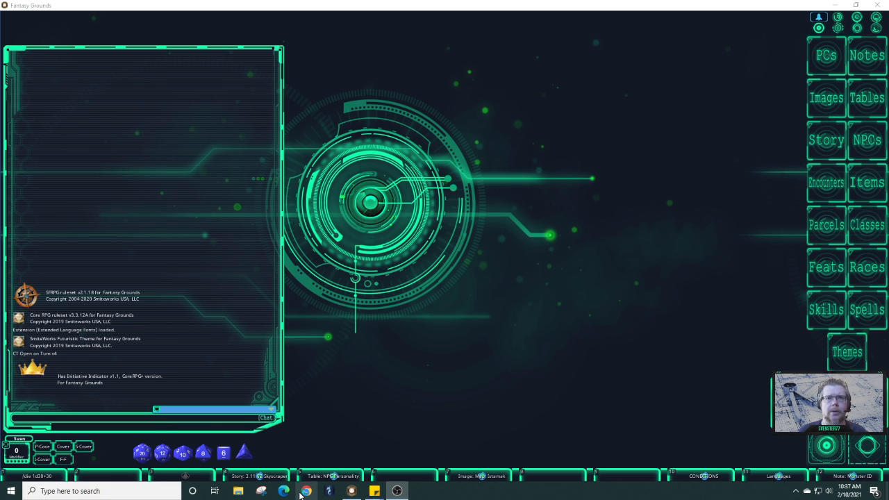
- Open the Istamak map image and move its window clear of the chat window
click(301, 493)
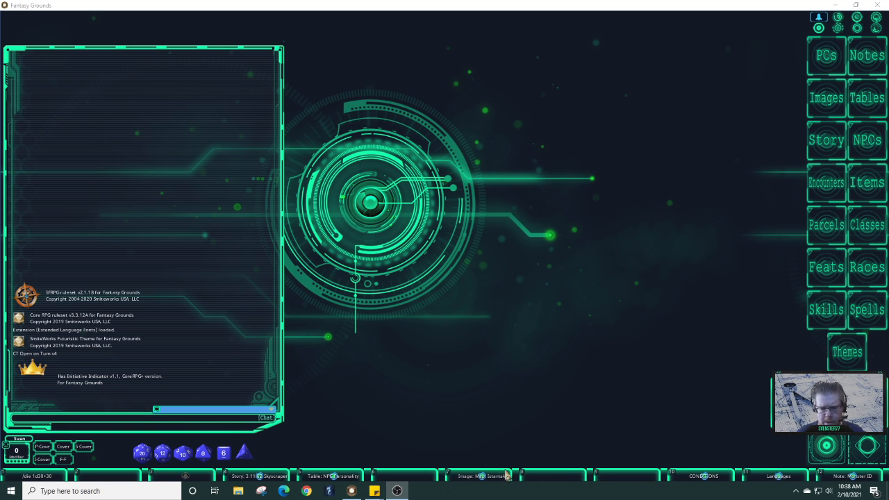
click(483, 479)
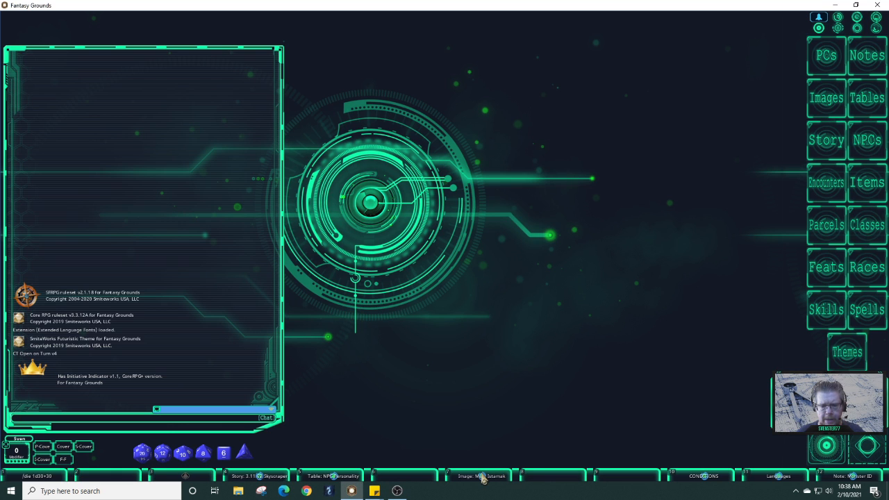
click(484, 481)
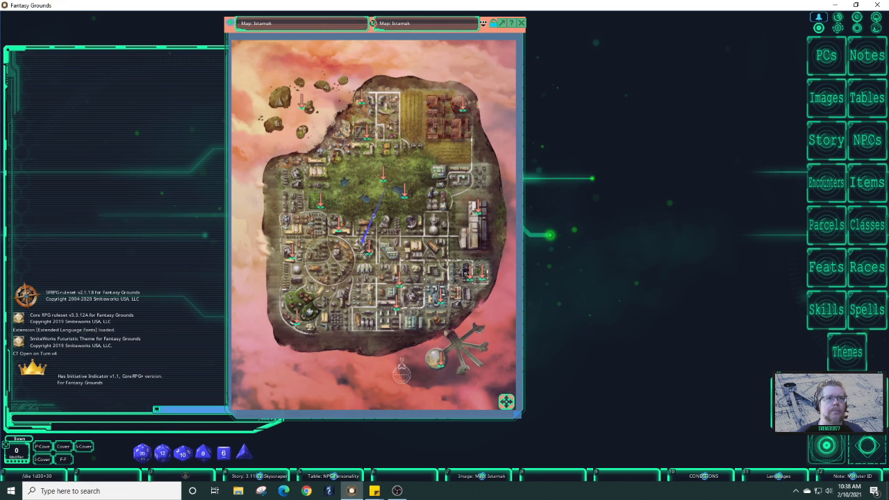
key(alt+Tab)
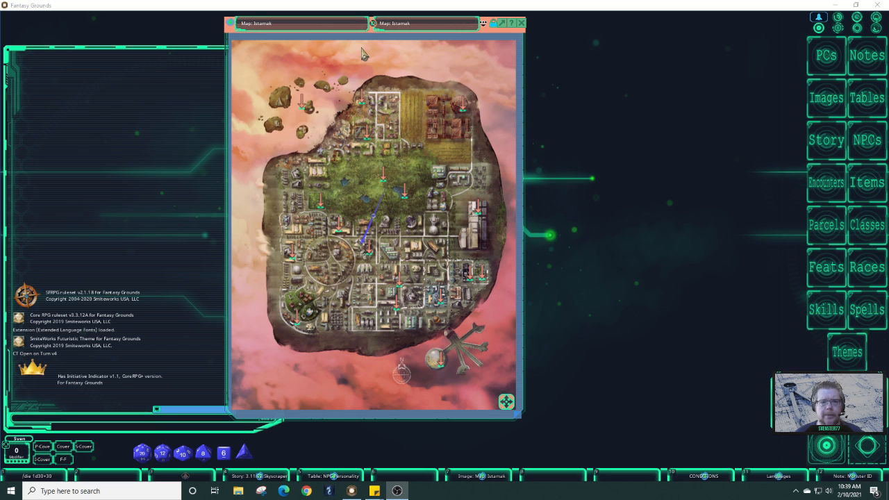
drag(362, 54, 435, 46)
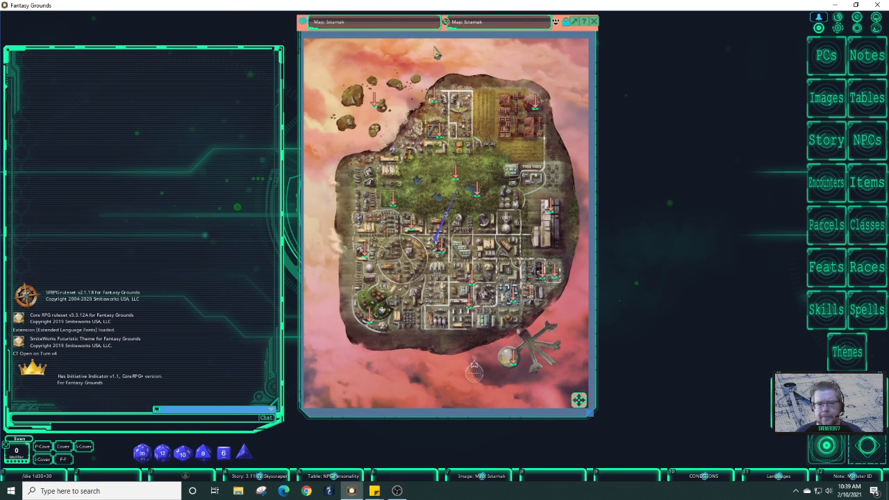
- Clear the blue arrow pointer drawn from the central park area of the Istamak map
scroll(437, 54, up, 3)
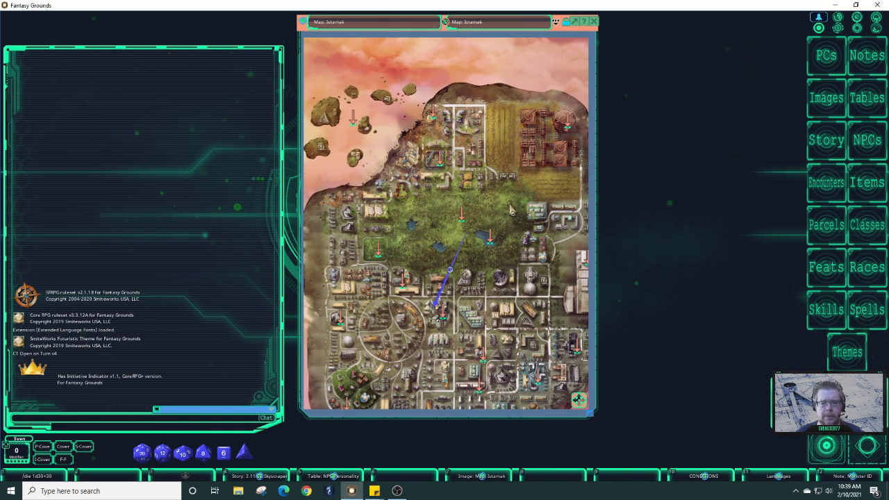
scroll(511, 210, up, 2)
scroll(511, 210, up, 2)
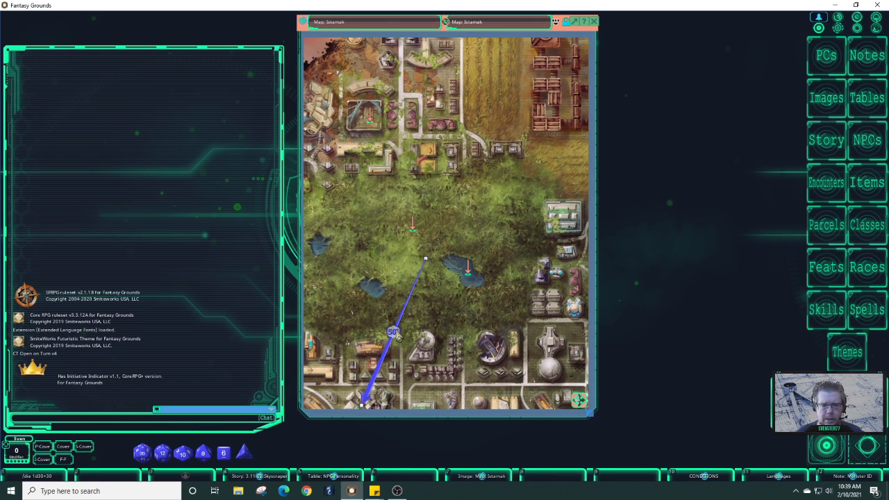
right_click(397, 334)
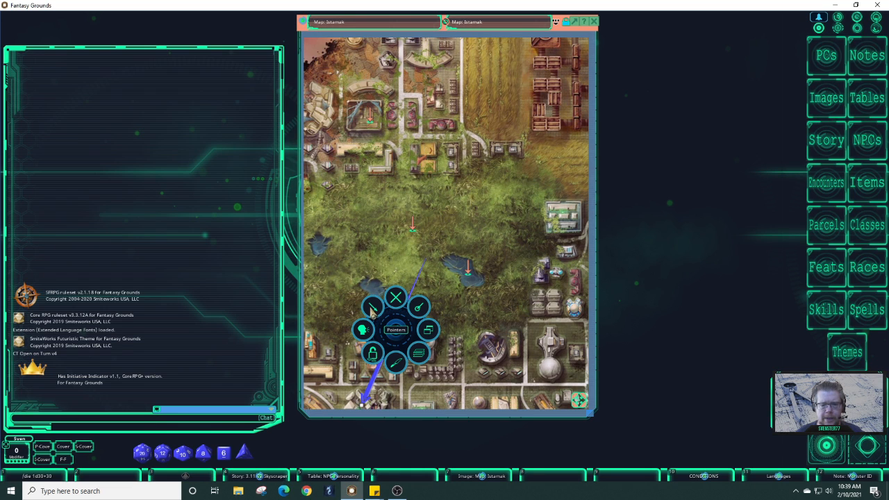
click(373, 310)
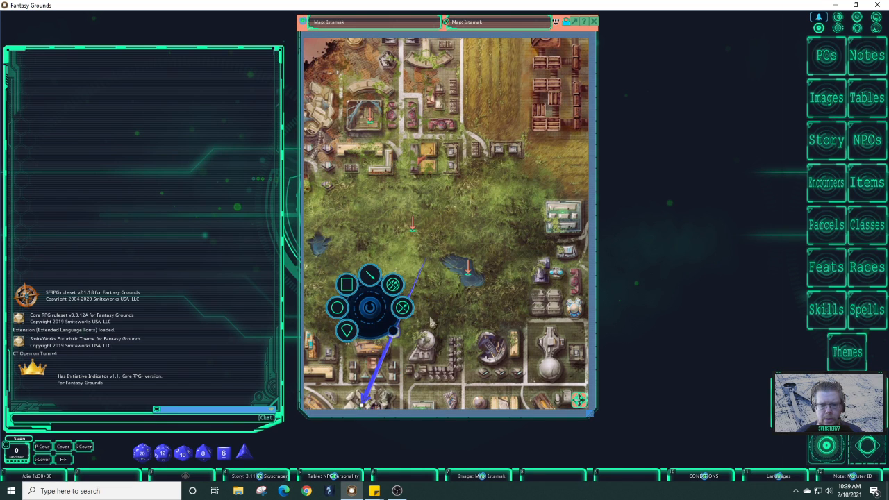
click(401, 310)
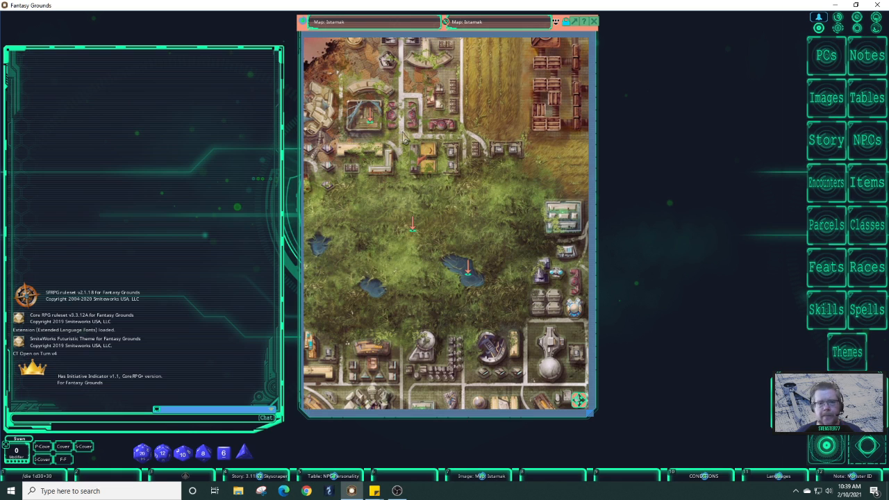
- Place the Istamak map window against the chat window and show most of the city inside it
scroll(404, 138, down, 5)
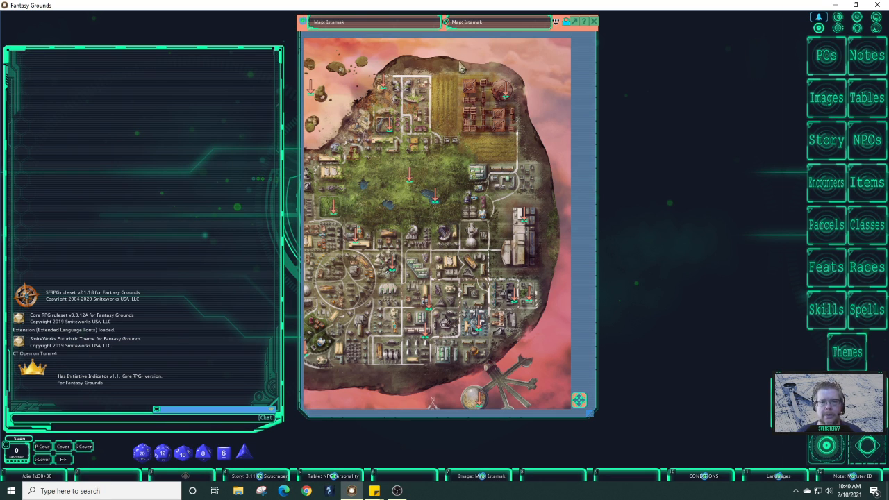
drag(460, 67, 439, 69)
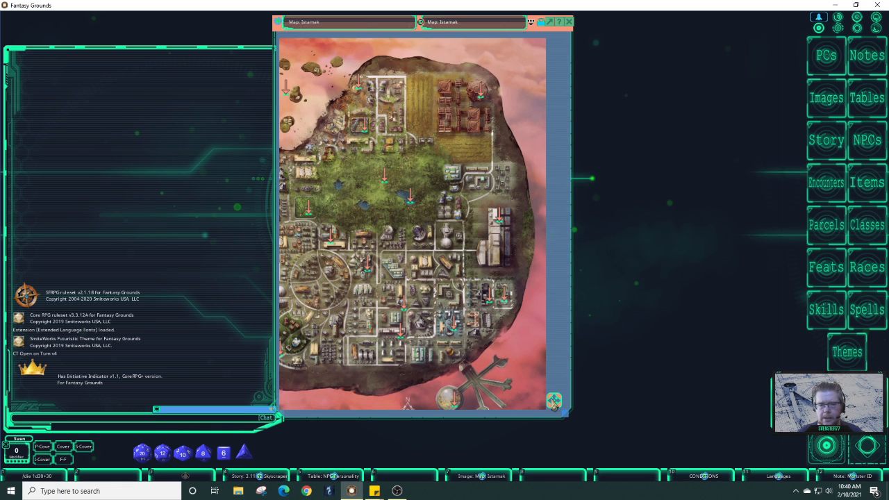
mouse_move(554, 402)
mouse_down()
mouse_move(531, 406)
mouse_move(560, 404)
mouse_move(564, 413)
mouse_move(578, 397)
mouse_move(575, 390)
mouse_move(539, 404)
mouse_move(549, 403)
mouse_up()
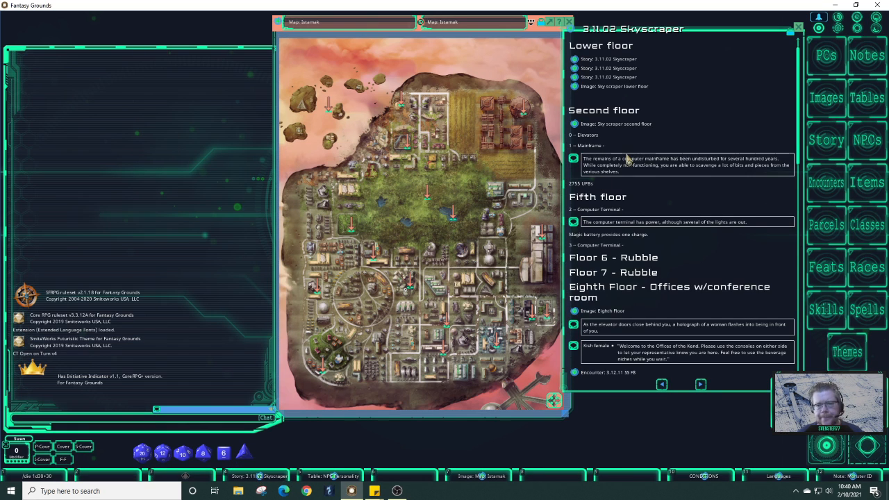
- Read through the 3.11.02 Skyscraper story from the lower floors to the entries around the Nineteenth Floor and above
scroll(627, 159, down, 5)
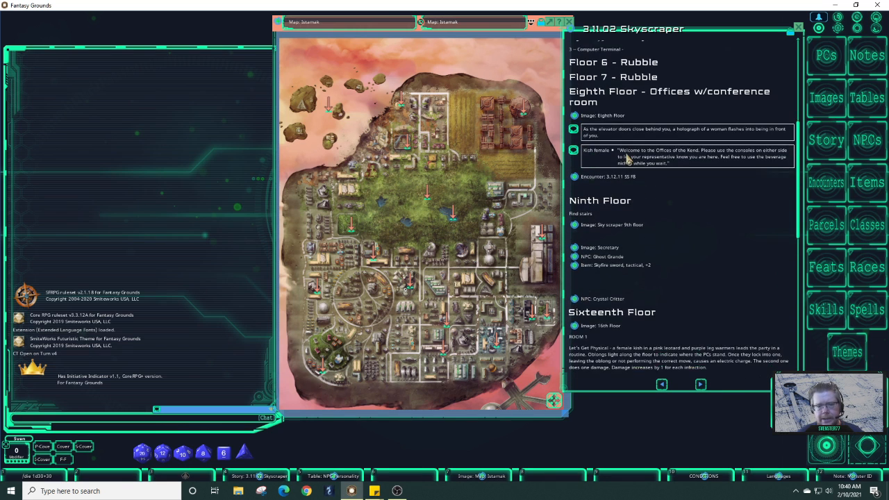
scroll(627, 159, down, 4)
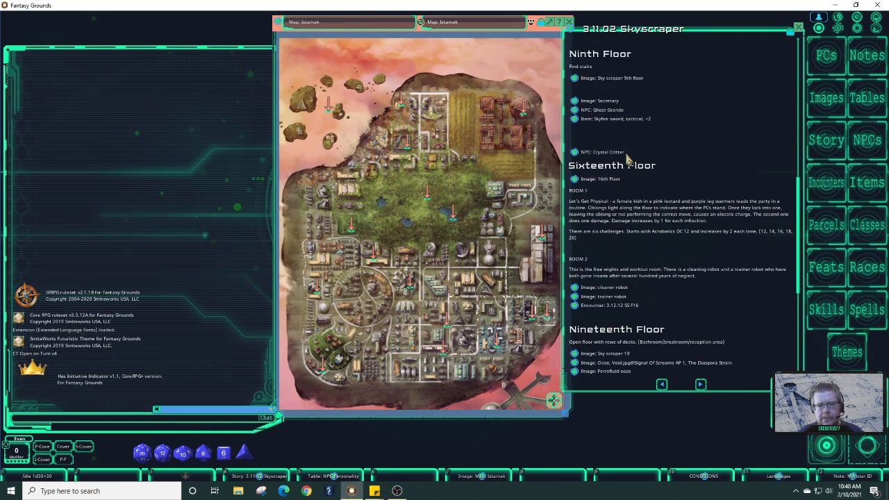
scroll(628, 158, down, 3)
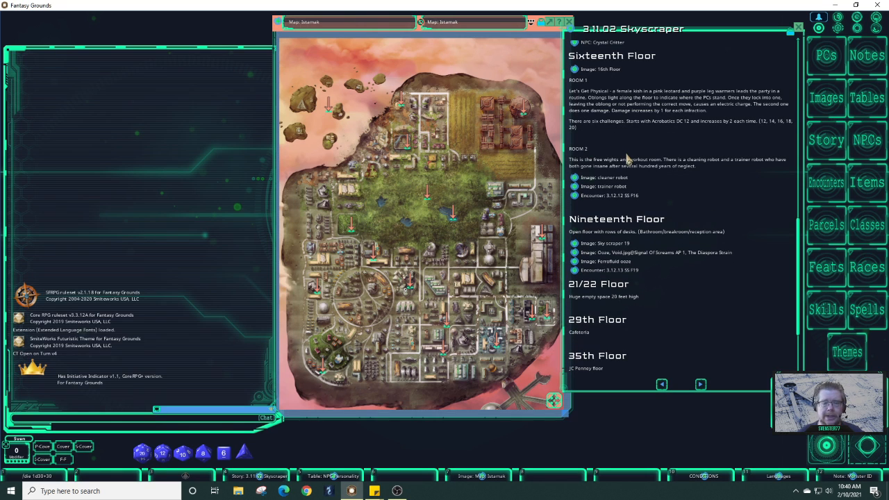
scroll(628, 158, down, 1)
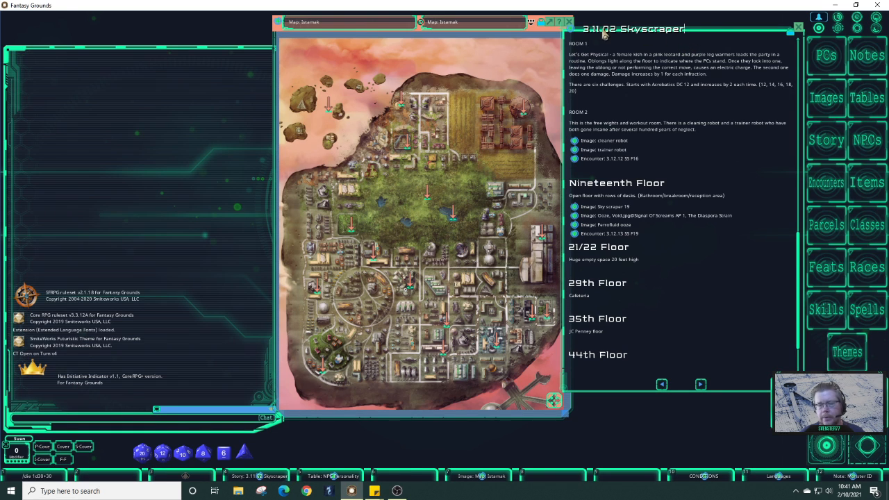
click(776, 32)
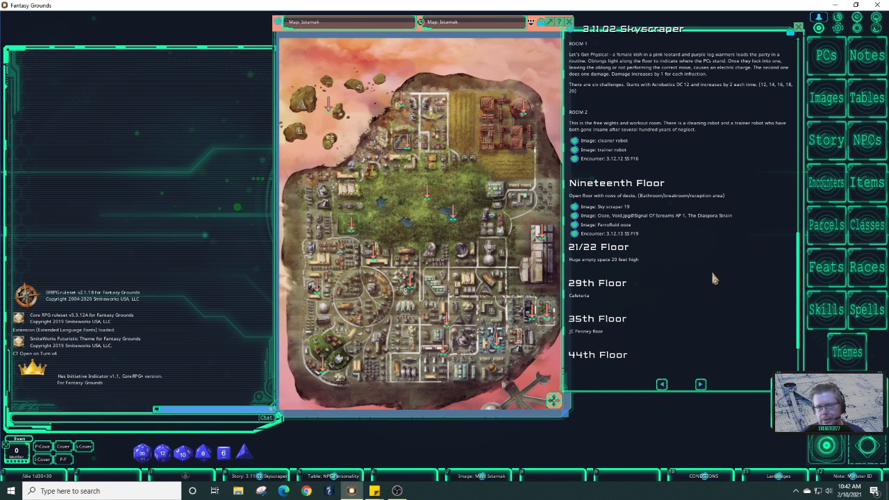
scroll(713, 279, down, 1)
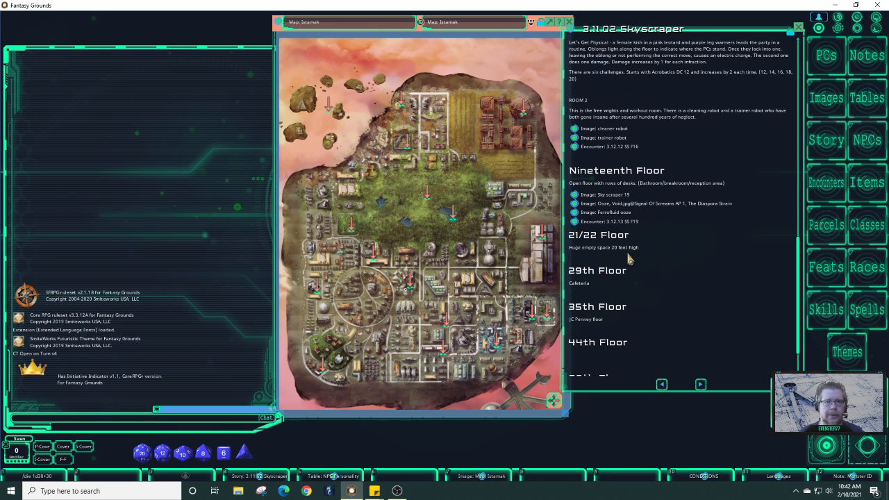
scroll(629, 259, down, 1)
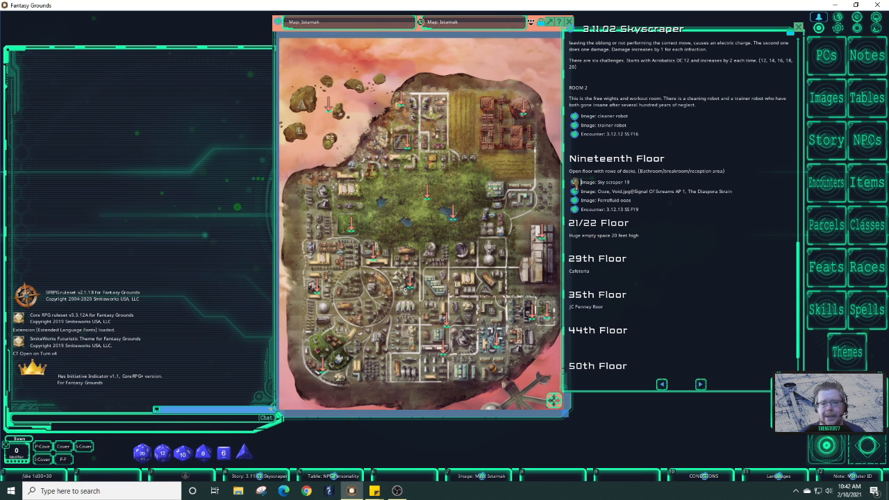
- Open the Sky scraper 19 map from the Nineteenth Floor section and examine its desk rows, restrooms and break room
click(575, 182)
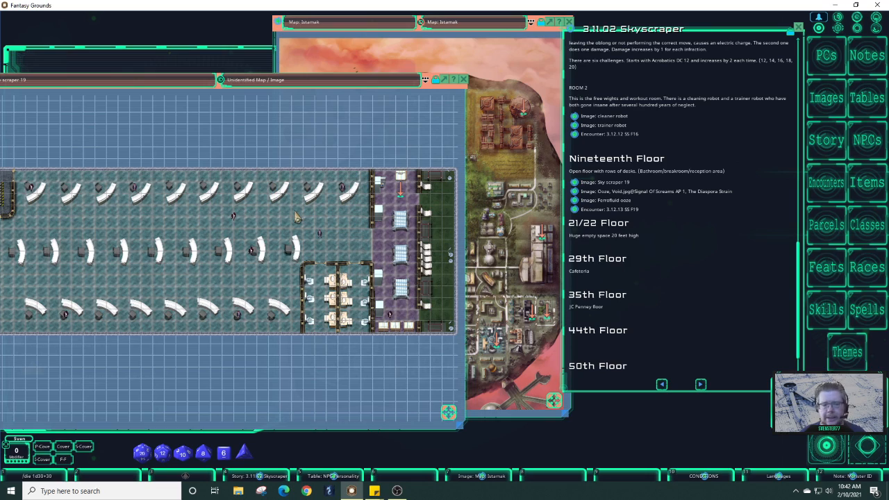
scroll(294, 217, up, 5)
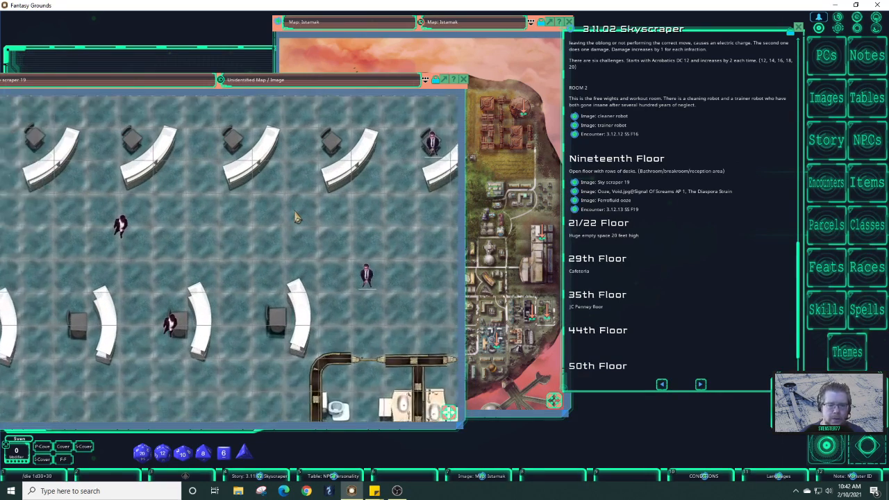
scroll(294, 218, down, 8)
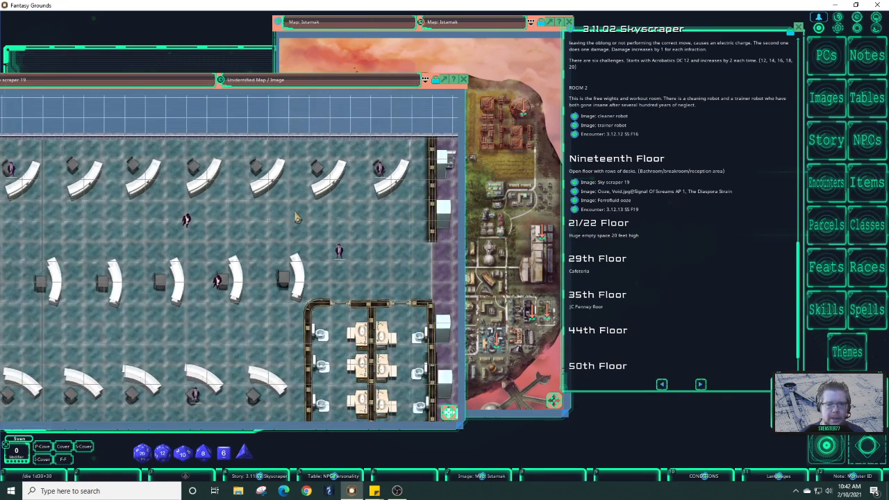
scroll(294, 217, down, 2)
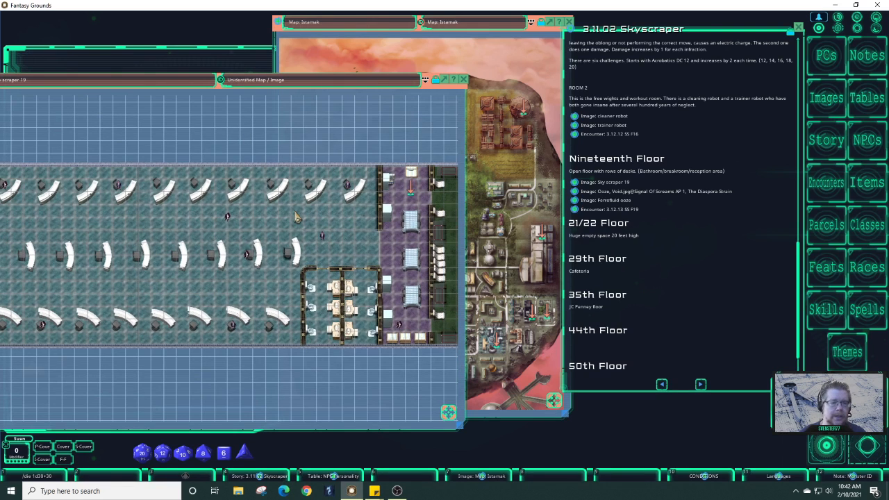
scroll(294, 218, down, 1)
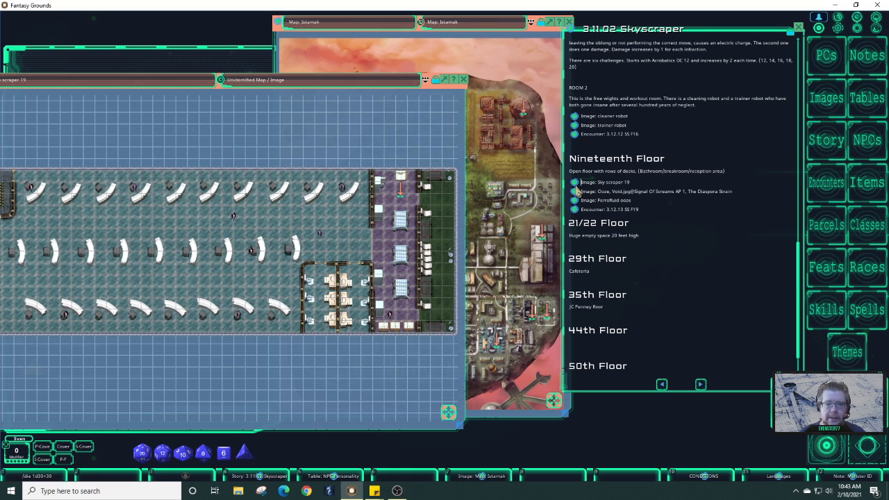
- View the Ooze, Void image alongside the enlarged break room on the nineteenth-floor map, and close the image
click(576, 191)
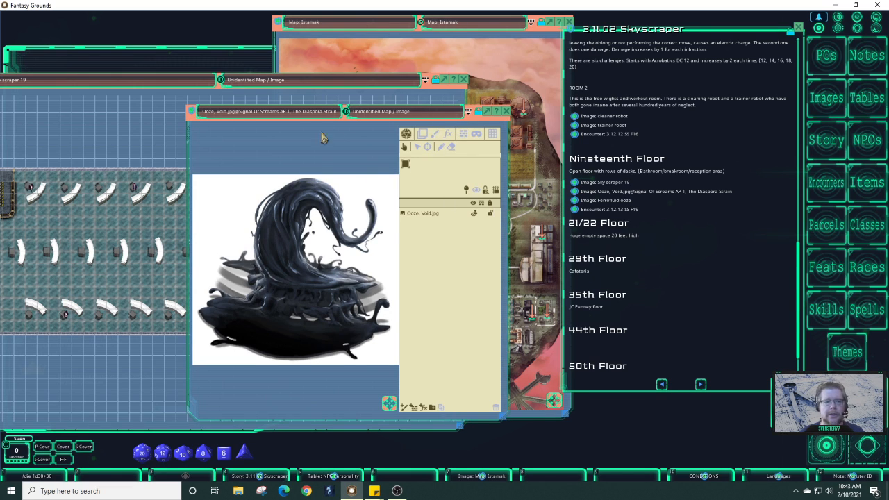
drag(306, 138, 601, 62)
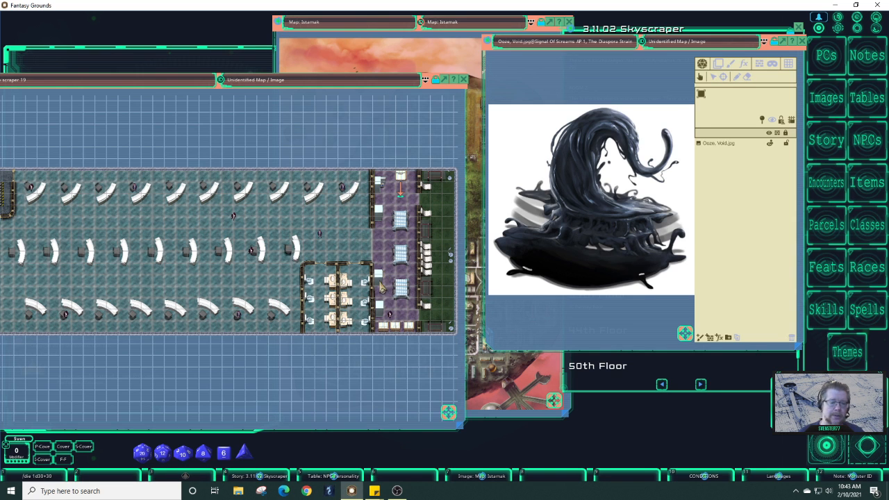
scroll(381, 287, up, 2)
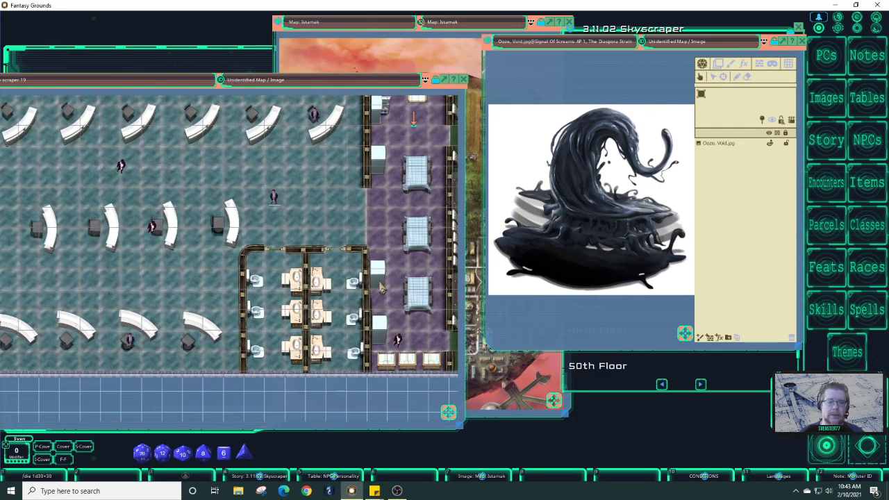
click(803, 42)
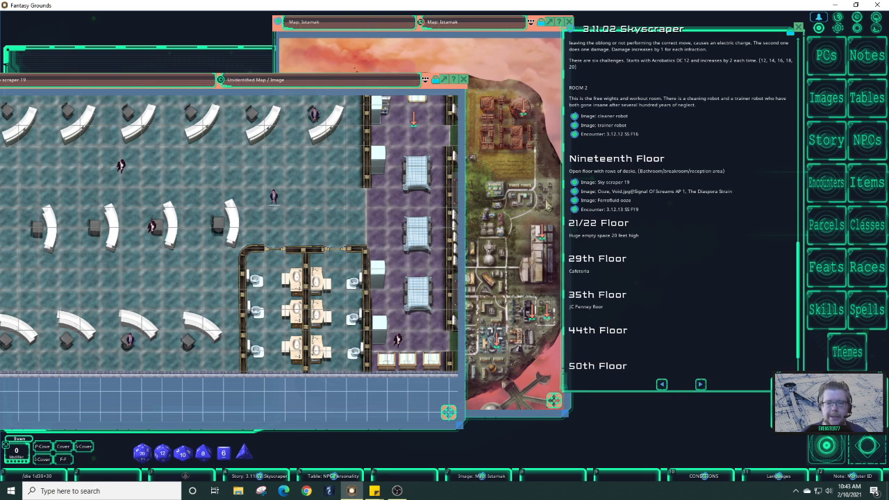
- Display the Ferrofluid ooze image over the chat window and close the Sky scraper 19 map
click(575, 200)
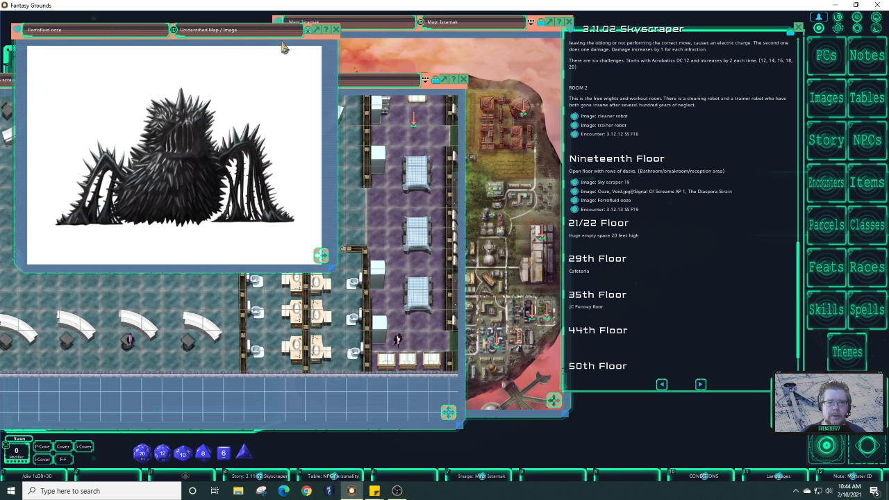
drag(283, 48, 740, 101)
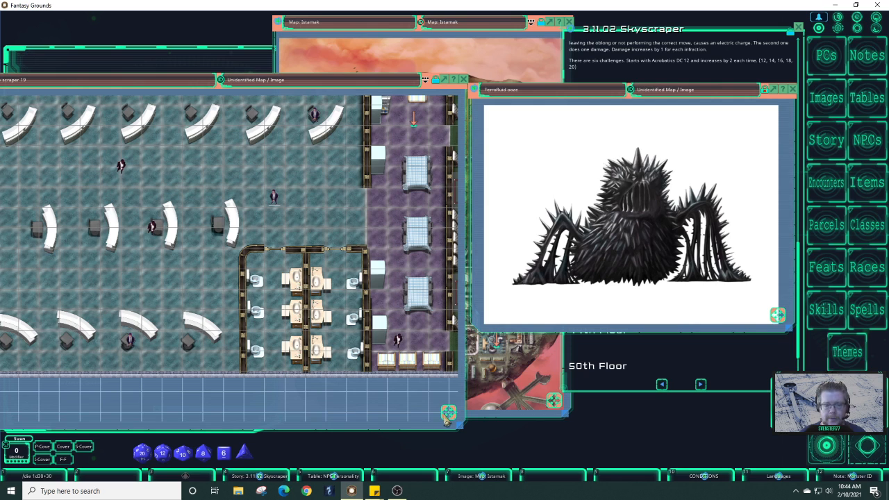
drag(445, 419, 499, 422)
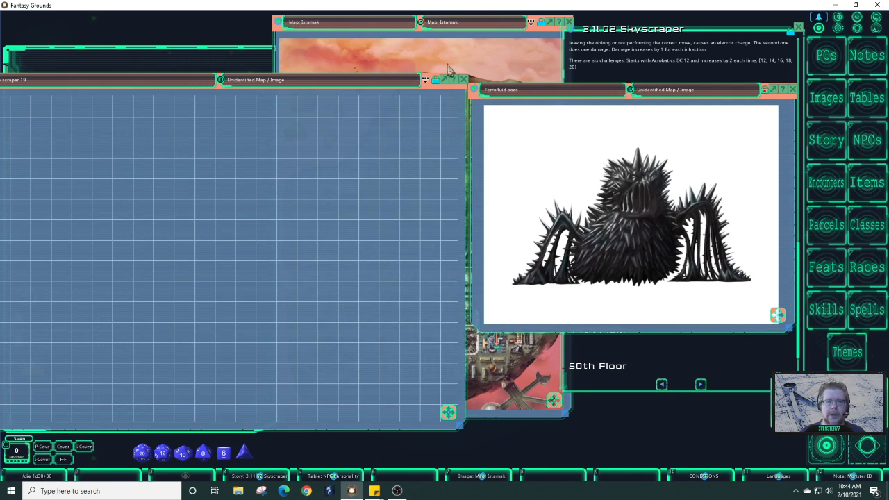
click(464, 79)
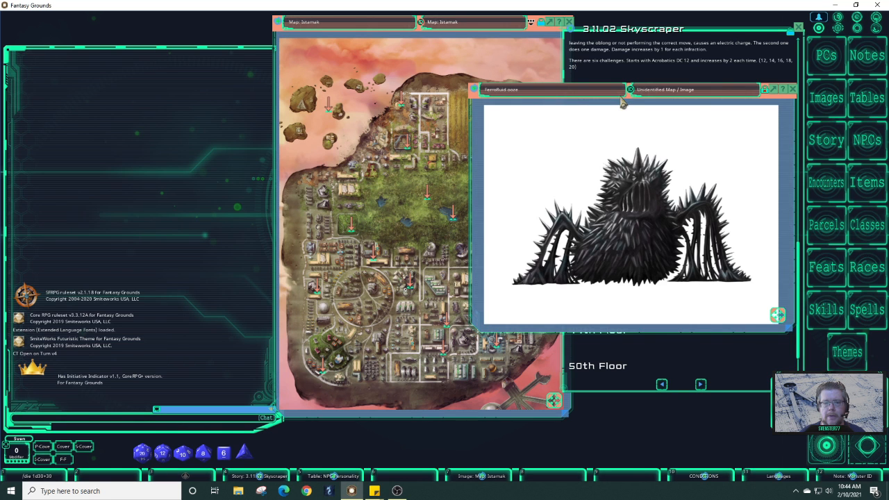
drag(622, 101, 160, 34)
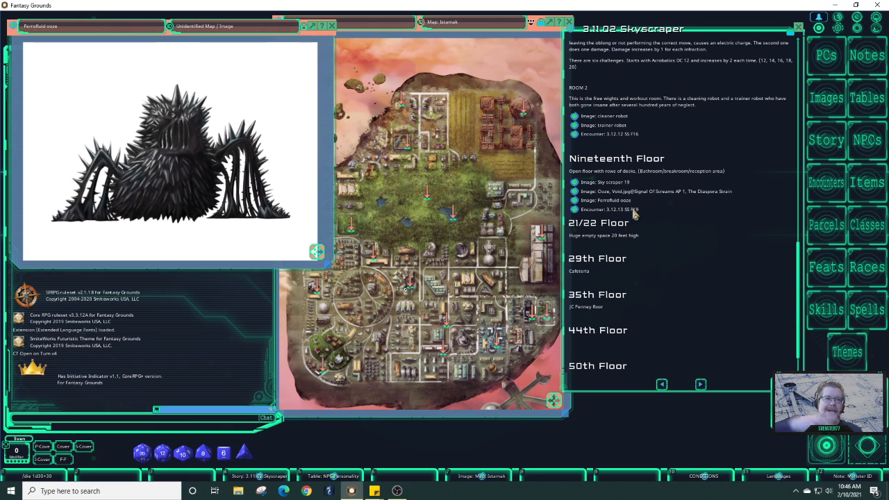
scroll(634, 215, up, 1)
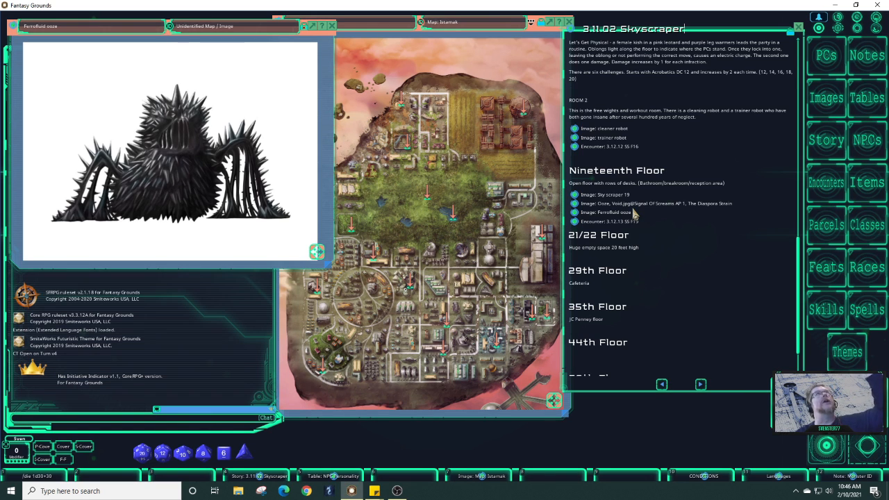
- Read the Skyscraper story entries from the 21/22 Floor to the 50th Floor, and browse the Images & Maps list
scroll(633, 215, down, 1)
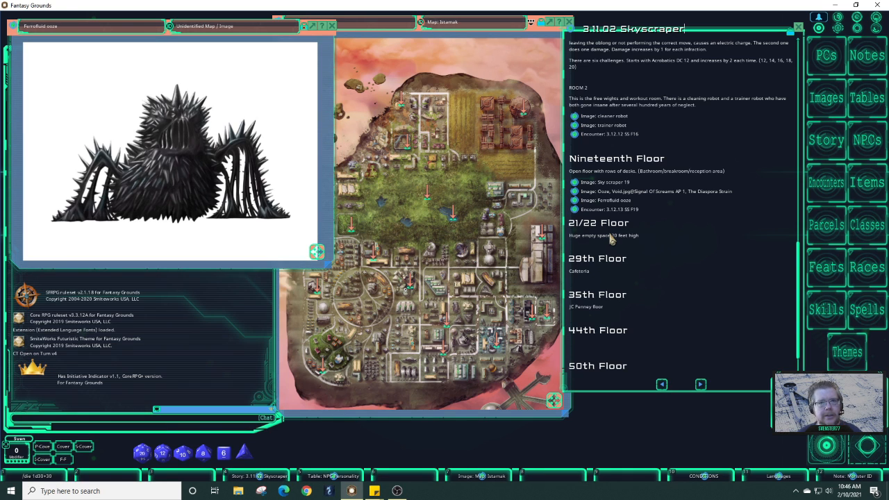
scroll(612, 238, down, 1)
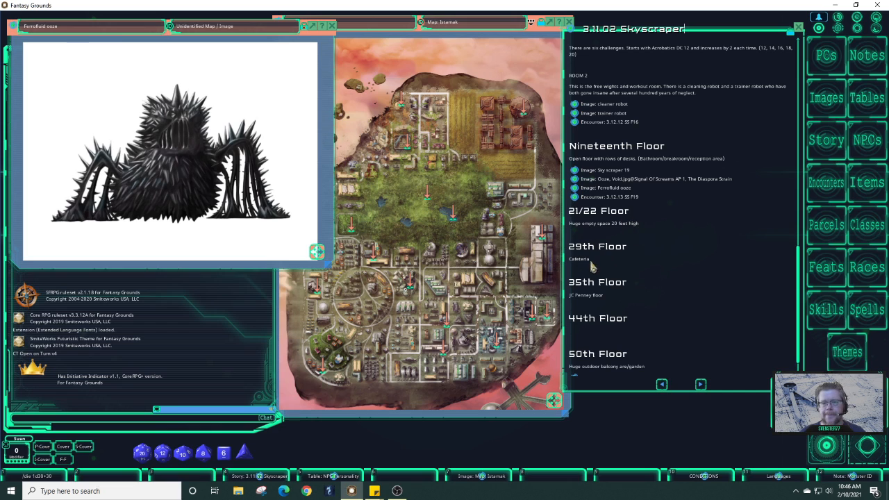
click(829, 100)
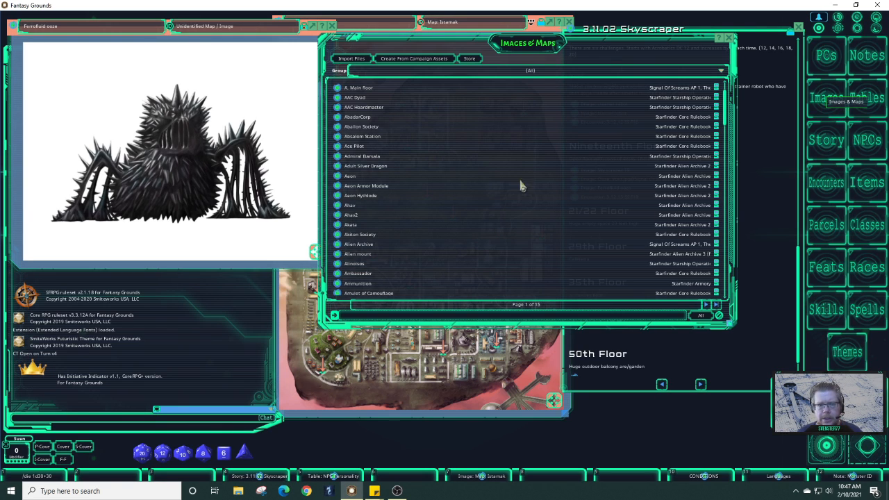
scroll(535, 270, down, 1)
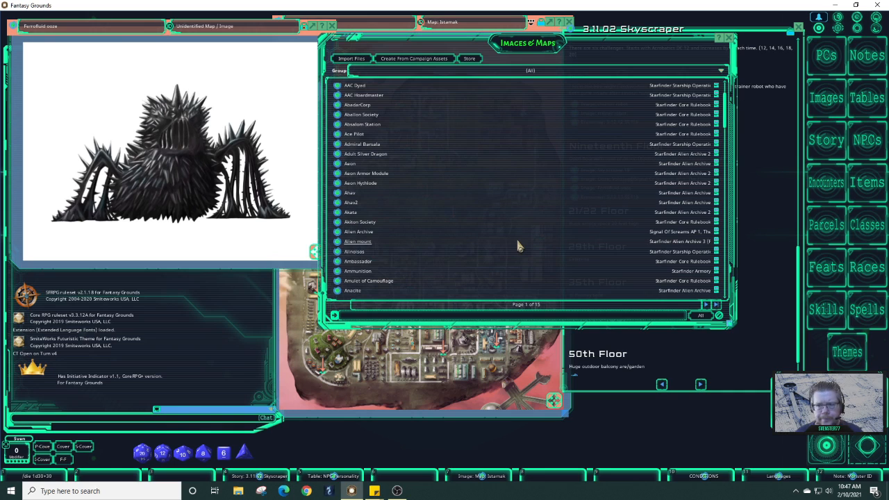
scroll(511, 245, down, 5)
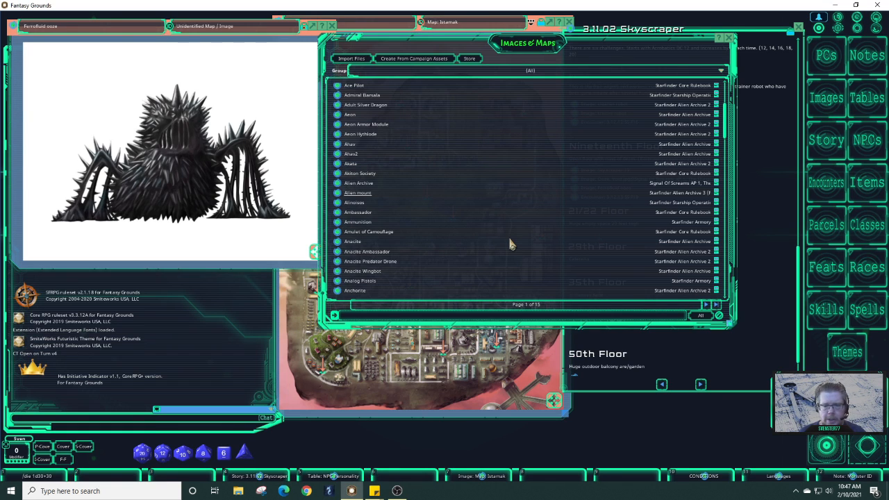
scroll(511, 245, down, 7)
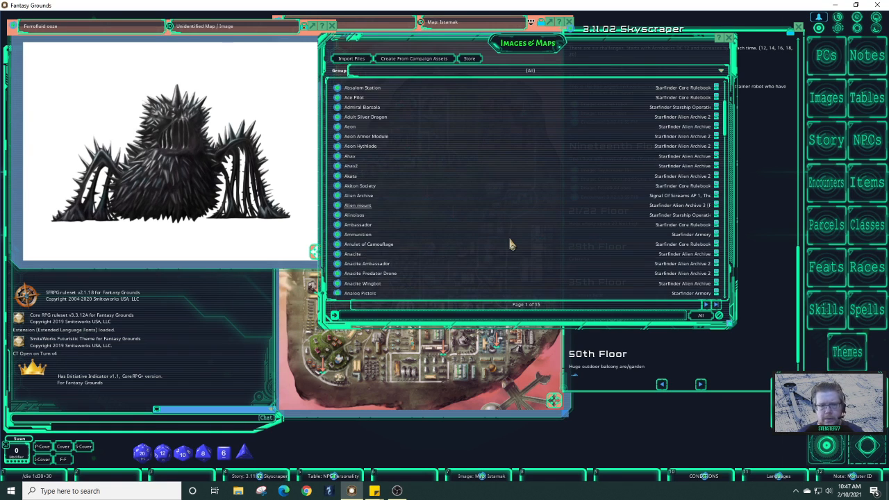
scroll(510, 244, down, 1)
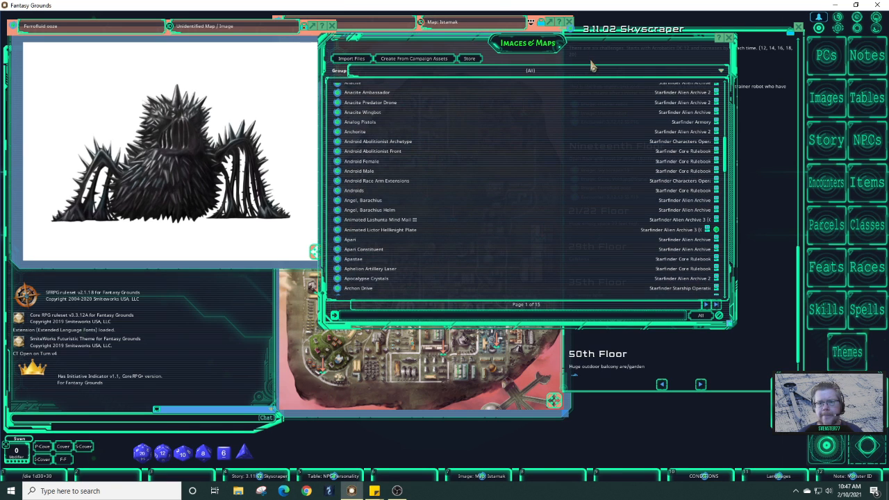
- Narrow the Images & Maps window and place it over the upper part of the Skyscraper story
drag(589, 51, 631, 50)
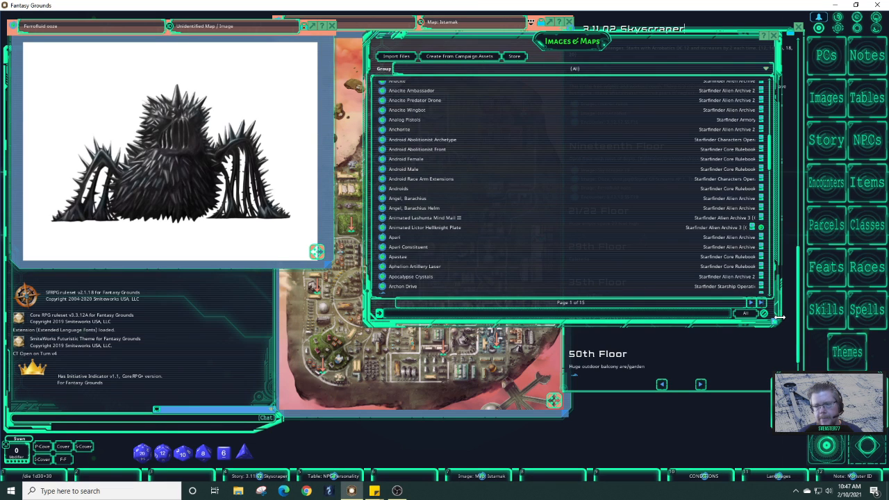
drag(779, 317, 745, 324)
drag(717, 337, 679, 335)
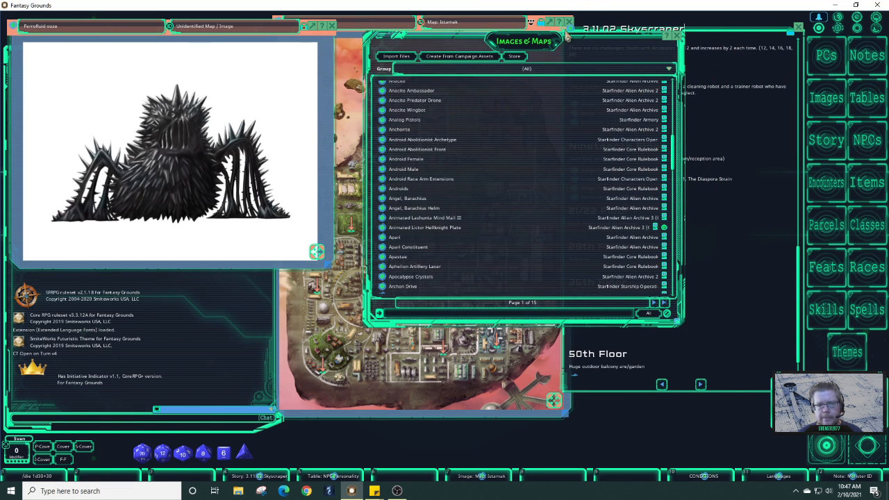
drag(567, 51, 670, 26)
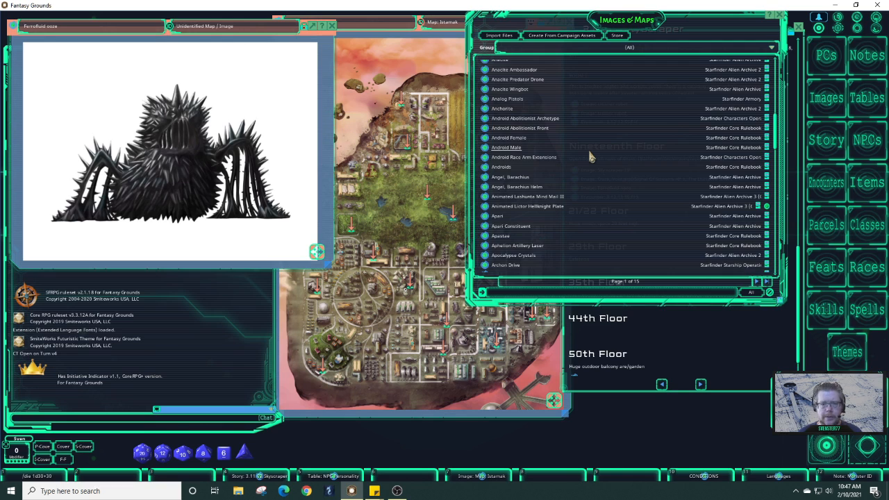
- Search the Images & Maps list for "sky"
scroll(590, 157, down, 3)
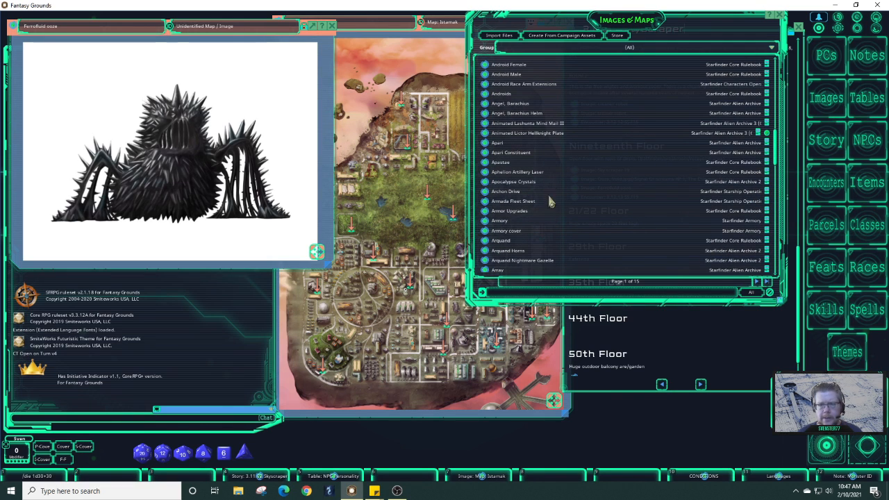
click(576, 293)
text(sky)
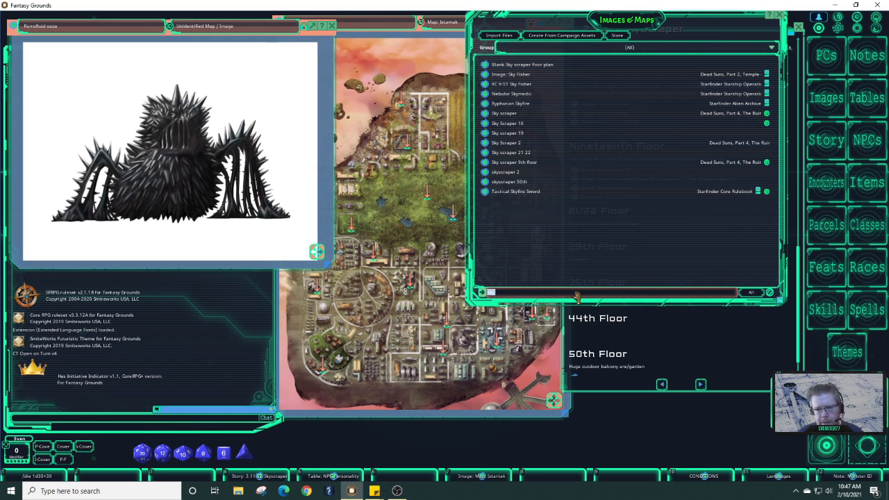
- Examine the Sky scraper 19 break room alongside the Ooze, Void and Ferrofluid ooze images, and close the Ooze, Void image
click(683, 366)
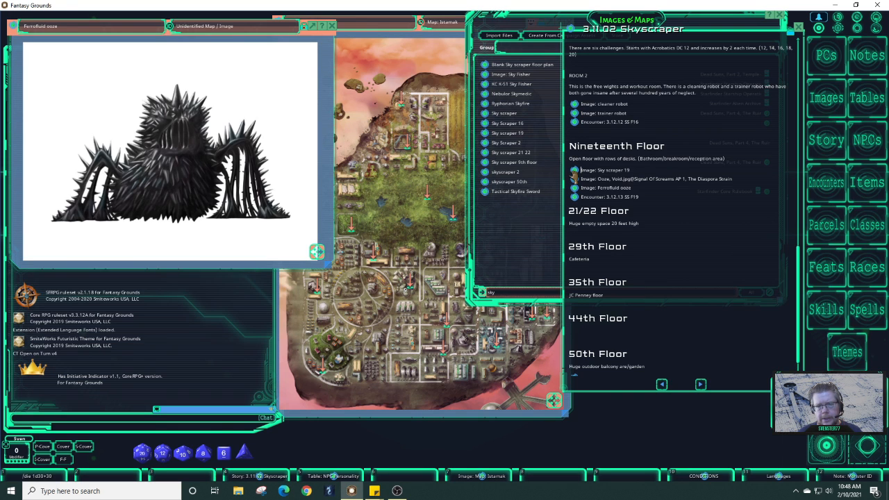
click(574, 170)
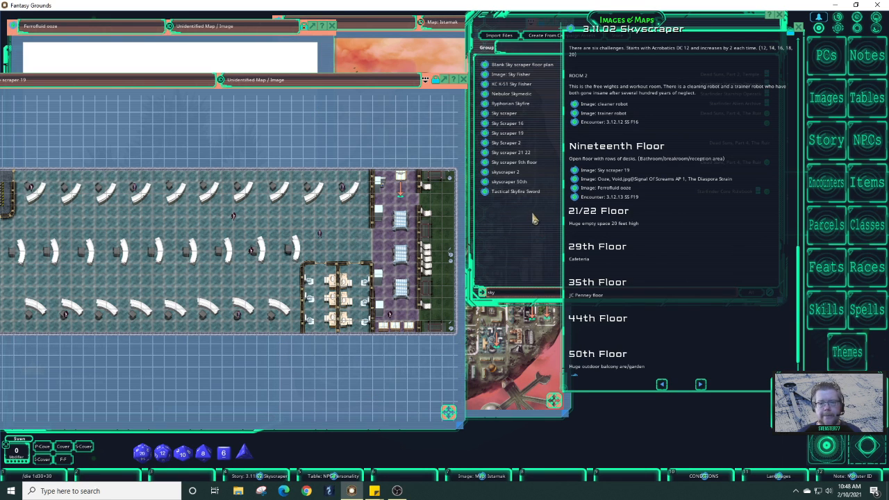
click(574, 180)
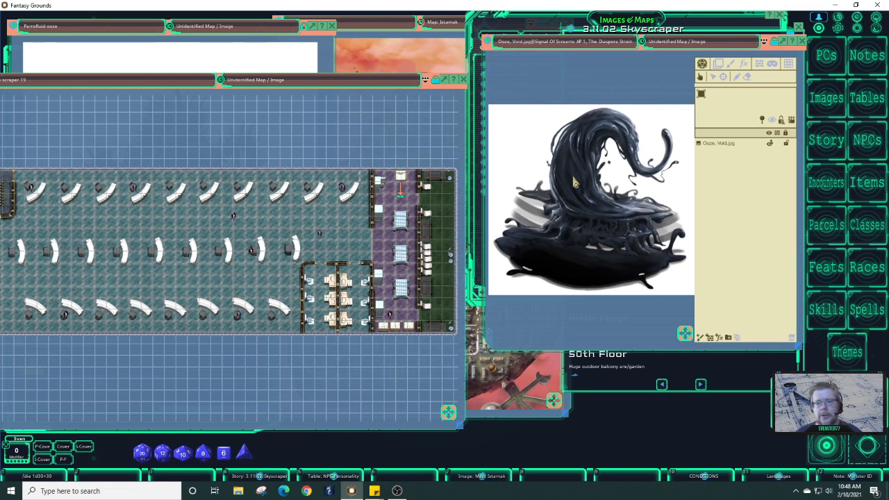
click(299, 69)
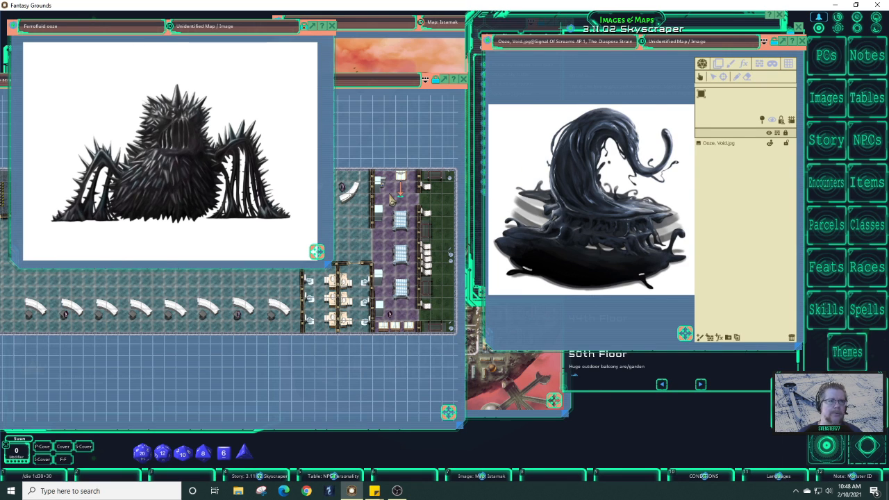
scroll(391, 200, up, 3)
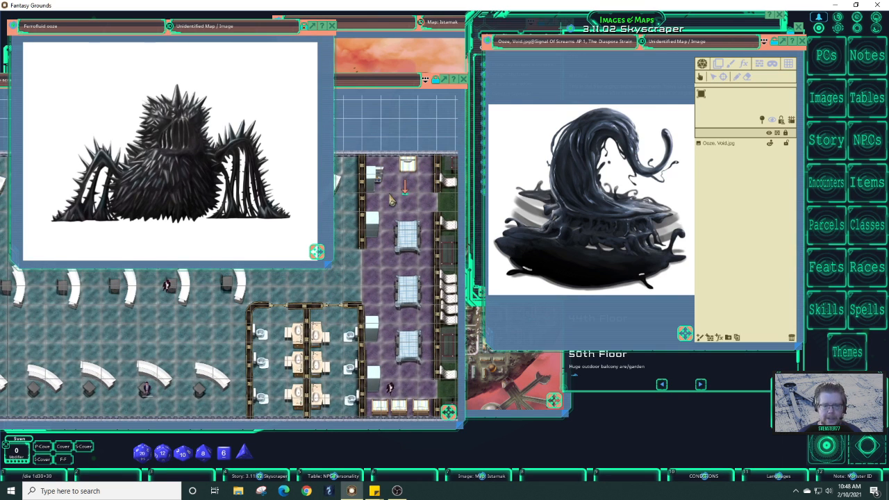
scroll(391, 200, down, 1)
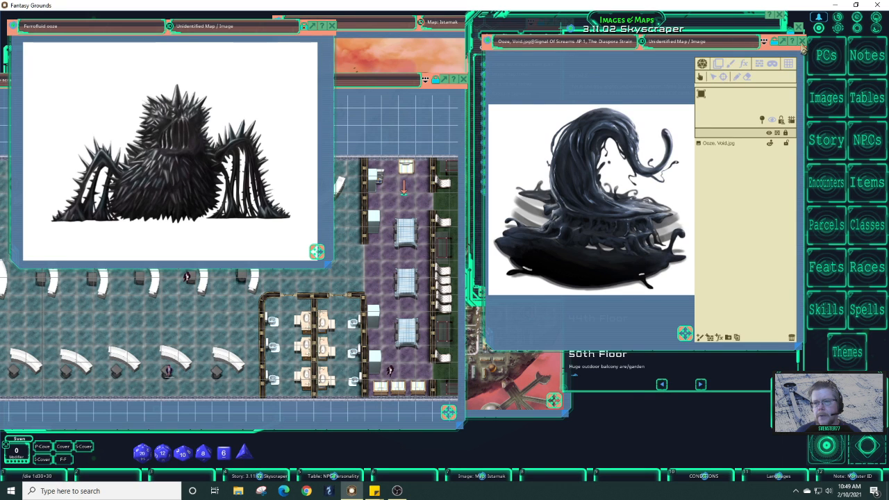
click(803, 42)
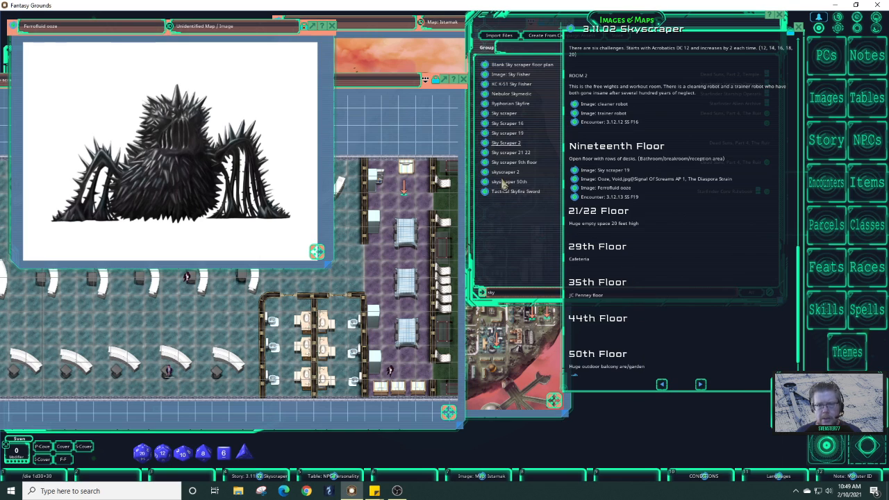
- Compare the Sky scraper 19 map with the Istamak map, and read and close the note on The Spires from its map pin
click(540, 249)
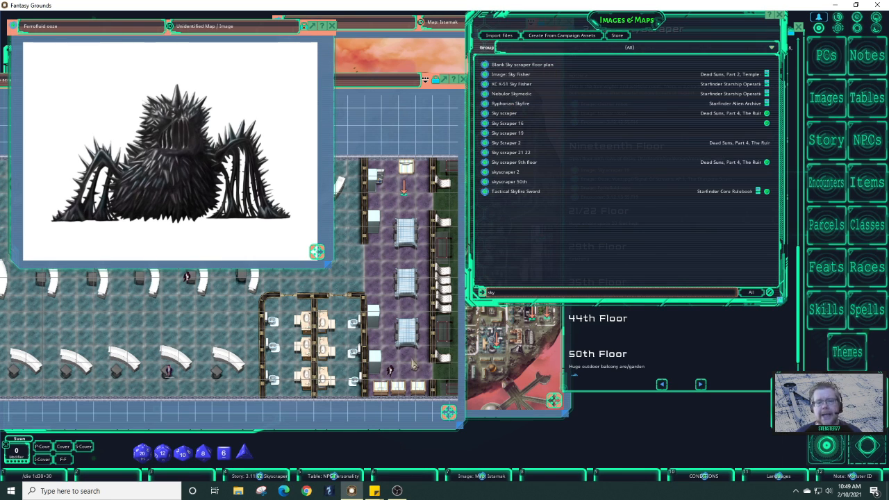
click(545, 360)
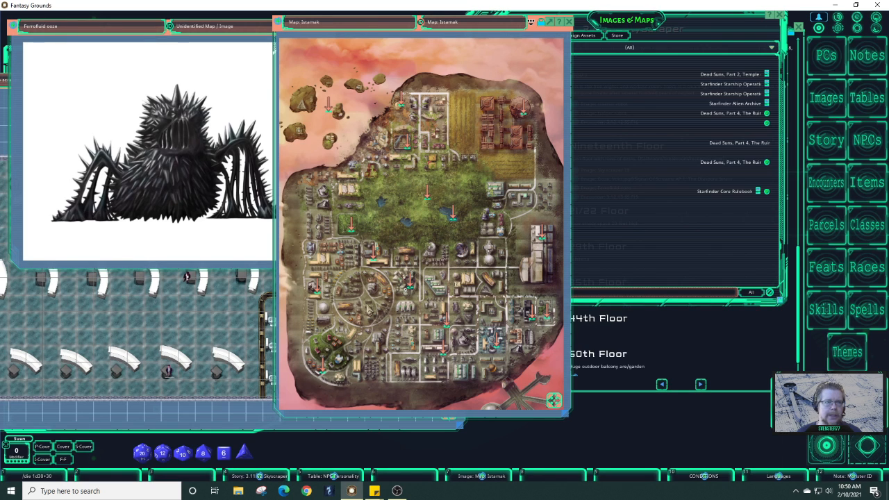
click(218, 396)
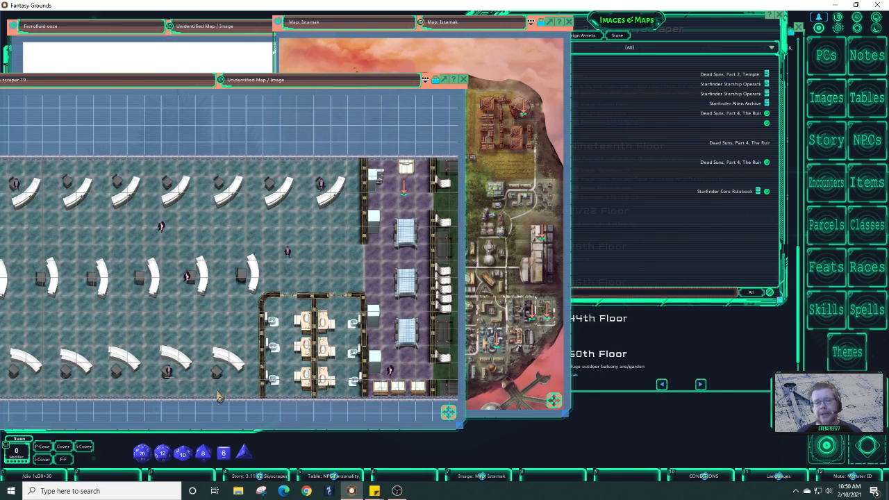
click(512, 241)
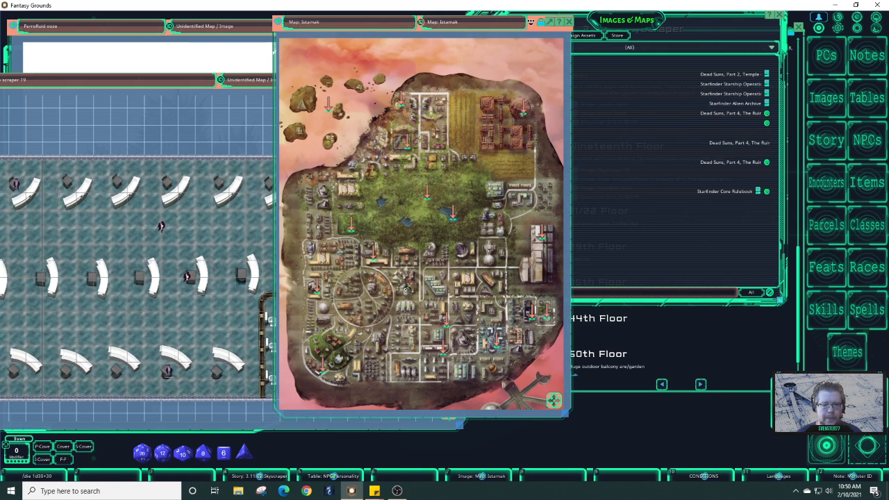
click(407, 286)
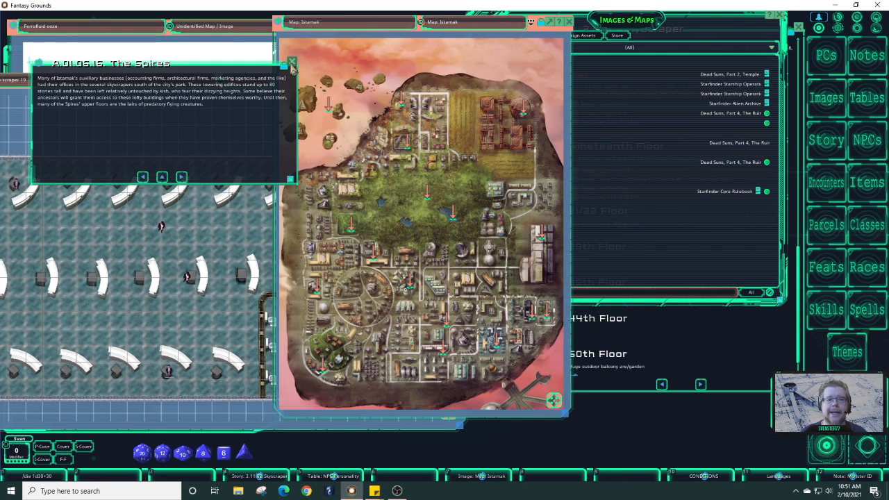
click(292, 62)
- Review the Sky scraper 19 map once more, bring the Skyscraper story forward and close the floor map
click(236, 244)
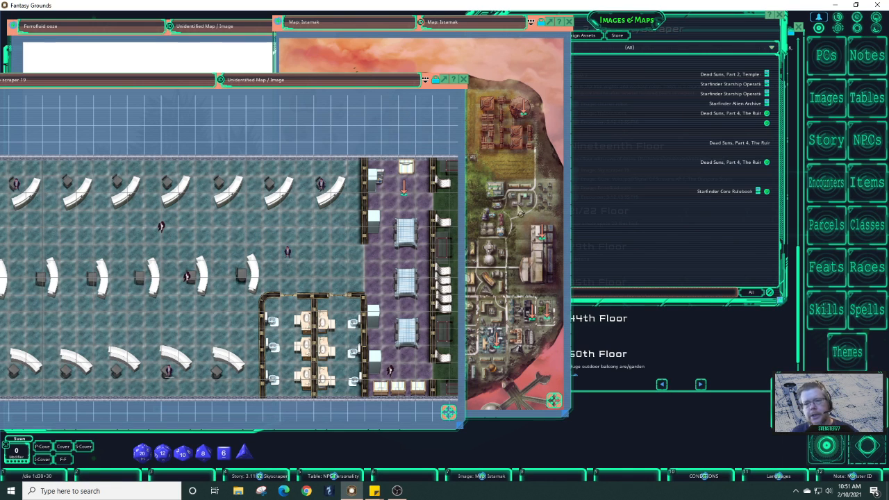
click(685, 351)
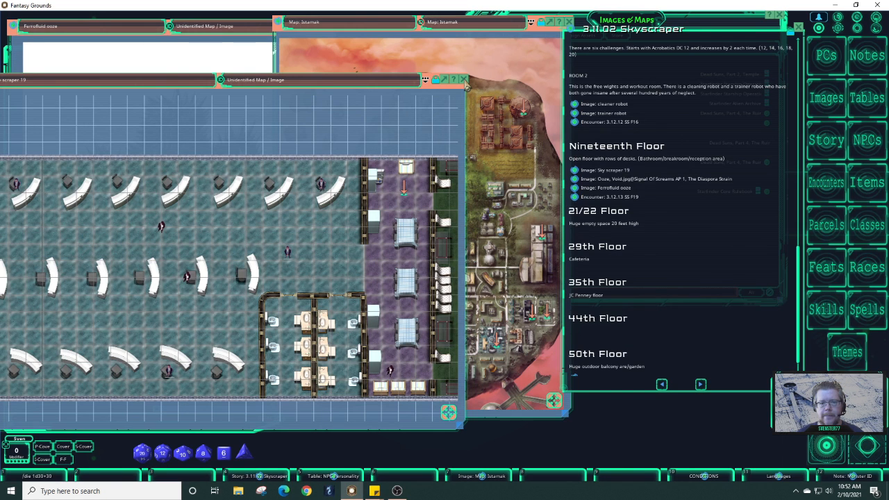
click(464, 81)
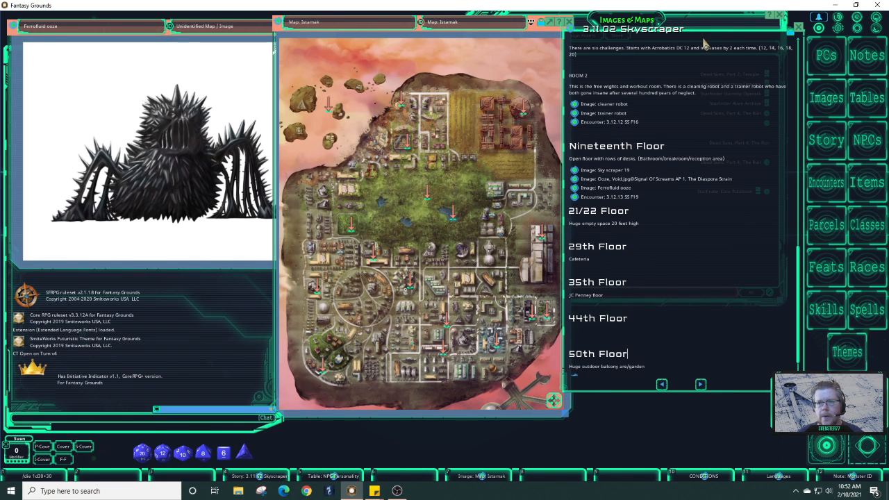
- Lower the Skyscraper story window, and view and close the Sky scraper map from the image list
drag(704, 44, 703, 139)
click(651, 70)
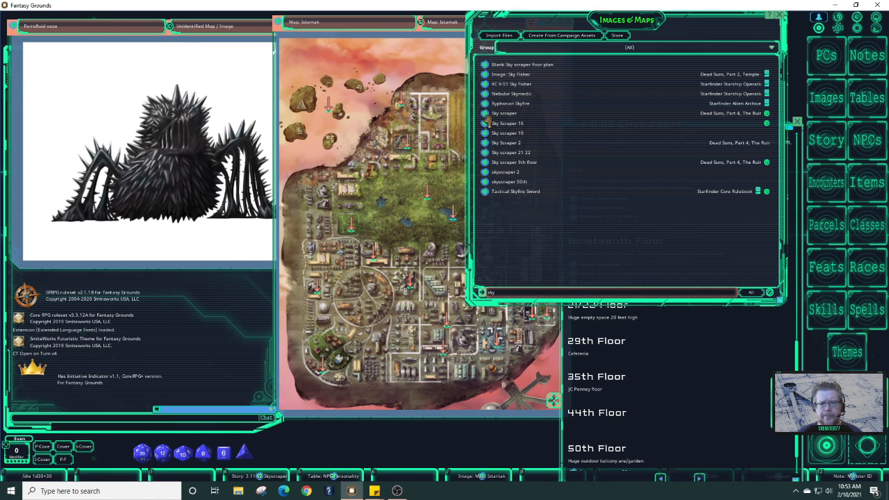
click(485, 114)
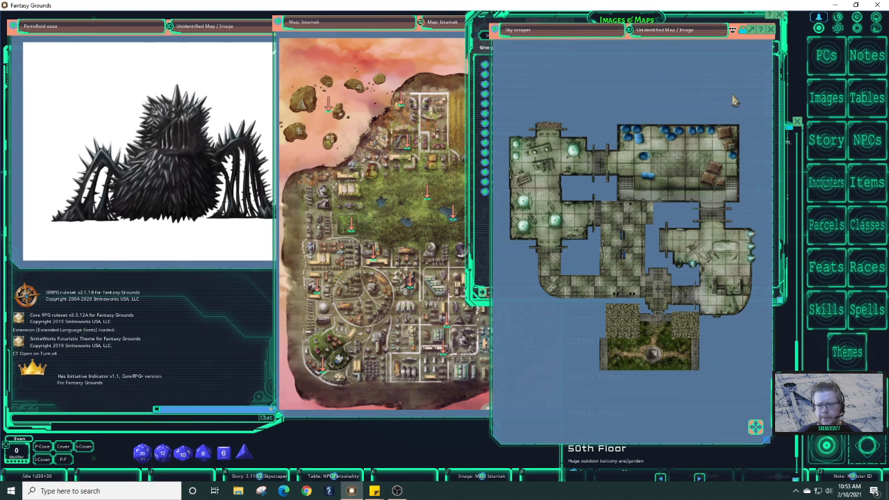
click(771, 30)
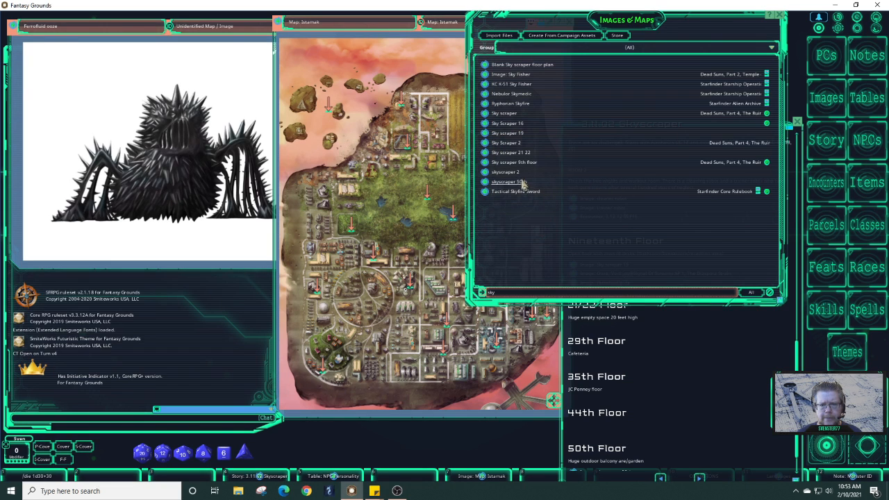
- Open the Blank Sky scraper floor plan from the image list and examine its empty tiled floor
click(490, 65)
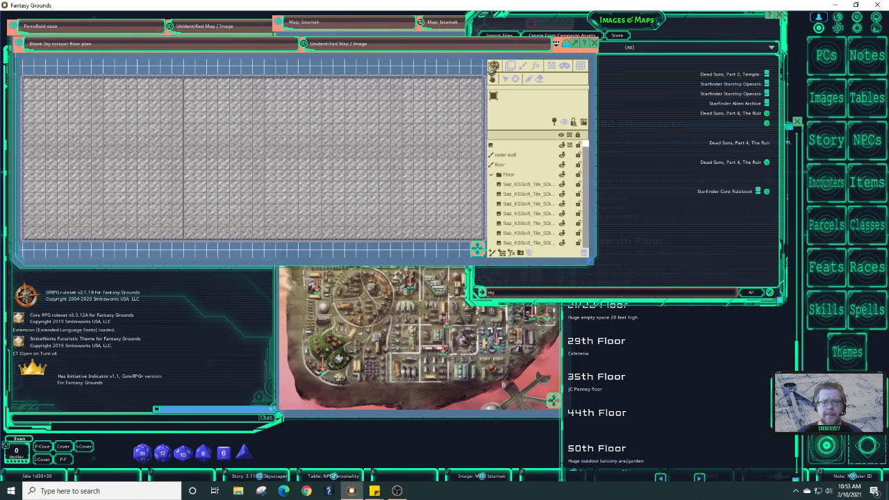
click(640, 68)
click(595, 100)
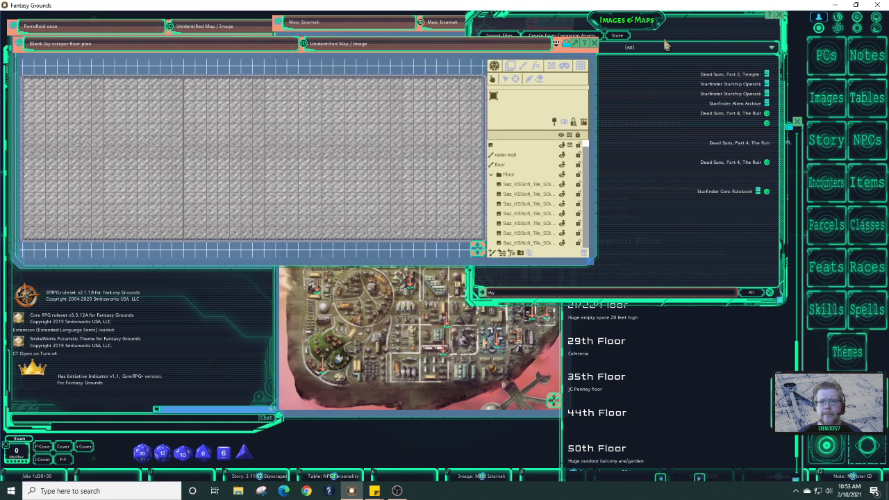
- Move the image list lower beside the blank floor plan, and view and close the skyscraper 2 map
click(666, 45)
drag(634, 43, 650, 111)
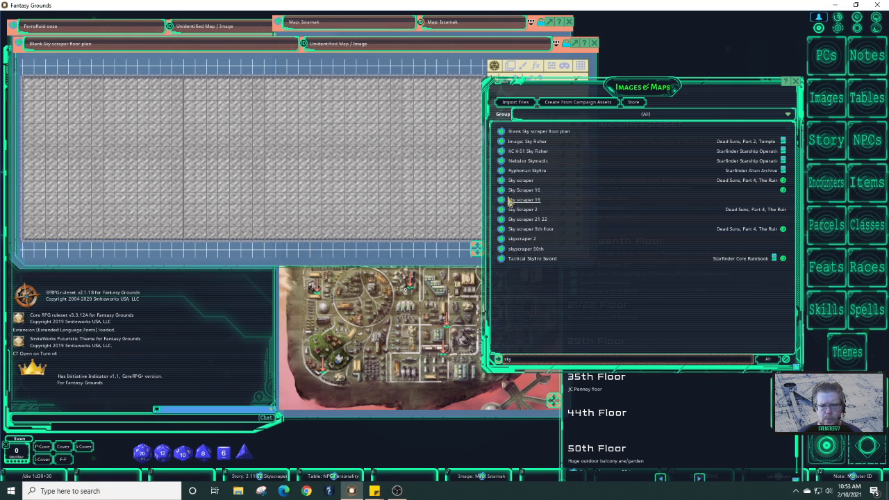
click(502, 239)
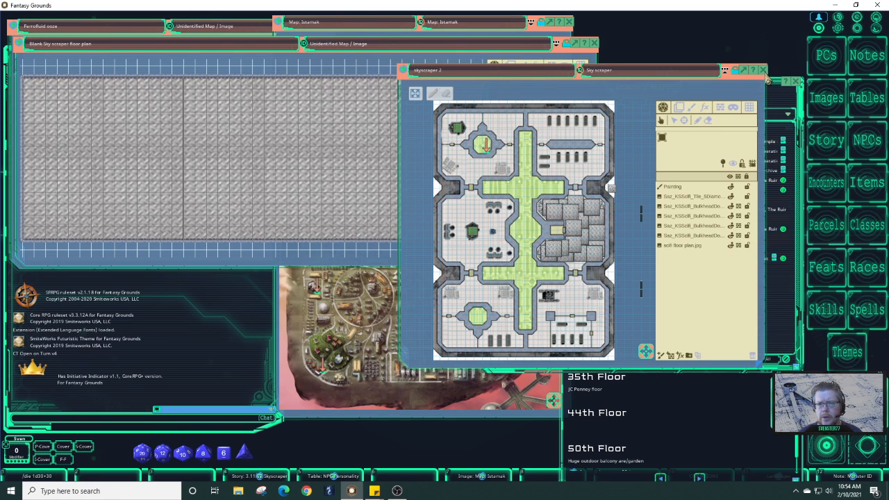
click(767, 79)
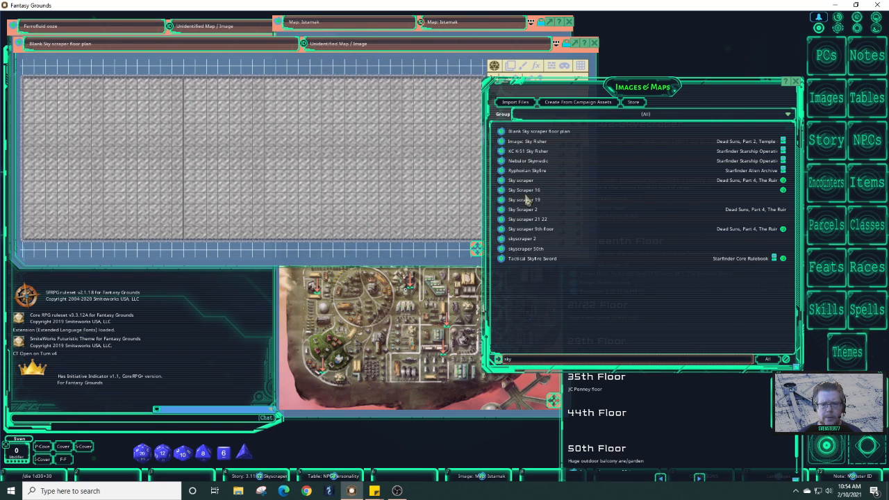
- Open the Sky Scraper 16 map from the image list, show its layer tools and switch off the darkened lighting view
click(500, 189)
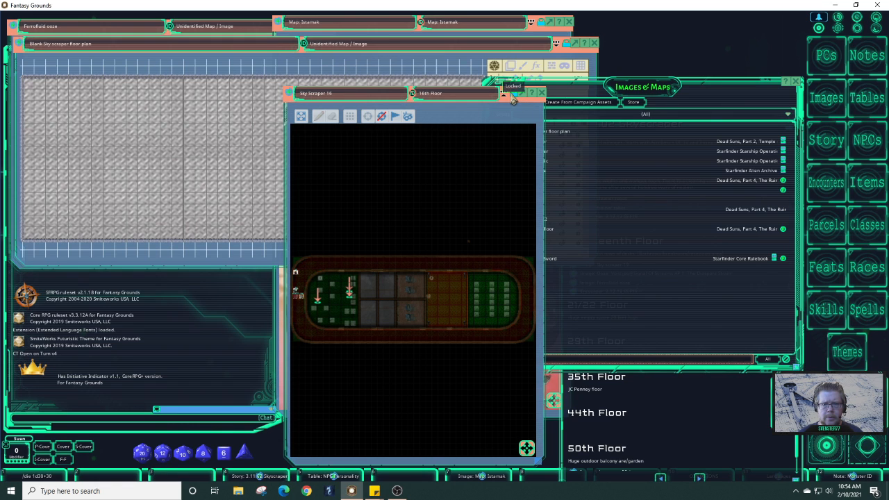
click(505, 94)
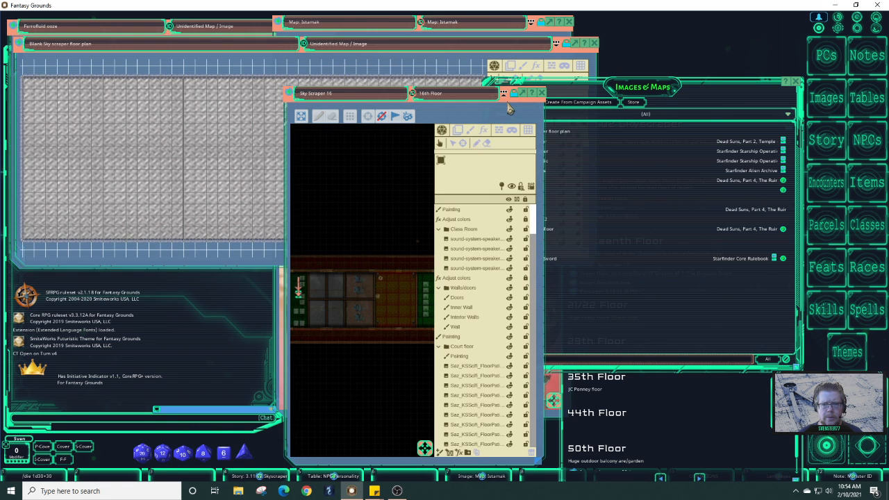
click(510, 187)
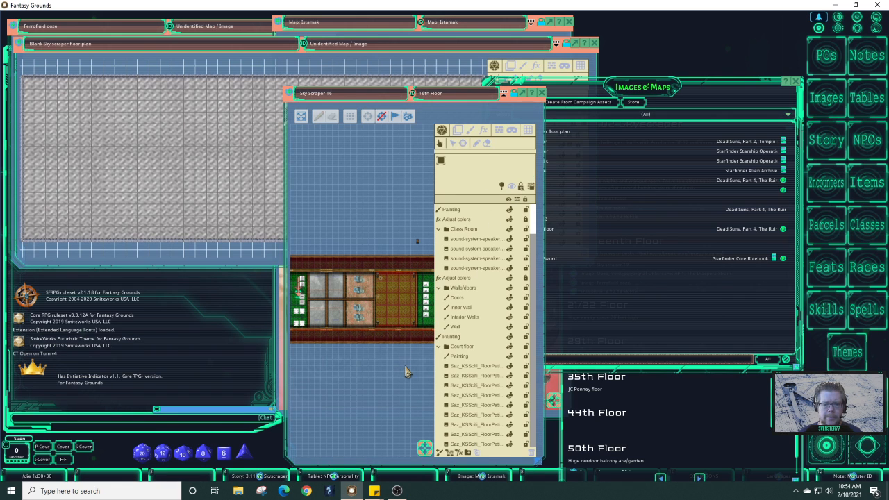
scroll(407, 372, up, 5)
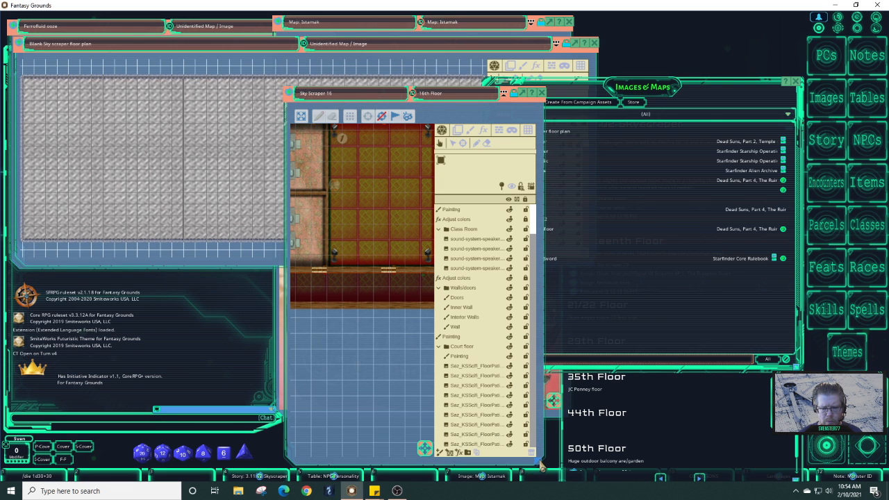
- Reposition the Sky Scraper 16 map window over the image list and widen it to show more of the floor beside the layer list
drag(542, 467, 571, 269)
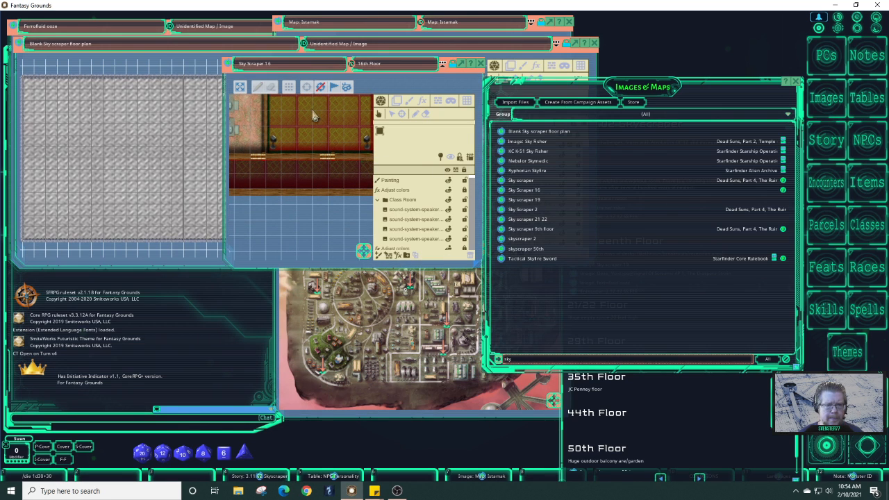
click(239, 88)
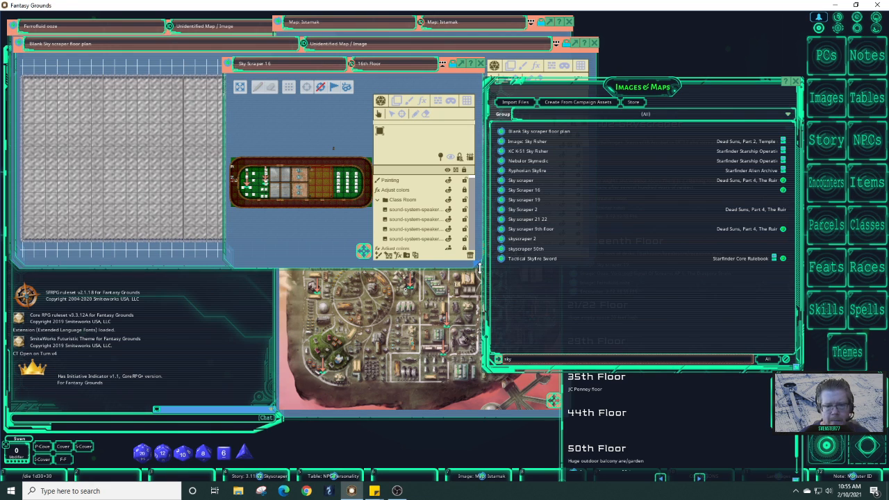
drag(481, 268, 598, 292)
click(239, 87)
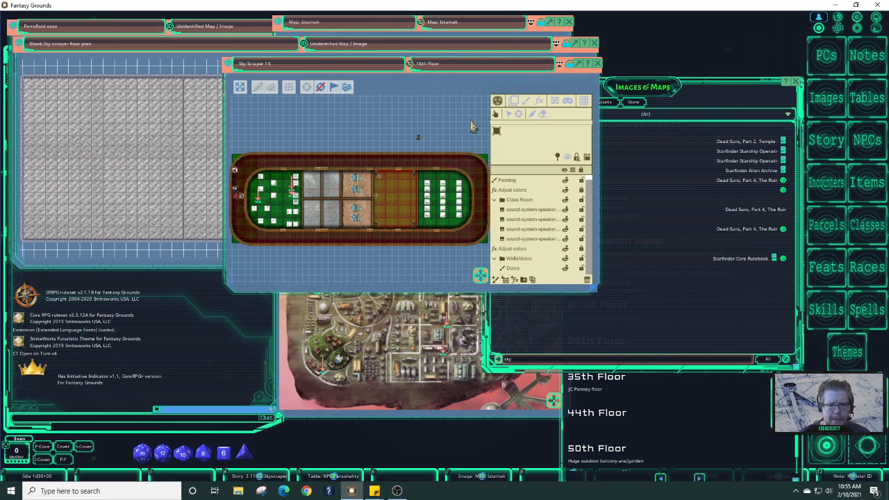
scroll(375, 209, up, 5)
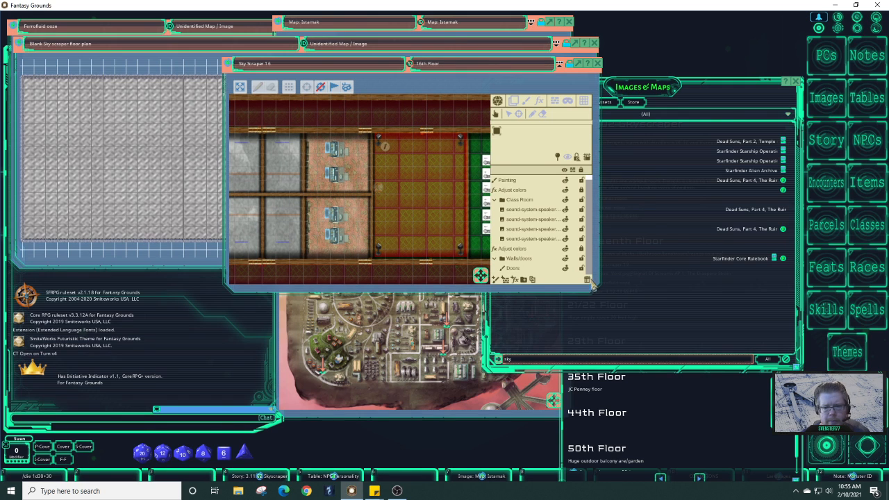
drag(599, 298, 700, 292)
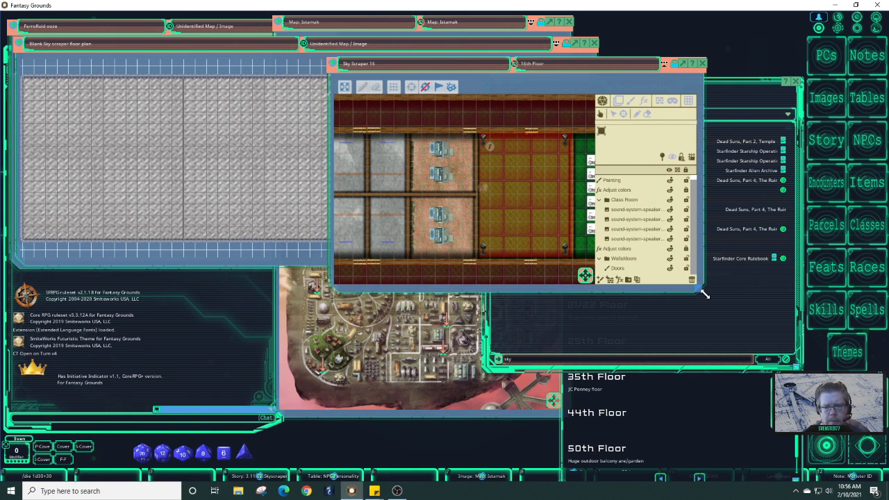
drag(707, 294, 883, 299)
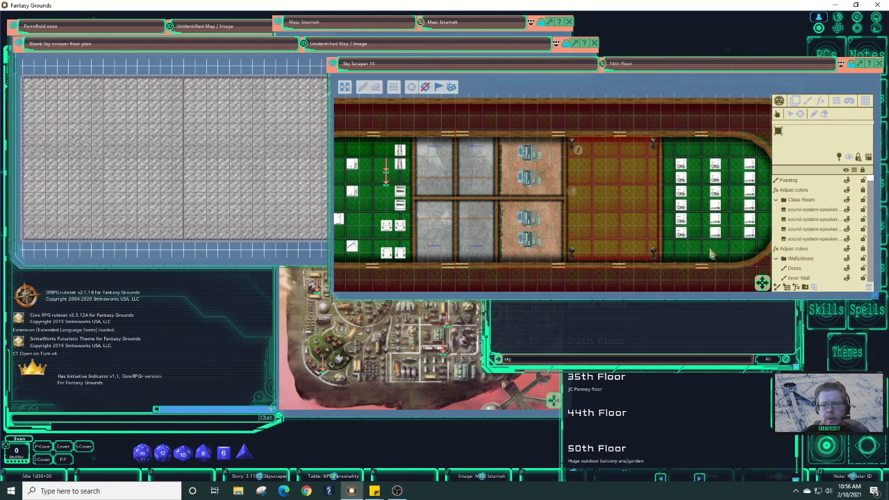
- Examine the 16th floor's exercise equipment, grey courts, pink rooms with machines and central class room up close
scroll(709, 214, up, 5)
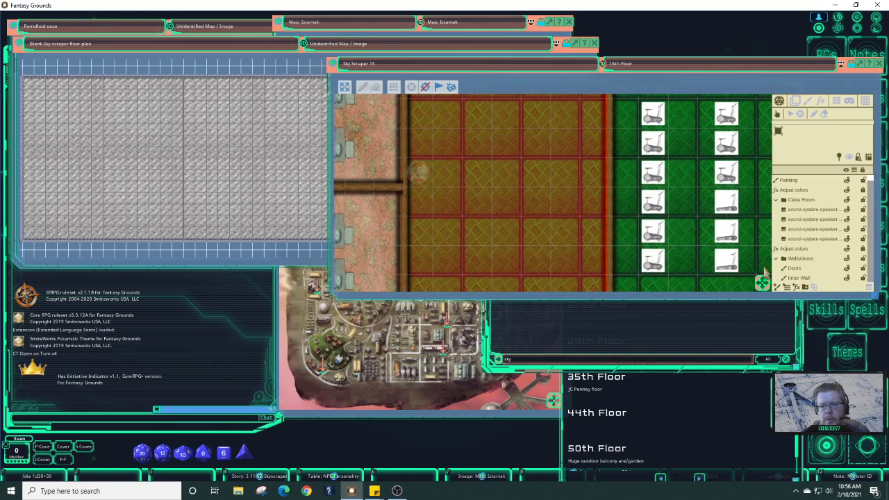
drag(763, 284, 708, 286)
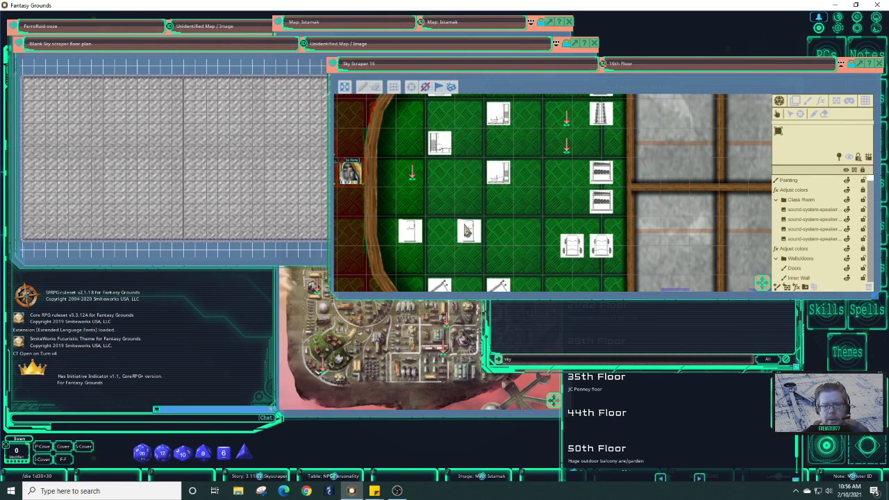
scroll(718, 247, down, 2)
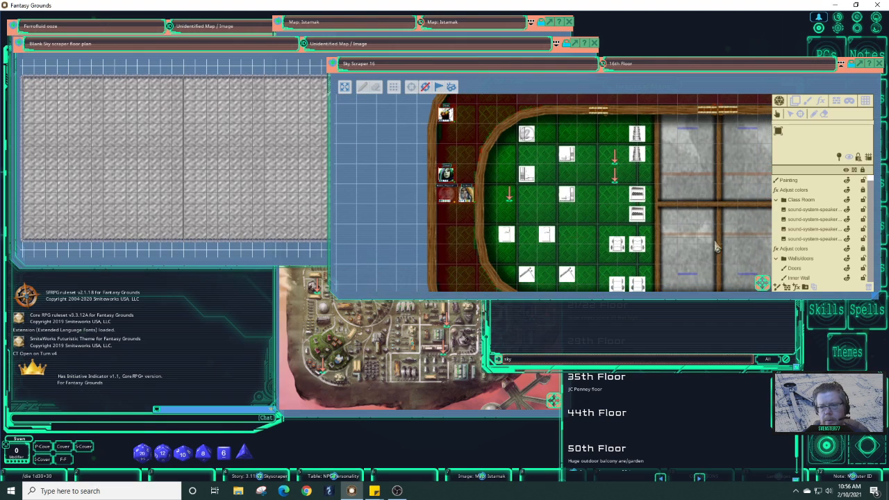
mouse_move(768, 290)
mouse_down()
mouse_move(792, 293)
mouse_move(778, 296)
mouse_up()
scroll(496, 228, up, 4)
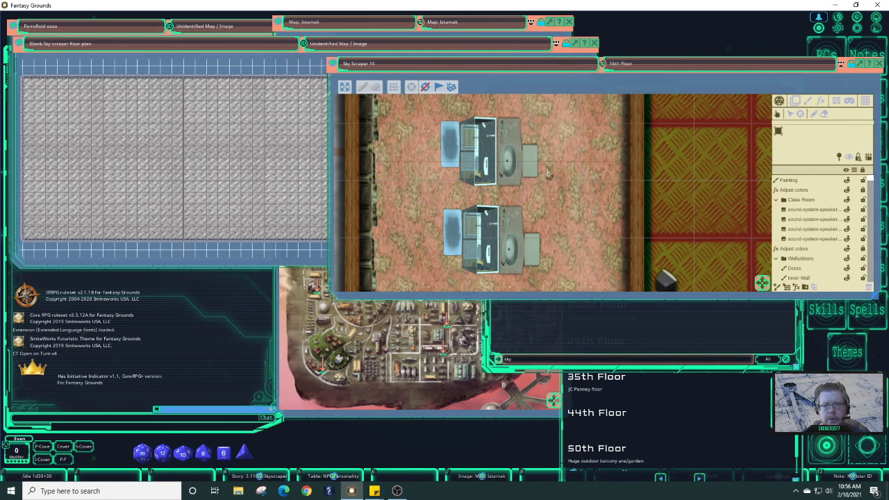
scroll(723, 256, down, 5)
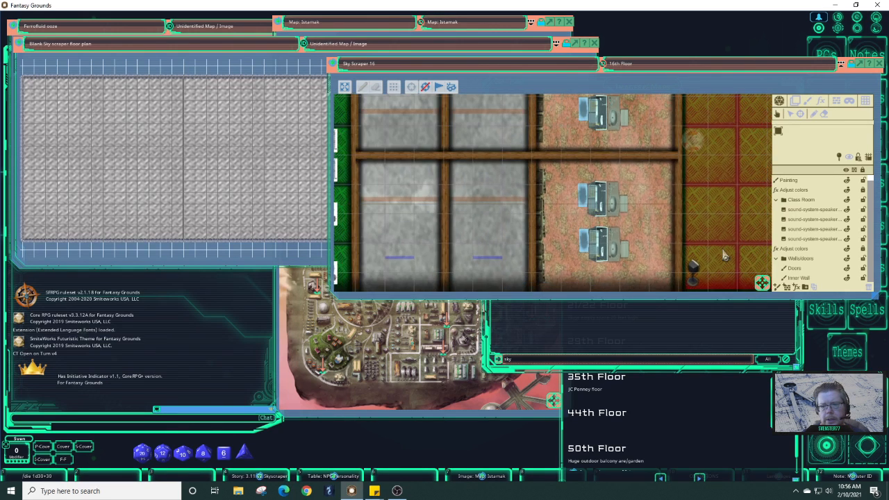
scroll(723, 253, down, 1)
mouse_move(767, 286)
mouse_down()
mouse_move(778, 283)
mouse_move(774, 291)
mouse_up()
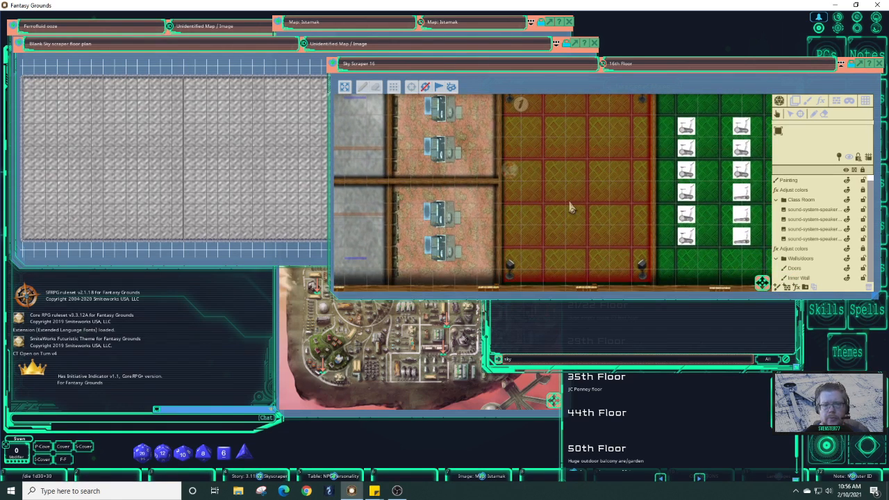
scroll(583, 252, down, 2)
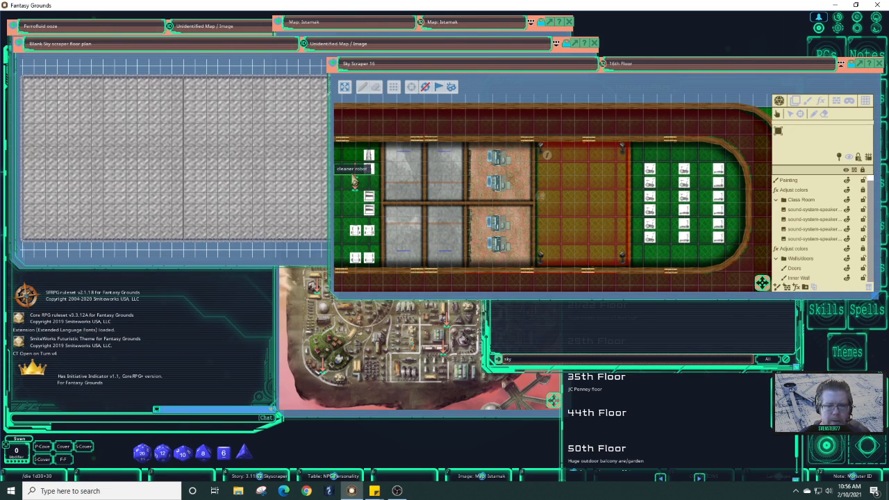
- Open the cleaner robot and trainer robot images from the gym's map pins and view them beside the floor map
double_click(354, 181)
drag(333, 118, 184, 107)
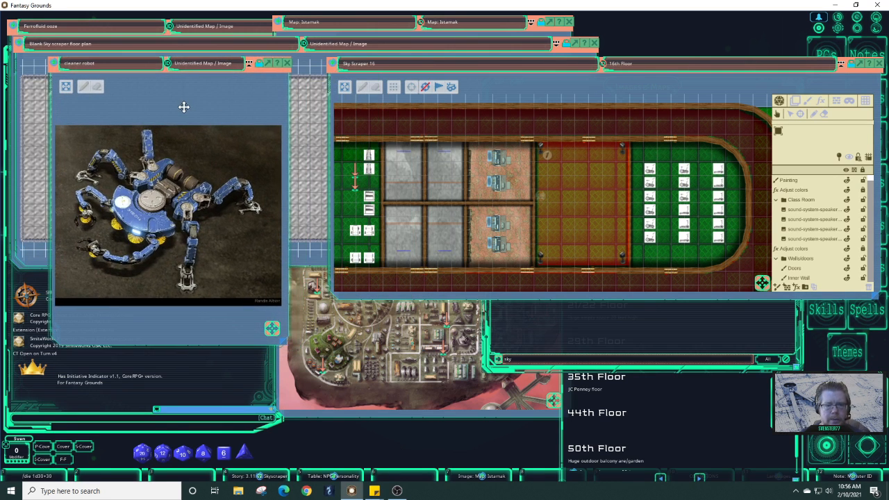
double_click(354, 184)
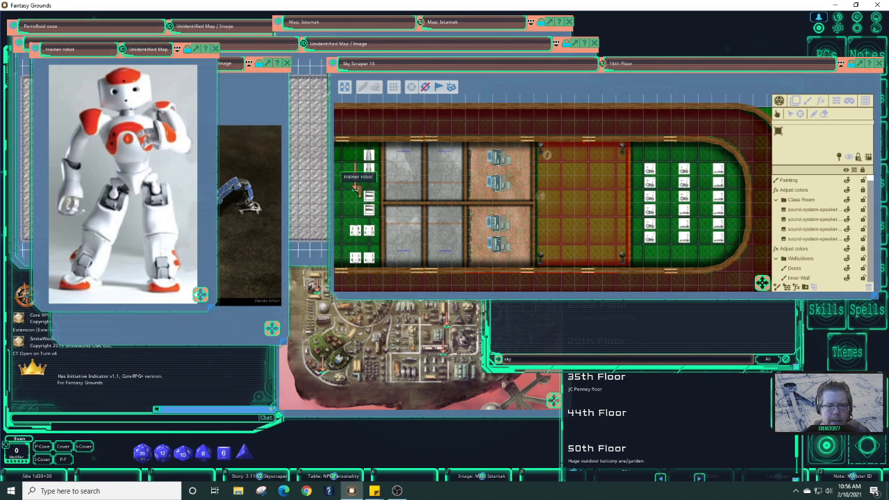
drag(111, 65, 357, 55)
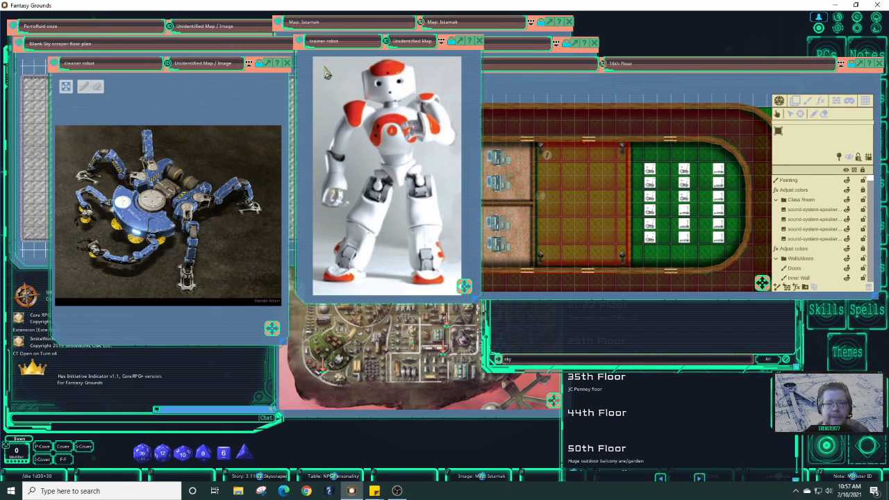
drag(321, 74, 244, 196)
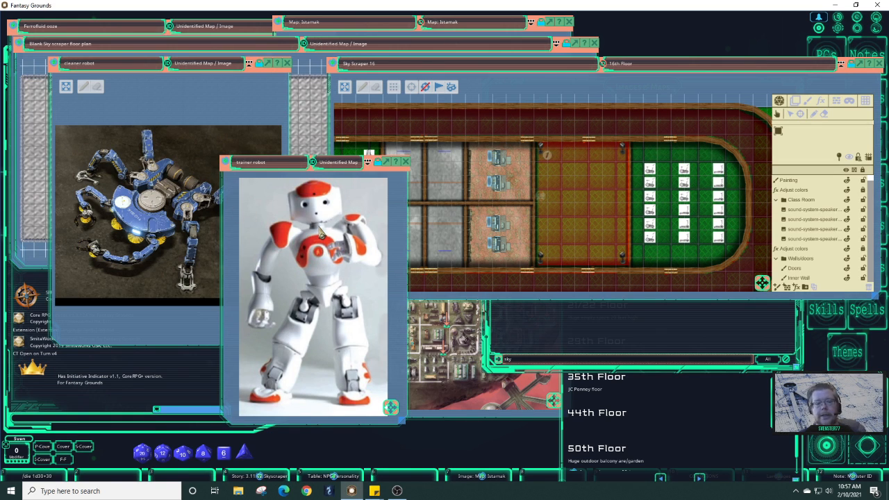
drag(288, 177, 199, 101)
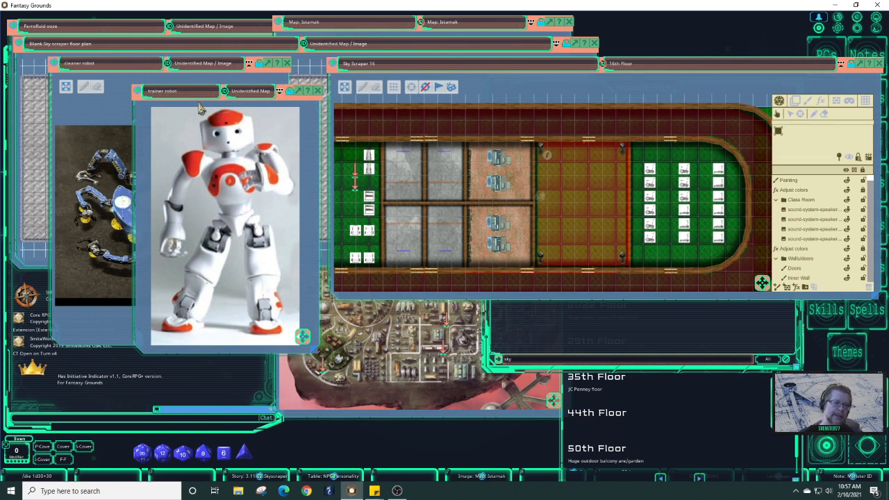
- Close the trainer robot and cleaner robot images and the Sky Scraper 16 map
click(318, 90)
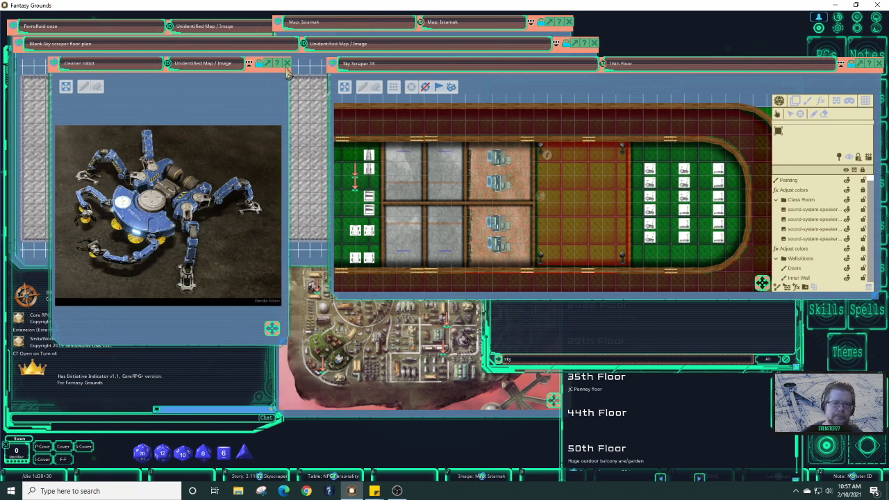
click(287, 63)
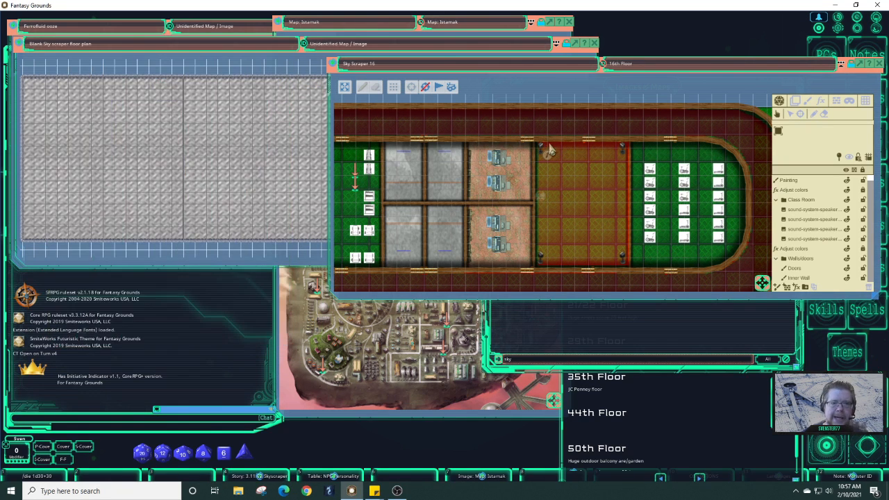
drag(678, 80, 484, 82)
click(685, 68)
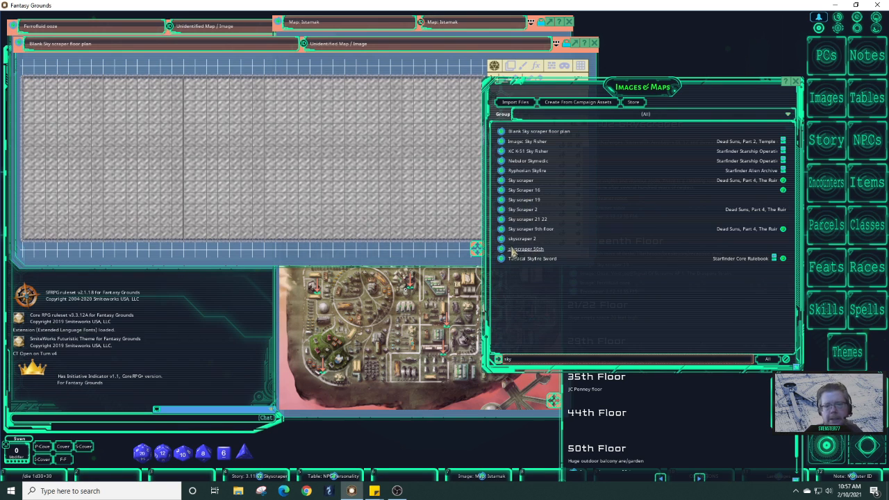
- Bring the Blank Sky scraper floor plan forward, examine its tiled floor and move its window toward the middle of the desktop
click(424, 60)
scroll(368, 147, down, 2)
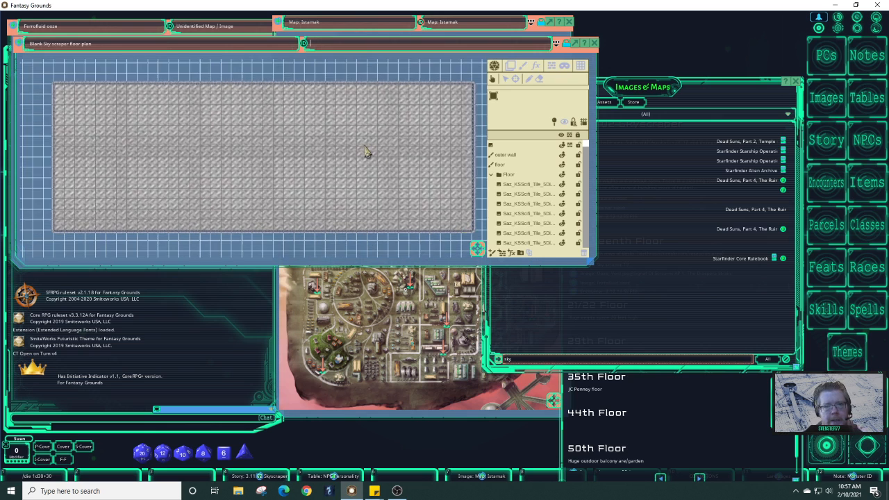
scroll(368, 147, up, 2)
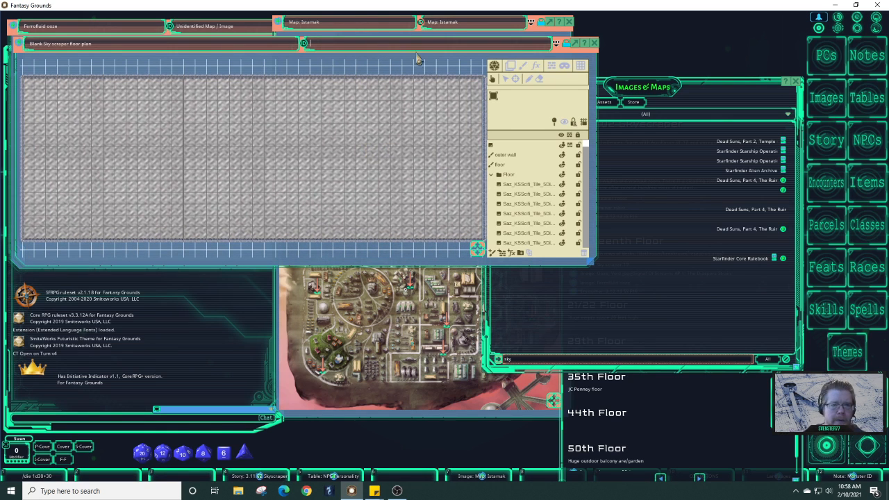
drag(379, 62, 433, 112)
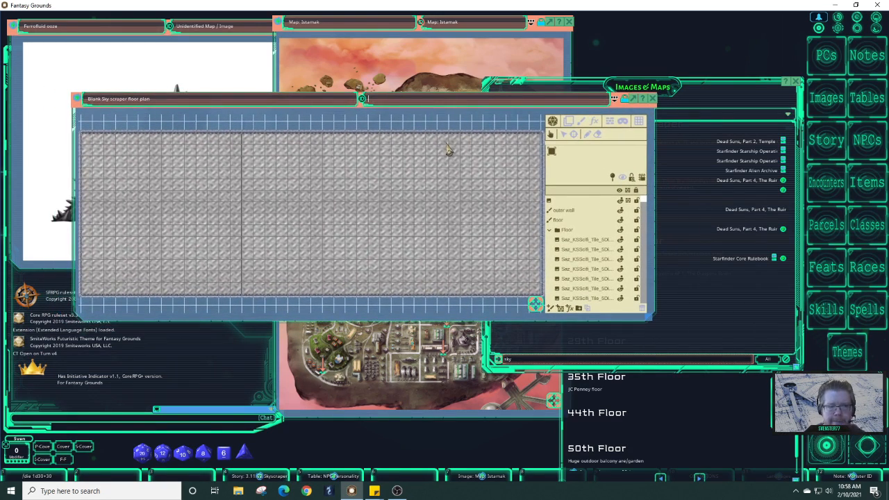
scroll(447, 150, down, 2)
scroll(447, 151, up, 2)
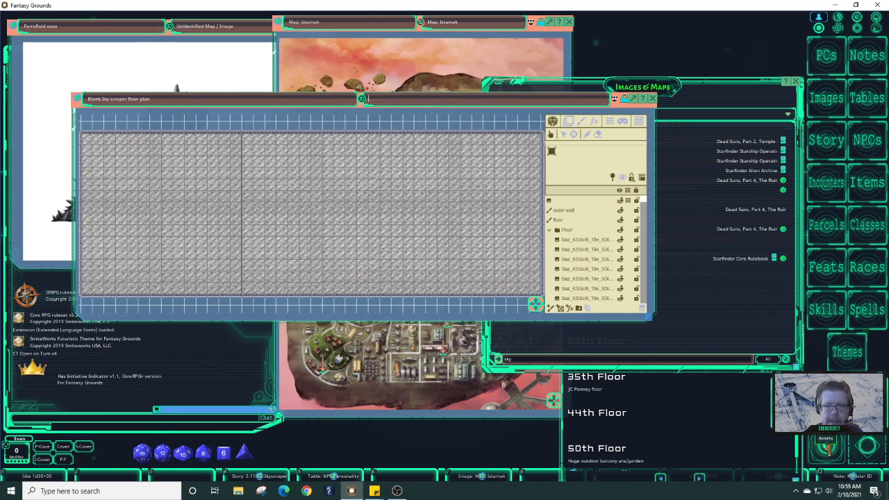
- Open the Assets window, and move the blank floor plan beside it and make the plan's window taller
click(829, 448)
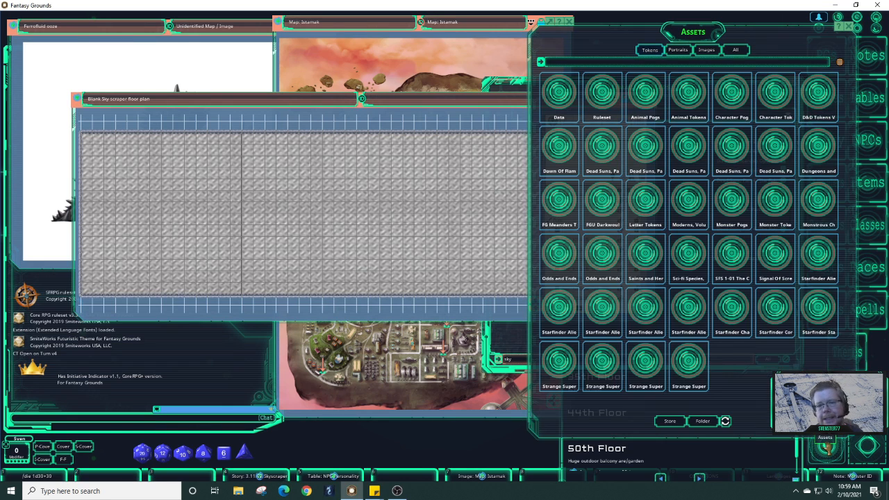
drag(359, 101, 295, 32)
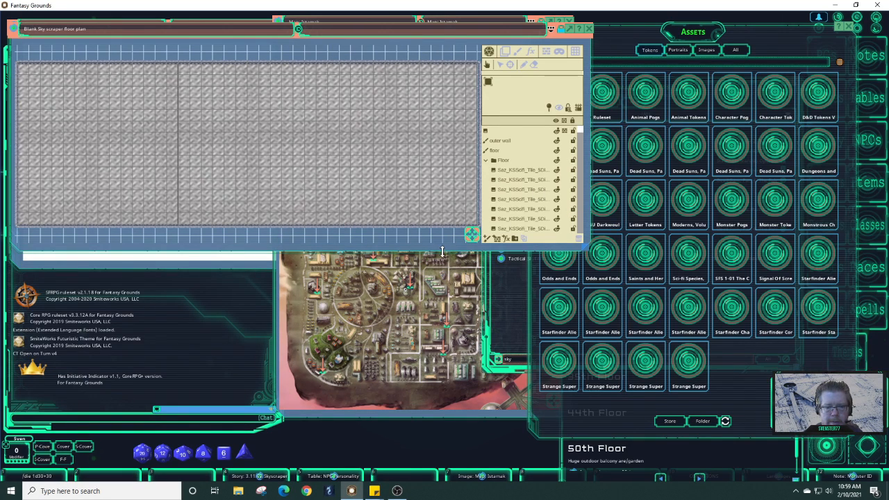
drag(442, 252, 444, 316)
scroll(347, 222, up, 2)
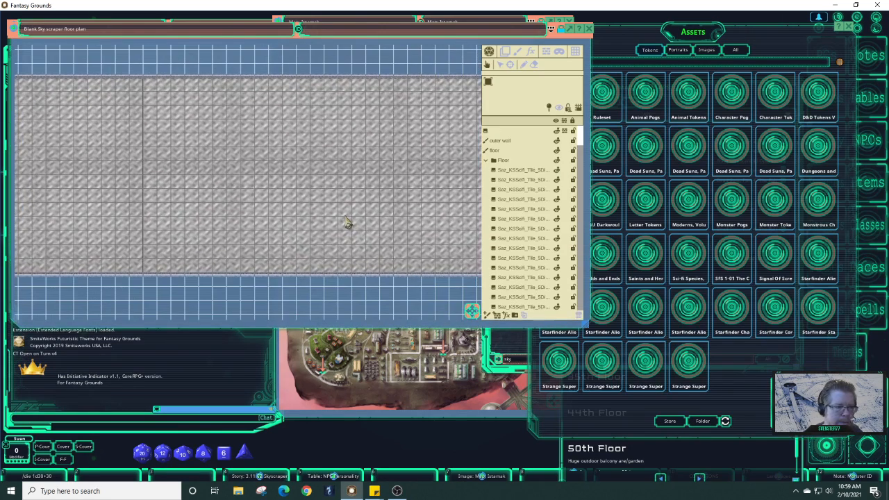
scroll(350, 225, up, 1)
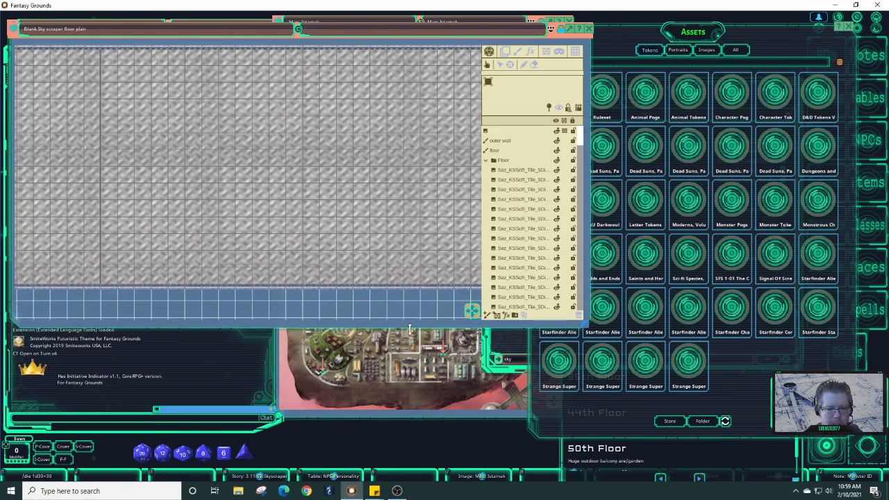
drag(410, 331, 428, 356)
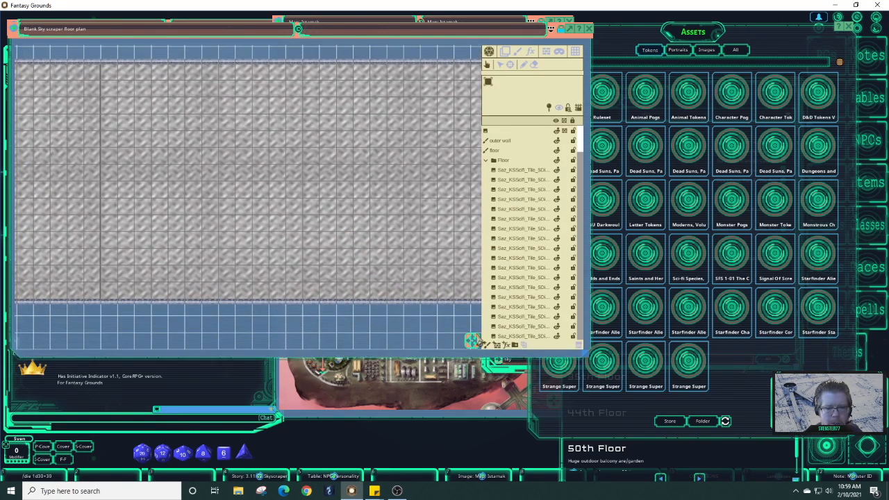
scroll(419, 318, down, 3)
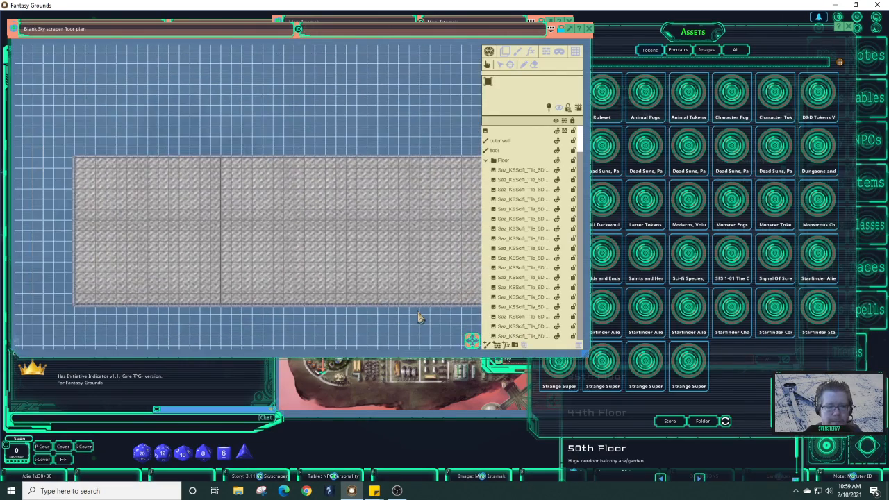
mouse_move(471, 342)
mouse_down()
mouse_move(463, 348)
mouse_move(475, 351)
mouse_move(471, 337)
mouse_move(475, 347)
mouse_up()
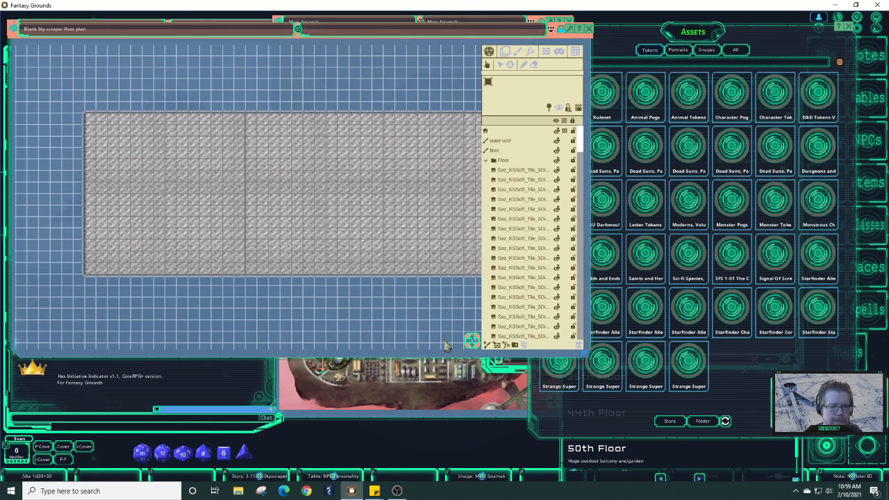
mouse_move(473, 342)
mouse_down()
mouse_move(464, 349)
mouse_move(471, 340)
mouse_up()
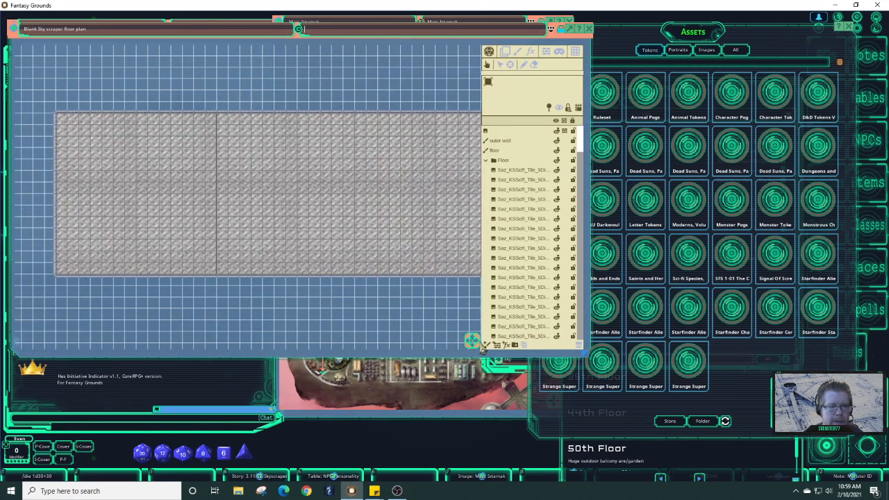
scroll(389, 316, up, 1)
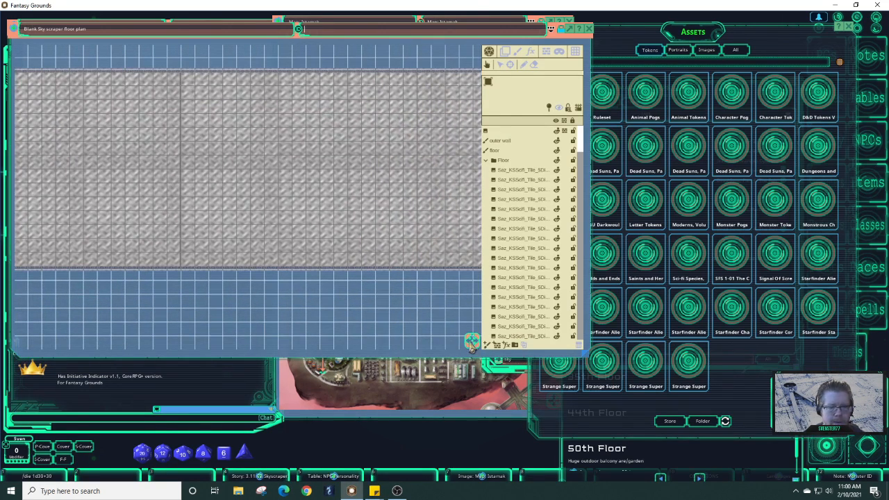
drag(471, 342, 469, 343)
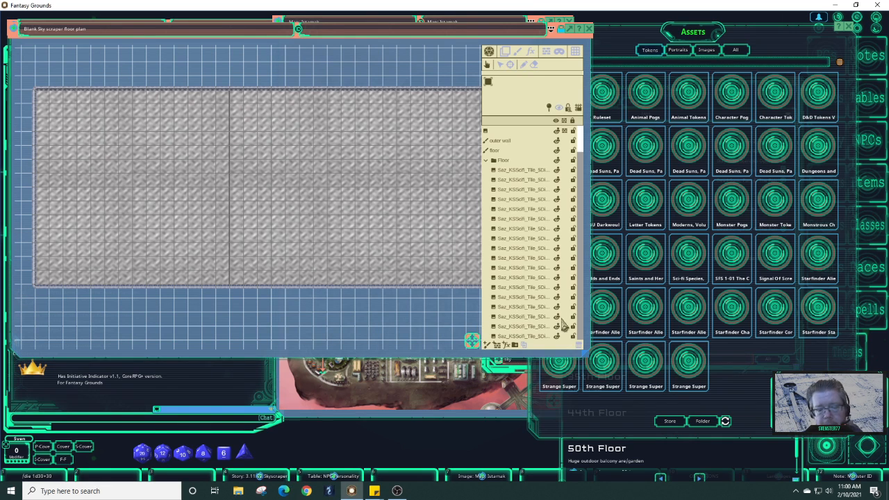
- Search all asset types for "wall" and page through the results to the Saz_KSScifi wall pieces
click(737, 368)
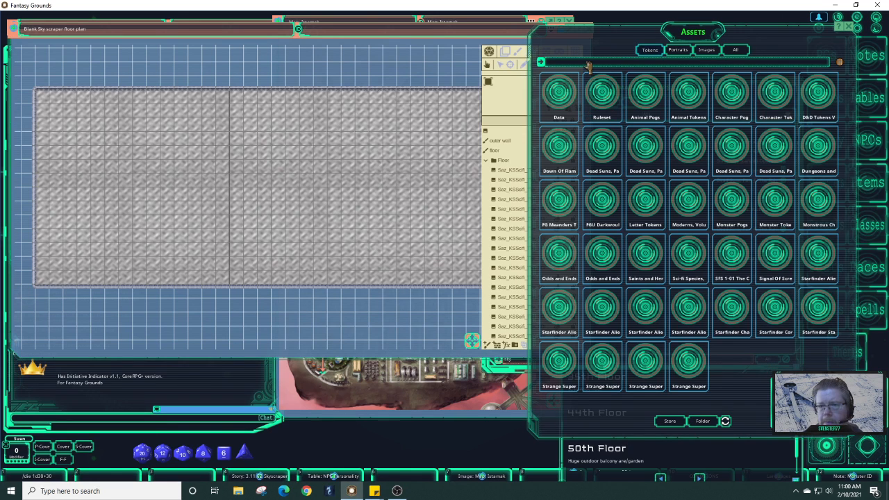
text(wall)
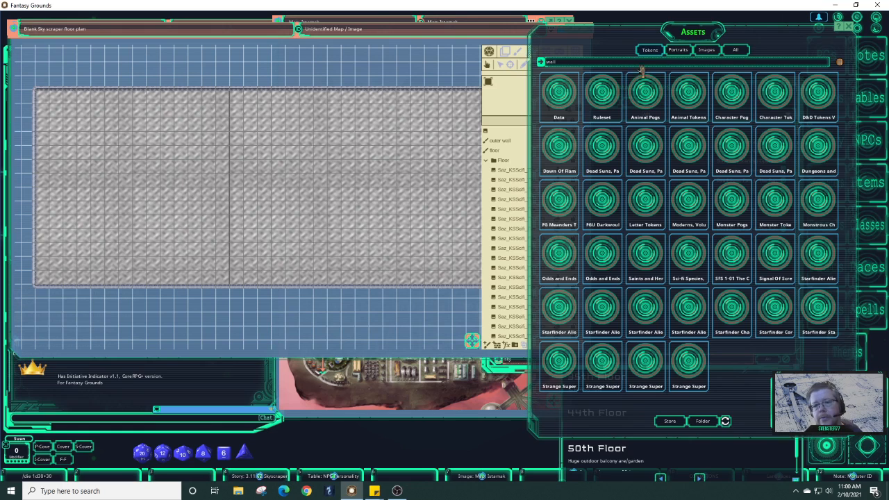
click(734, 50)
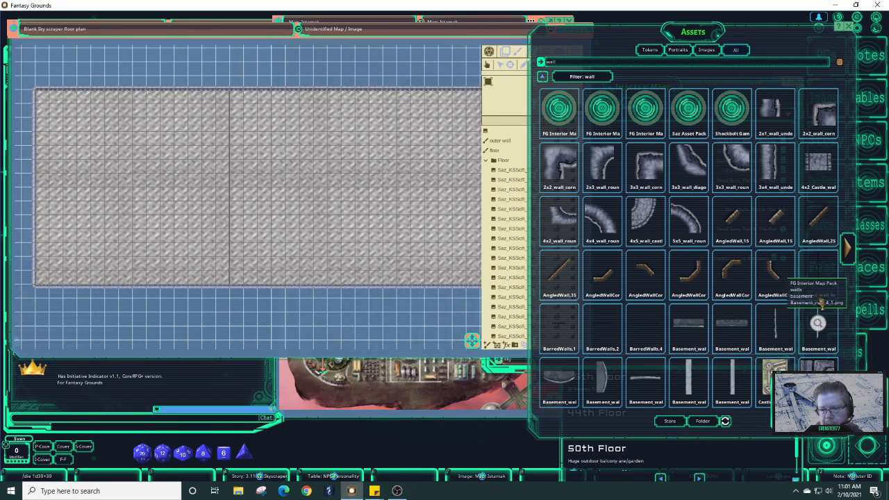
click(854, 254)
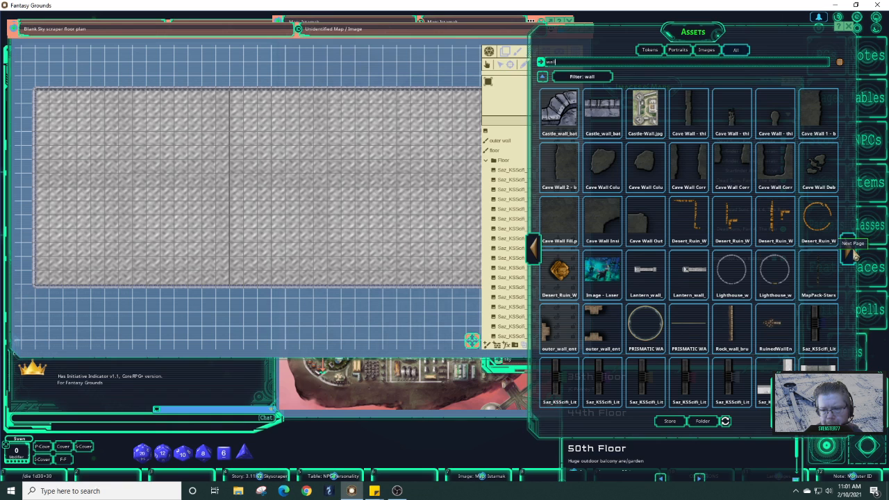
click(854, 254)
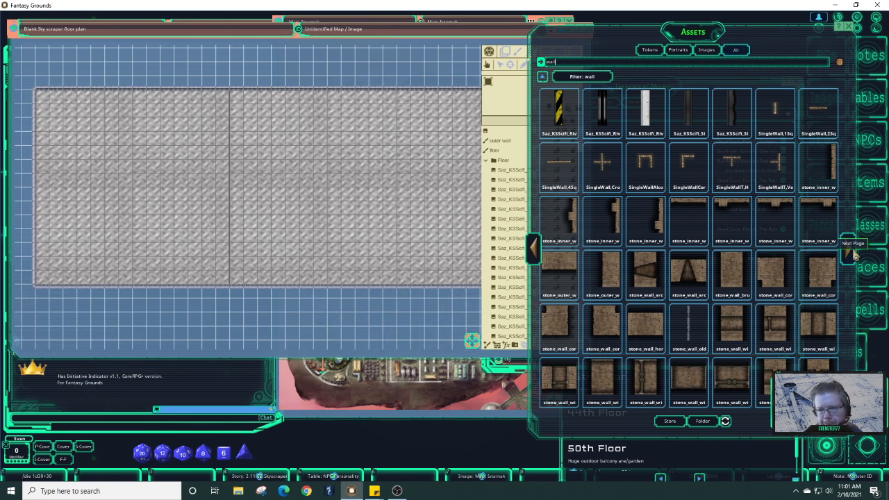
click(856, 255)
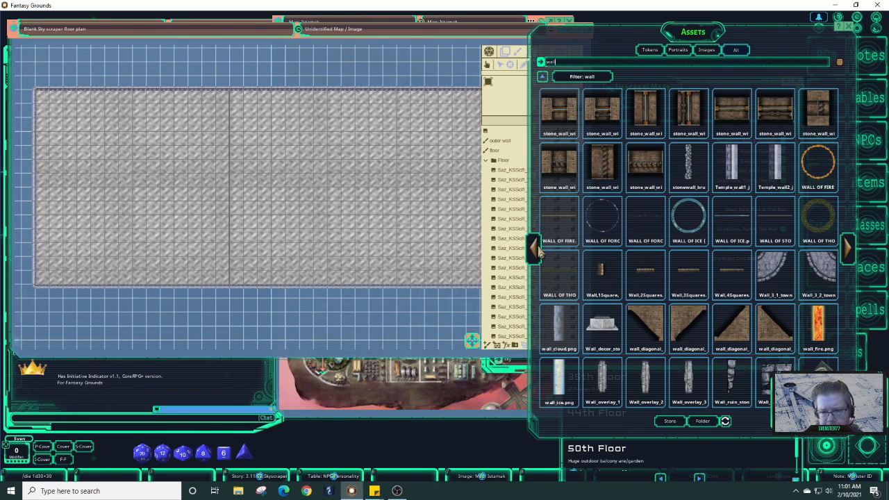
click(535, 252)
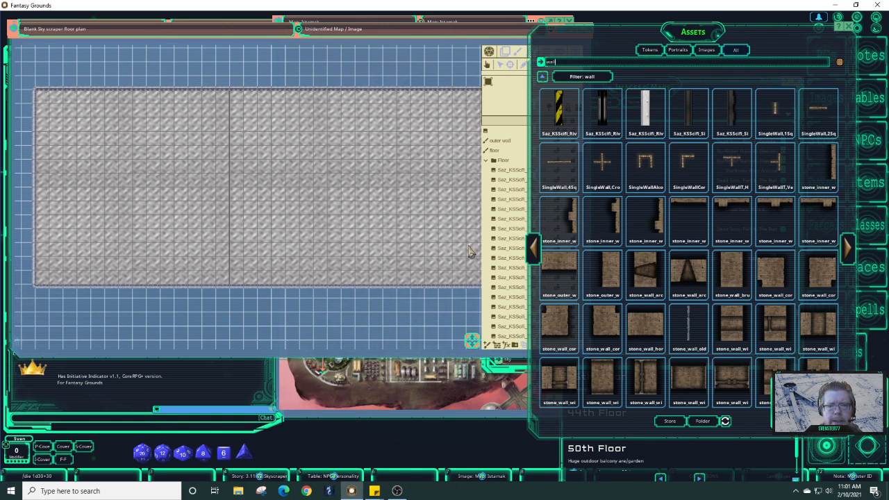
- Collapse the Floor folder in the blank floor plan's layer list and add a painting layer
click(424, 340)
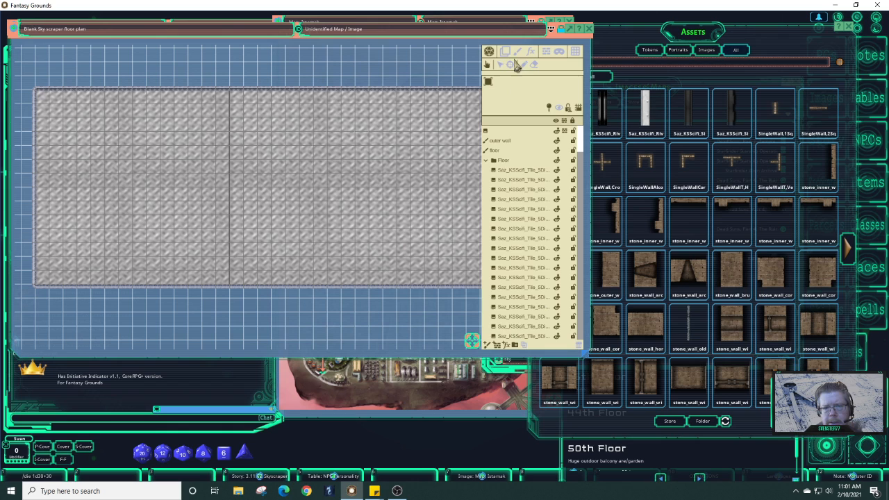
click(486, 161)
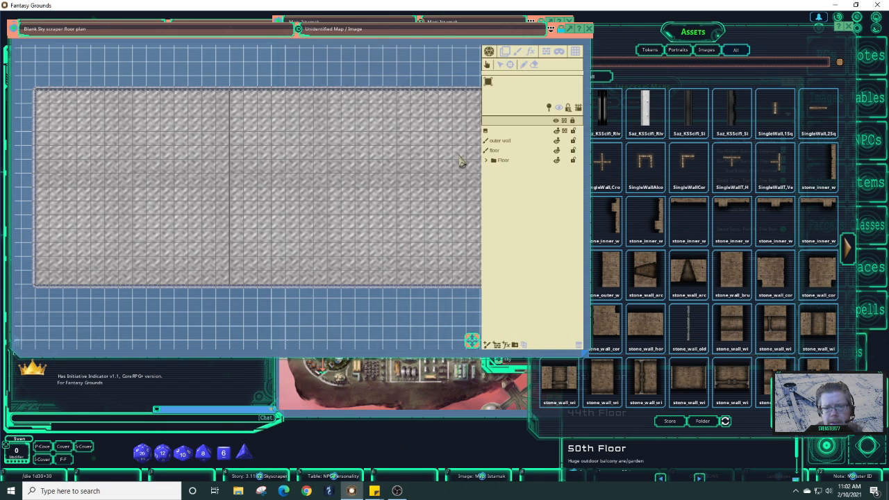
click(505, 51)
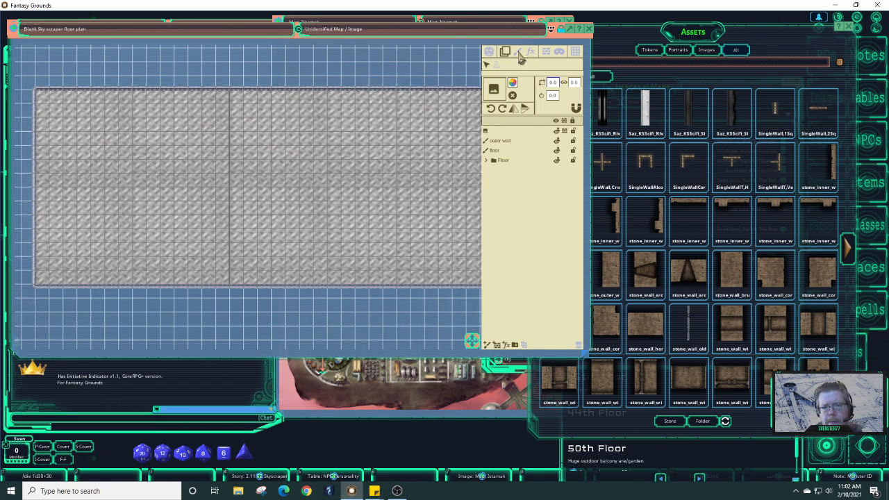
drag(648, 105, 548, 104)
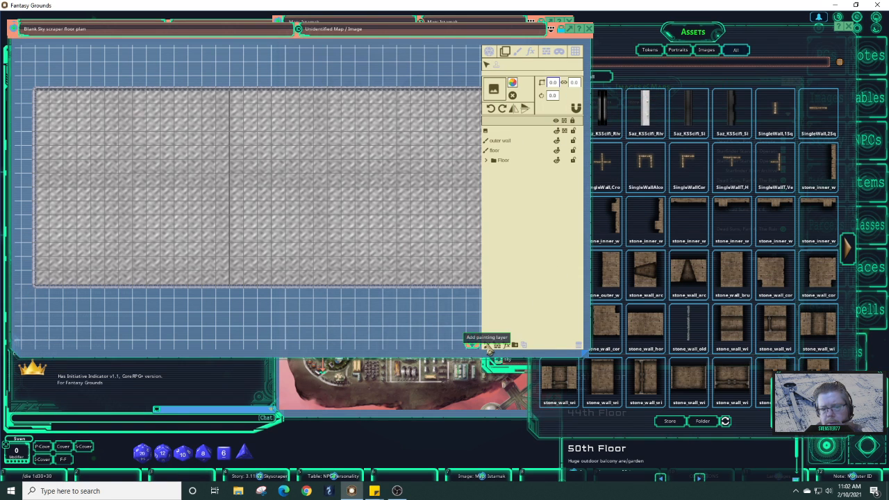
click(490, 347)
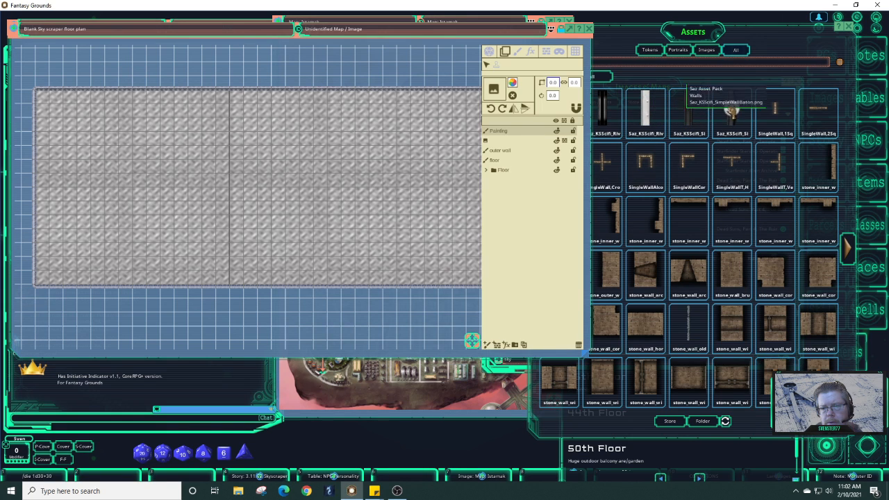
- Load the plain dark Saz_KSScifi wall image as the layer stamp and size it 0.2 wide by 1.0 high
drag(688, 113, 498, 93)
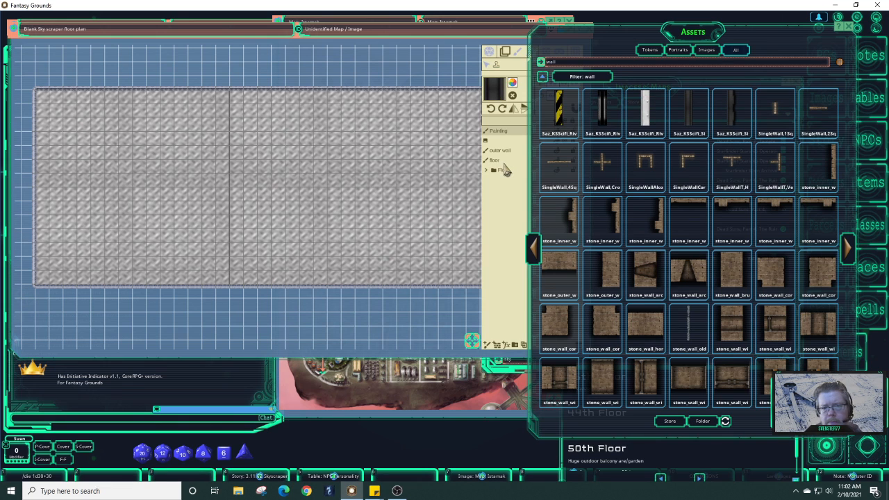
click(504, 163)
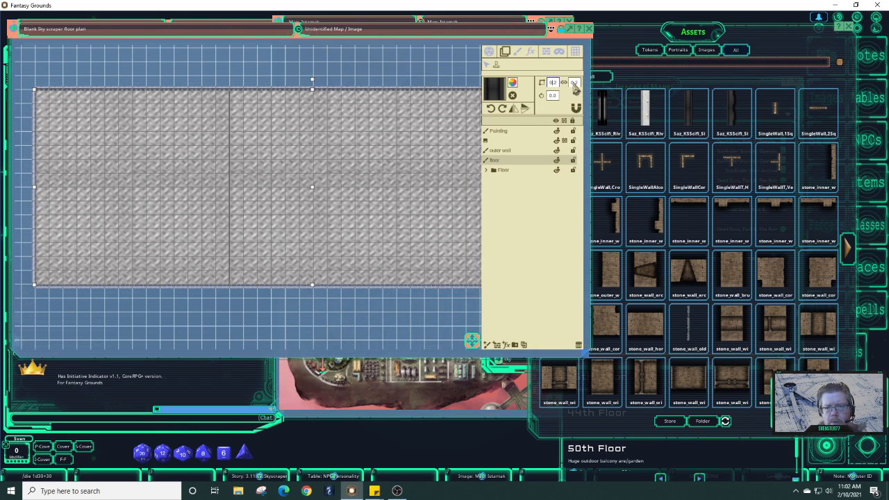
click(574, 82)
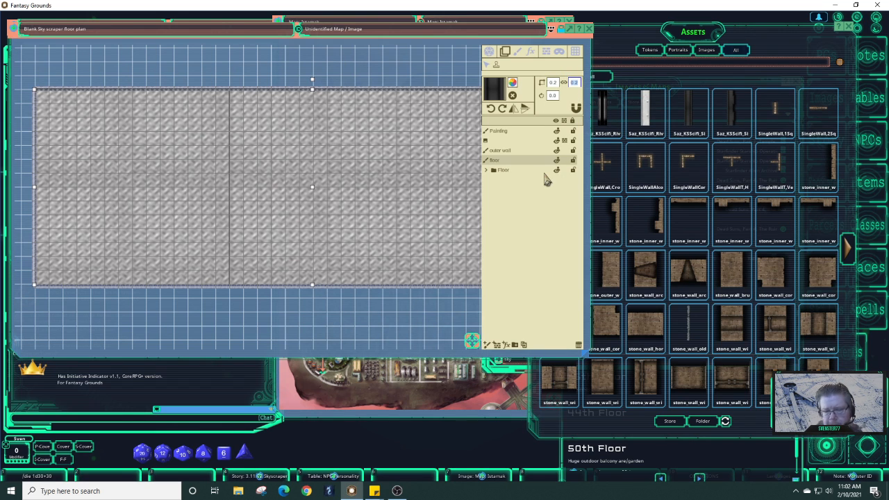
text(1)
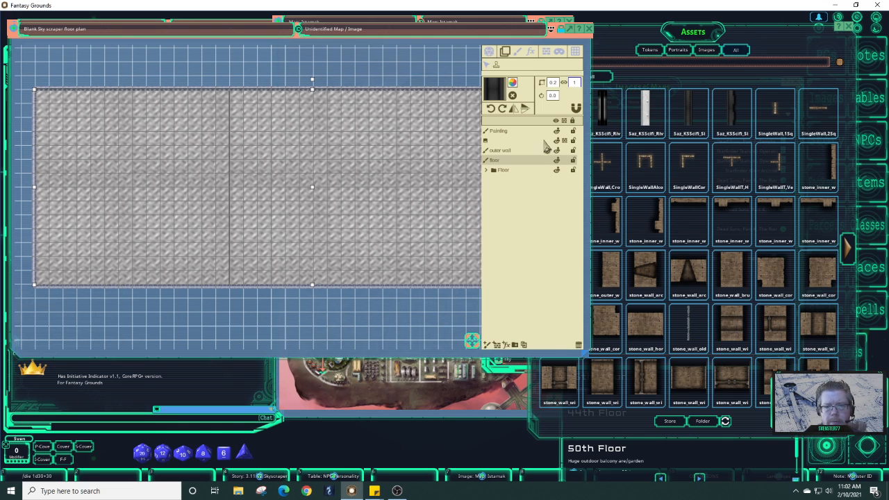
key(Return)
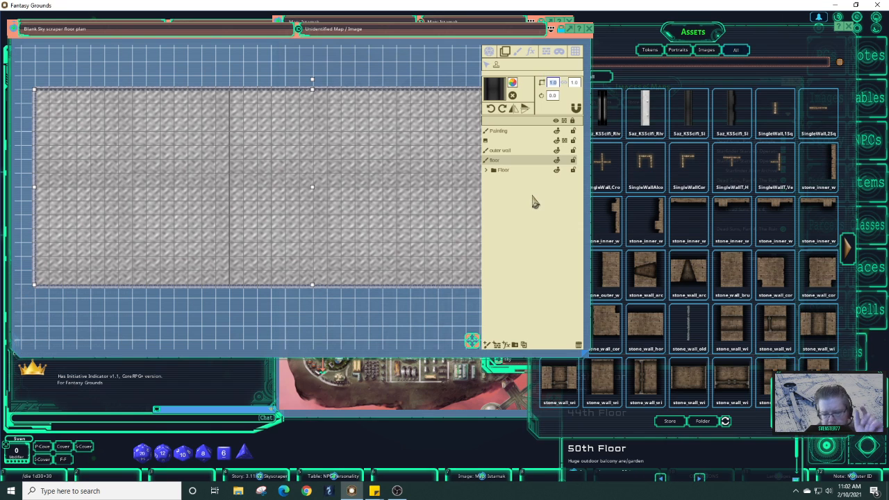
text(0.2)
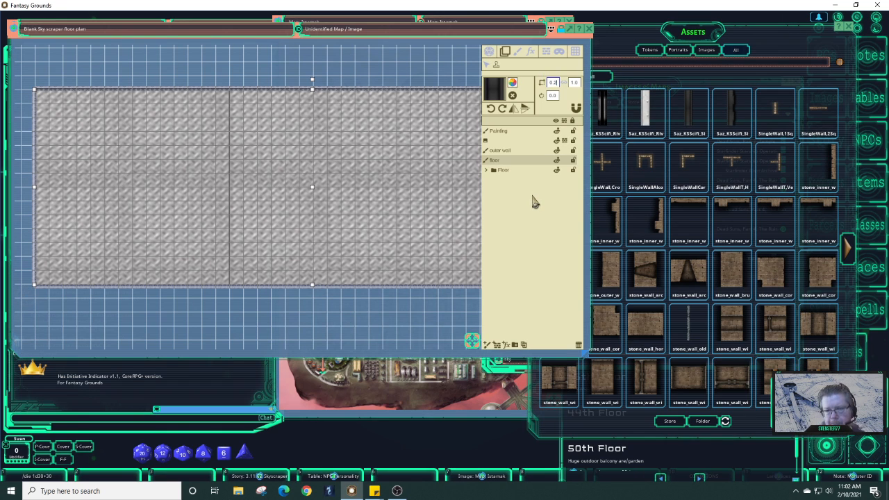
key(Return)
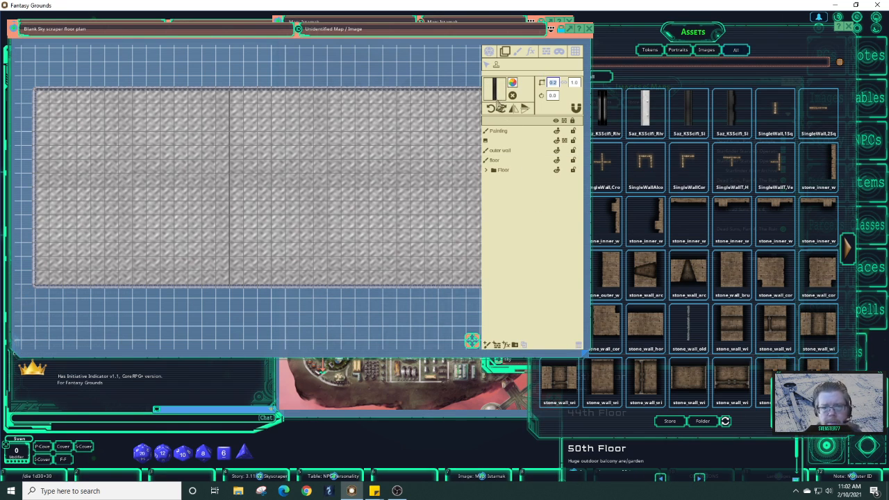
- Switch to painting mode and load the plain dark Saz_KSScifi wall image as the brush
click(517, 56)
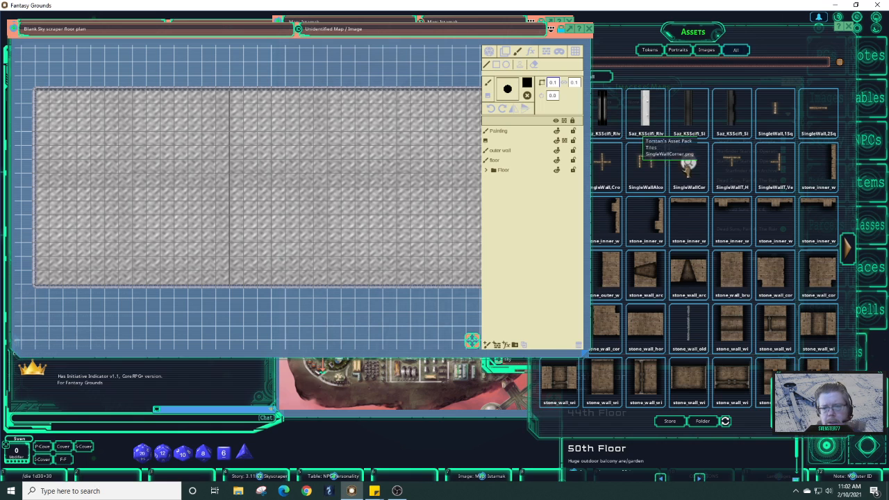
mouse_move(690, 109)
mouse_down()
mouse_move(524, 107)
mouse_move(507, 92)
mouse_up()
click(504, 194)
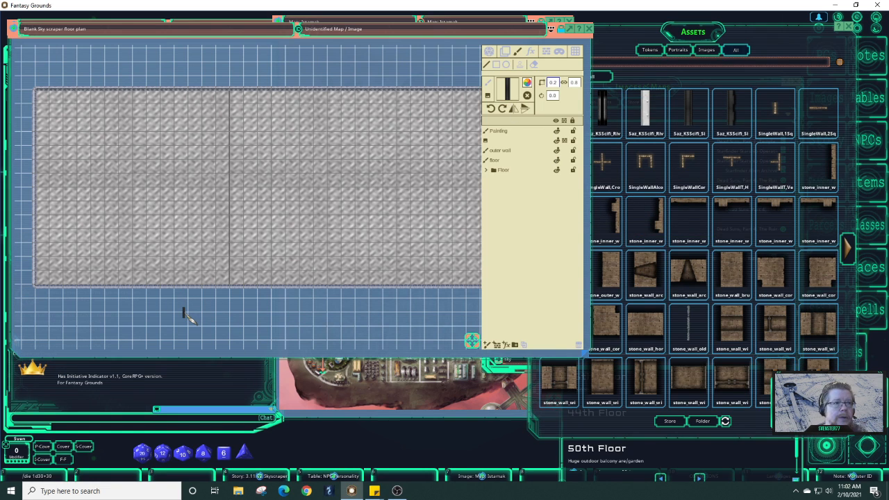
- Try freehand wall strokes with the new brush, first below the floor area and then down the tiled floor, undoing each one
mouse_move(184, 310)
mouse_down()
mouse_move(345, 321)
mouse_move(334, 331)
mouse_move(260, 330)
mouse_move(178, 314)
mouse_move(322, 317)
mouse_up()
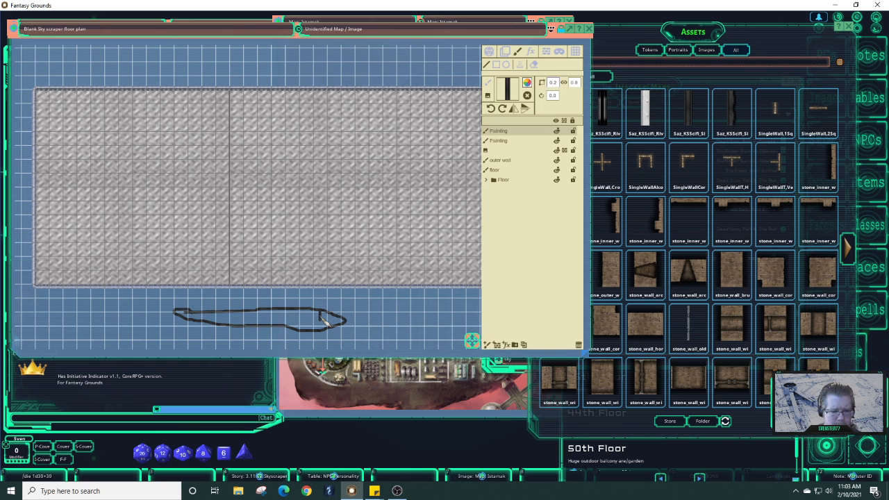
key(ctrl+z)
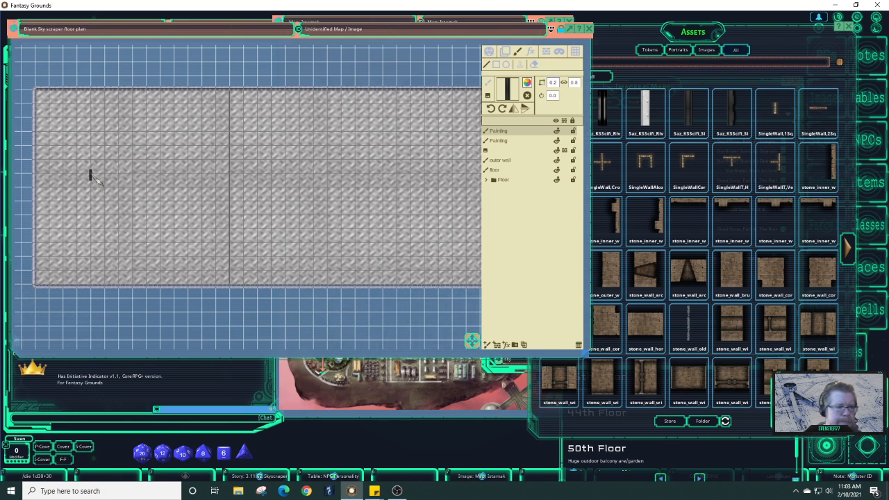
scroll(71, 144, up, 3)
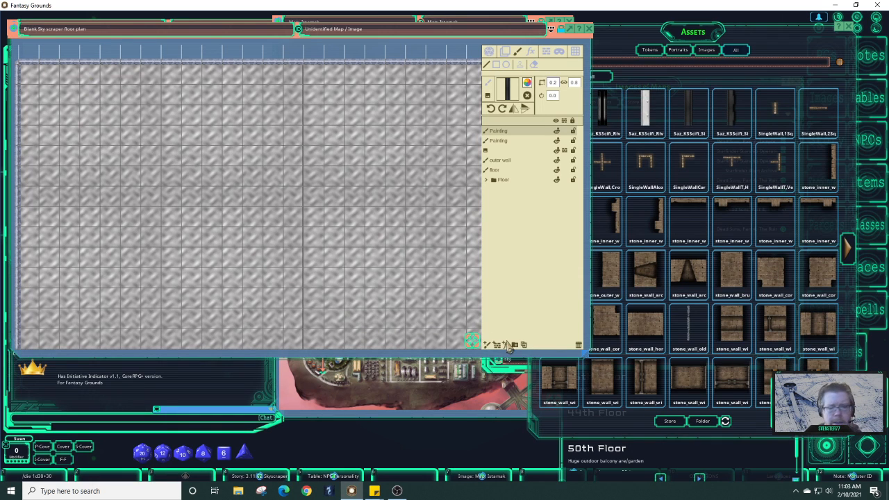
mouse_move(476, 343)
mouse_down()
mouse_move(461, 346)
mouse_move(471, 341)
mouse_up()
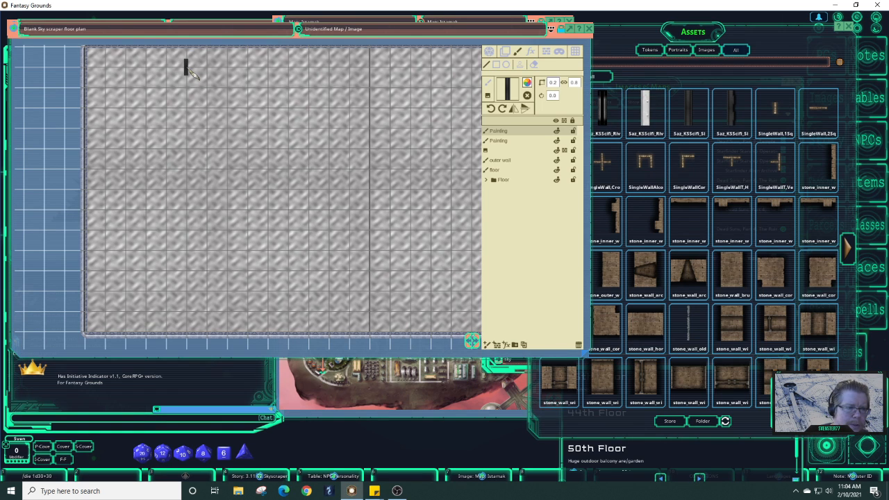
mouse_move(112, 72)
mouse_down()
mouse_move(247, 79)
mouse_move(249, 51)
mouse_move(250, 69)
mouse_up()
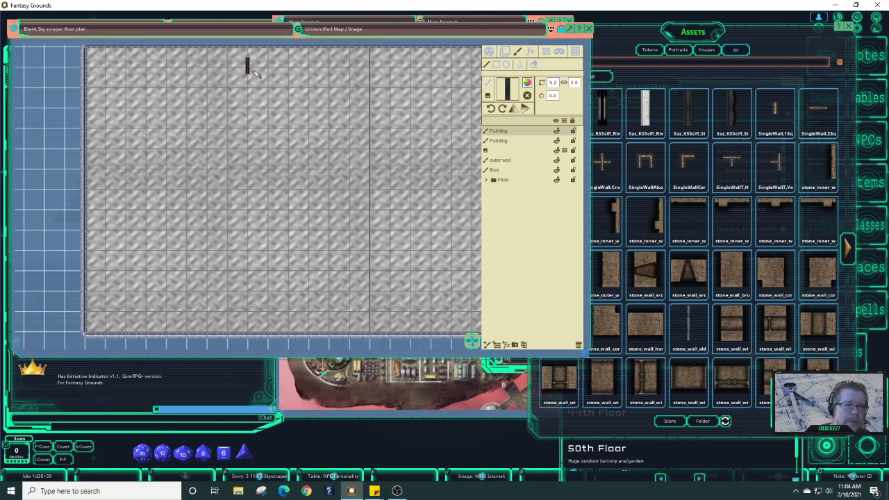
drag(252, 70, 252, 70)
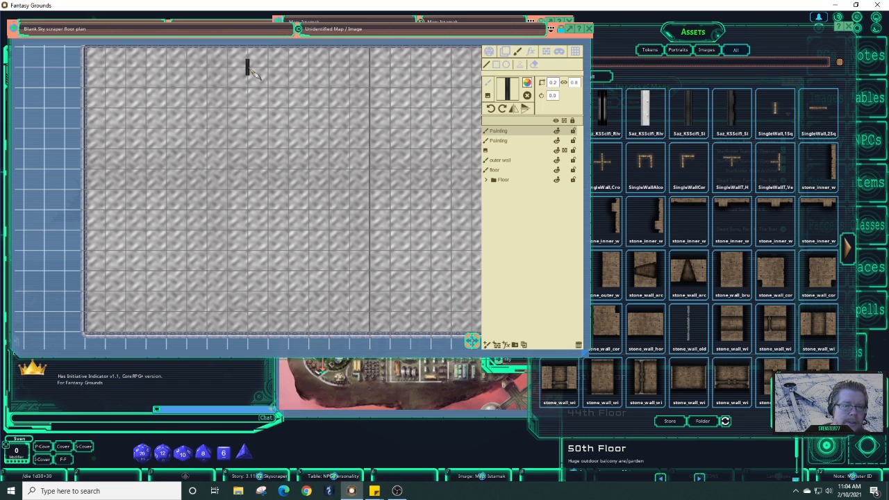
mouse_move(251, 69)
mouse_down()
mouse_move(253, 173)
mouse_move(247, 167)
mouse_up()
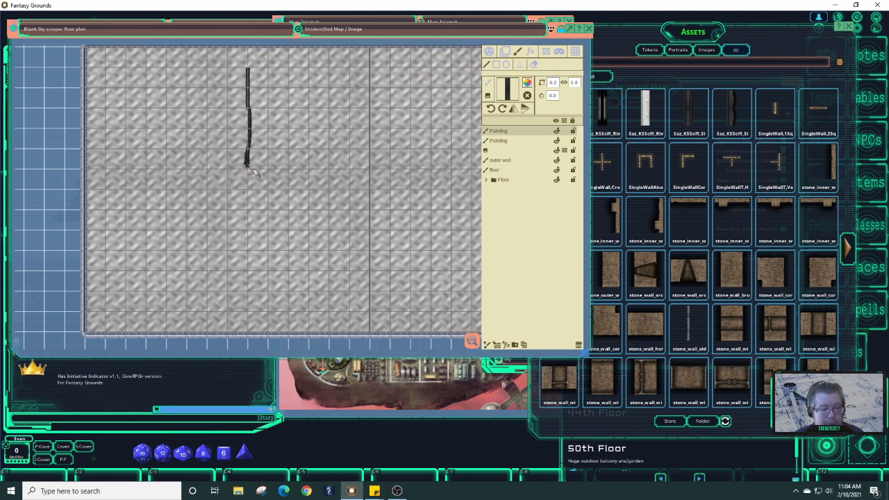
key(ctrl+z)
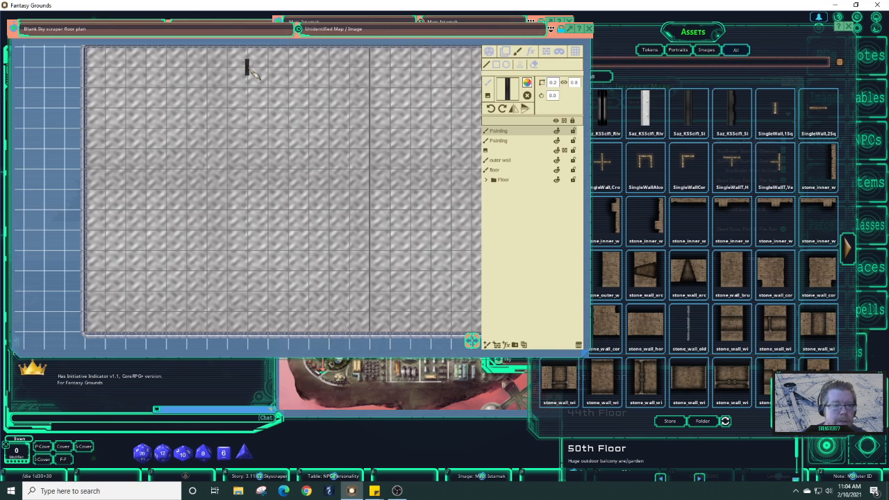
- Paint a straight vertical wall 12 squares long, eight squares from the floor's left edge, stopping one square short of the top and bottom outer walls
scroll(253, 73, up, 1)
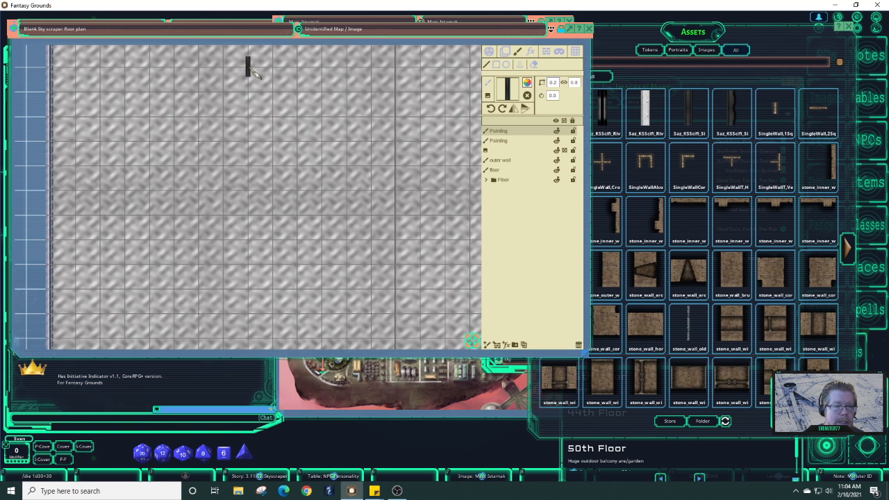
scroll(251, 69, down, 5)
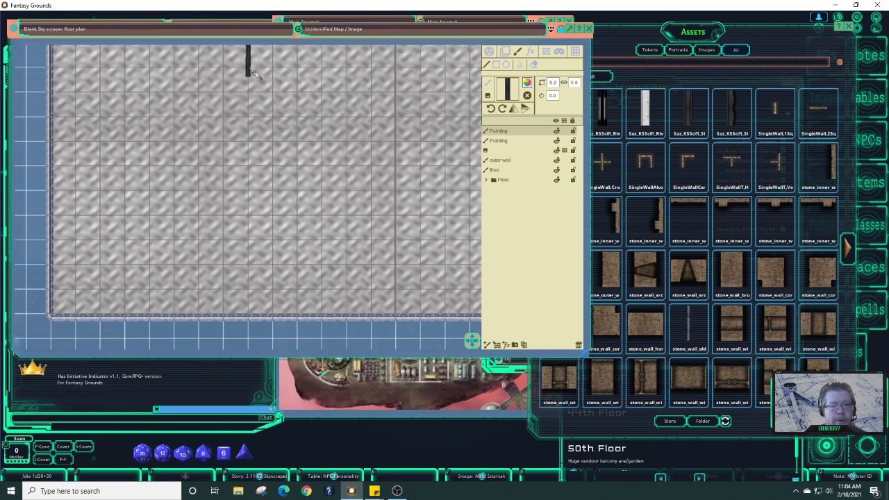
scroll(252, 69, down, 5)
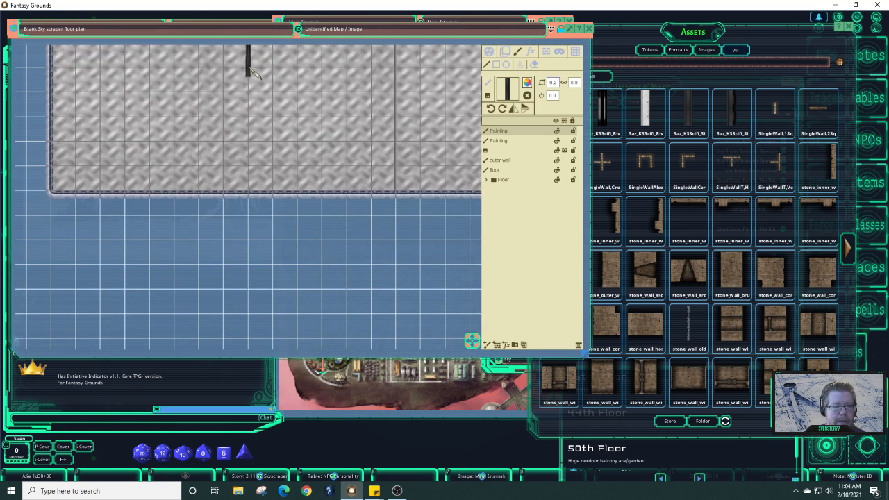
scroll(251, 72, down, 3)
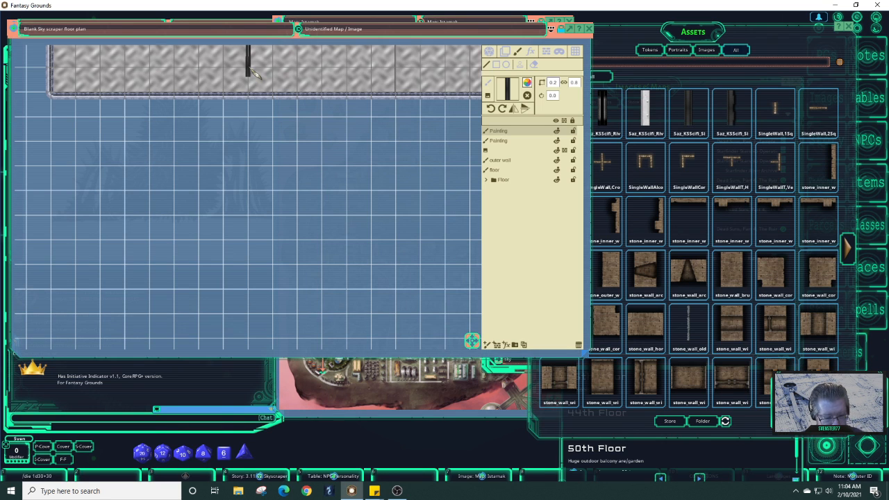
click(252, 69)
scroll(294, 69, up, 1)
scroll(294, 70, down, 4)
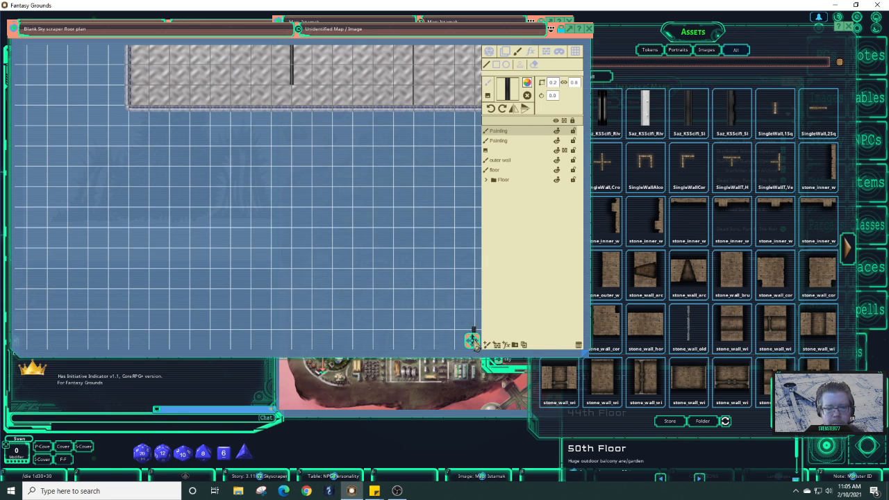
- Paint an L-shaped wall six squares from the floor's left edge: one square across and two squares down to the bottom outer wall
scroll(475, 332, up, 3)
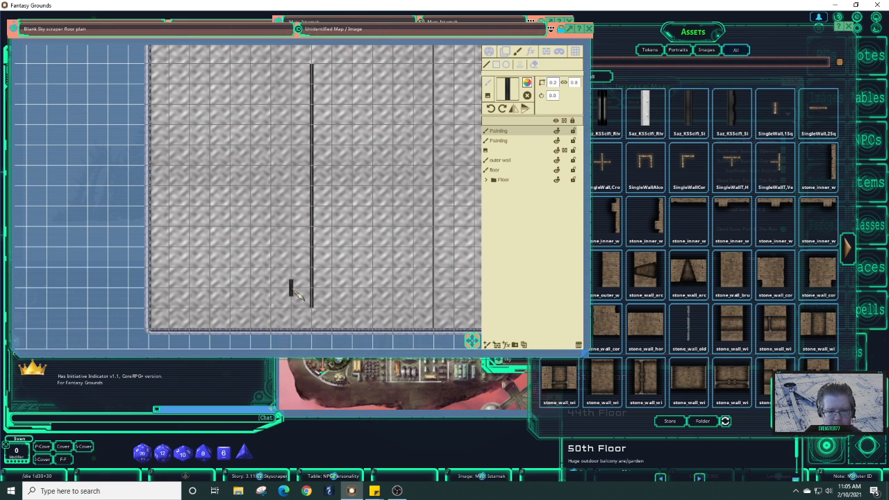
key(Left)
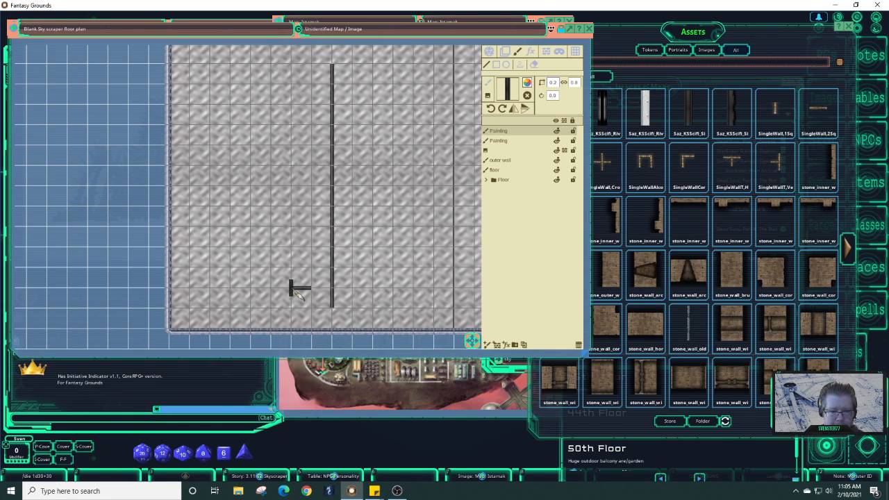
key(Down)
key(Down)
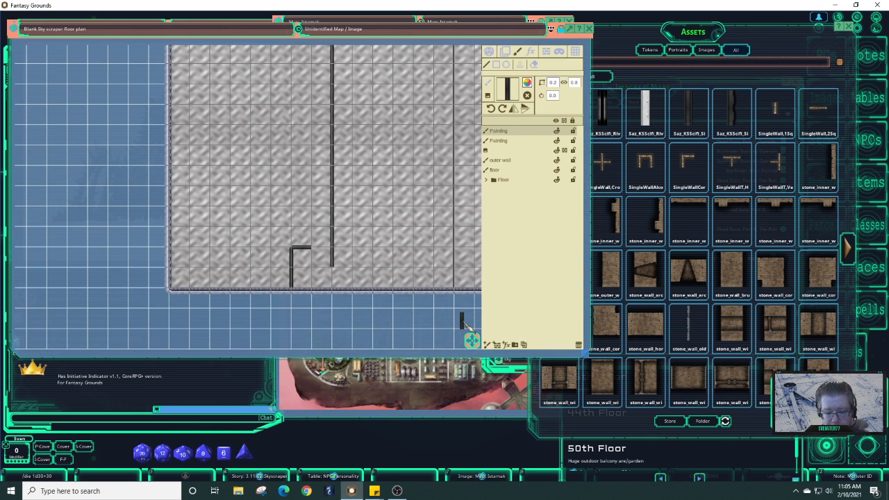
- Paint a matching L-shaped wall at the floor's top edge: two squares down from the outer wall and one square right towards the long wall
key(Up)
key(Up)
key(Up)
key(Up)
key(Up)
key(Up)
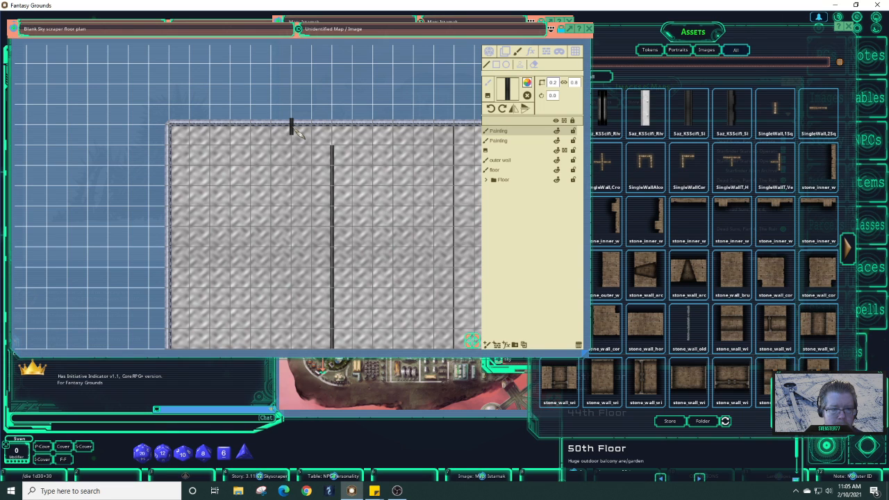
click(294, 127)
key(Down)
key(Down)
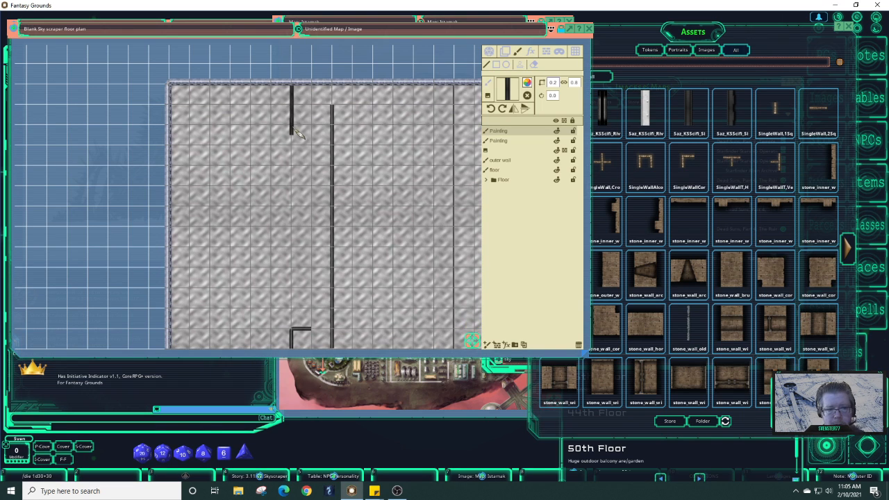
key(Right)
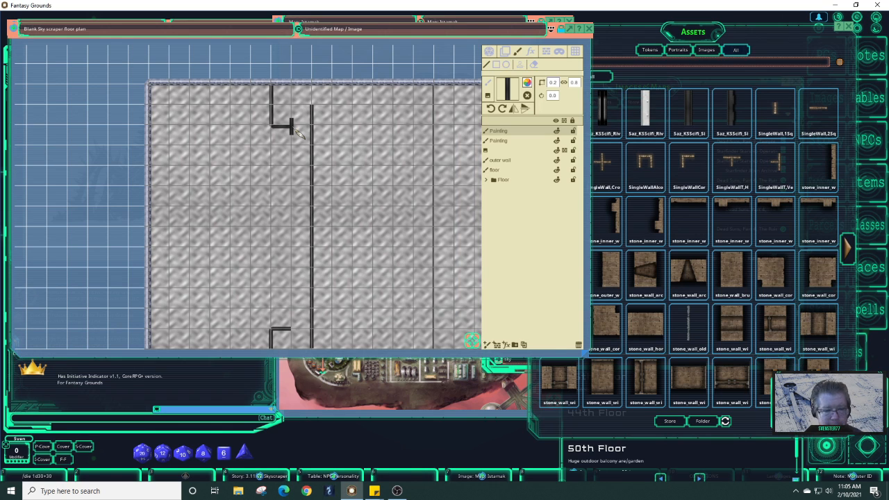
click(293, 128)
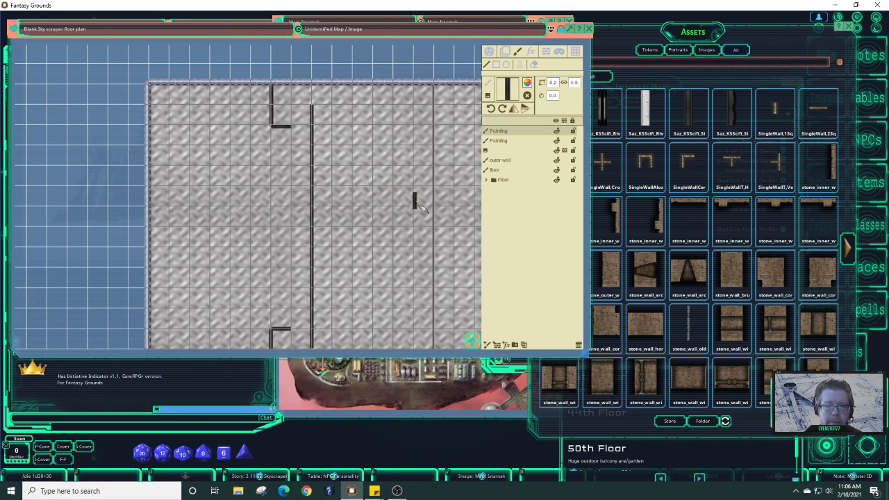
- Rename the topmost painting layer as Walls
scroll(417, 203, down, 2)
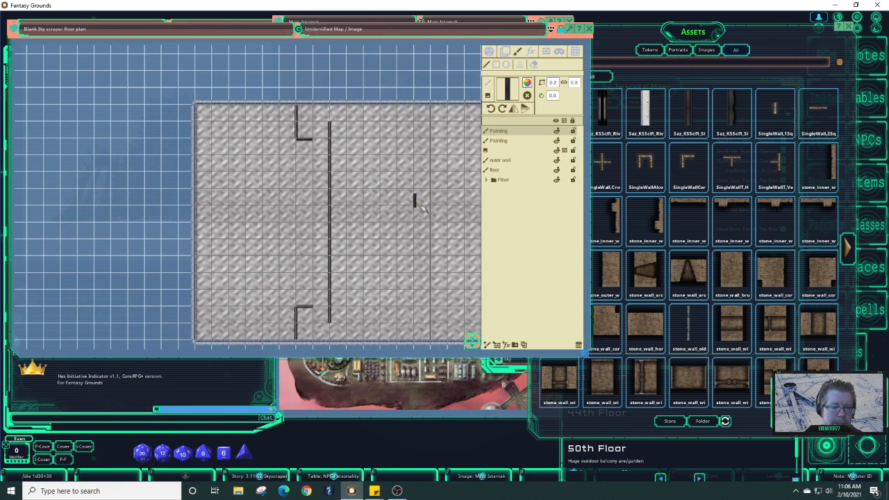
scroll(417, 203, up, 1)
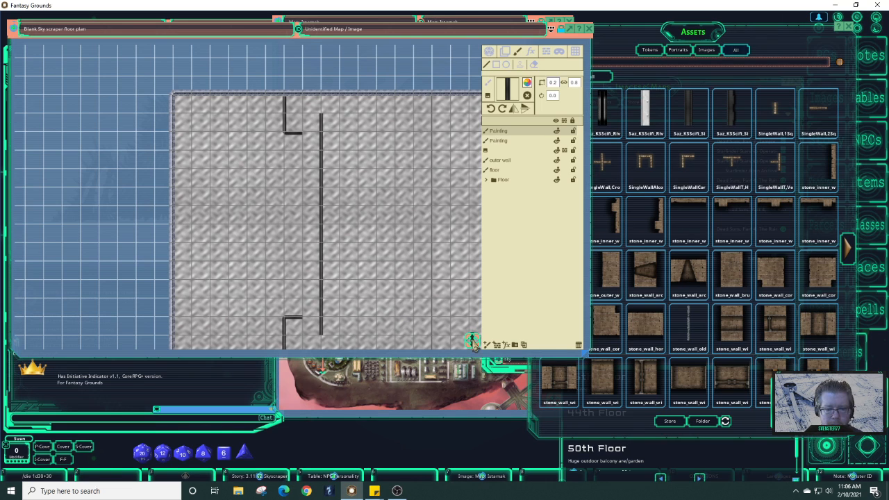
double_click(499, 132)
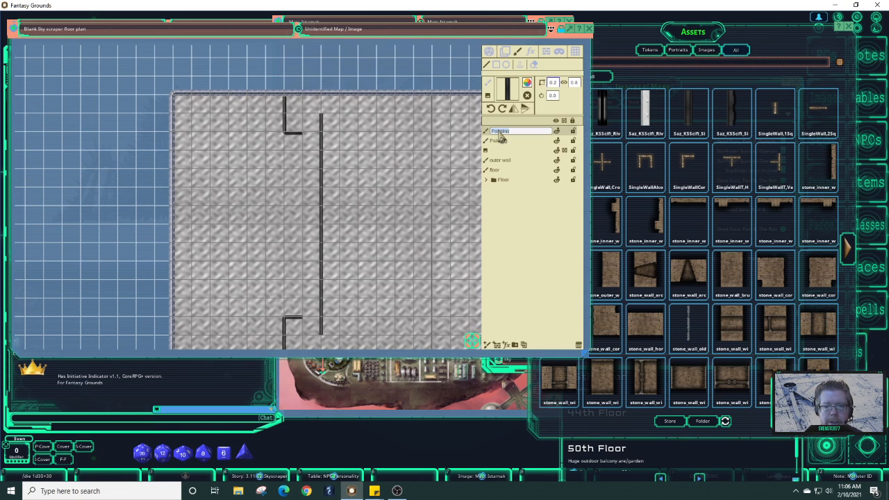
text(Walls)
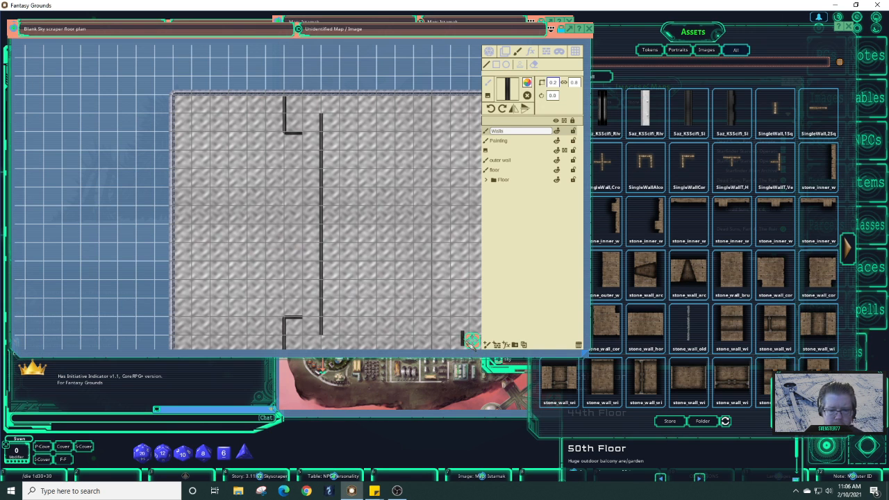
- Paint a vertical wall one square right of the long wall, running six squares down from the top outer wall
drag(470, 339, 472, 340)
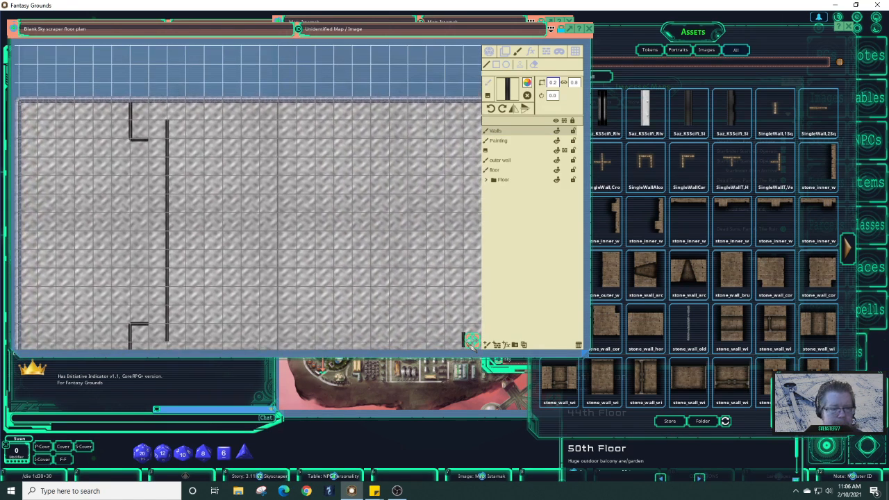
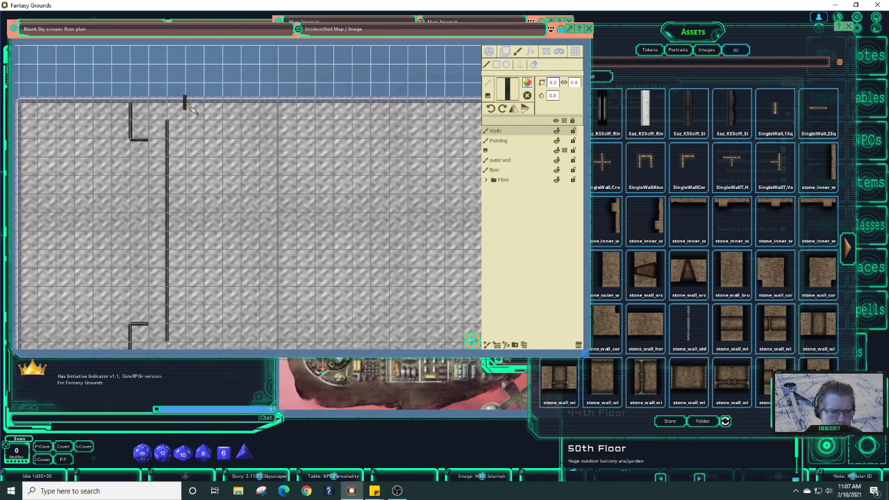
scroll(189, 106, up, 3)
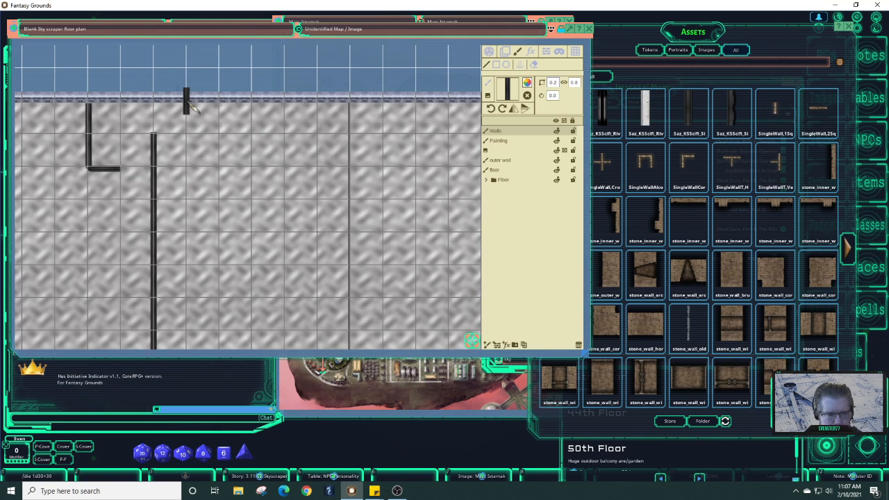
scroll(187, 102, down, 4)
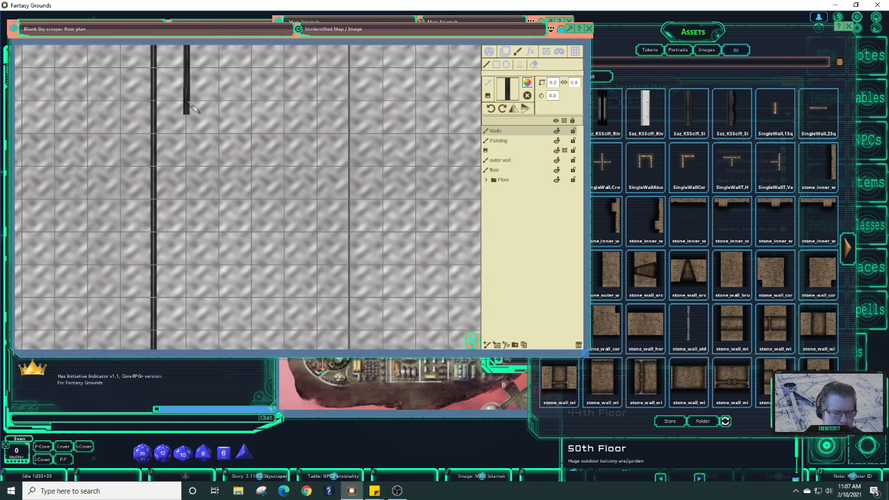
scroll(190, 104, down, 4)
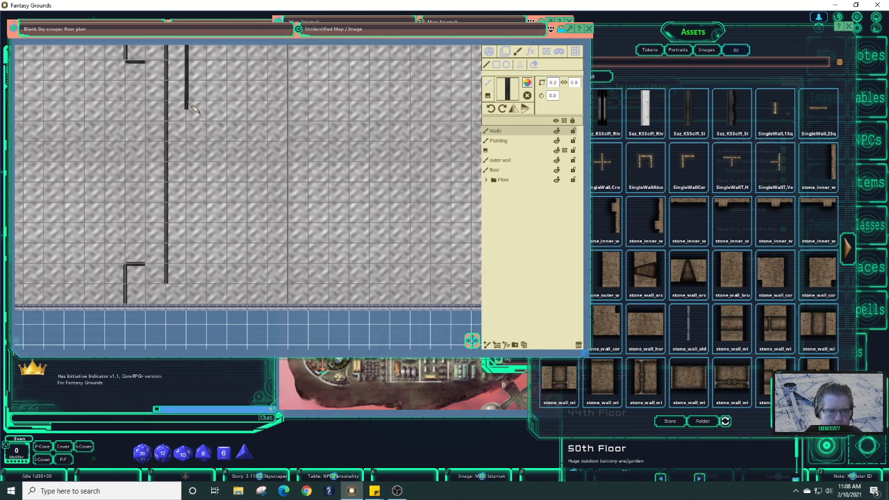
scroll(193, 106, down, 2)
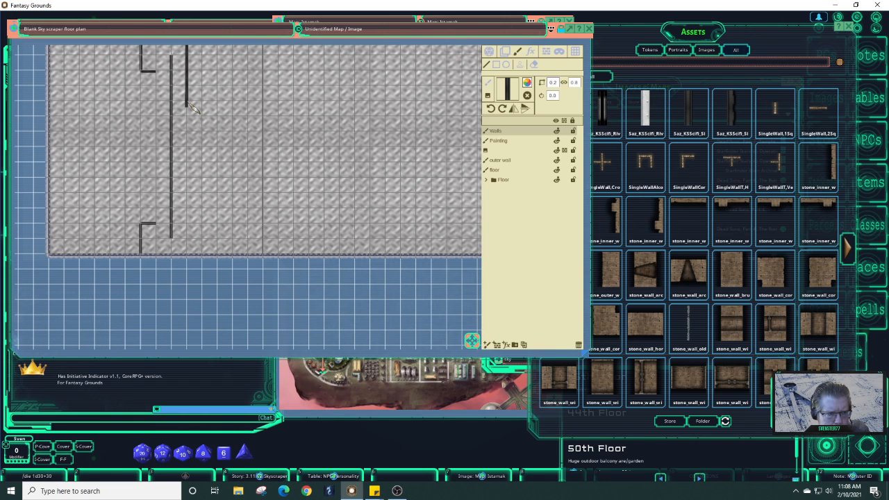
scroll(193, 106, down, 1)
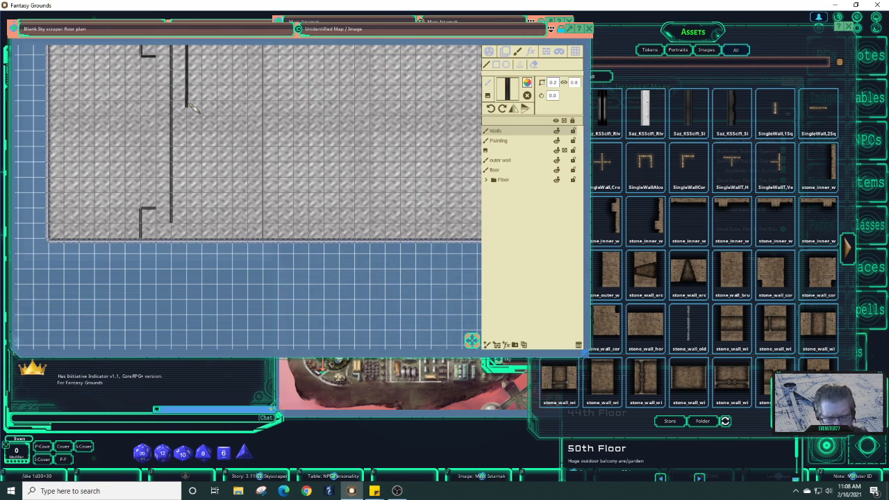
scroll(192, 107, down, 1)
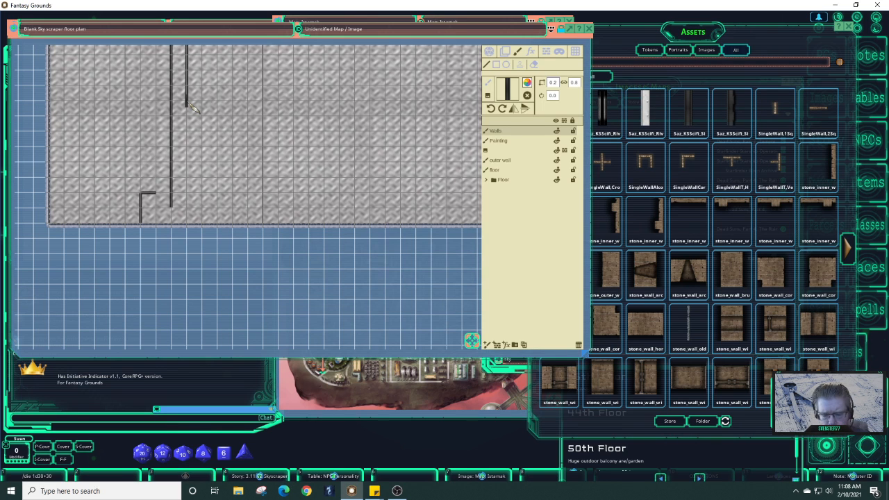
- Continue that wall line after a two-square gap, painting six squares down to the bottom outer wall
scroll(194, 108, up, 4)
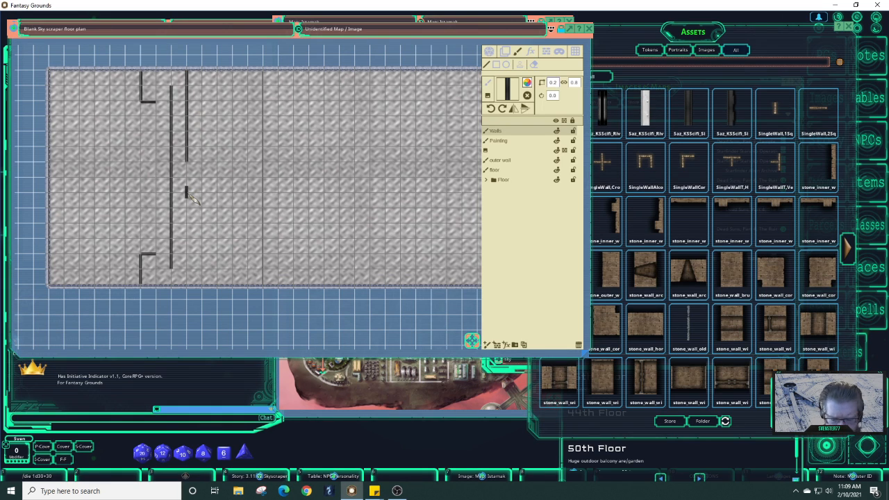
scroll(195, 200, down, 1)
scroll(195, 199, down, 3)
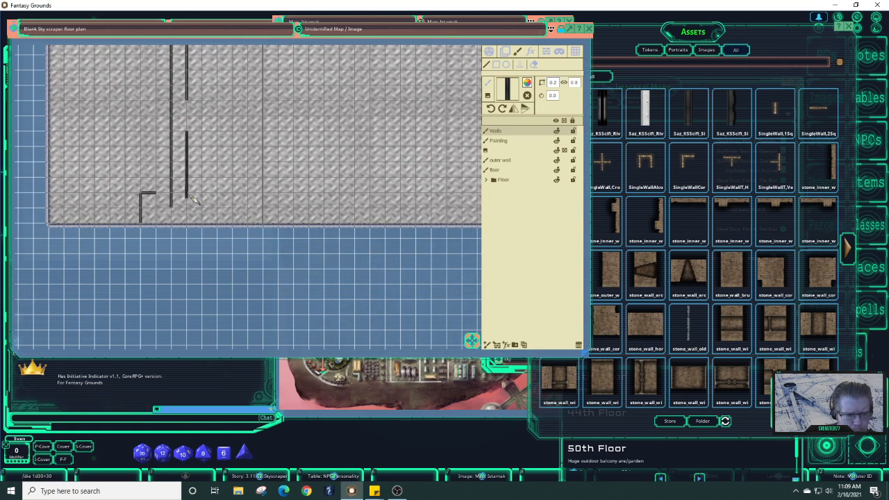
scroll(194, 200, down, 2)
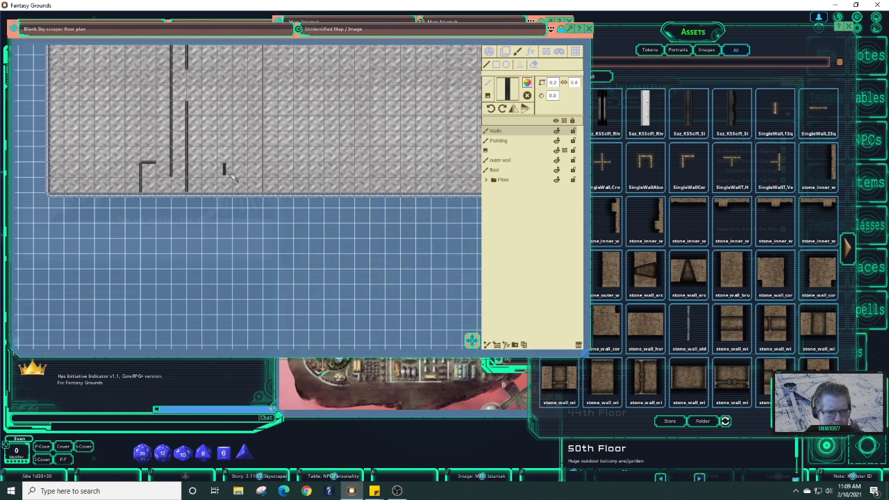
- Paint a six-square vertical wall up from the bottom outer wall, ten squares right of the wall with the gap
scroll(229, 174, down, 3)
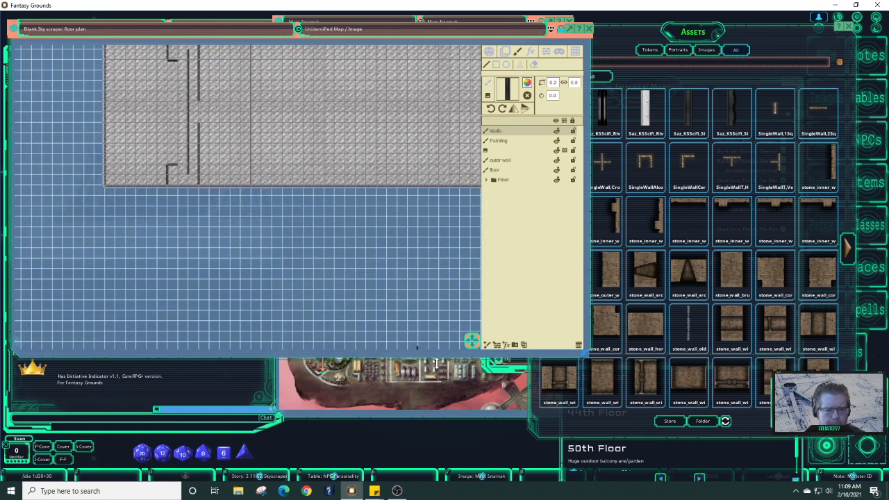
click(471, 341)
mouse_move(471, 338)
mouse_down()
mouse_move(467, 330)
mouse_move(476, 361)
mouse_move(474, 343)
mouse_up()
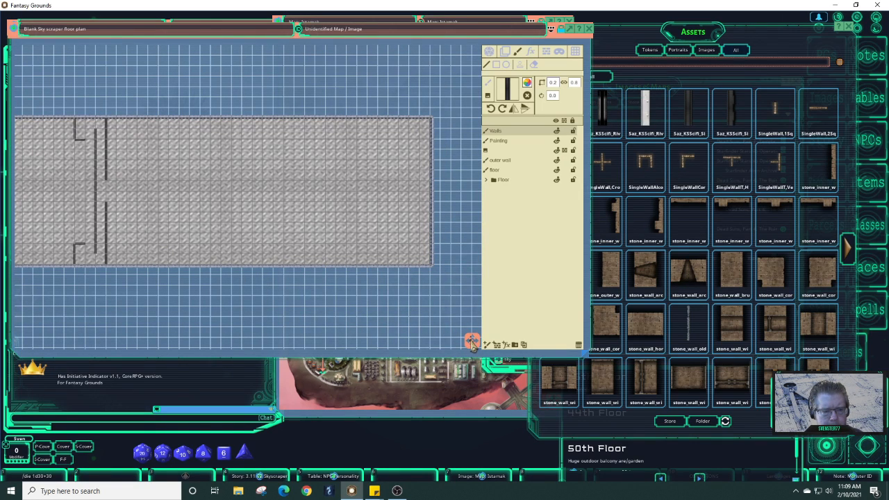
drag(470, 344, 472, 345)
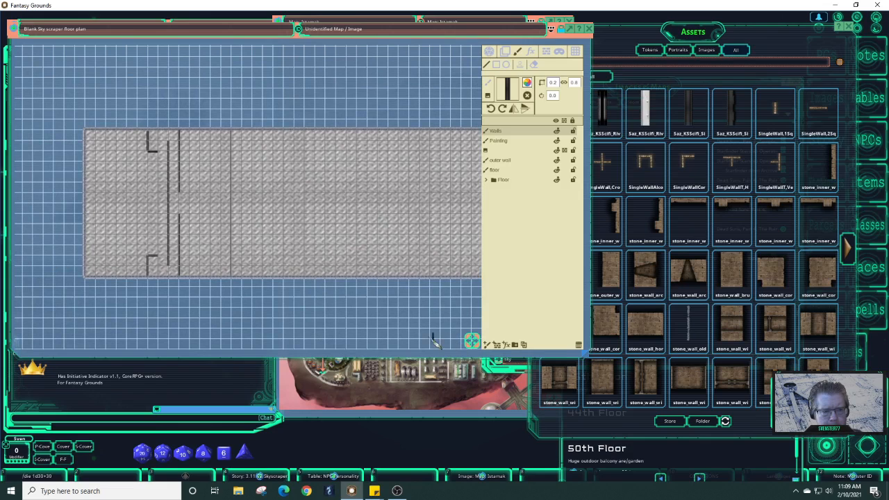
scroll(420, 334, up, 1)
scroll(420, 334, up, 1)
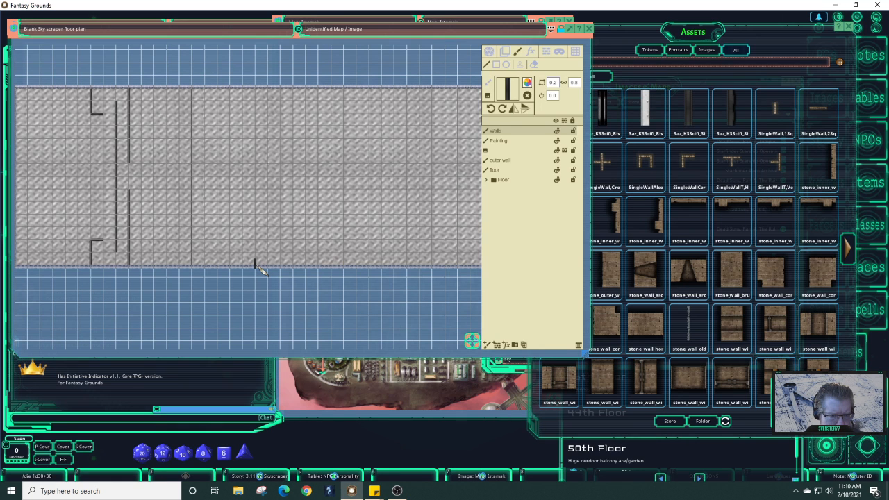
scroll(258, 269, up, 4)
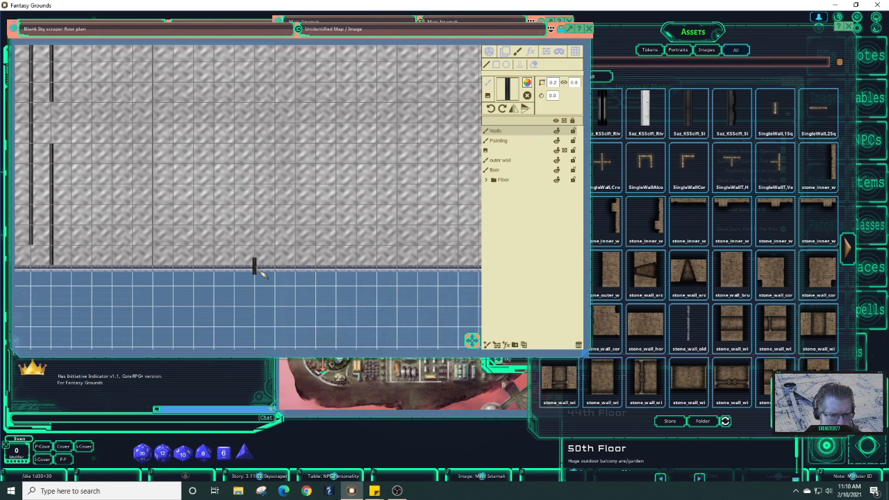
click(255, 268)
key(Up)
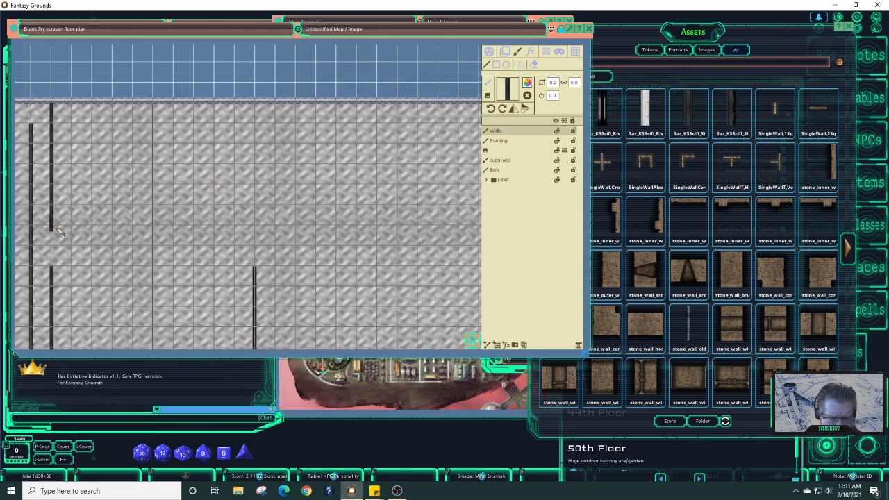
- Paint a horizontal wall four squares to the right from the lower end of the gapped wall's upper segment
key(Right)
key(Right)
key(Right)
key(Right)
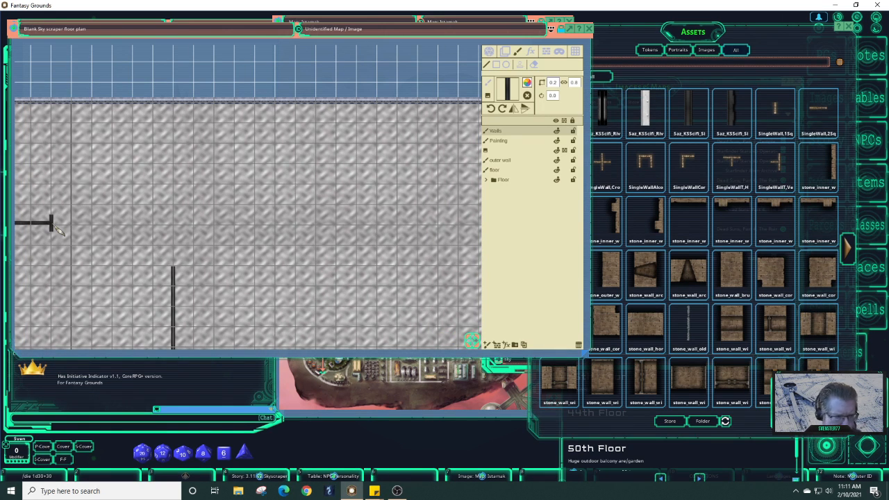
click(67, 224)
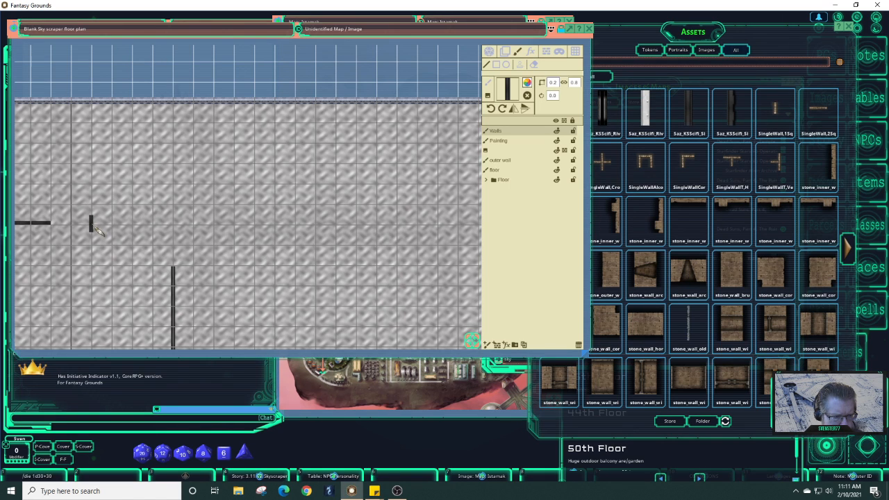
- Paint a six-square vertical wall up to the top outer wall, two squares right of the long horizontal wall's end
click(91, 223)
key(Up)
key(Up)
key(Up)
key(Up)
key(Up)
key(Up)
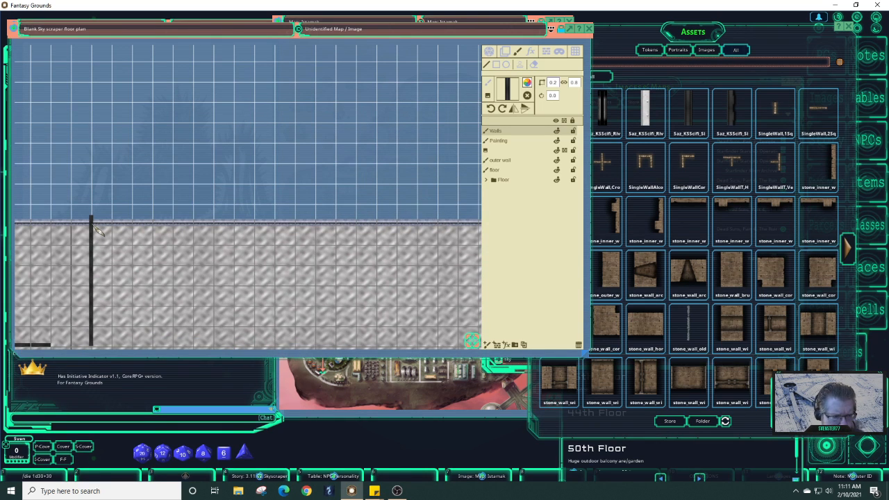
click(91, 223)
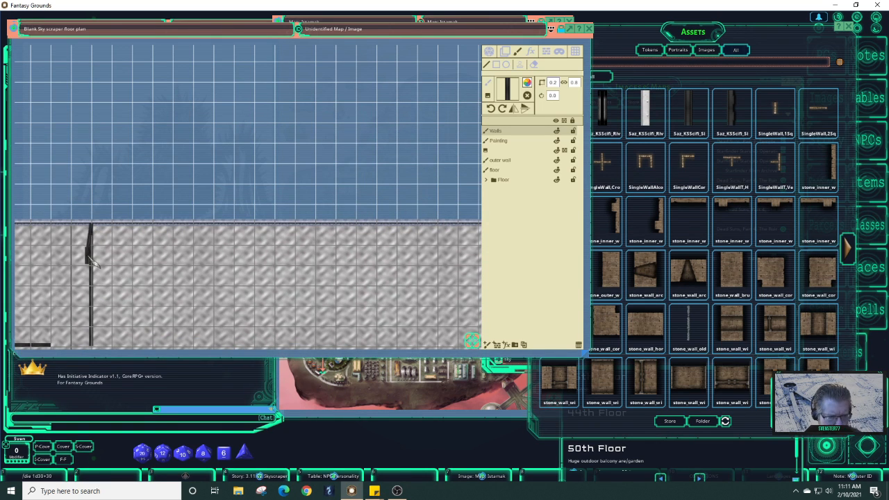
key(Escape)
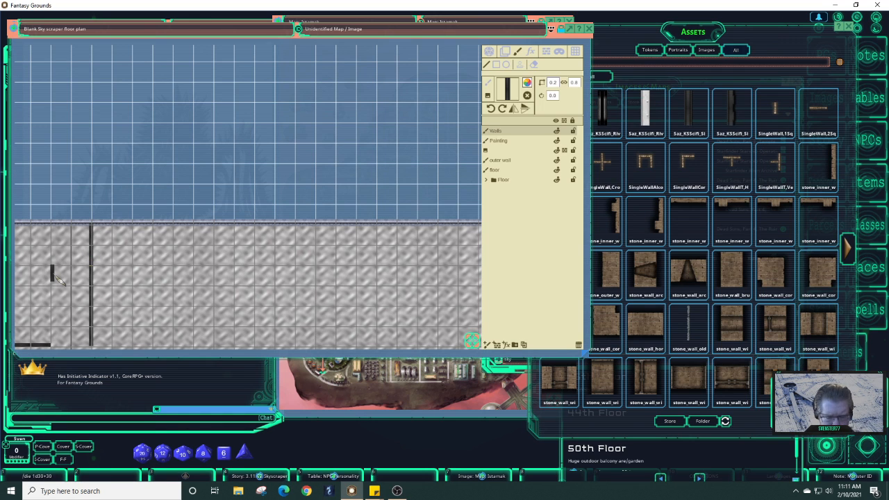
- Paint a horizontal wall two squares right from the gapped wall's upper segment, two squares above the long horizontal wall
key(Left)
key(Left)
key(Down)
key(Down)
key(Left)
key(Left)
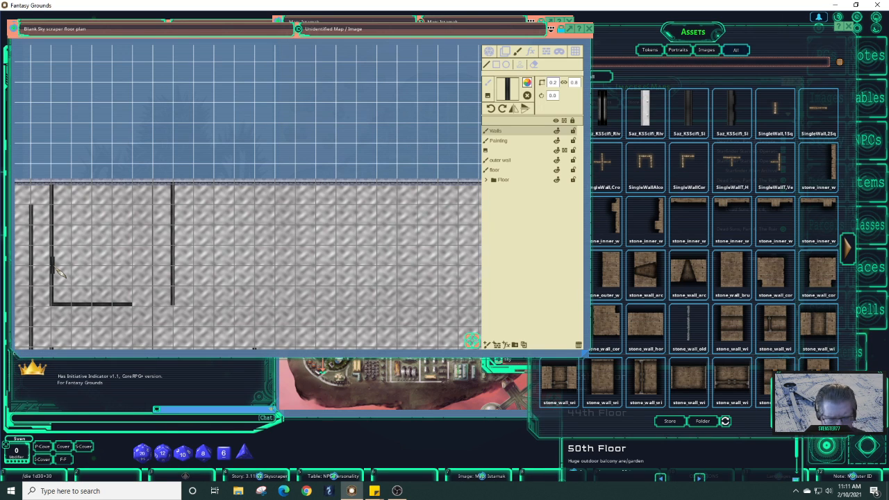
key(Right)
key(Right)
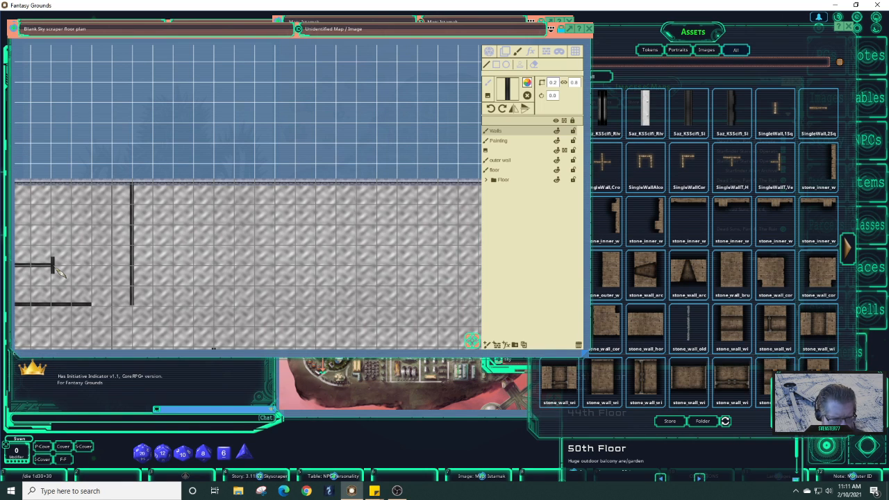
- Paint a vertical wall at the free end of the short horizontal wall, extending one square down and one square up
key(Down)
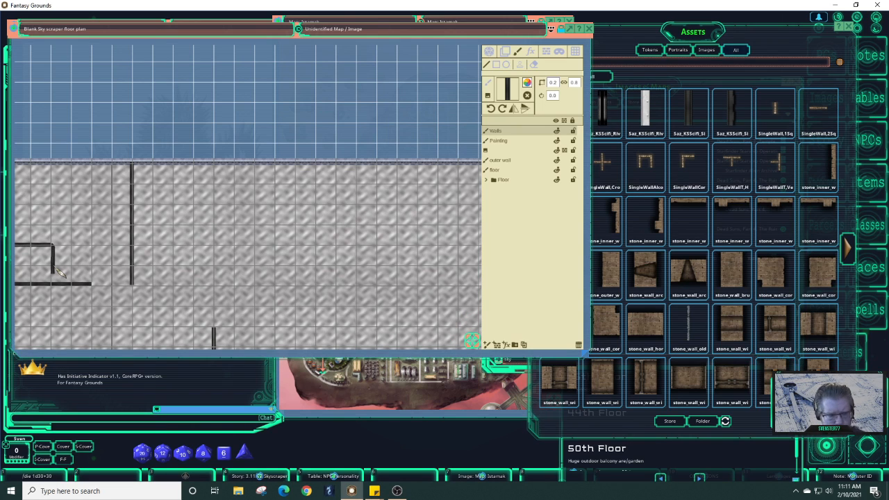
key(Up)
key(Up)
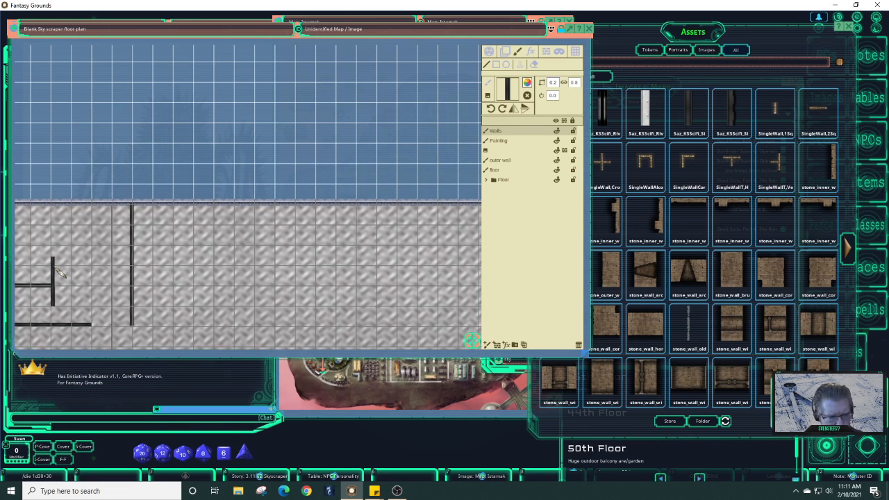
click(56, 269)
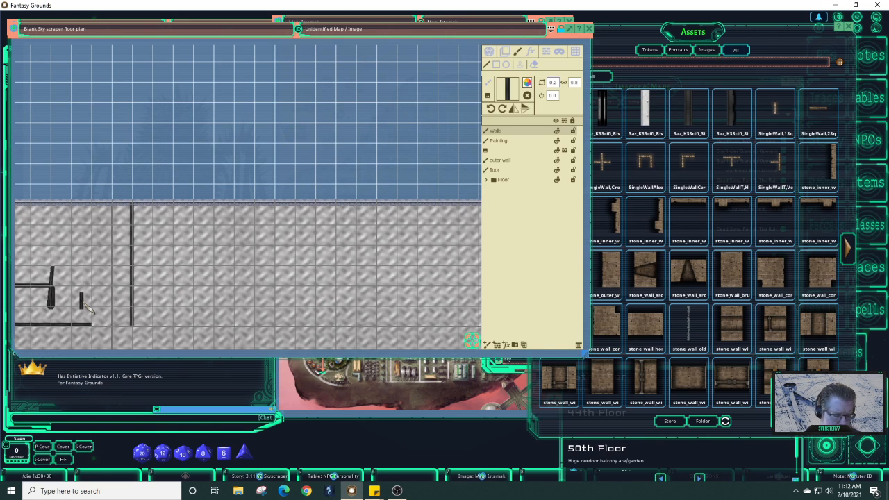
key(ctrl+z)
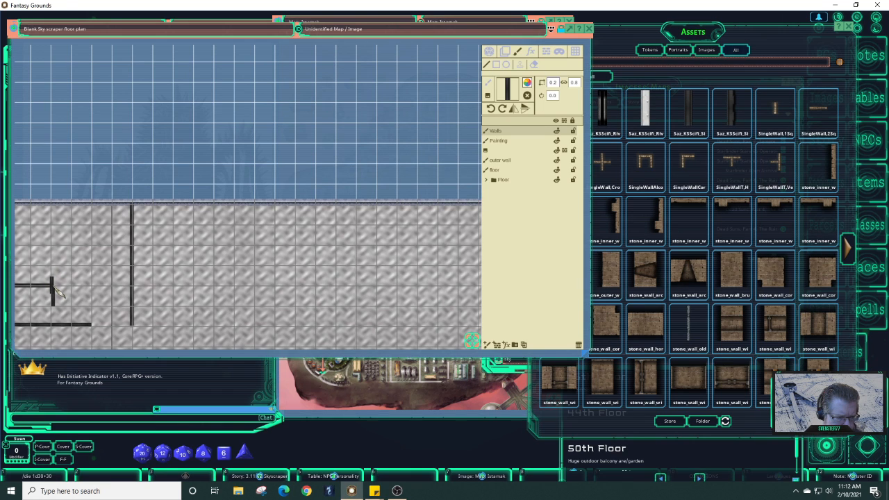
scroll(55, 292, up, 1)
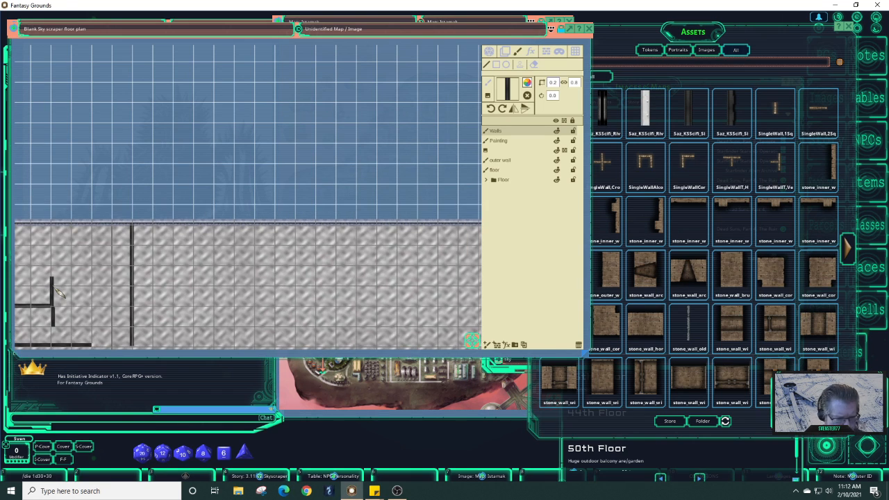
scroll(58, 292, up, 1)
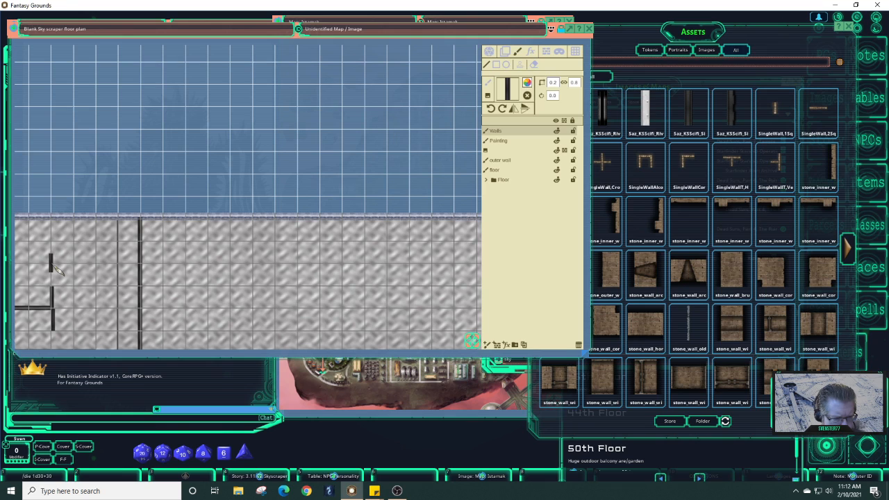
- Paint a two-square horizontal wall from the gapped wall, two squares below the top outer wall, with a one-square stub up at its free end
click(52, 265)
key(Left)
key(Left)
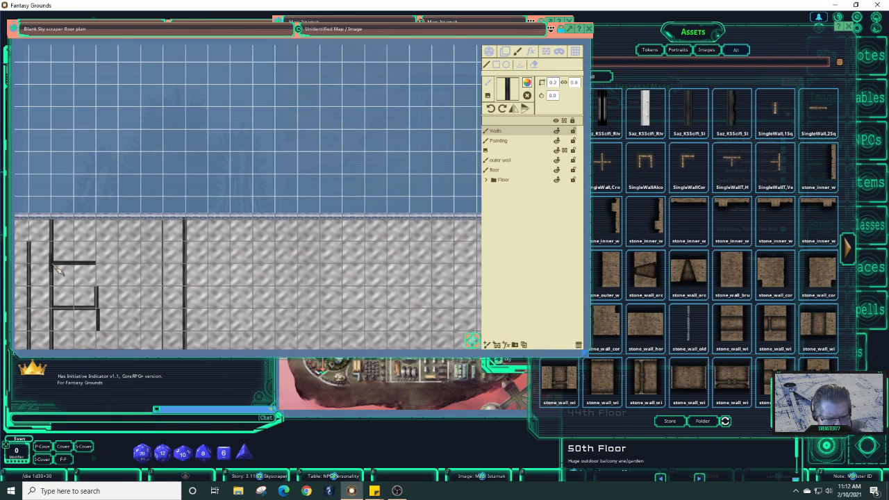
double_click(53, 264)
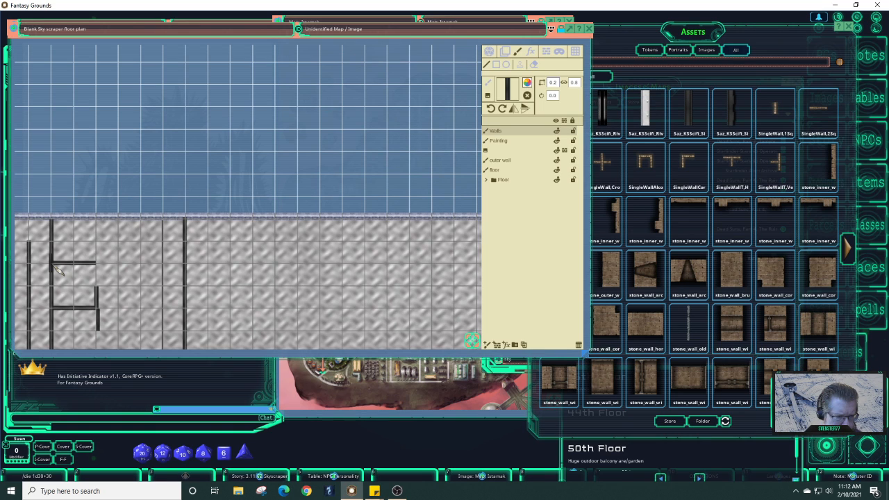
click(95, 231)
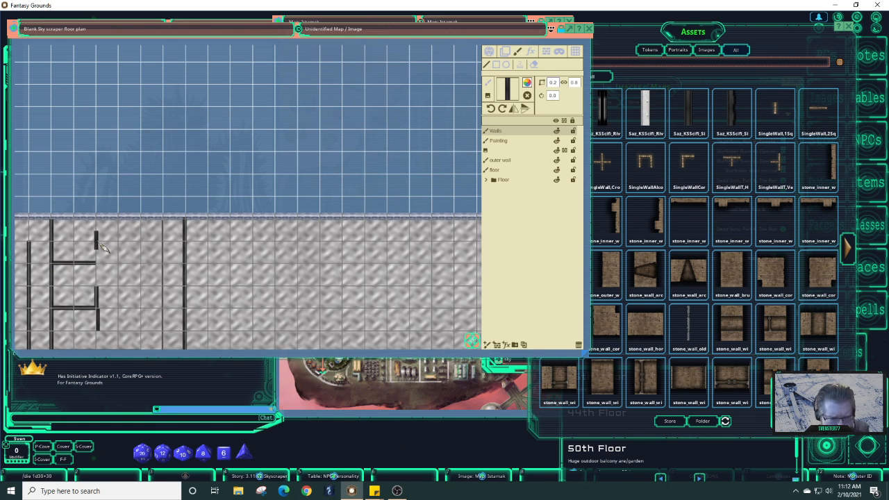
scroll(101, 247, down, 1)
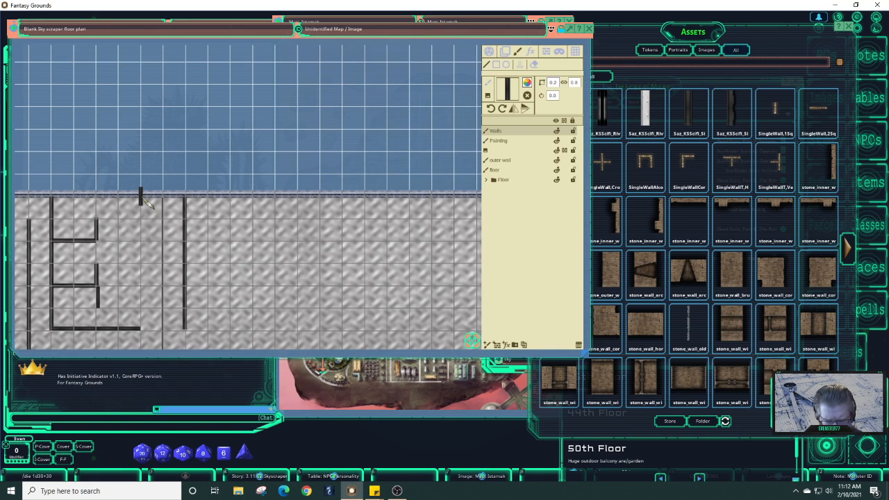
- Paint a one-square stub down from the top outer wall and, one square below it, a two-square horizontal wall to the new six-square vertical wall
drag(141, 197, 143, 199)
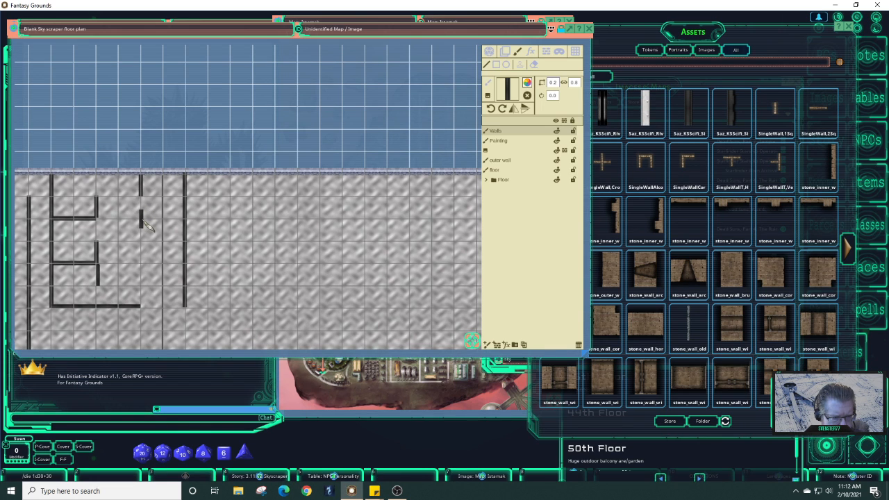
key(Right)
key(Right)
drag(143, 221, 142, 221)
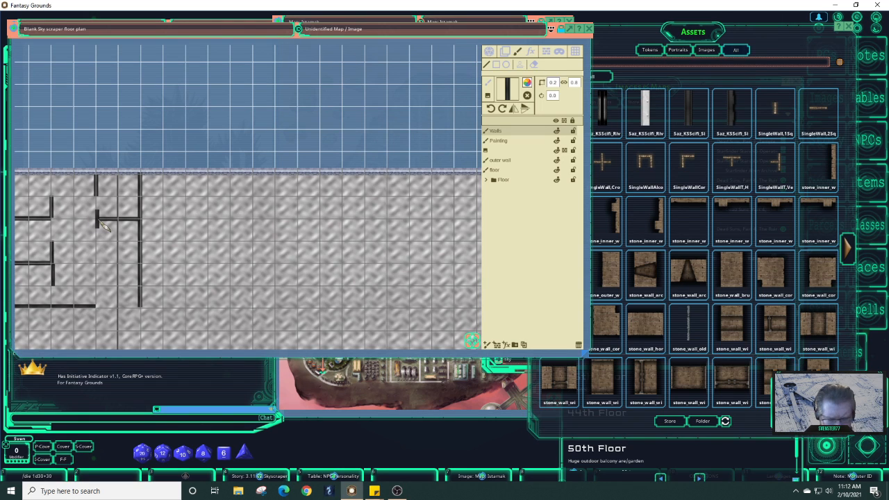
- Enclose a room below that horizontal wall with two one-square vertical segments, a one-square door gap between them, and a two-square lower wall
key(Down)
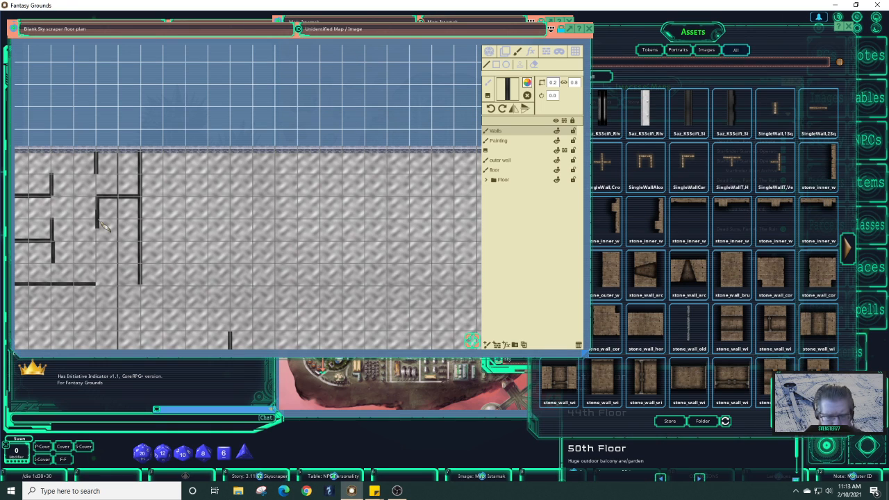
key(Down)
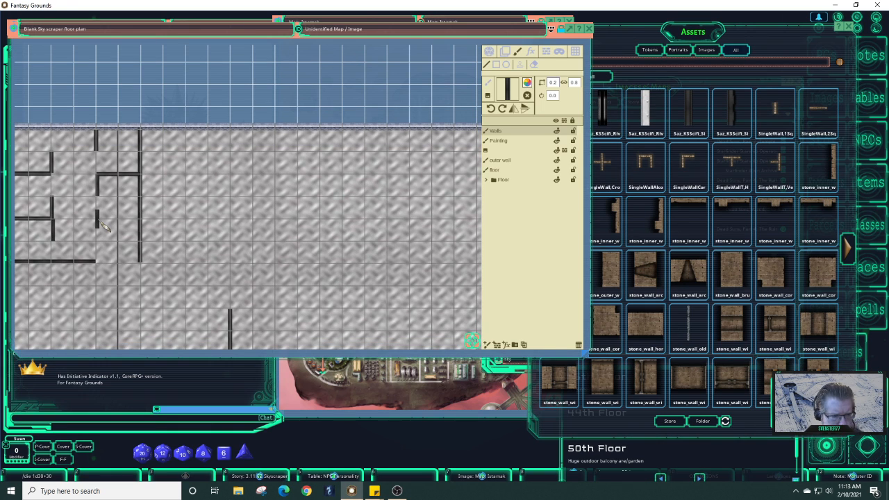
key(Down)
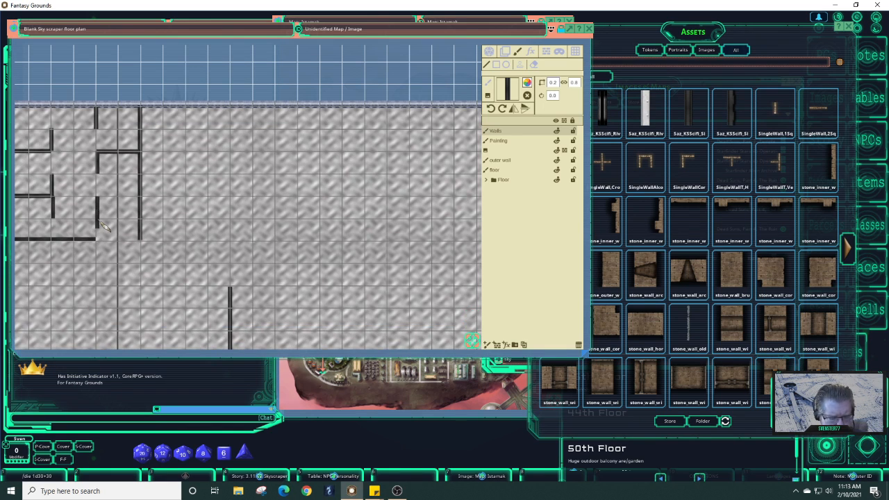
key(Right)
key(Right)
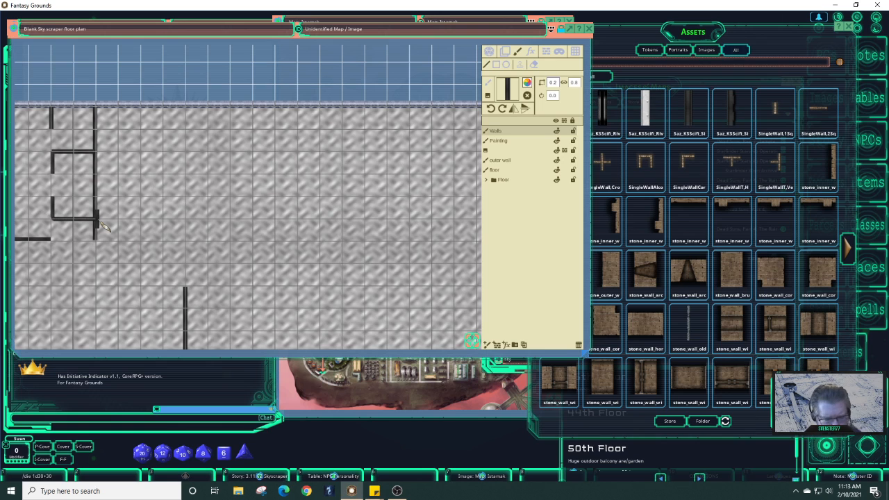
- Examine the whole floor plan, including the painted rooms and the remaining empty area
drag(100, 224, 445, 336)
scroll(442, 310, down, 3)
scroll(432, 315, down, 1)
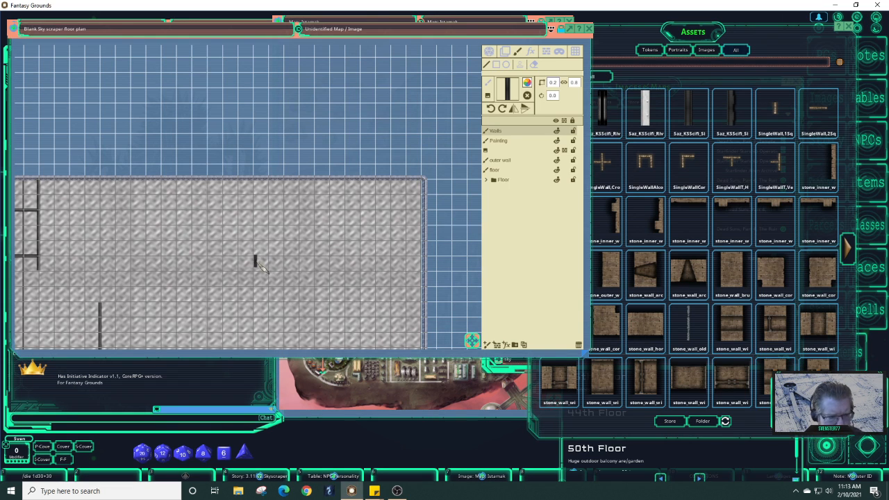
scroll(255, 256, down, 1)
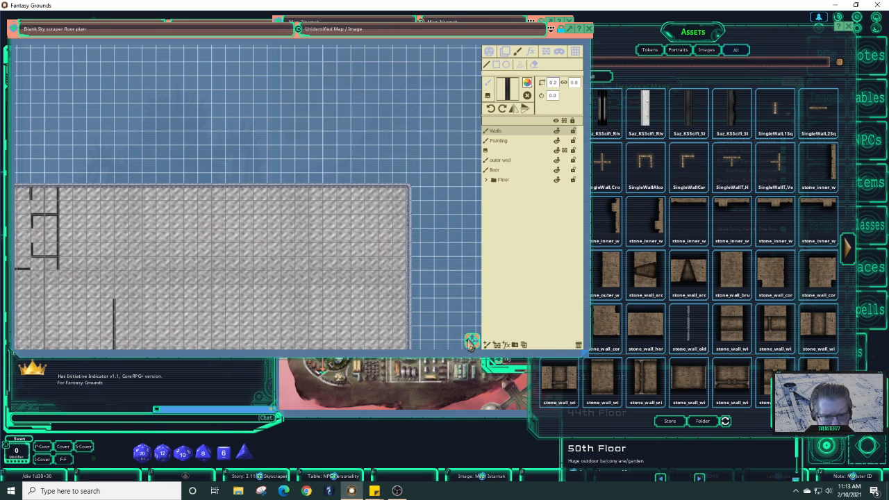
scroll(472, 342, up, 4)
scroll(471, 342, down, 3)
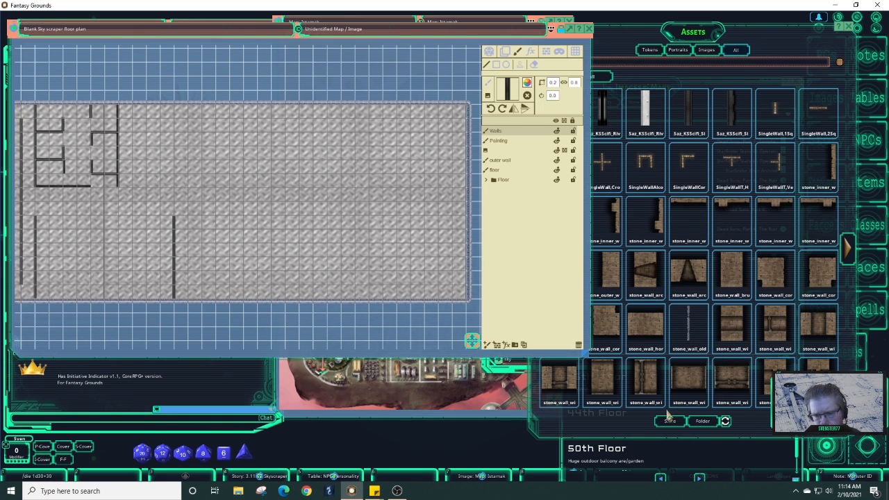
- Browse the pages of wall assets in the asset library for a rough-edged tile to paint with
click(640, 68)
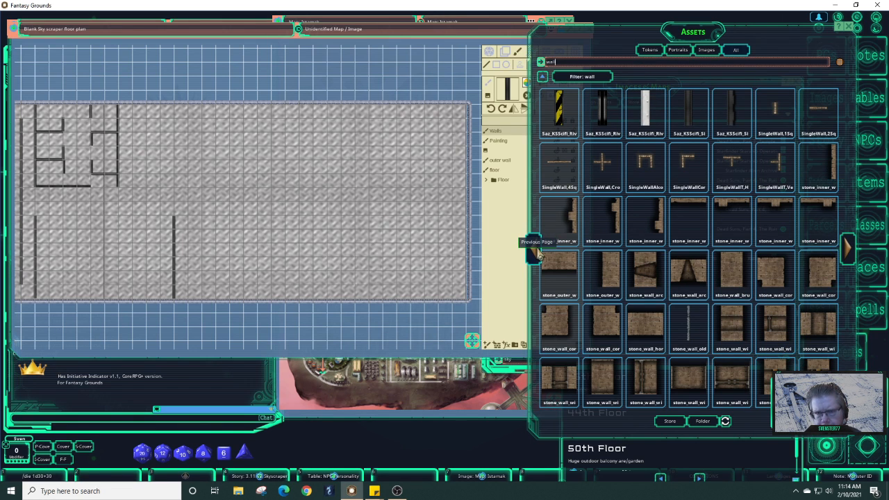
click(535, 253)
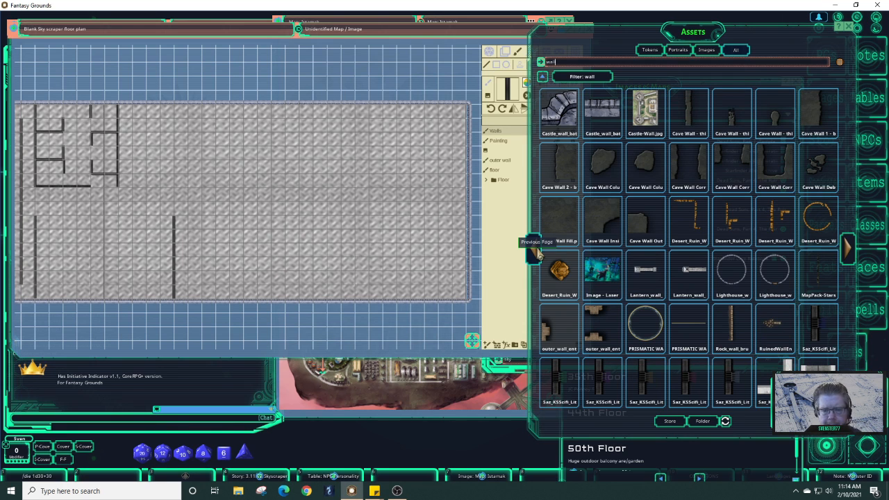
click(537, 254)
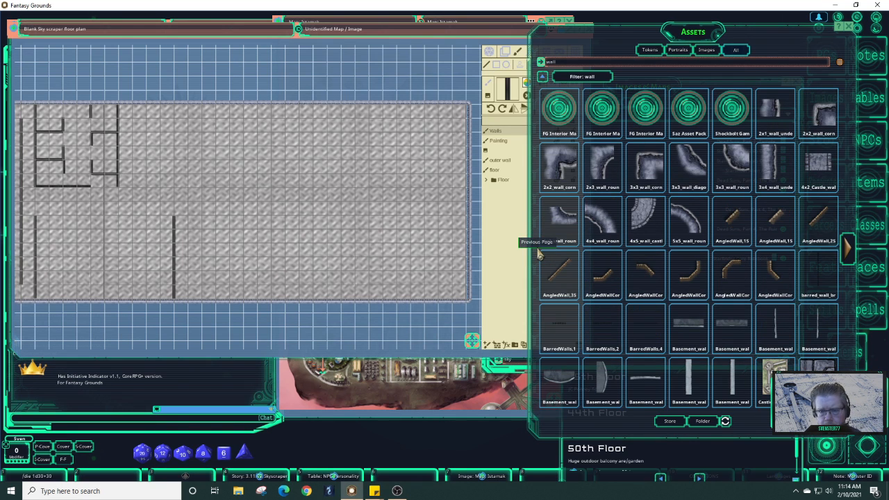
click(850, 254)
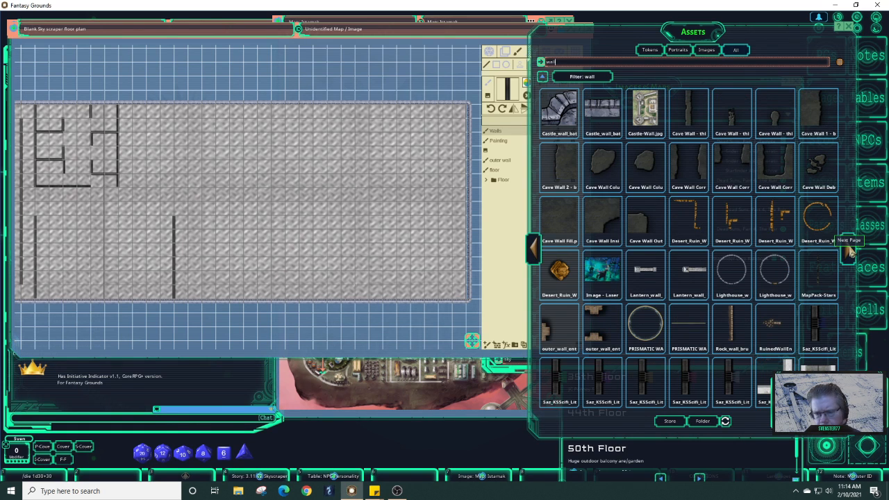
click(850, 254)
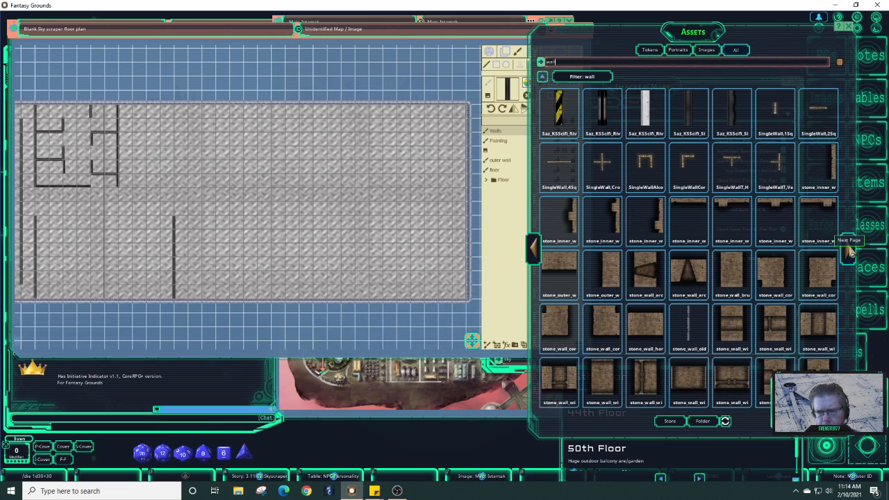
click(849, 254)
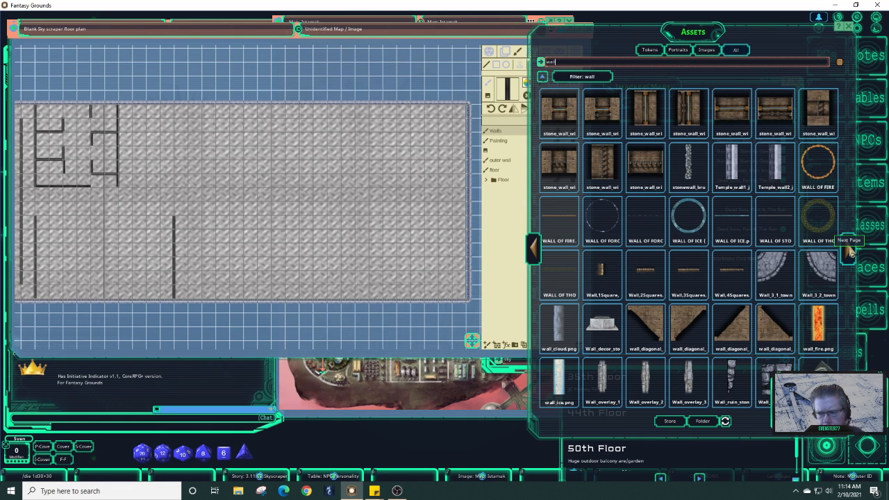
click(849, 252)
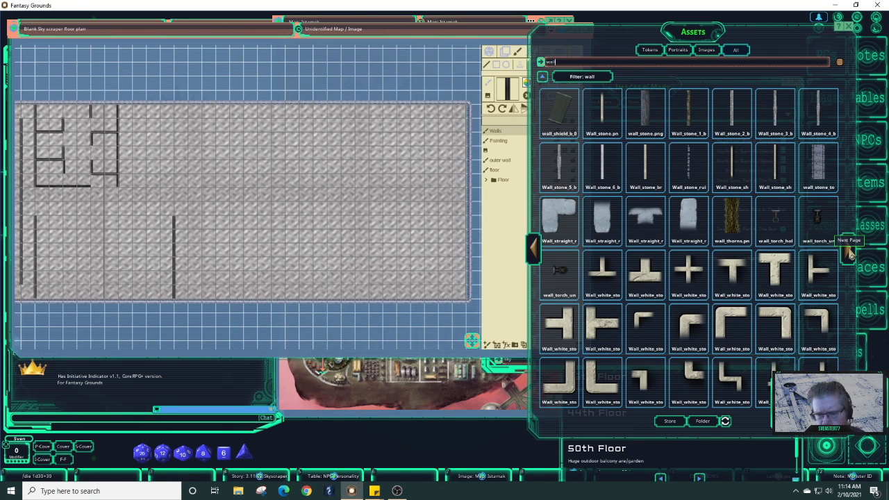
click(849, 253)
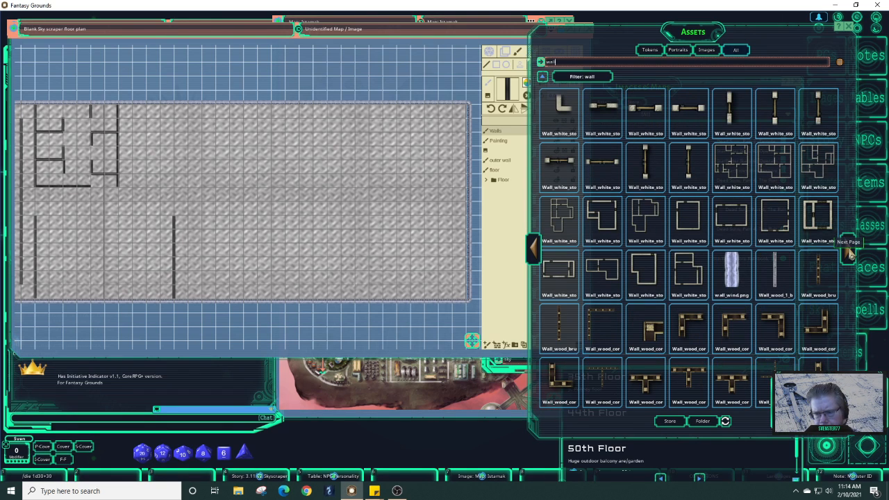
click(849, 254)
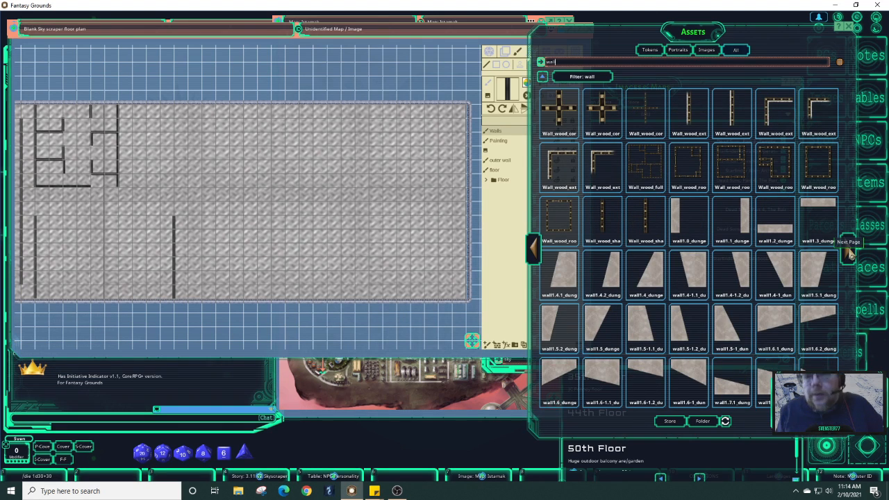
click(849, 255)
click(851, 254)
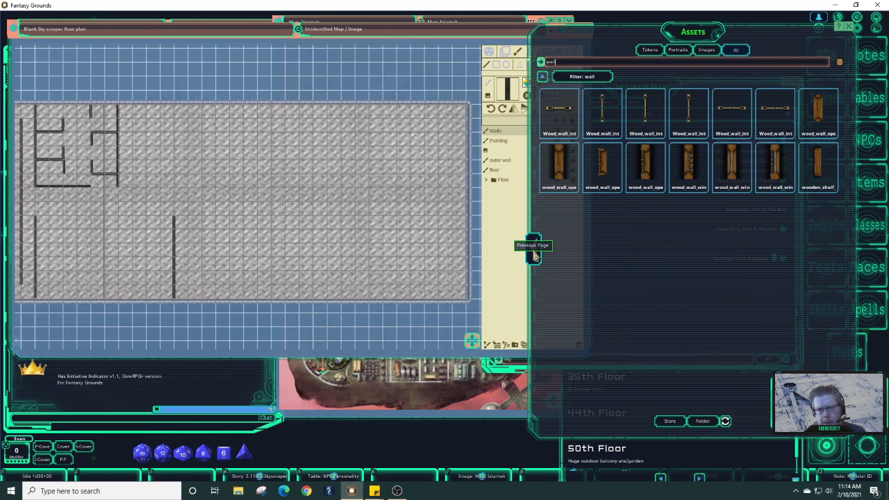
click(534, 254)
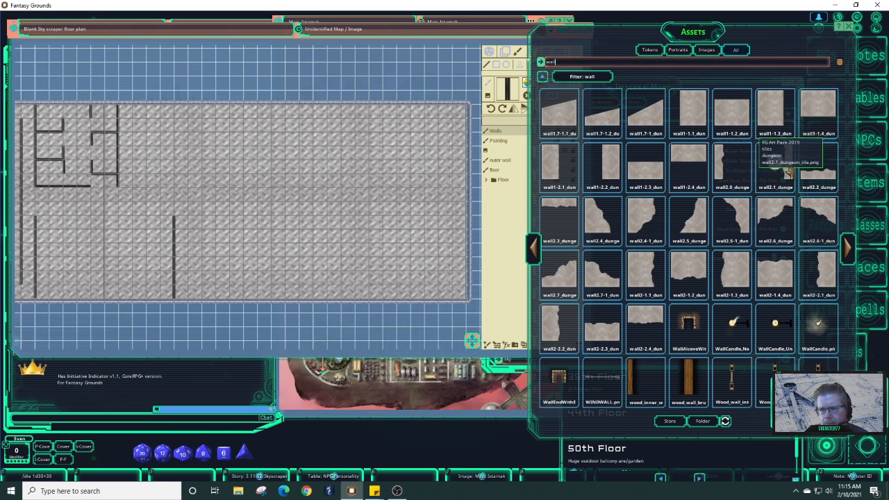
- Load the wall2.1_dungeon_tile asset as the brush and pick green FF29BA00 as its paint colour
drag(790, 173, 510, 94)
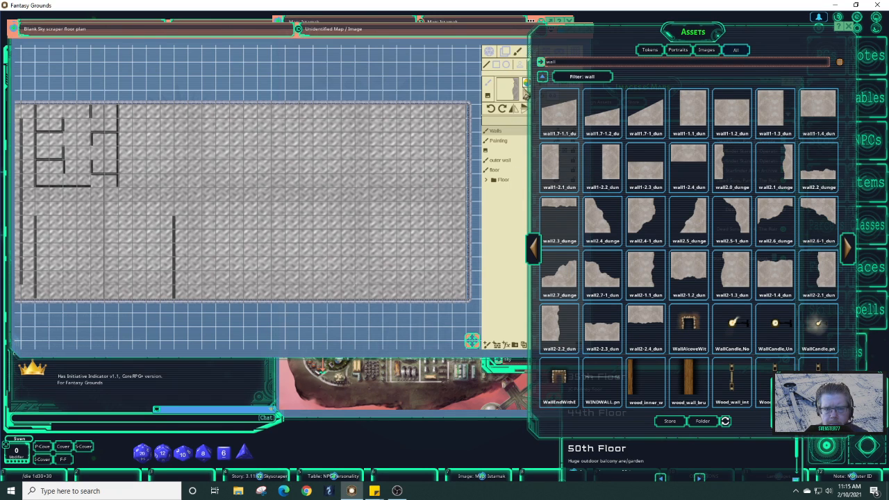
click(528, 90)
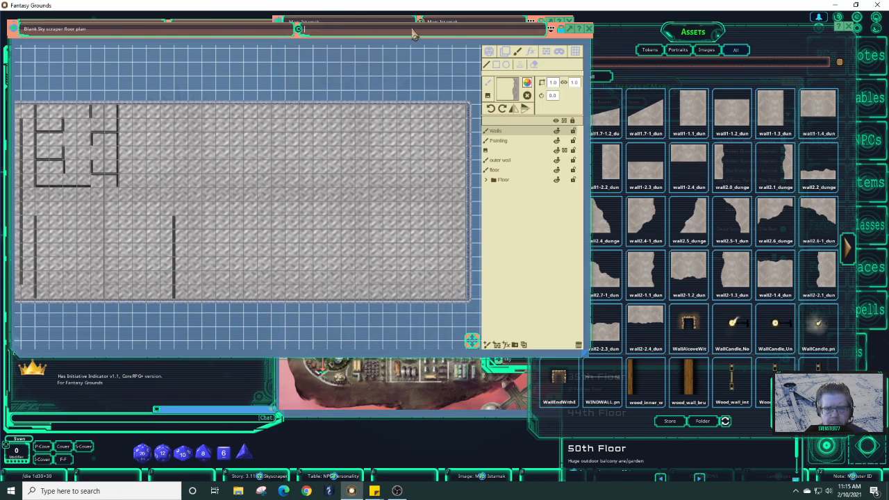
click(527, 83)
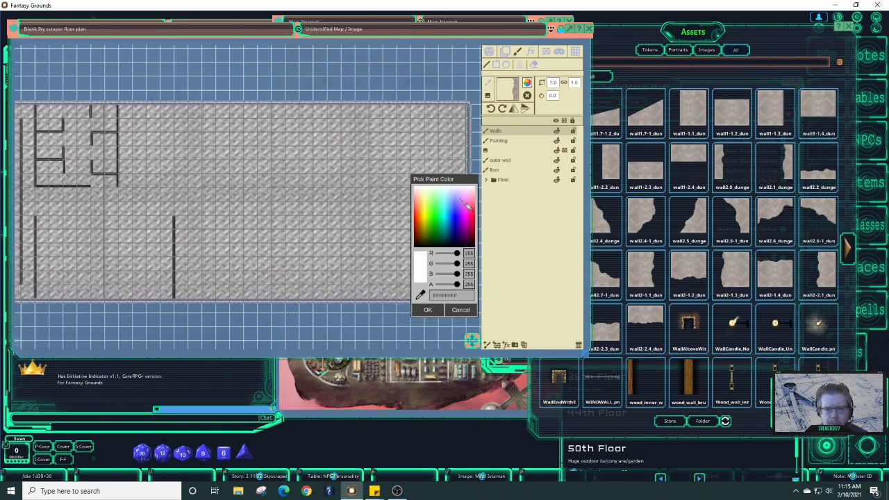
click(437, 235)
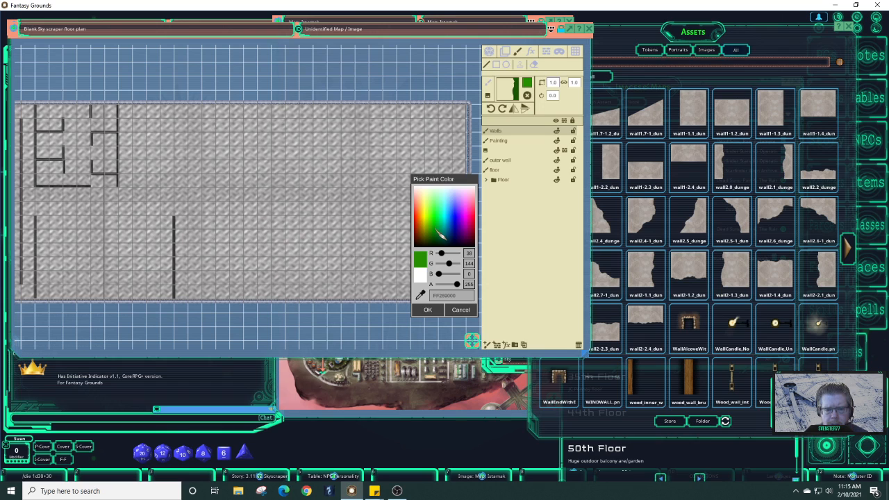
click(438, 234)
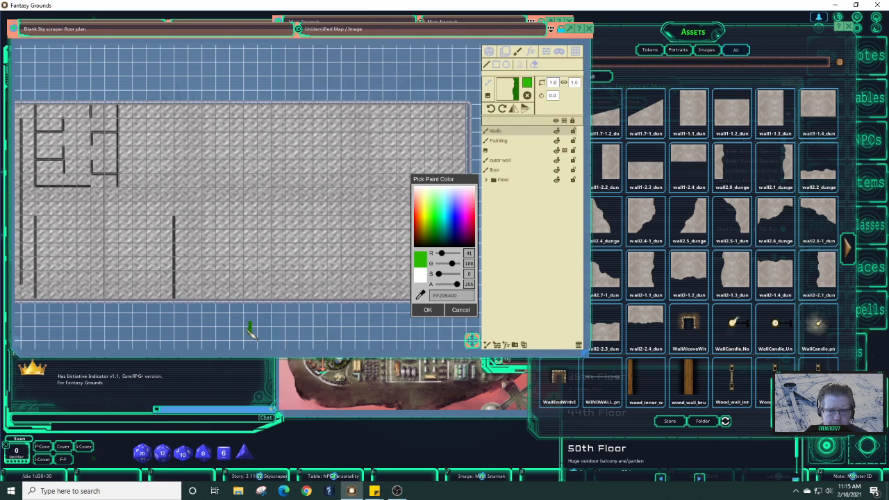
drag(250, 332, 282, 335)
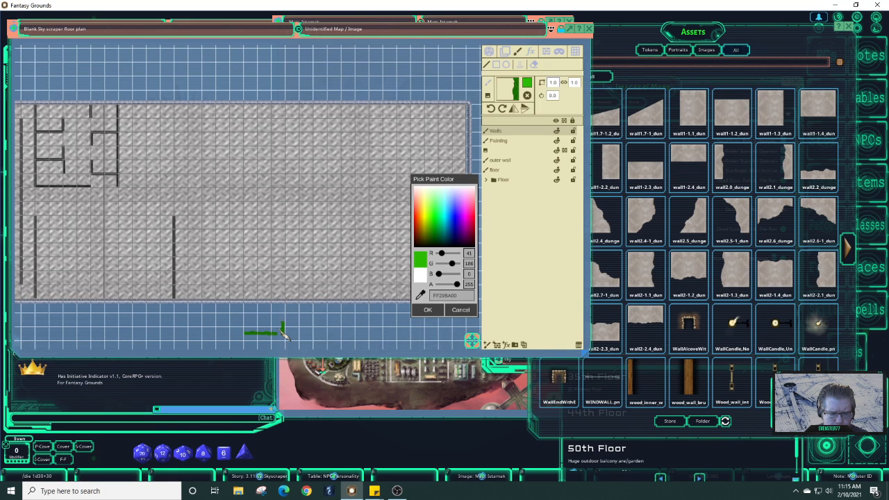
key(ctrl+z)
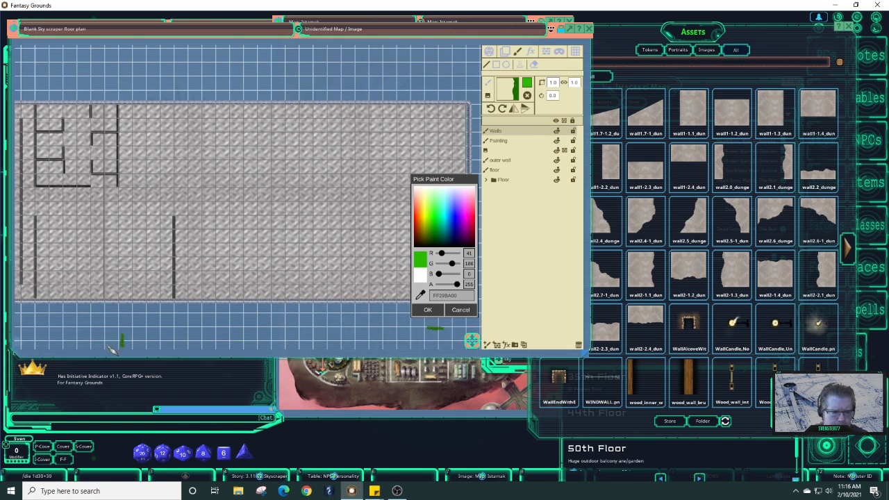
drag(86, 323, 87, 337)
scroll(87, 332, up, 3)
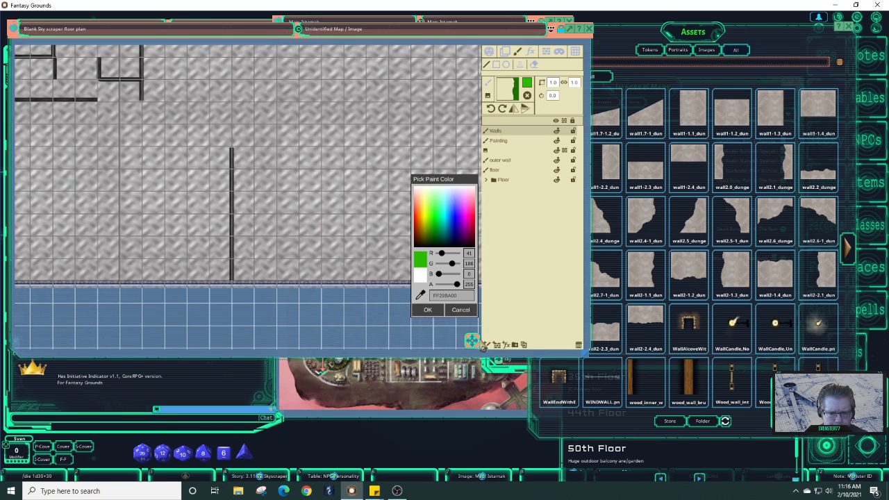
- Accept the green colour and paint a six-square green strip along the inner side of the lower room's left vertical wall
drag(472, 340, 462, 340)
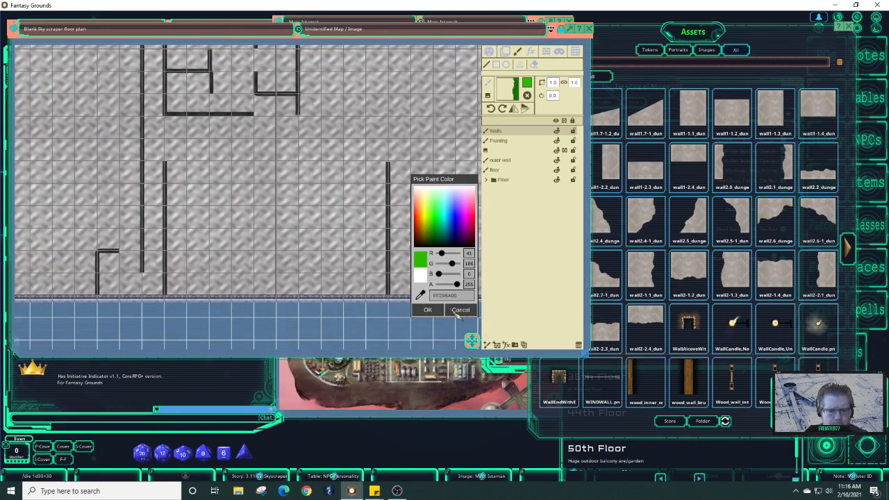
click(428, 313)
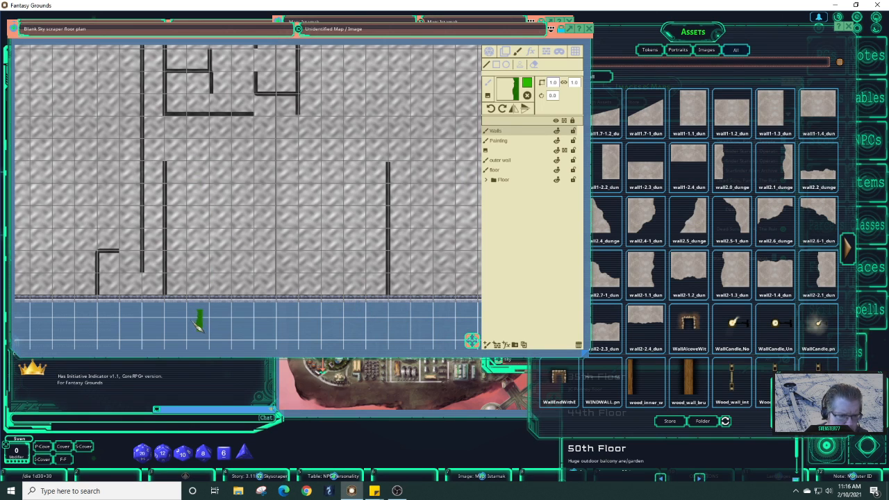
click(198, 335)
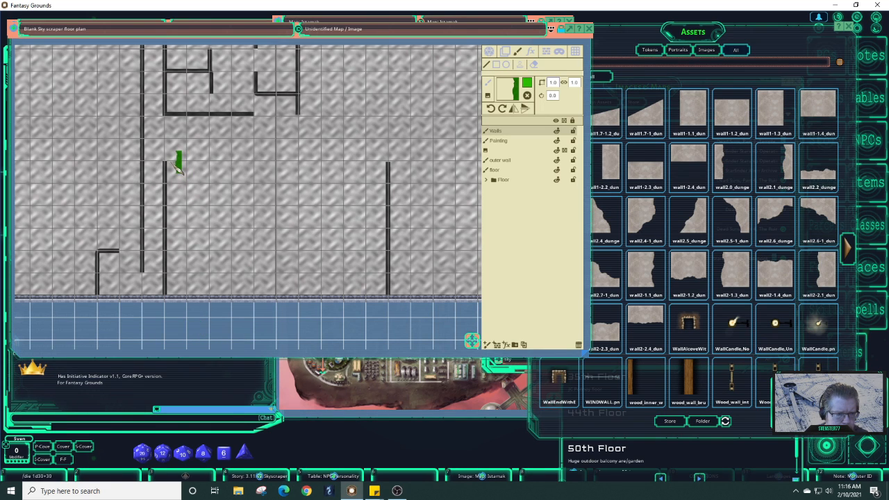
drag(173, 168, 175, 189)
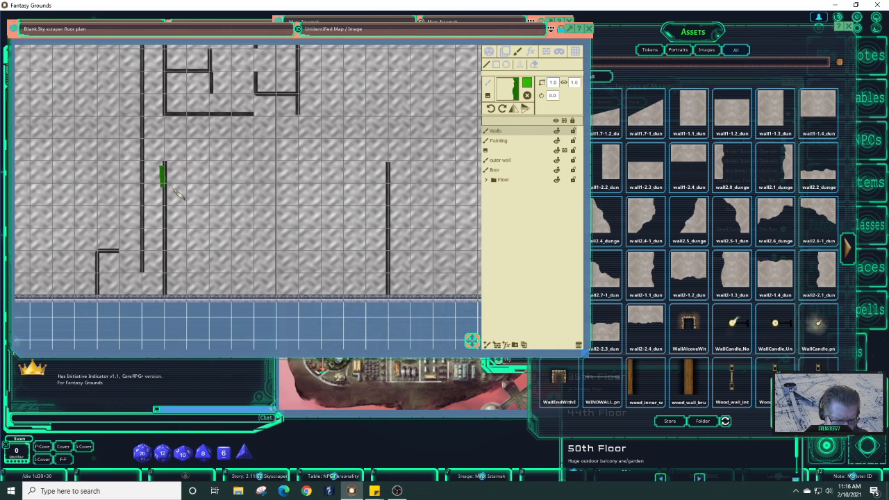
key(ctrl+z)
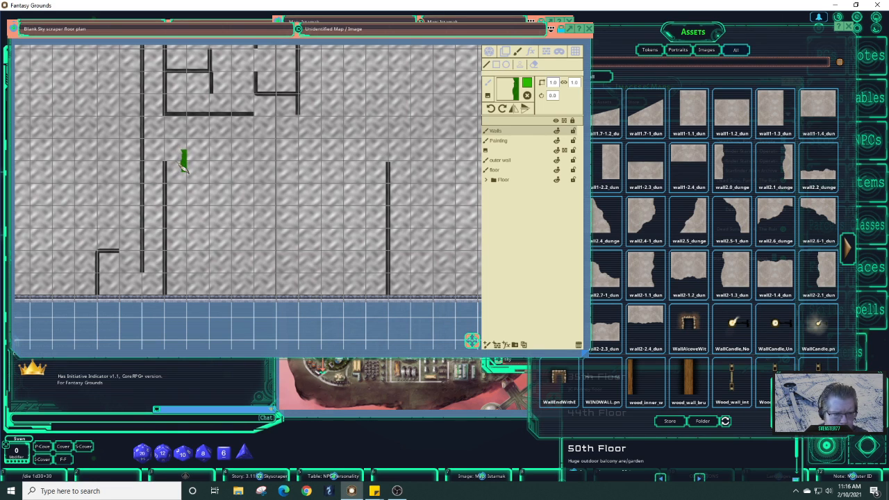
click(178, 171)
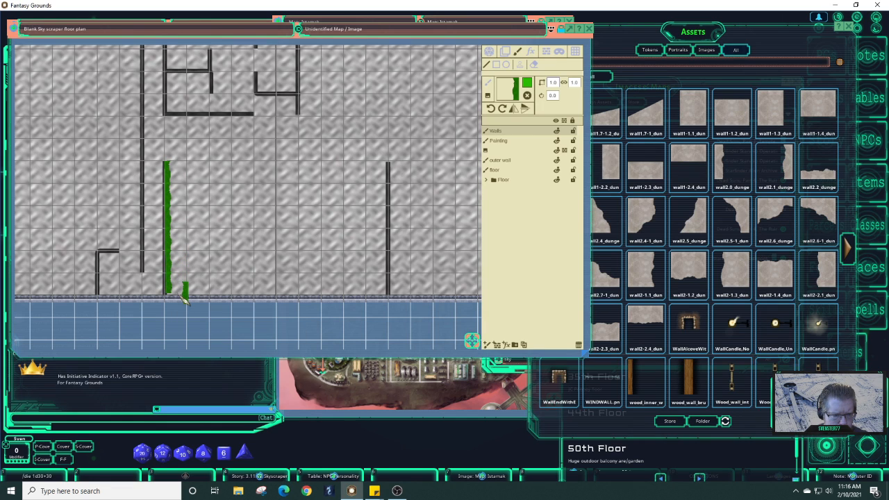
click(180, 297)
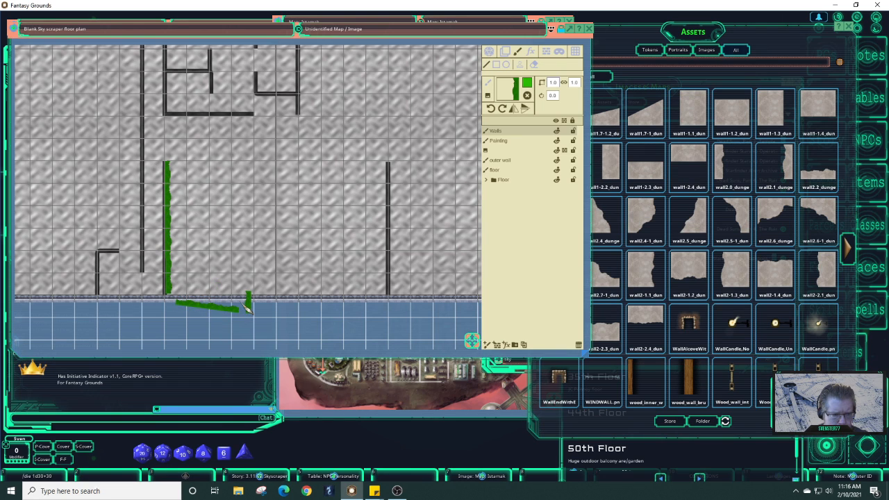
key(Escape)
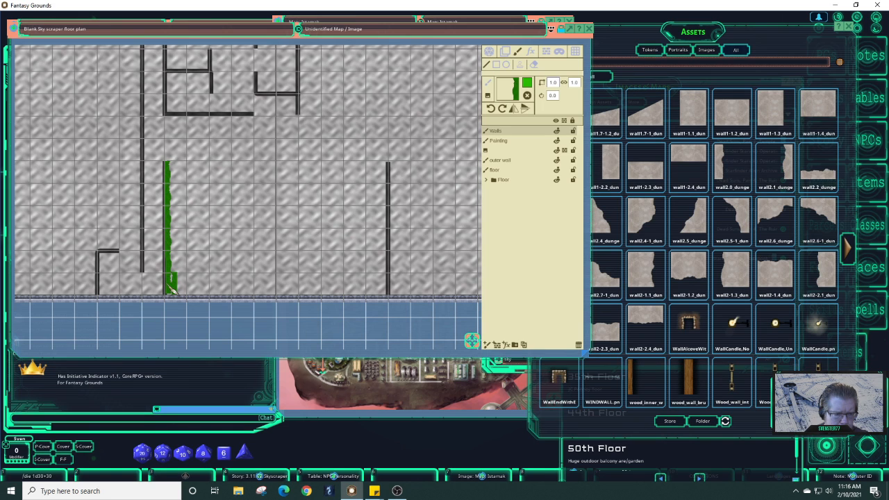
drag(171, 290, 394, 291)
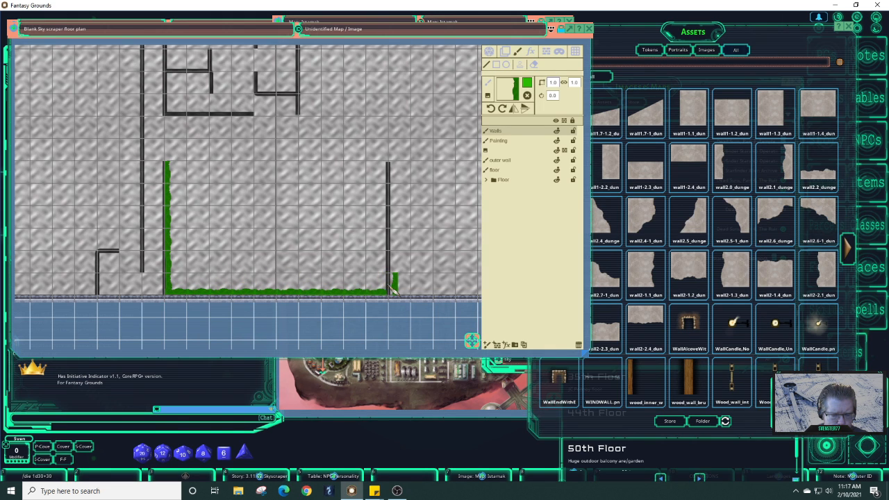
mouse_move(390, 286)
mouse_down()
mouse_move(380, 172)
mouse_move(402, 181)
mouse_move(386, 182)
mouse_up()
key(ctrl+z)
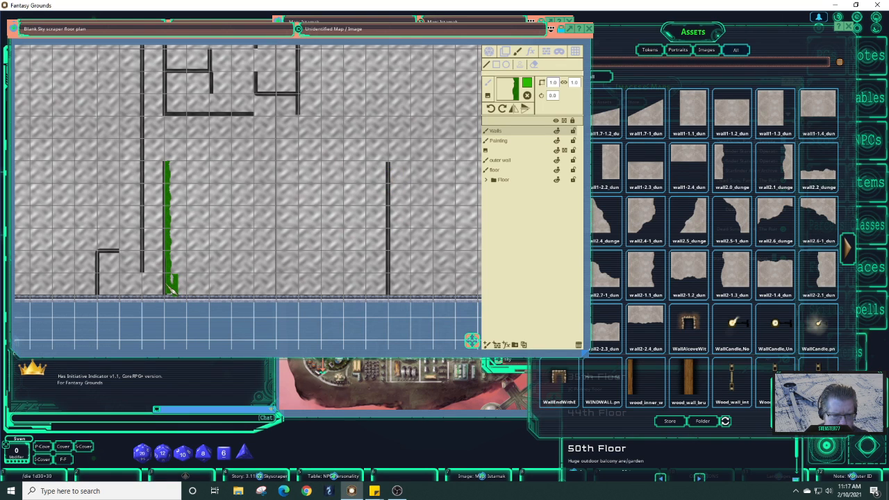
mouse_move(251, 292)
mouse_down()
mouse_move(363, 290)
mouse_move(384, 270)
mouse_up()
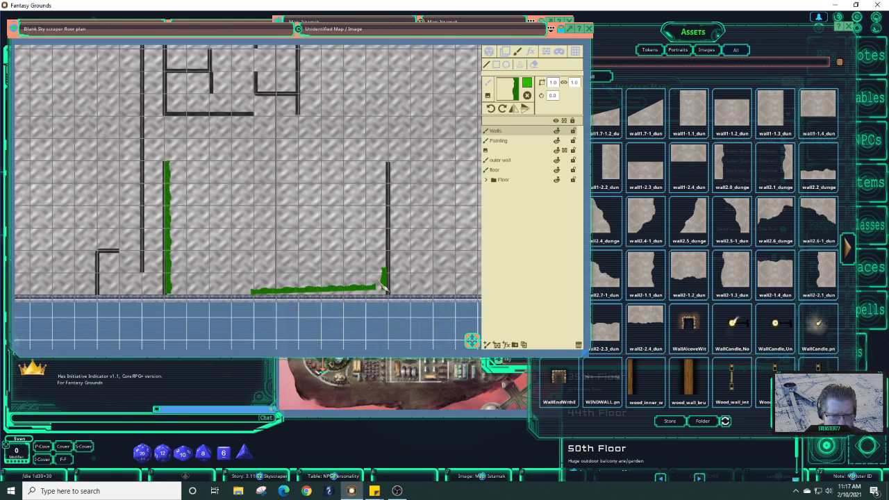
drag(324, 289, 309, 289)
key(ctrl+z)
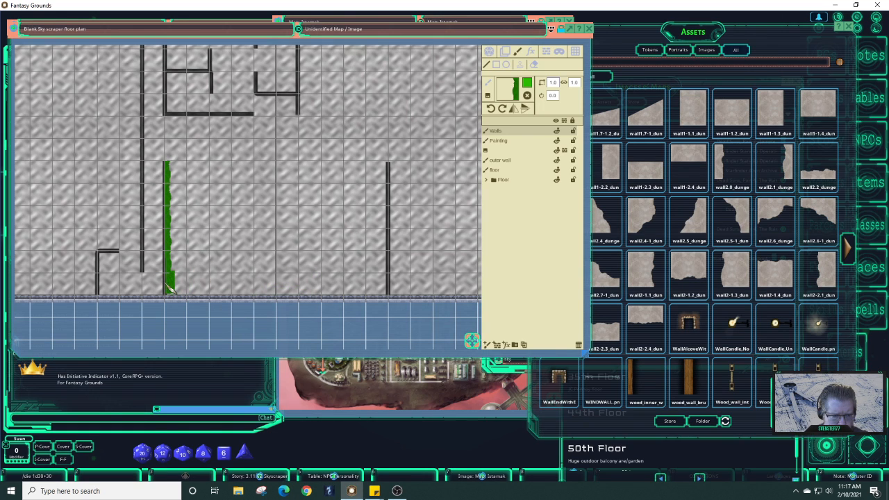
mouse_move(171, 287)
mouse_down()
mouse_move(357, 297)
mouse_move(389, 285)
mouse_up()
key(ctrl+z)
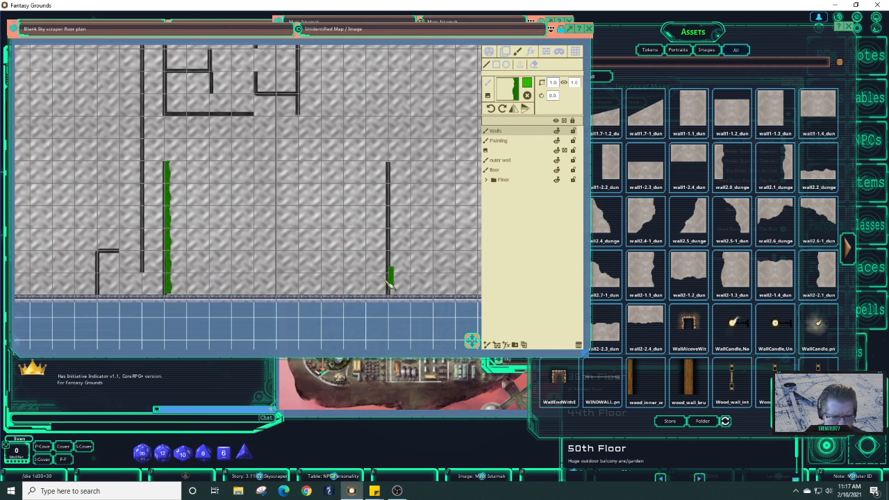
drag(330, 285, 170, 288)
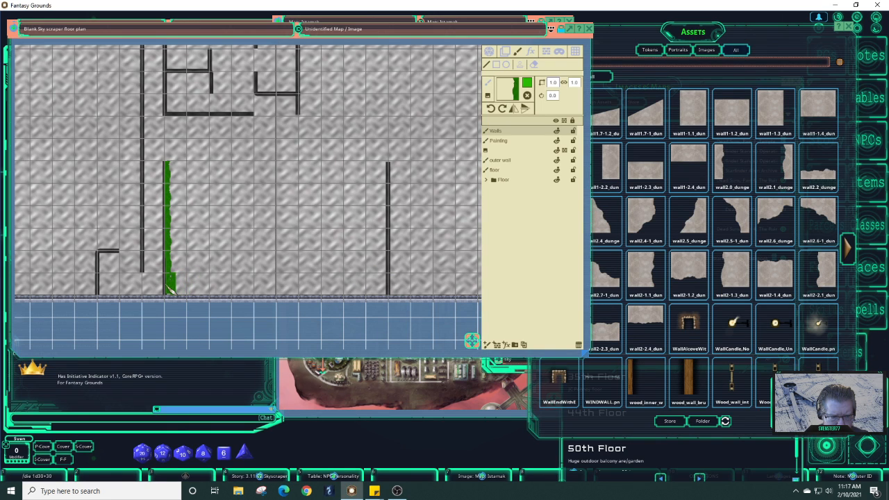
- Paint a ten-square green strip along the bottom outer wall, from the left vertical strip to the lower room's right vertical wall
click(171, 291)
key(Right)
key(Right)
key(Right)
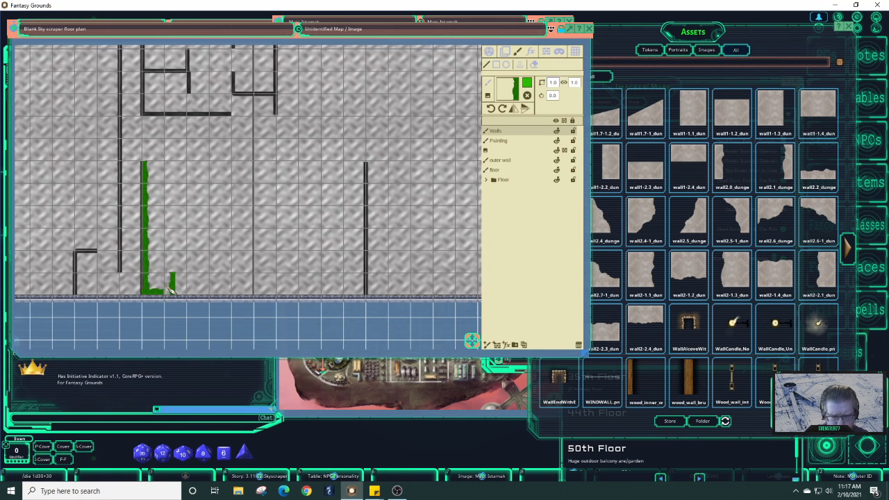
key(Right)
key(Right)
key(Right)
key(Right)
key(Right)
key(Right)
key(Right)
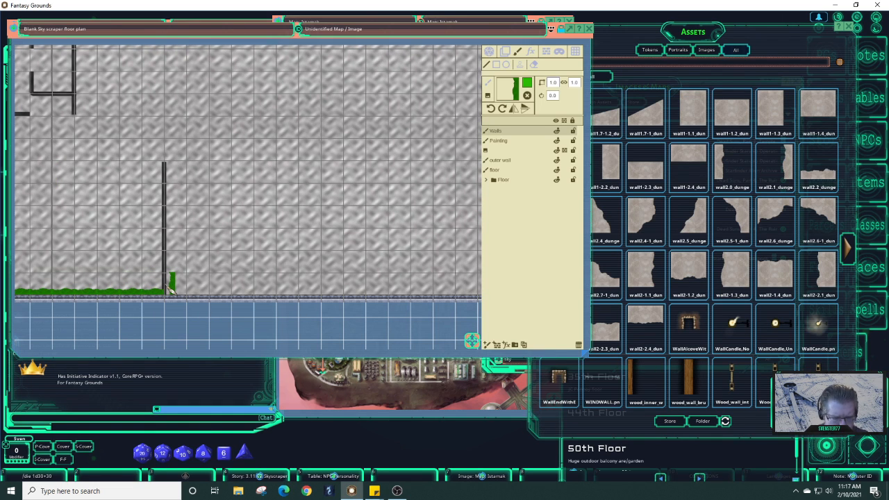
- Undo the green strip painted along the bottom outer wall and return to the lower room's left wall
key(ctrl+z)
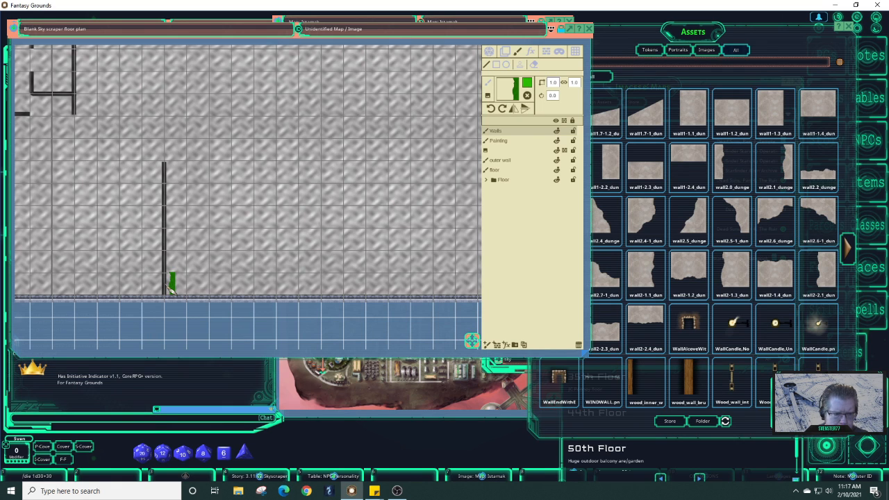
key(Left)
key(ctrl+z)
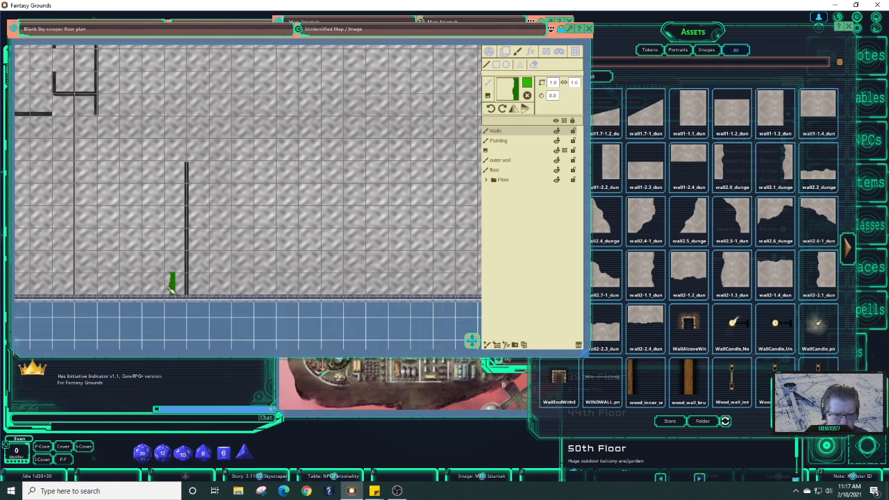
key(Left)
key(Left)
key(Left)
key(Left)
key(Left)
key(Left)
key(Left)
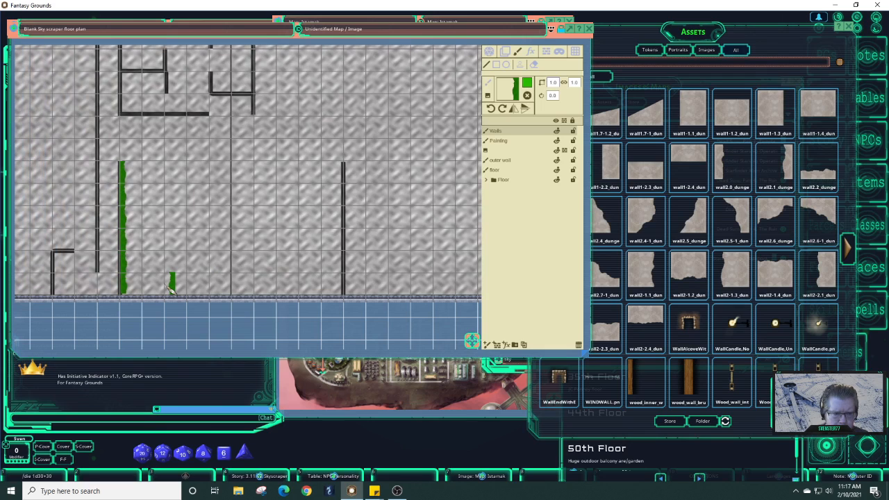
- Paint a ten-square green strip along the bottom outer wall again, from the left strip's foot to the lower room's right wall
click(120, 286)
key(Right)
key(Right)
key(Right)
key(Right)
key(Right)
key(Right)
key(Right)
key(Right)
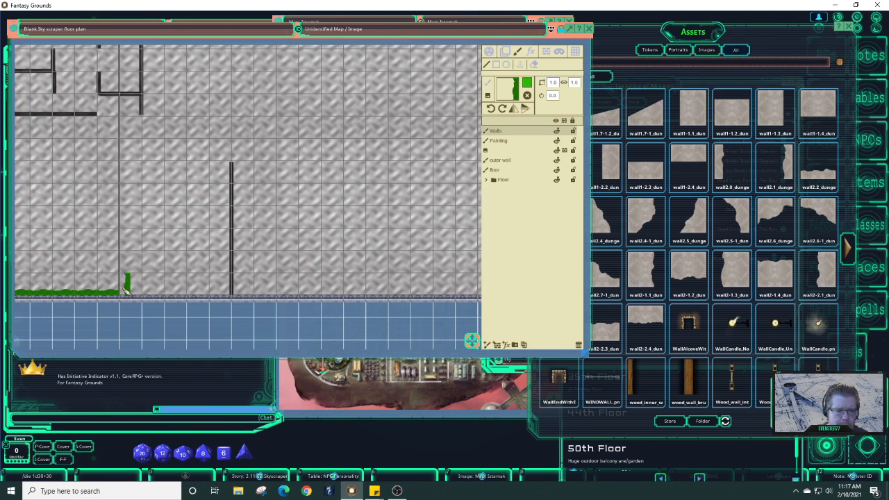
key(Right)
key(Right)
key(Right)
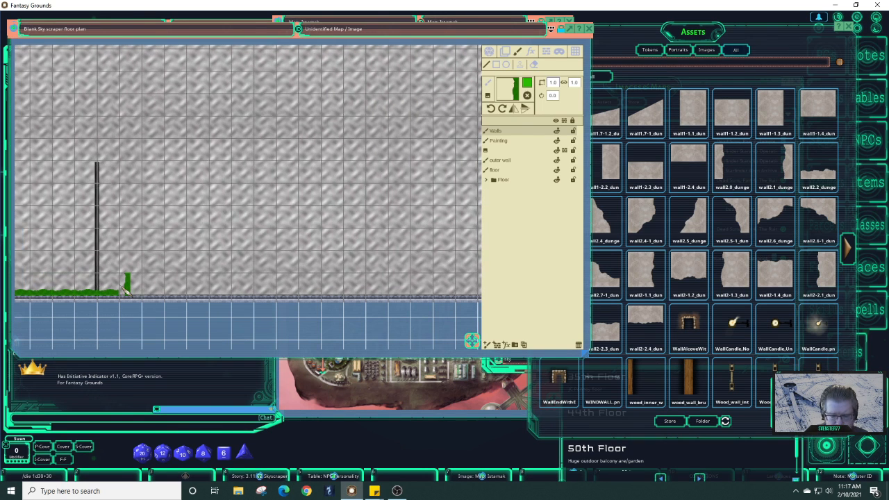
key(Left)
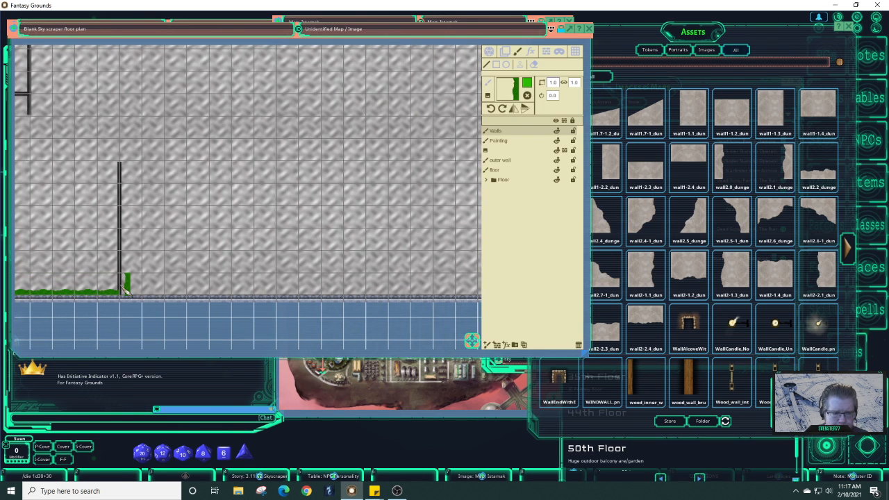
- Undo the stroke on the outer side of the lower room's right wall and paint a six-square green strip on its inner side
drag(124, 285, 124, 154)
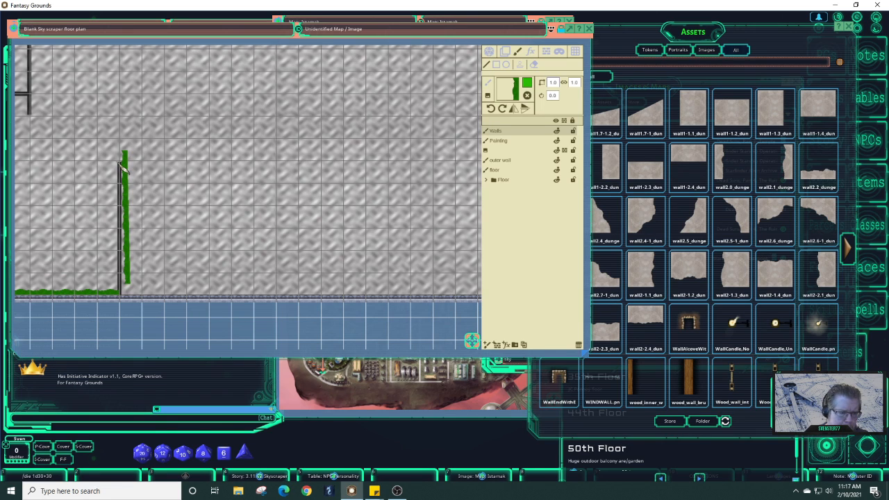
key(ctrl+z)
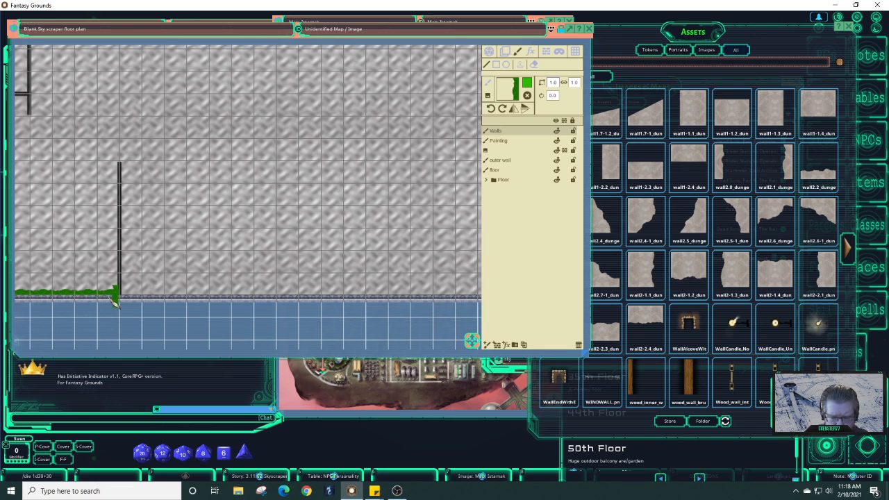
key(Up)
key(Up)
key(Up)
key(Up)
key(Up)
key(Up)
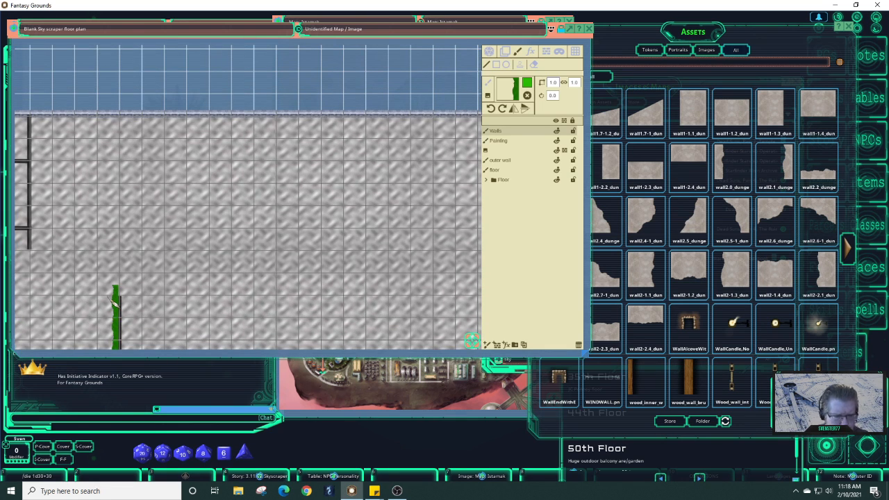
- Change the brush's paint colour to the lighter green FF78FF3B
scroll(84, 318, up, 3)
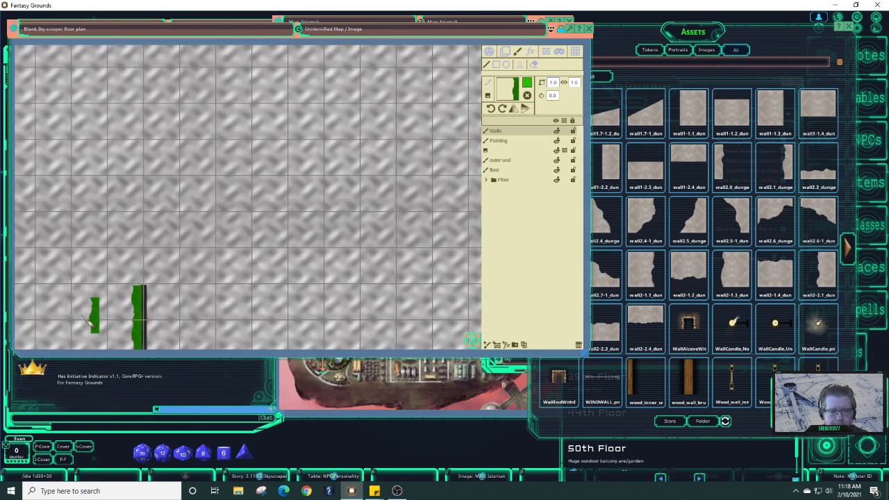
scroll(89, 321, up, 3)
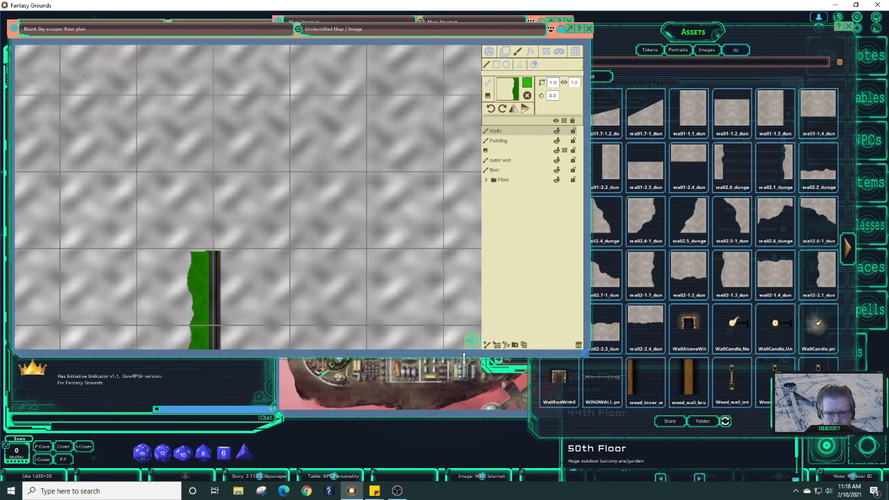
drag(471, 343, 469, 340)
scroll(432, 317, down, 1)
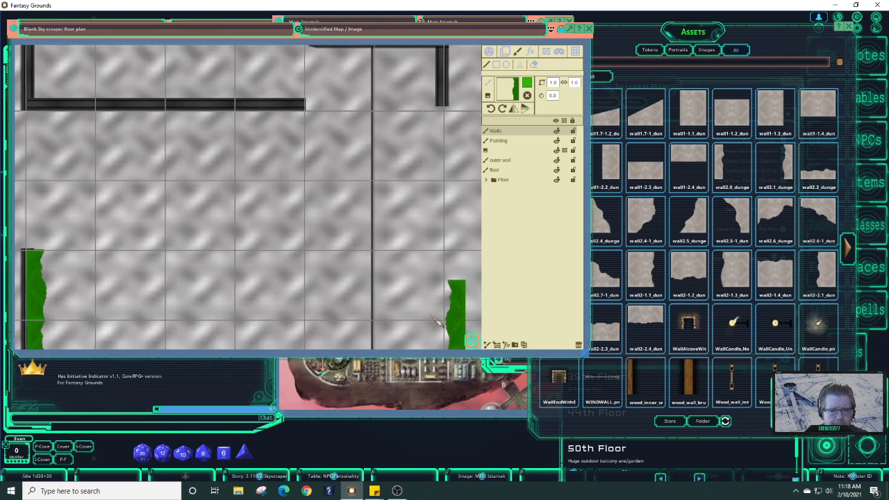
scroll(436, 321, down, 2)
scroll(437, 321, down, 1)
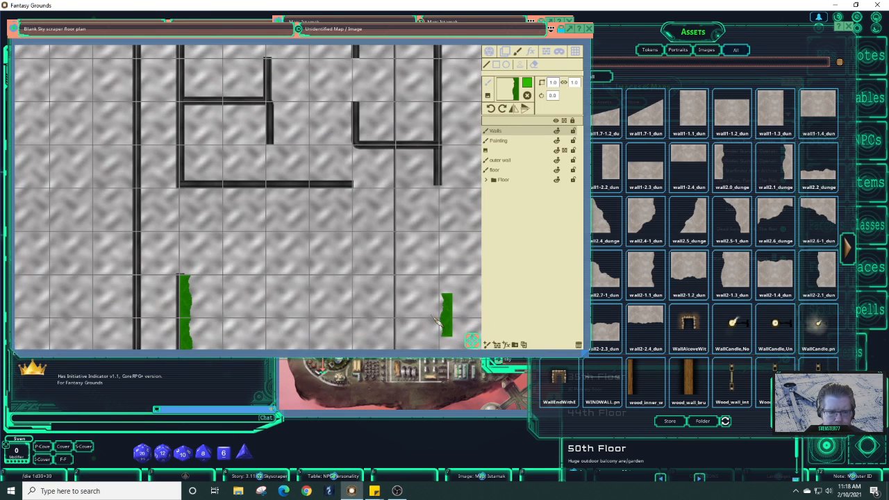
click(527, 89)
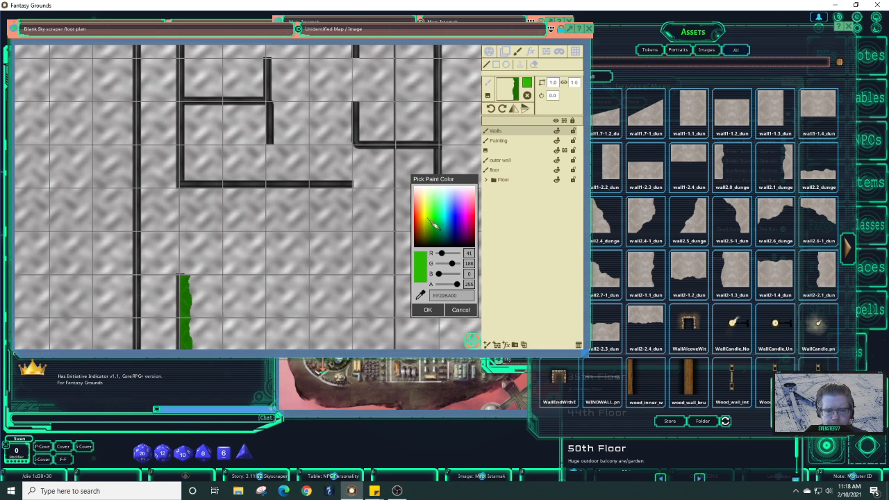
click(434, 220)
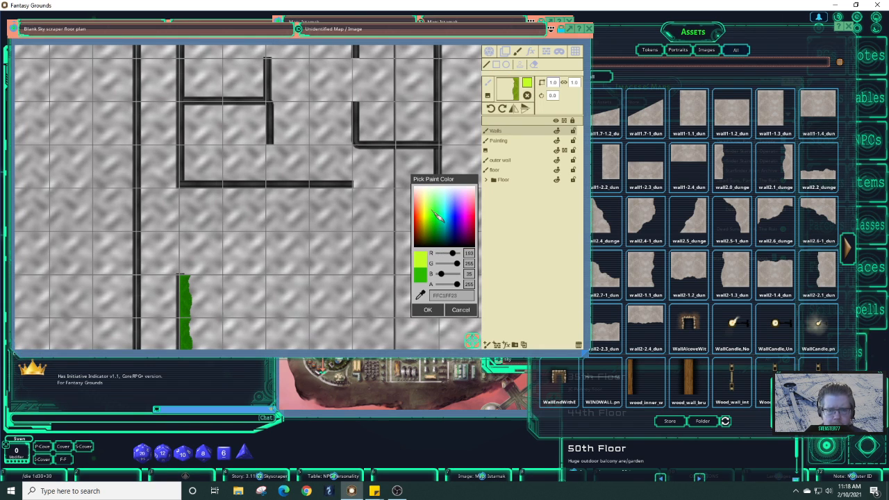
click(438, 216)
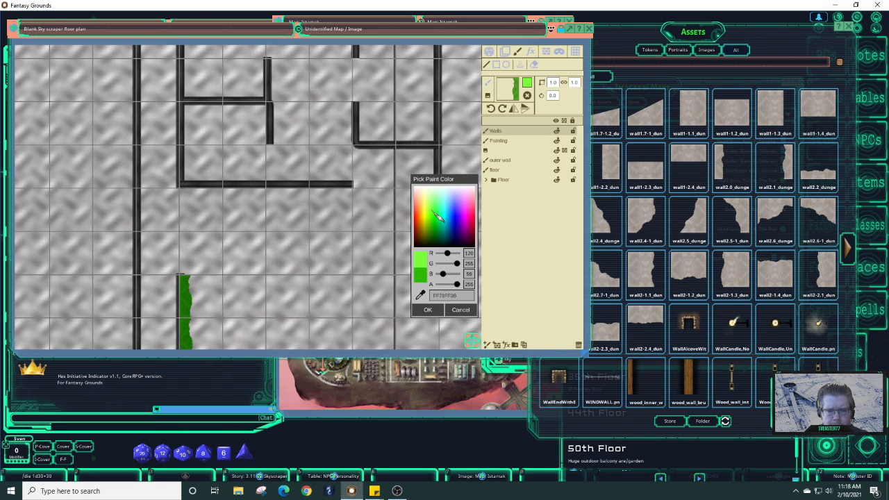
click(428, 310)
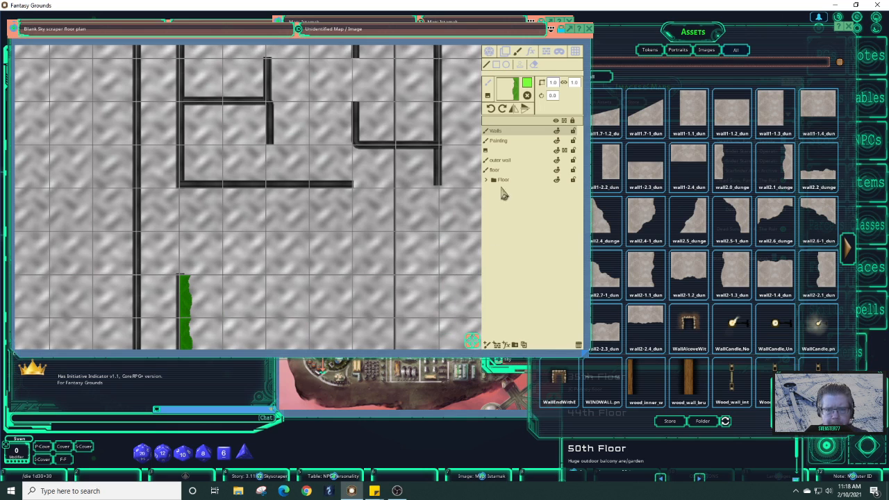
- Make the light green paint translucent by setting its alpha to 142
click(528, 84)
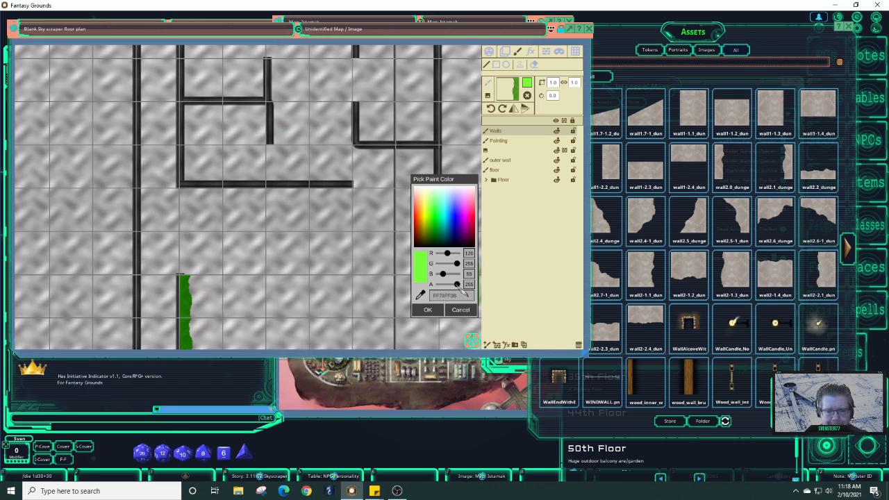
drag(460, 288, 454, 287)
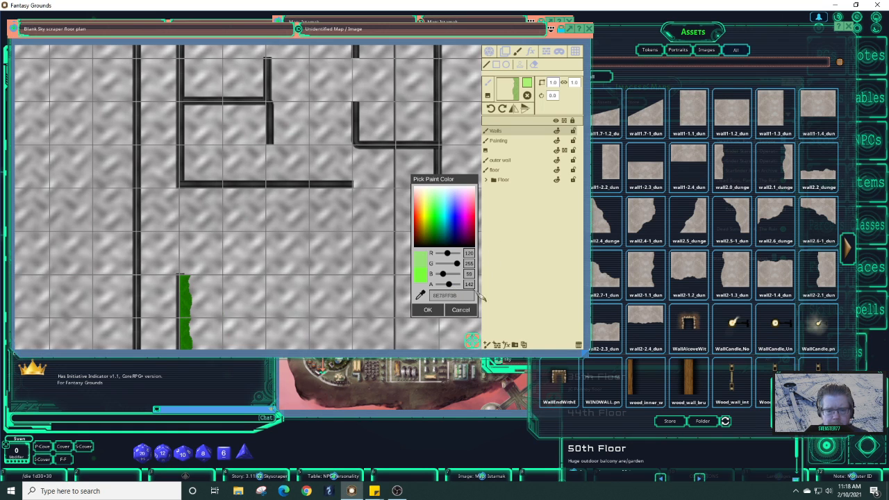
click(436, 311)
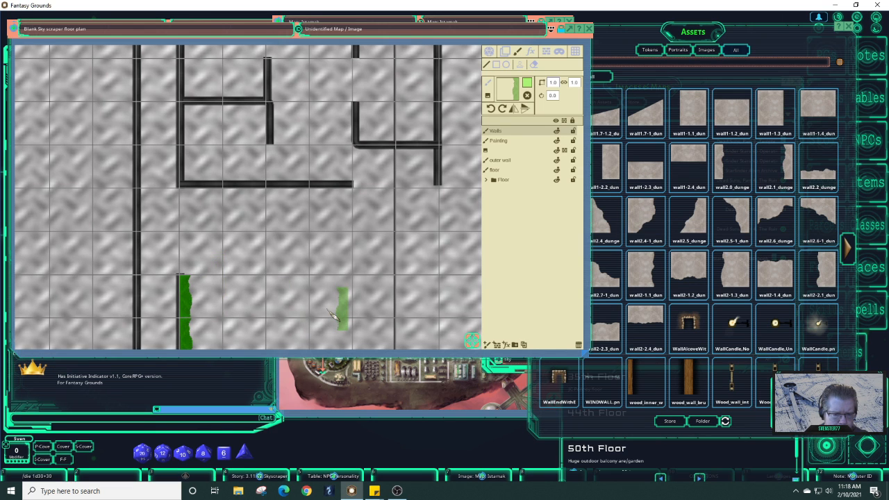
- Try the translucent green brush with freehand strokes across the lower room's left strip, and undo them
scroll(340, 310, down, 1)
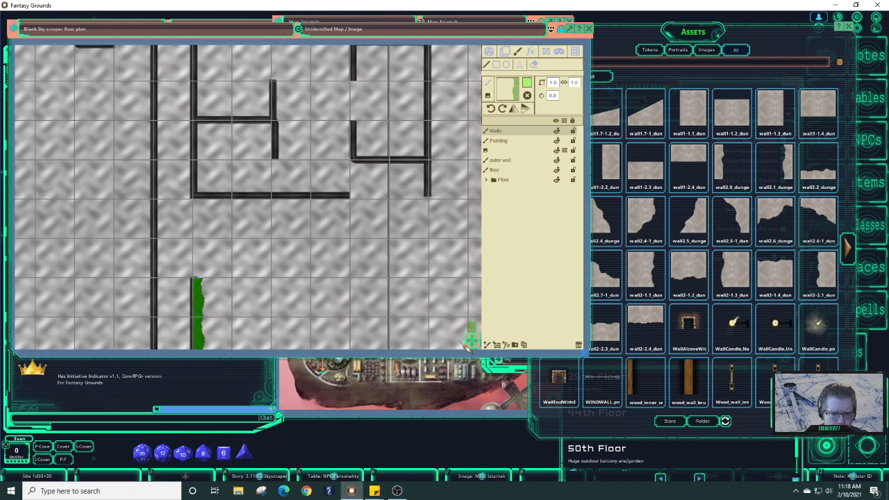
drag(467, 342, 469, 349)
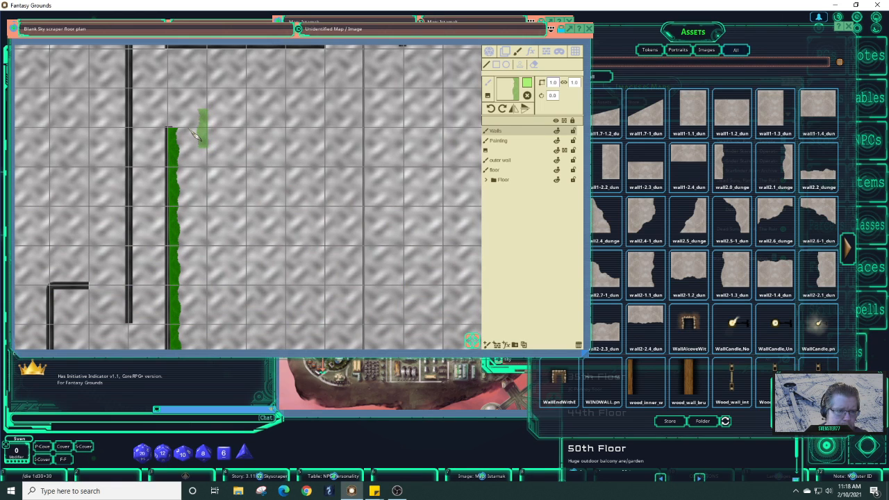
mouse_move(193, 132)
mouse_down()
mouse_move(194, 207)
mouse_move(201, 184)
mouse_move(186, 216)
mouse_up()
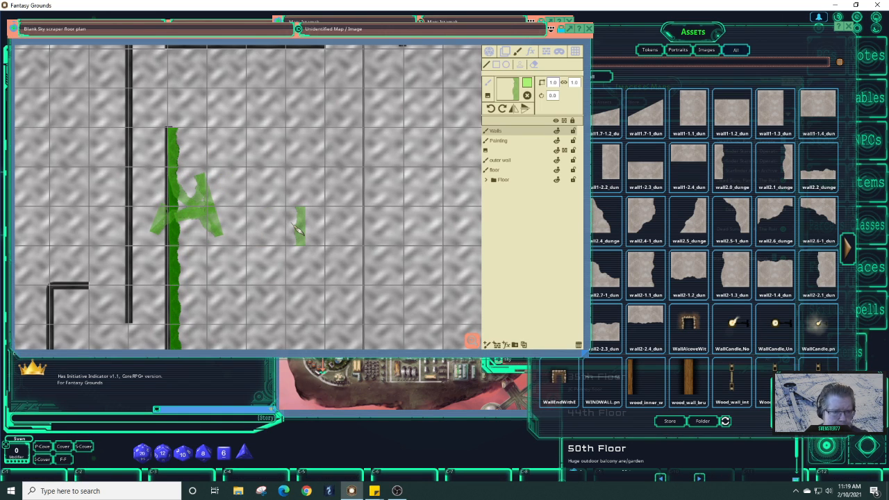
key(ctrl+z)
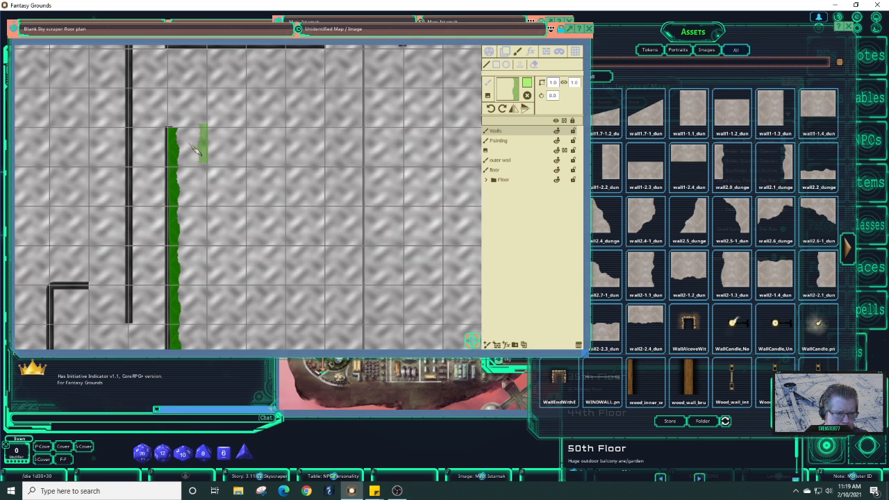
- Paint a translucent light green layer down the six-square green strip on the lower room's left wall
mouse_move(189, 143)
mouse_down()
mouse_move(186, 190)
mouse_move(195, 205)
mouse_up()
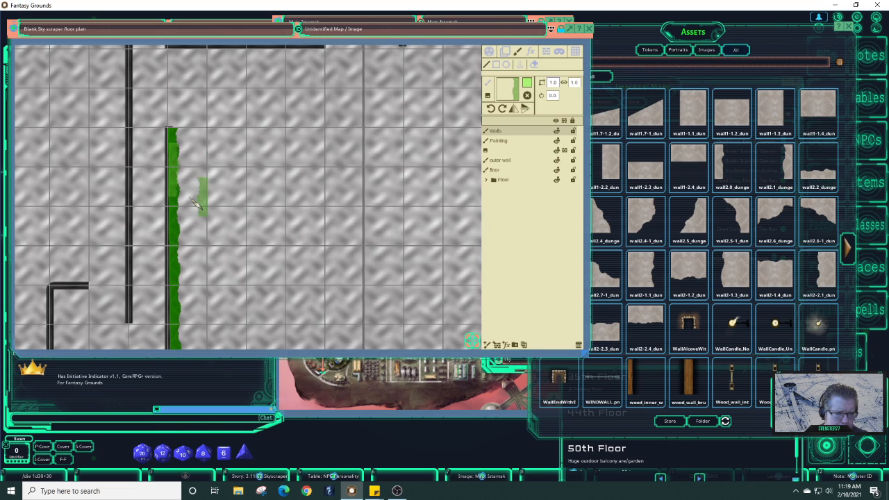
scroll(197, 203, down, 3)
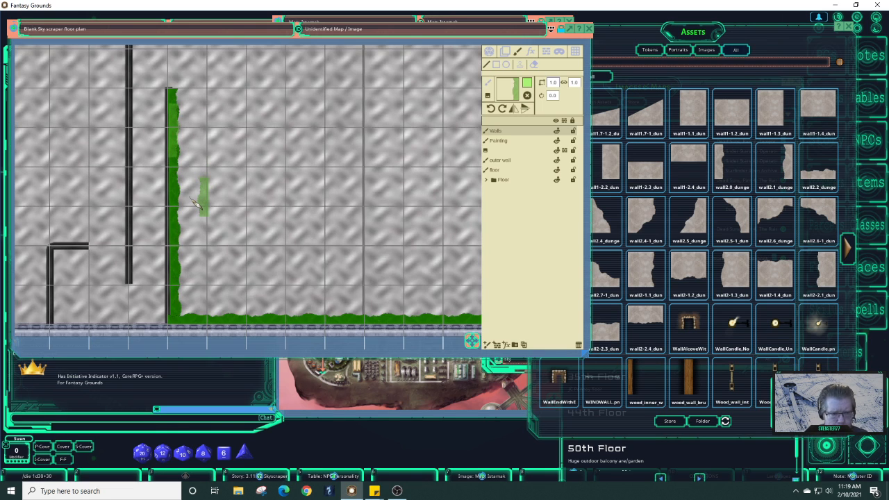
scroll(197, 203, up, 3)
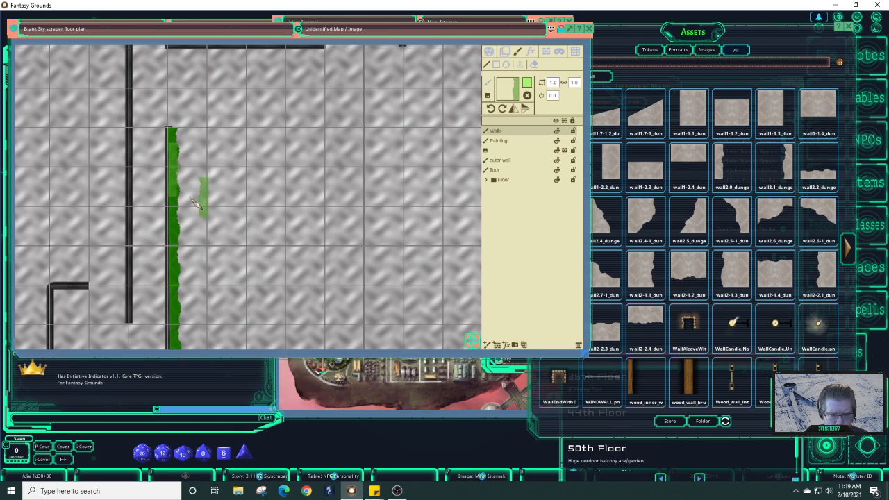
scroll(196, 203, down, 3)
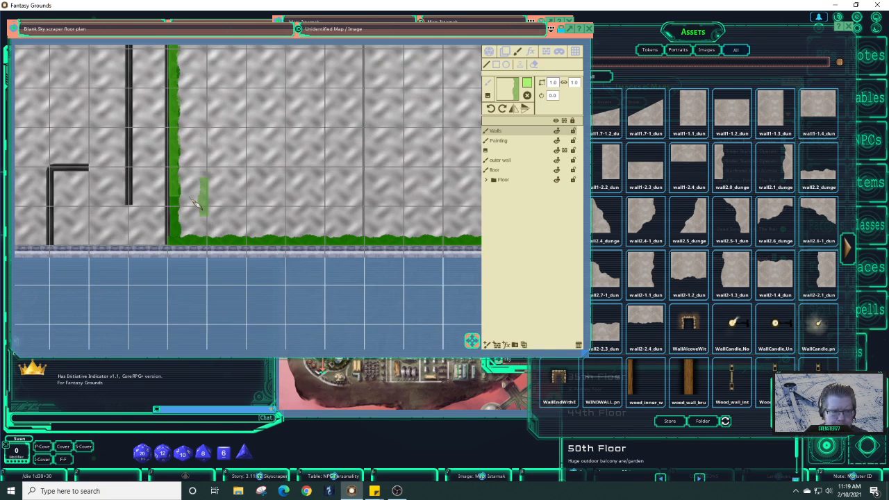
scroll(197, 203, down, 1)
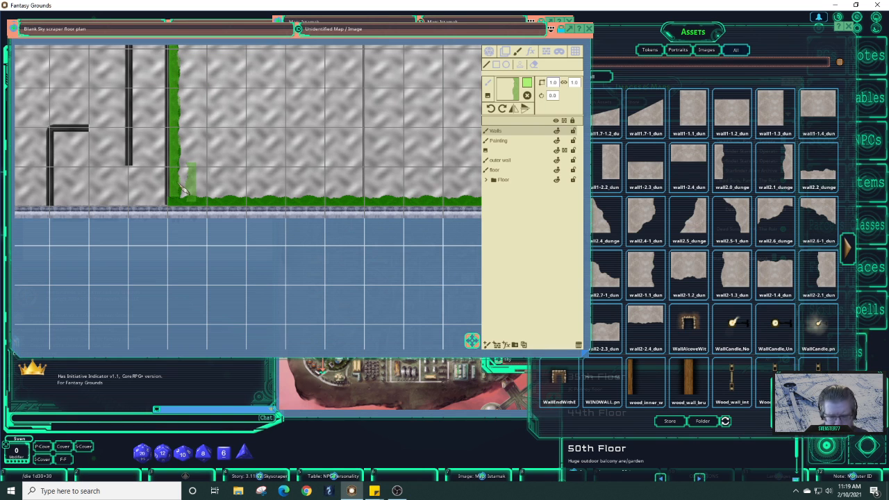
- Try to paint the translucent light green layer along the bottom strip, starting at the lower room's left corner
key(Right)
key(Right)
key(Right)
key(Right)
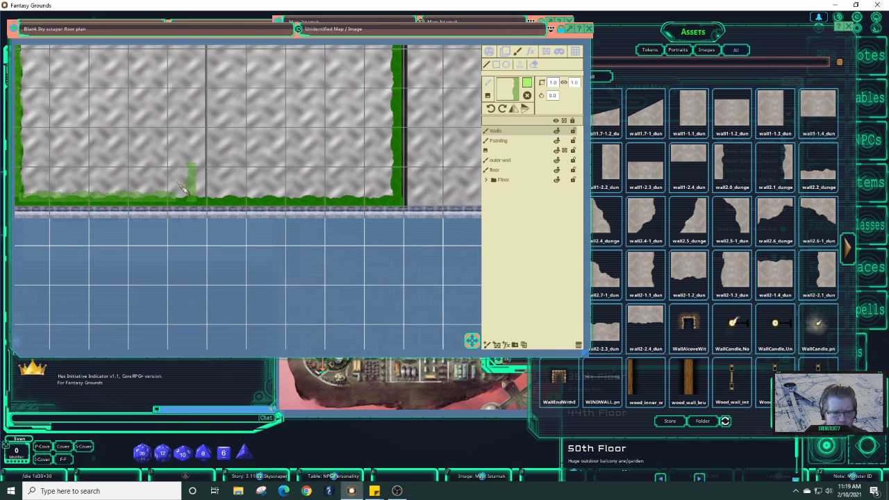
key(Left)
key(Left)
key(Left)
key(Left)
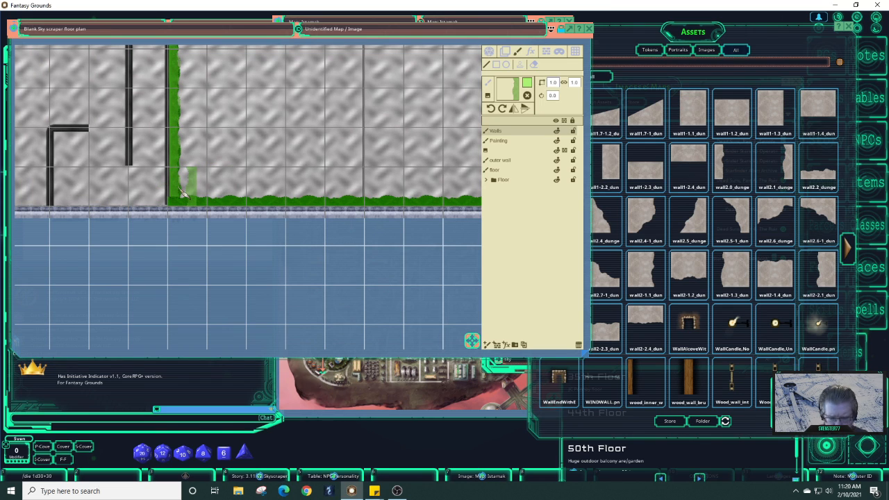
- Paint the translucent light green layer along the ten-square bottom strip, from the lower room's left corner to its right wall
key(Right)
key(Right)
key(Right)
key(Right)
key(Right)
key(Right)
key(Right)
key(Right)
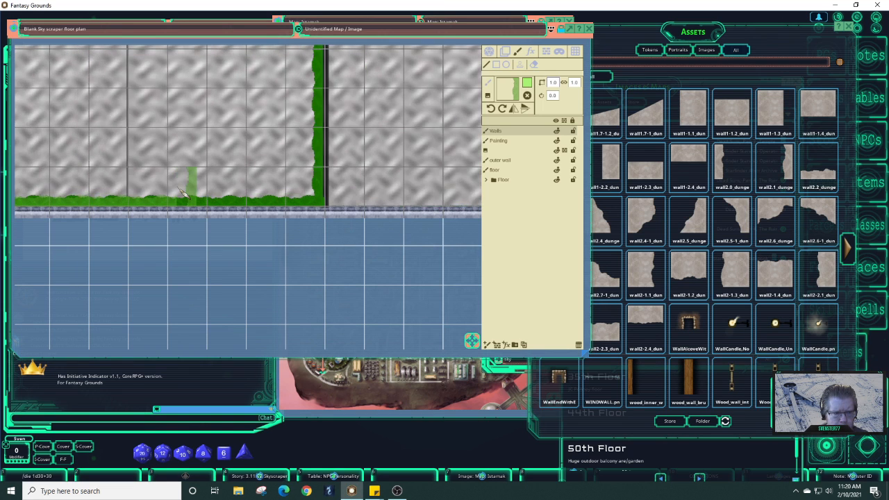
key(Right)
key(Right)
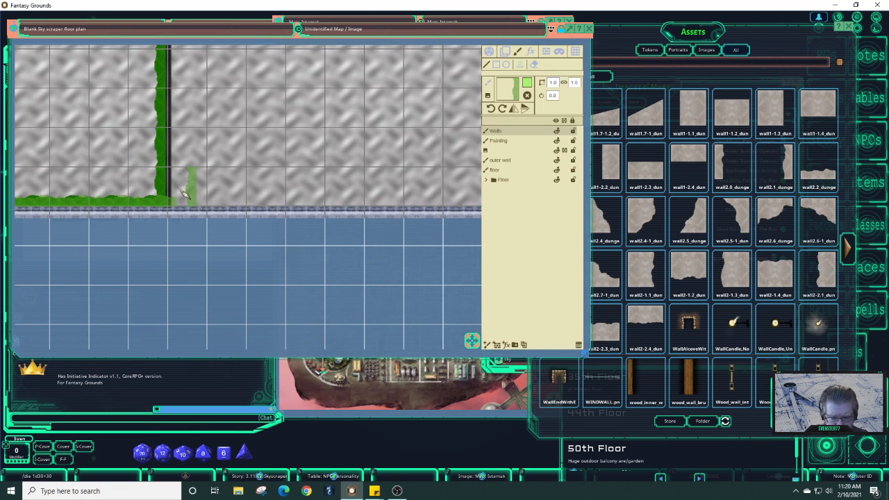
key(Left)
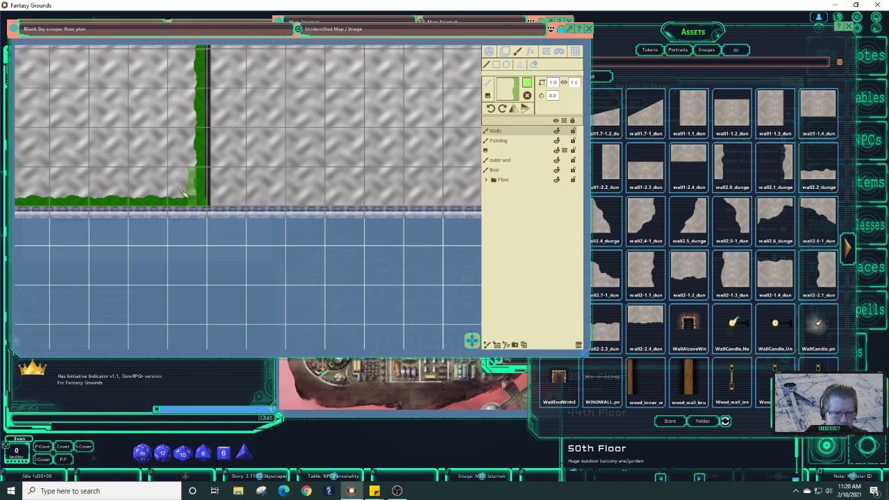
key(Left)
key(Left)
key(Left)
key(Left)
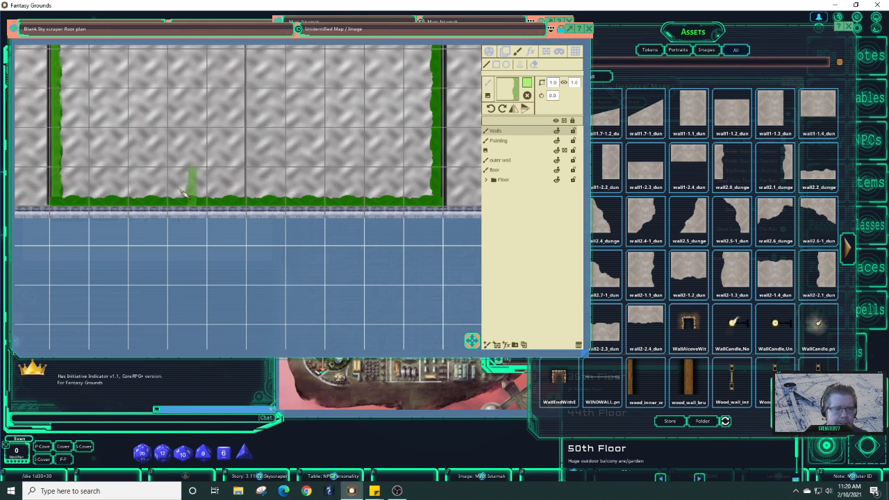
- Paint the translucent light green layer up the six-square green strip on the lower room's right wall, starting at the bottom corner
key(Left)
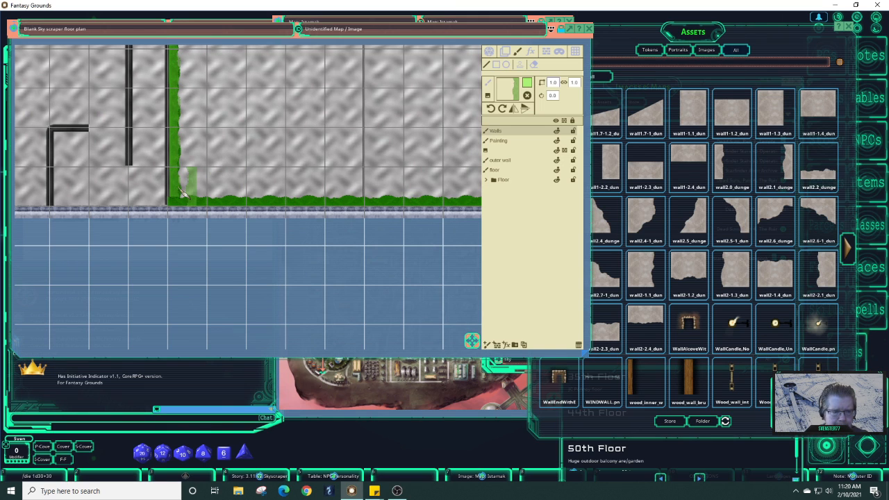
key(Right)
key(Right)
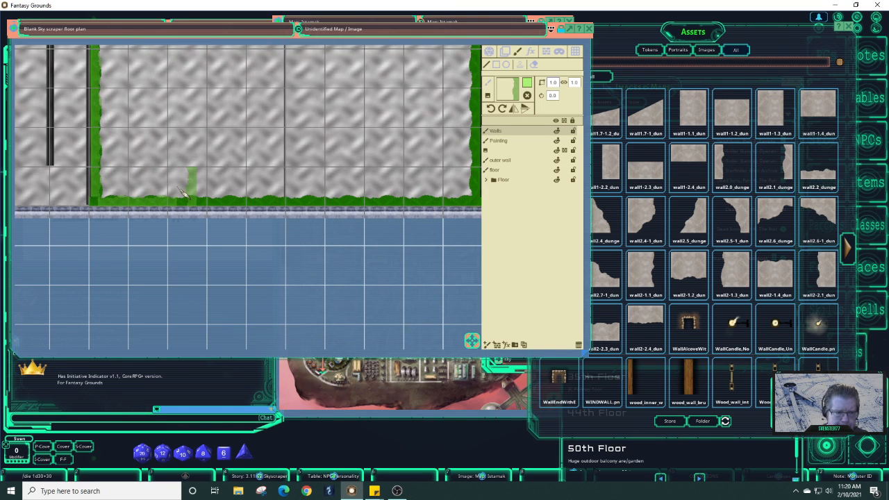
key(Right)
key(Right)
key(Right)
key(Right)
key(Right)
key(Right)
key(Right)
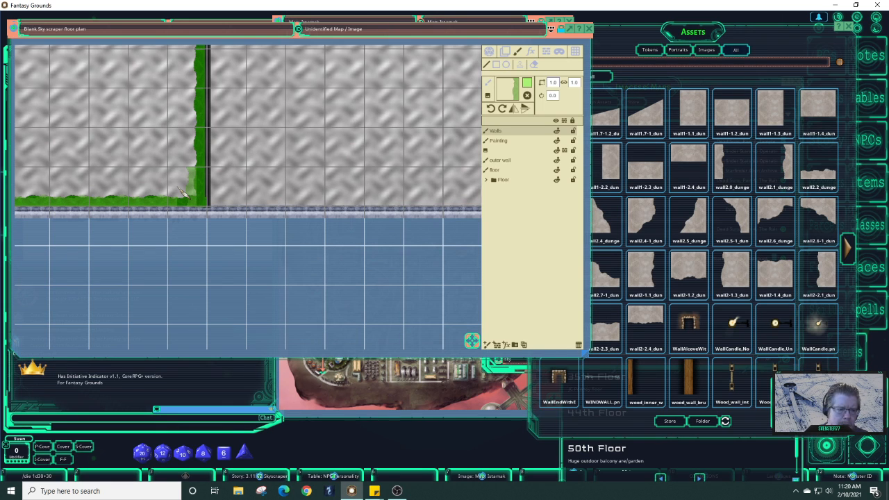
drag(182, 191, 187, 192)
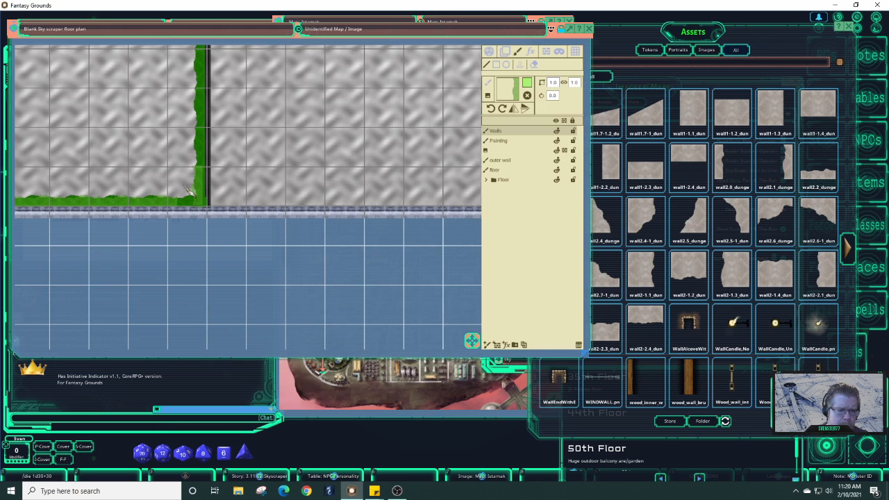
key(Up)
key(Up)
key(Up)
key(Up)
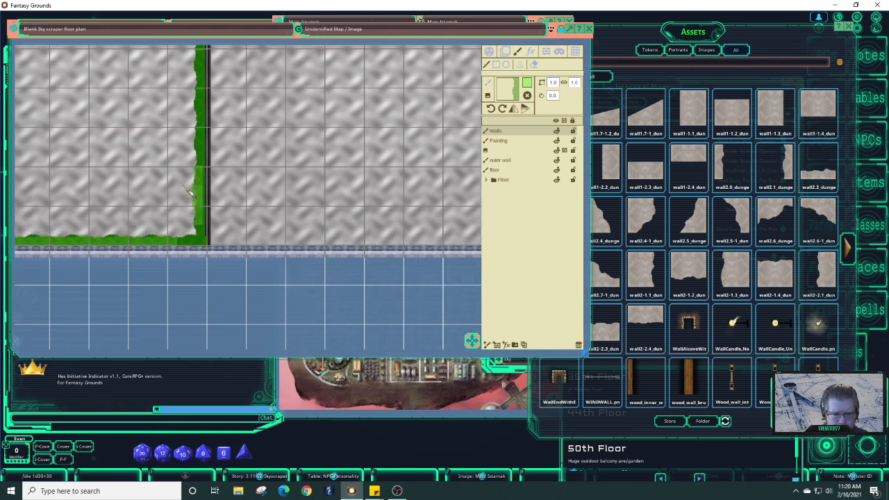
key(Up)
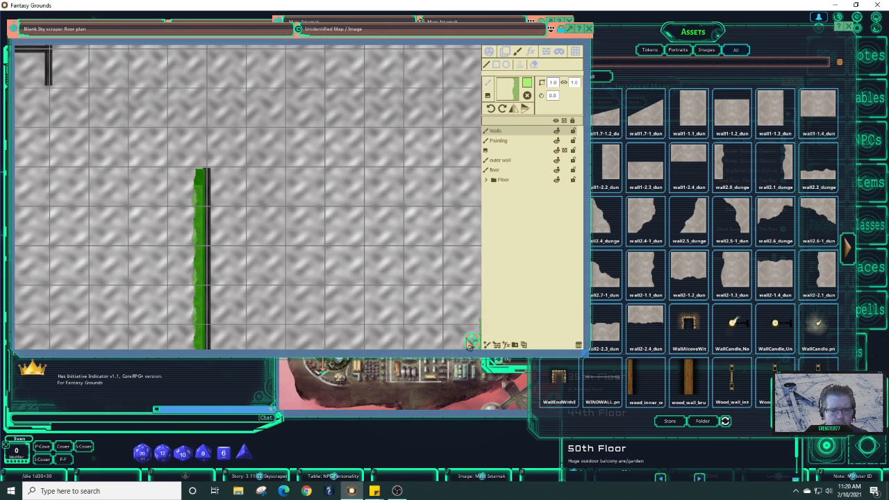
- Examine the layered green edging along the lower room's side walls and bottom strip, both close up and as a whole
key(Left)
key(Left)
key(Left)
key(Left)
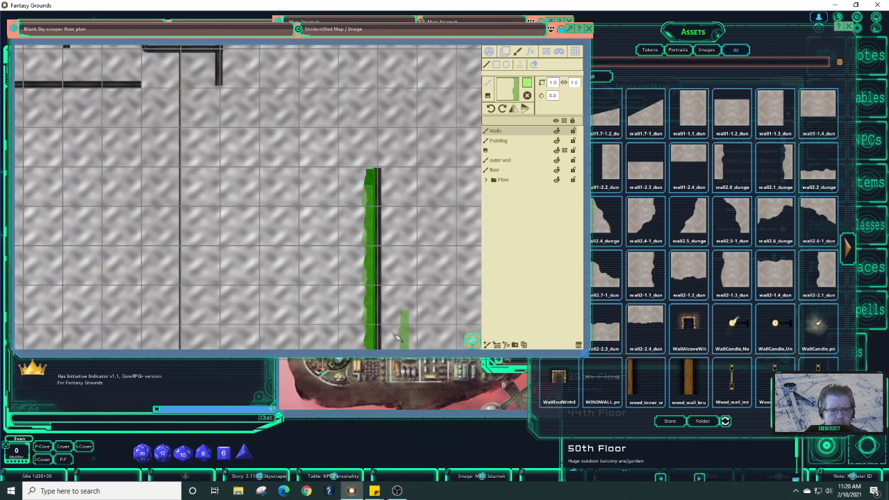
scroll(427, 332, down, 1)
mouse_move(475, 340)
mouse_down()
mouse_move(474, 352)
mouse_move(477, 343)
mouse_up()
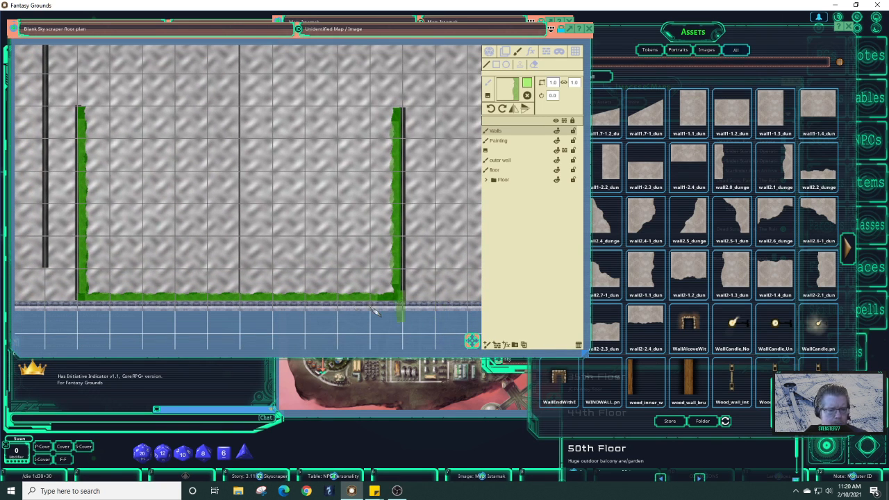
scroll(334, 306, up, 1)
scroll(334, 305, up, 2)
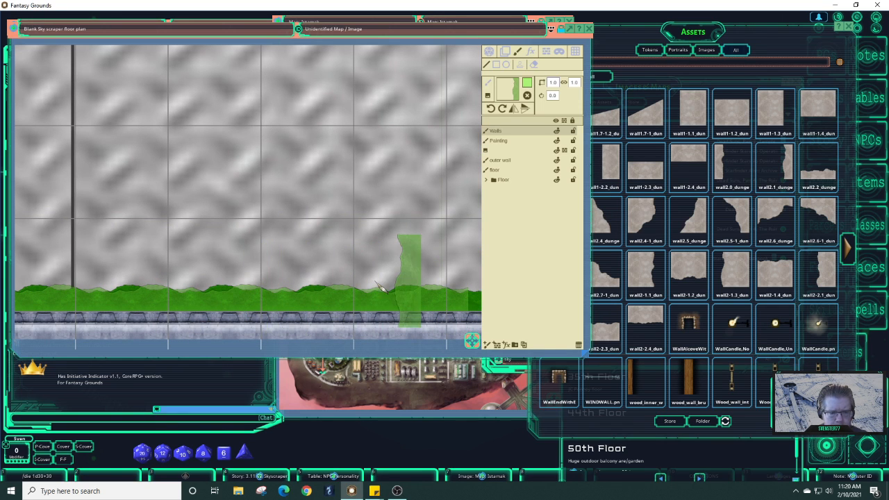
scroll(400, 286, down, 3)
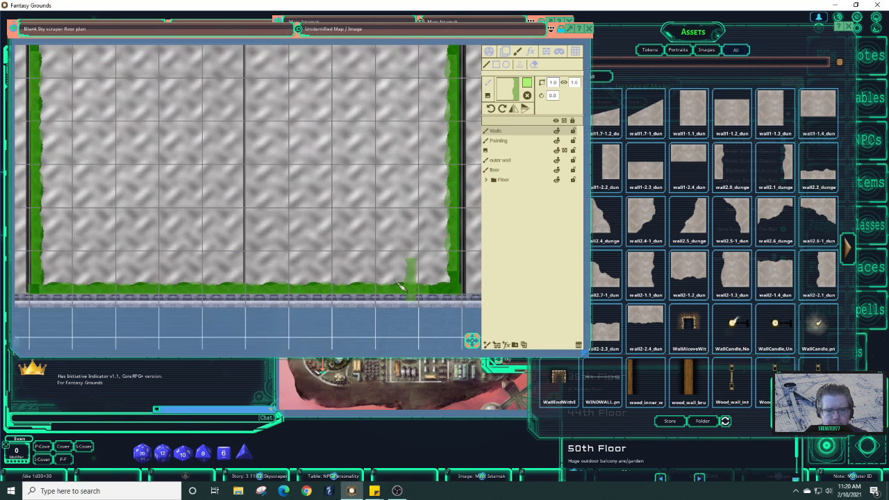
scroll(400, 286, up, 1)
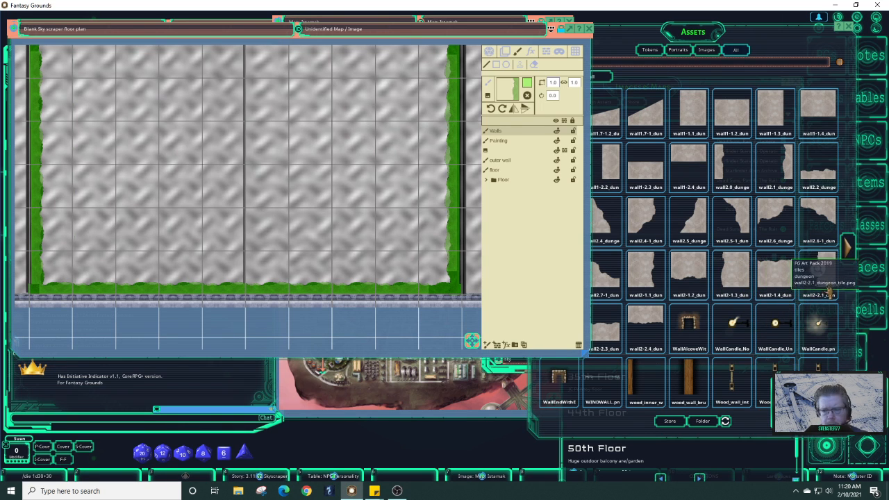
- Load a rough-edged grey dungeon wall tile from the assets filtered by "wall" as the brush image
click(827, 280)
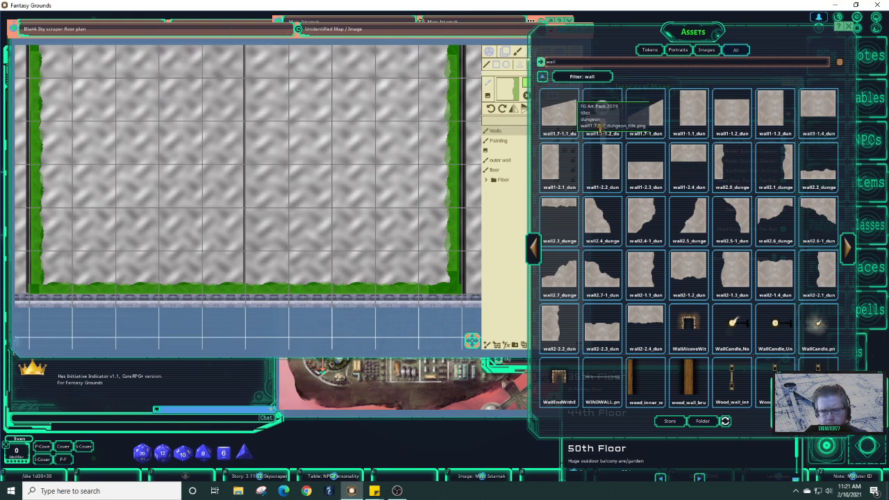
drag(524, 104, 511, 89)
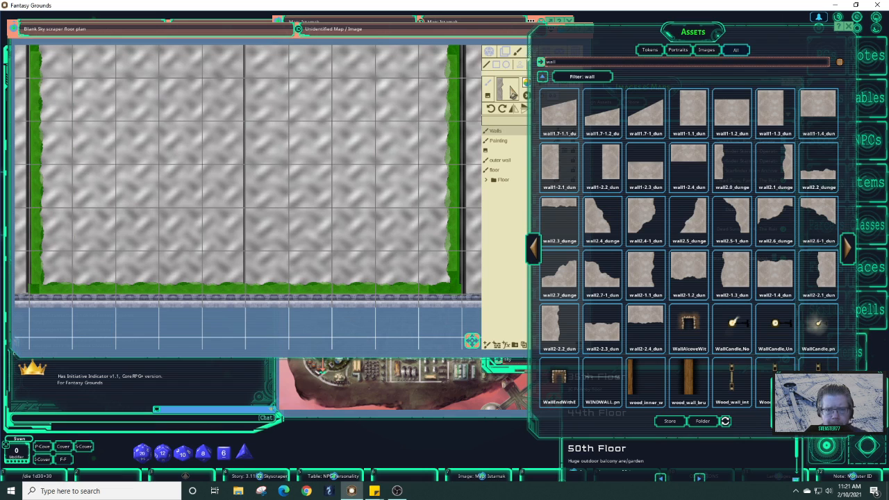
- Set the wall texture brush's color alpha to 108 and rotate the brush to 180 degrees
click(527, 88)
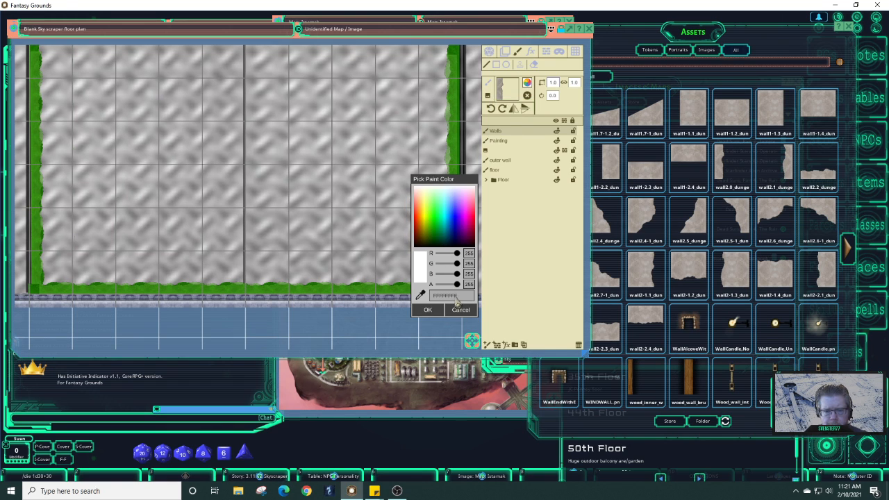
drag(457, 284, 447, 286)
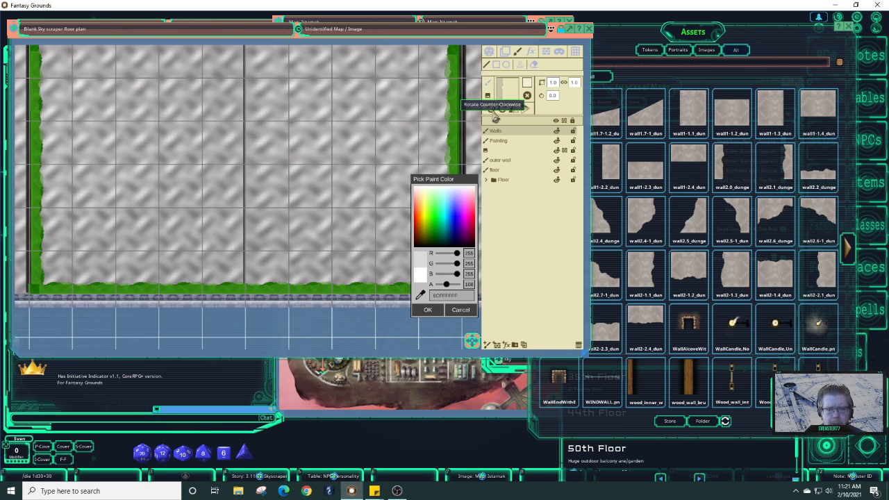
click(494, 116)
click(494, 115)
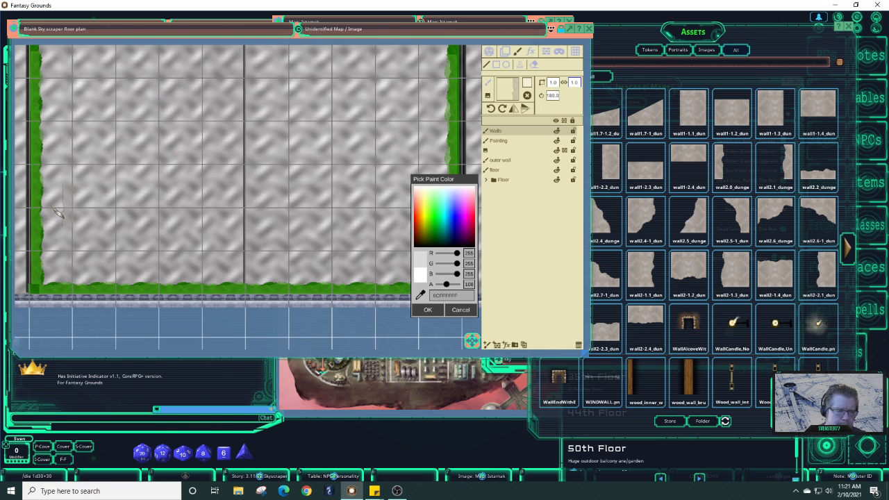
- Paint the translucent wall texture over the green strip along the room's left wall
scroll(59, 208, down, 2)
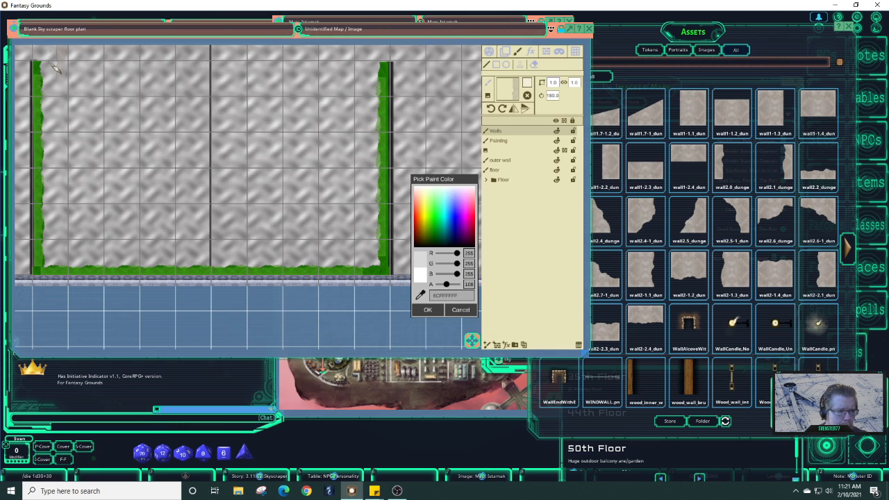
scroll(55, 66, down, 2)
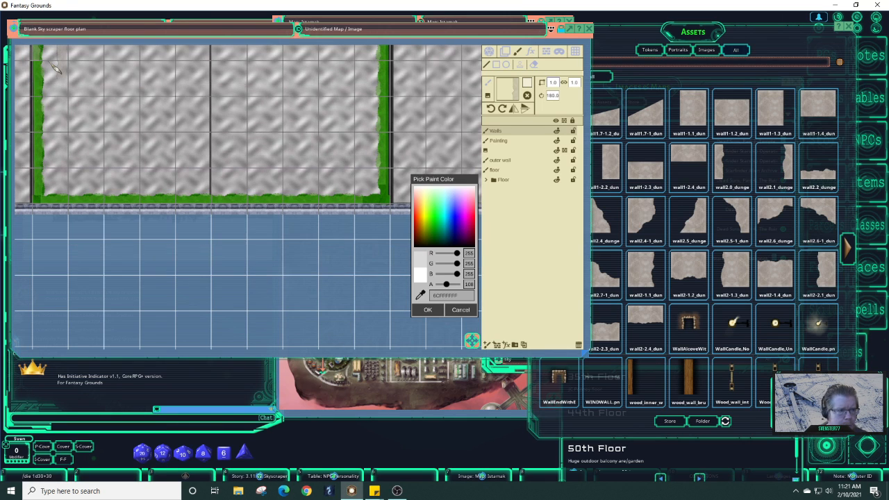
scroll(57, 66, down, 4)
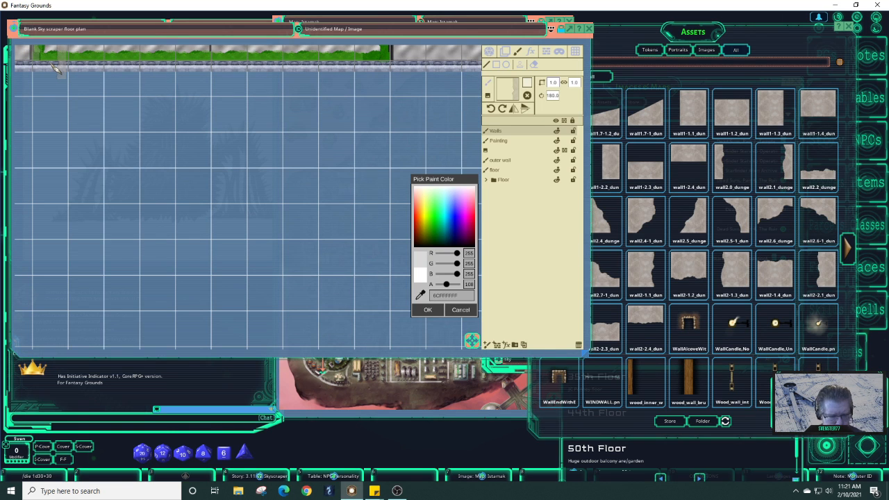
scroll(90, 139, down, 3)
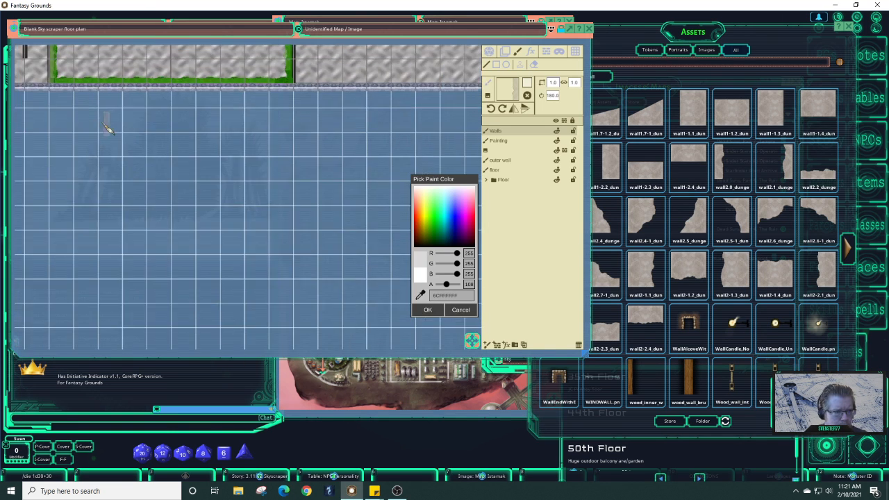
scroll(106, 126, down, 2)
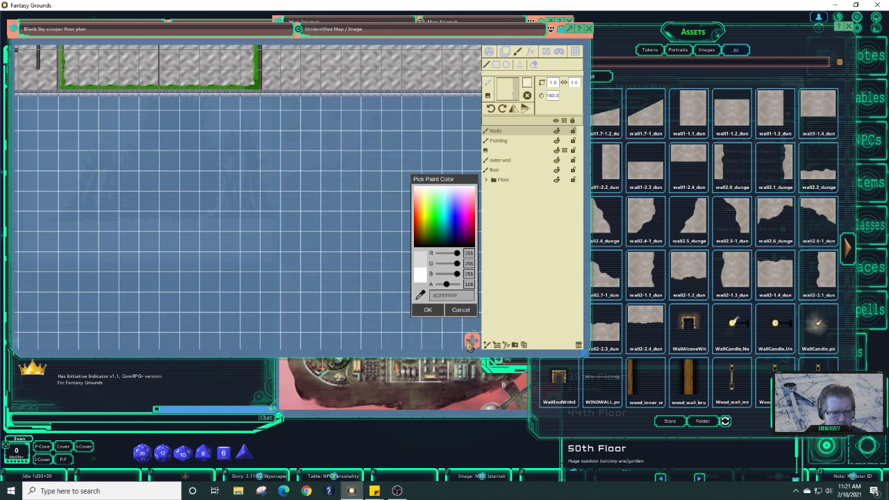
scroll(470, 345, up, 3)
scroll(172, 226, up, 1)
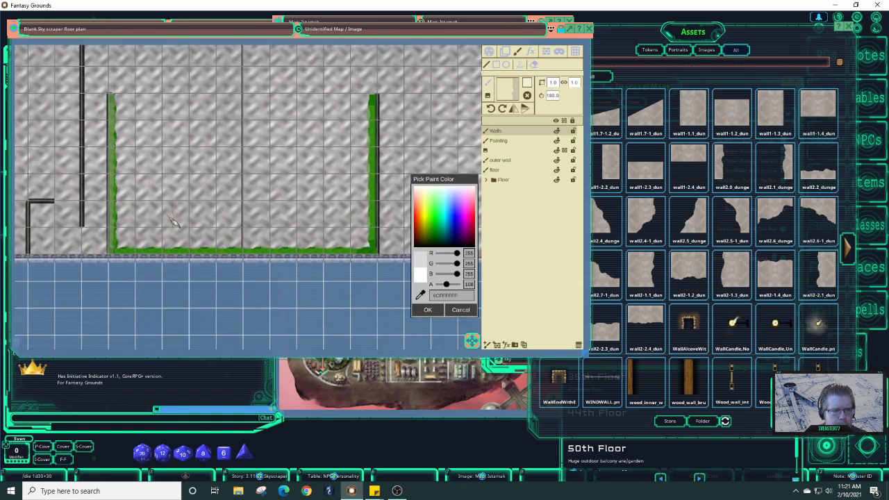
scroll(174, 221, up, 2)
scroll(178, 221, up, 1)
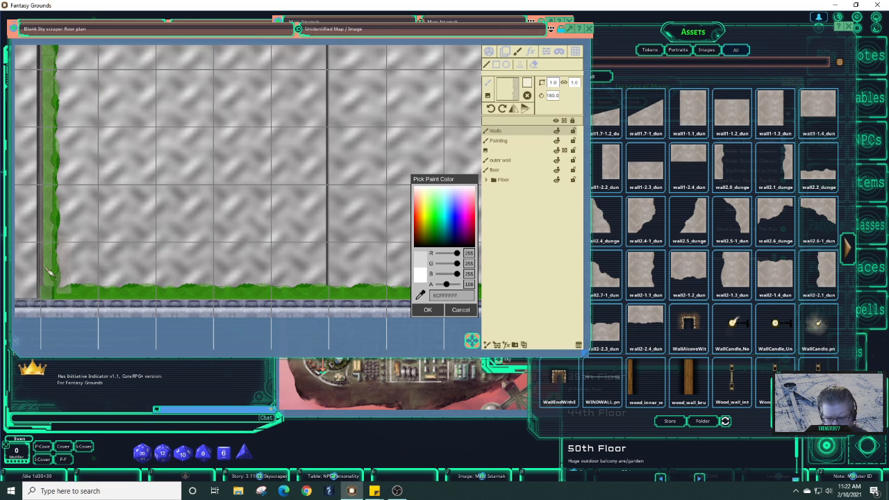
- Paint the translucent wall texture over the green strip along the room's bottom wall, from the left corner to the right corner
key(Right)
key(Right)
key(Right)
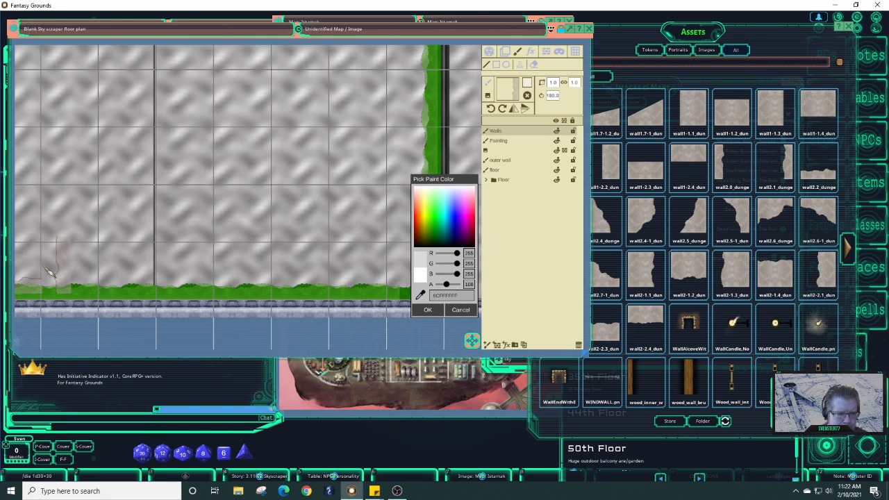
key(Left)
key(Left)
key(Left)
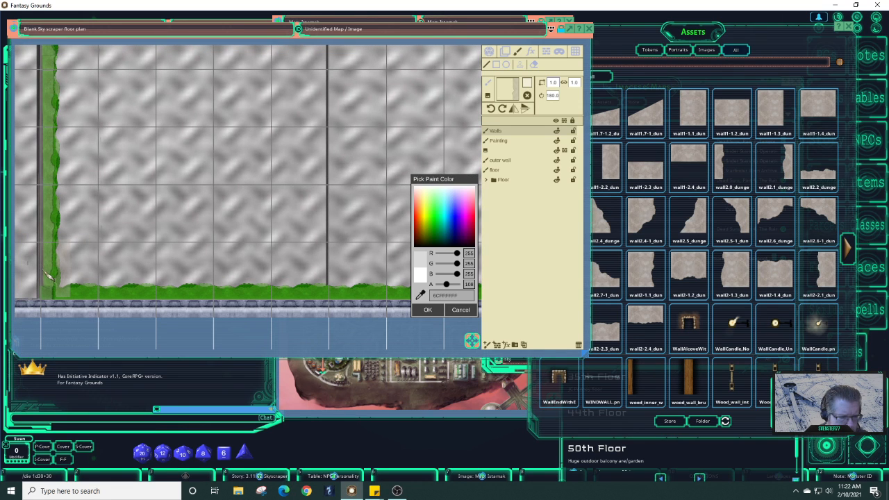
drag(44, 270, 275, 276)
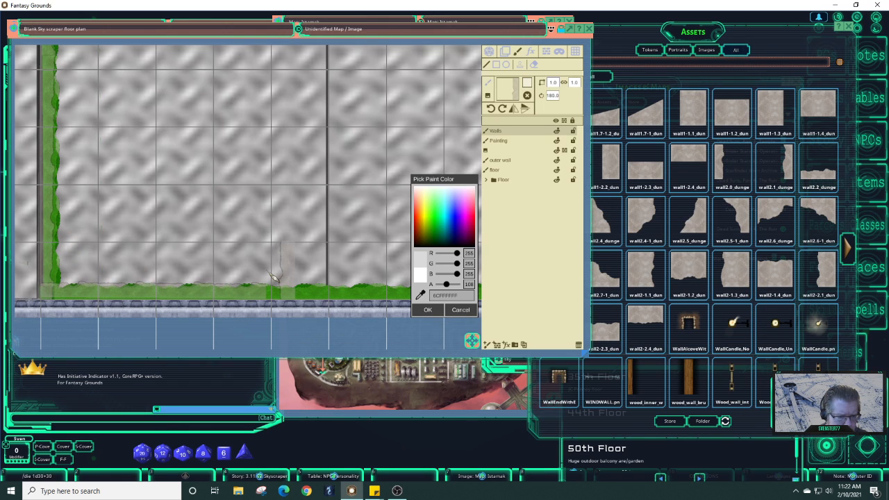
key(Right)
key(Right)
key(Right)
key(Right)
key(Right)
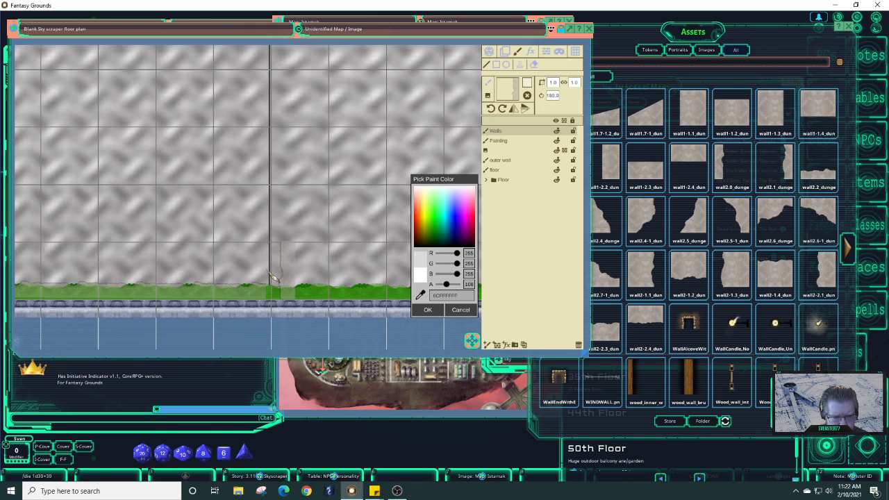
key(Right)
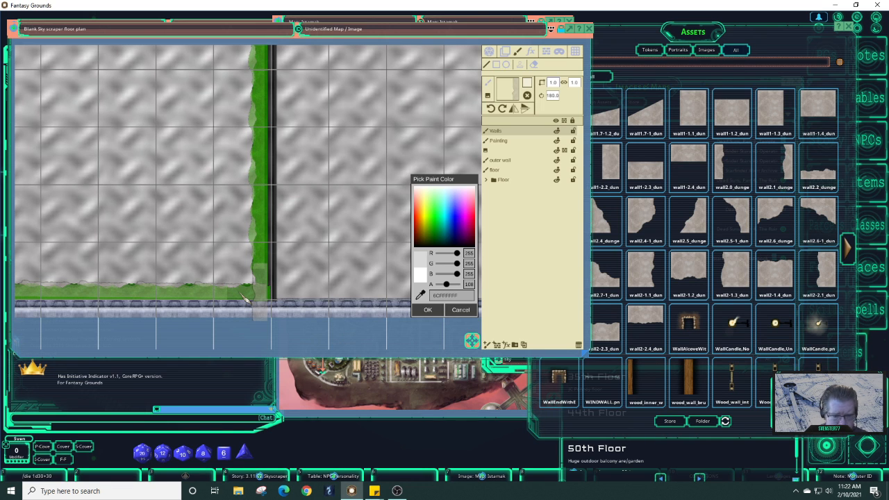
- Paint the translucent wall texture over the green strip up the room's right wall, and cancel the brush color change
key(Up)
key(Up)
key(Up)
key(Up)
key(Up)
key(Up)
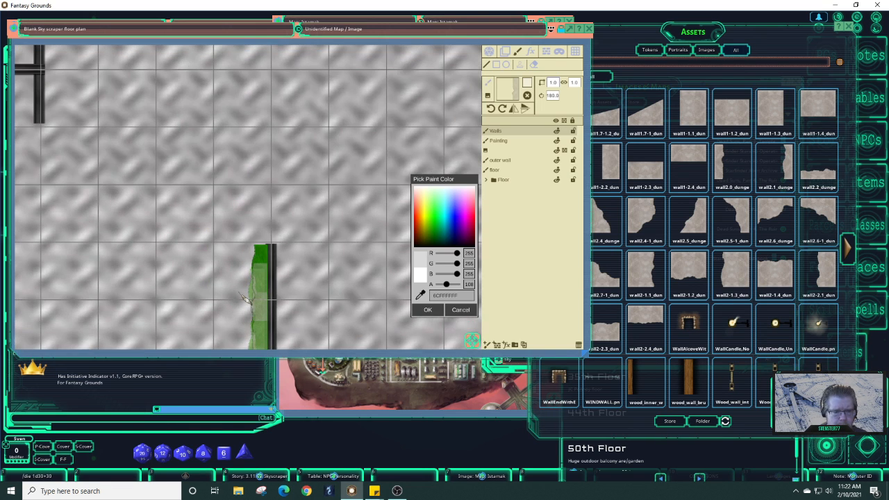
key(Up)
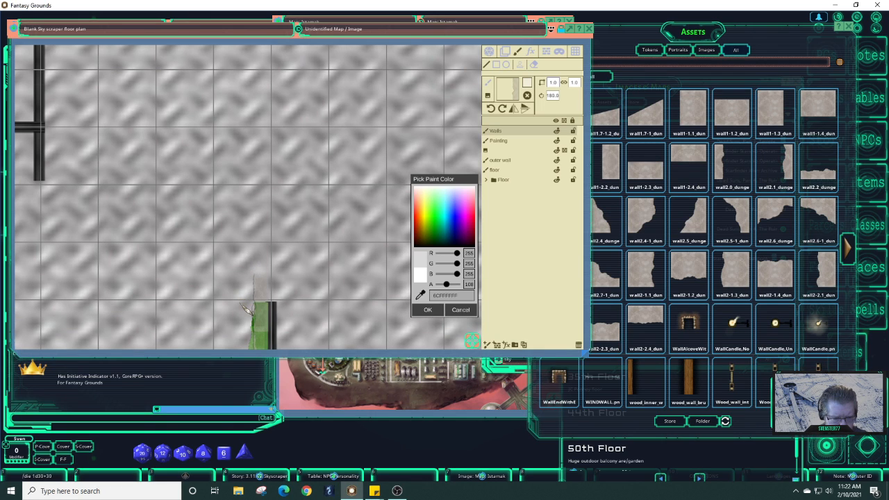
scroll(247, 309, down, 2)
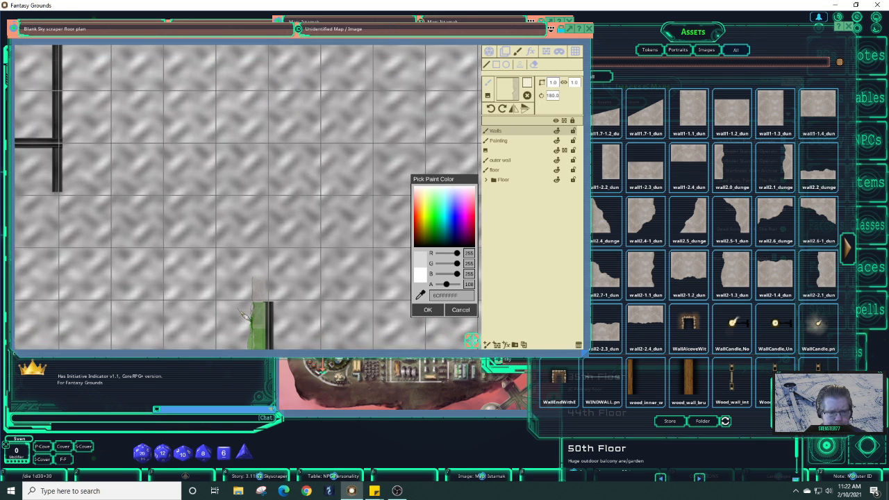
drag(471, 344, 453, 341)
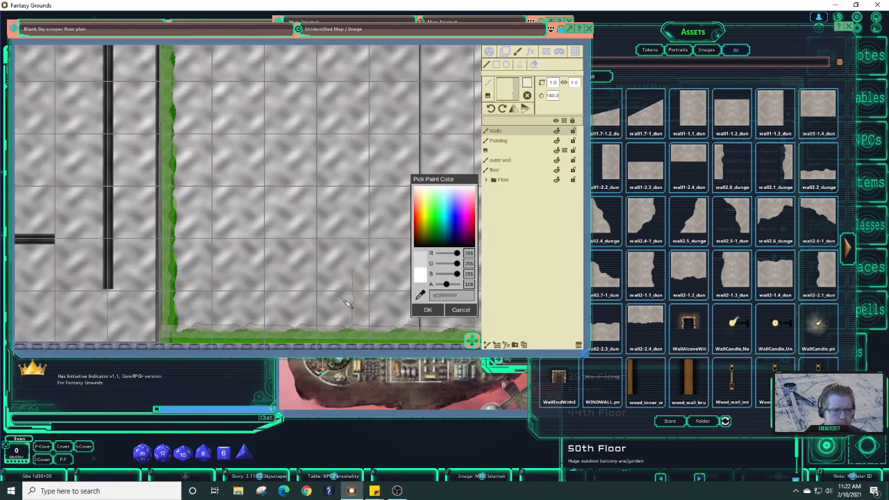
scroll(343, 300, down, 4)
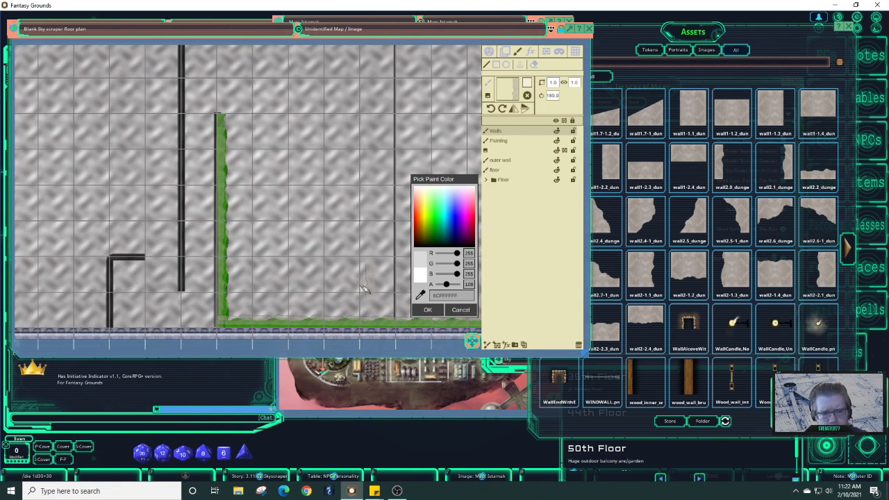
click(460, 310)
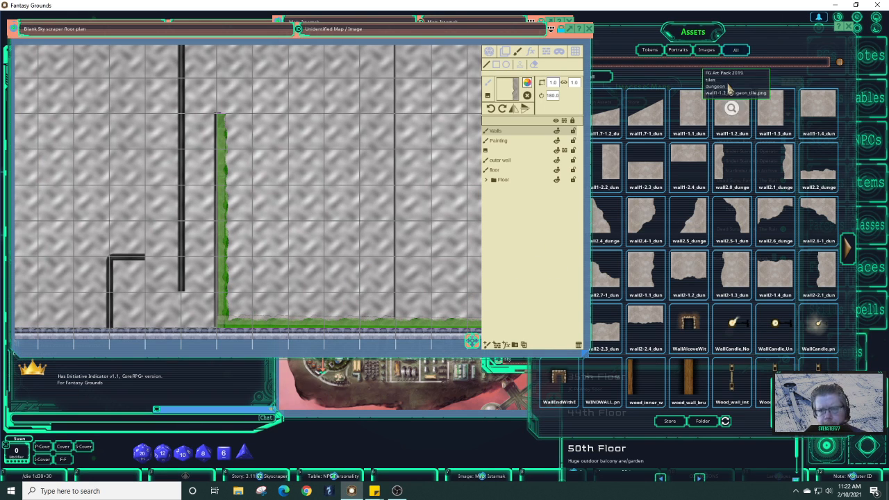
- Search the assets for "cliff"
click(702, 71)
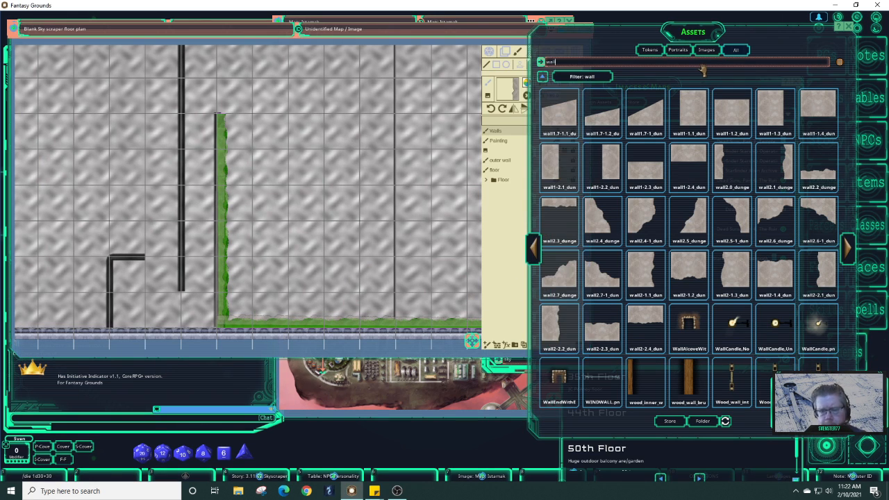
key(BackSpace)
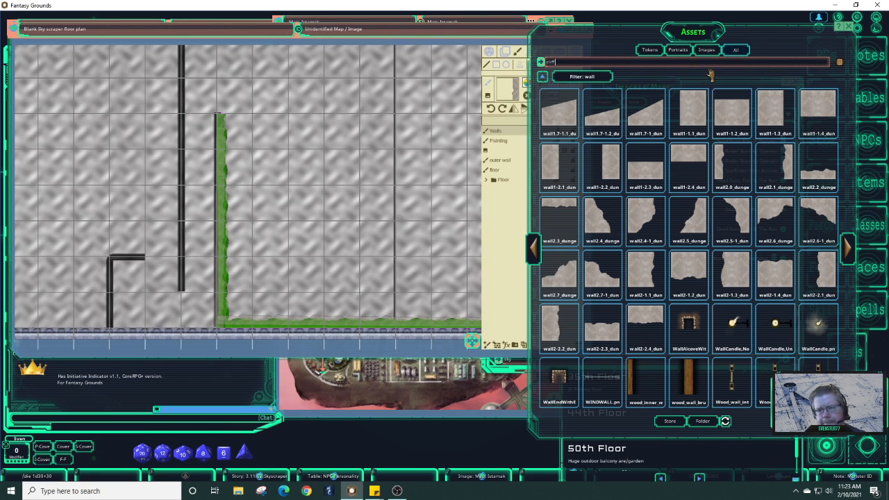
text(cliff)
key(Return)
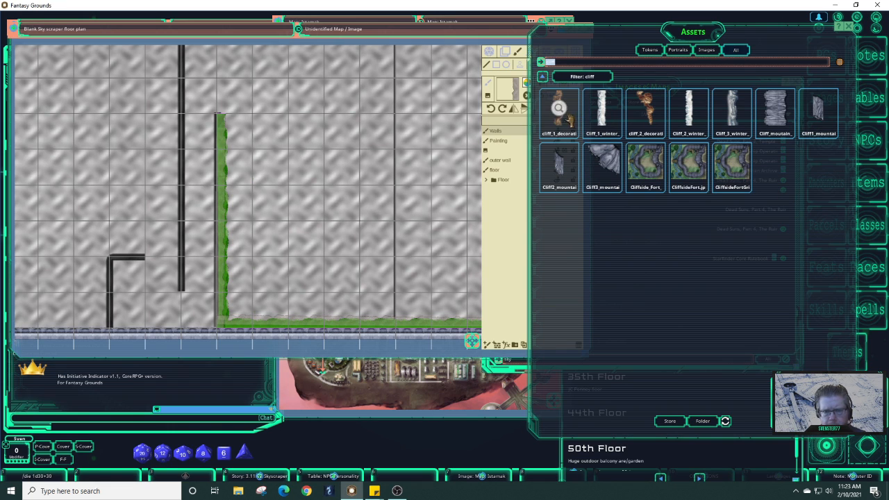
- Load the brown cliff_1 decoration asset as the paint brush and bring the floor plan map to the front
drag(521, 103, 508, 88)
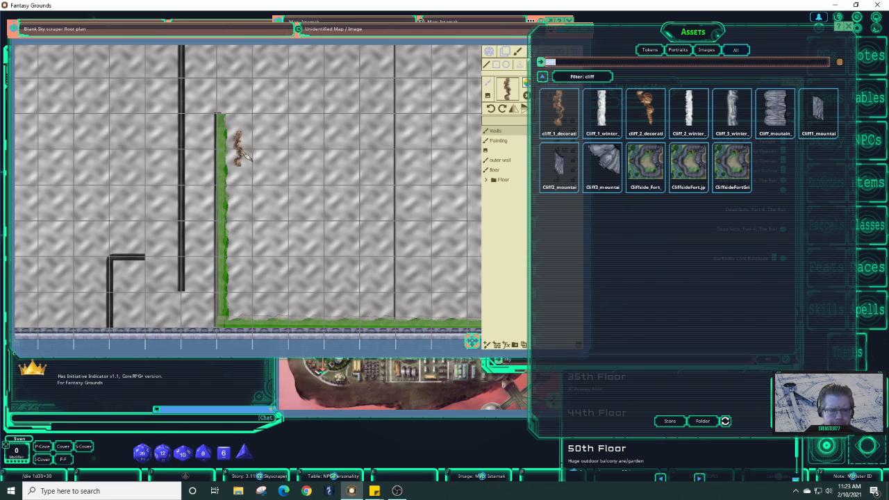
click(244, 148)
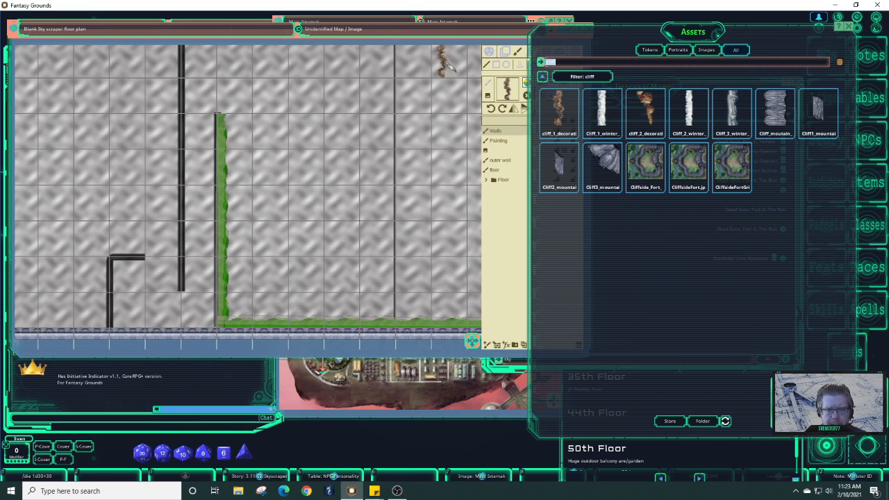
click(403, 30)
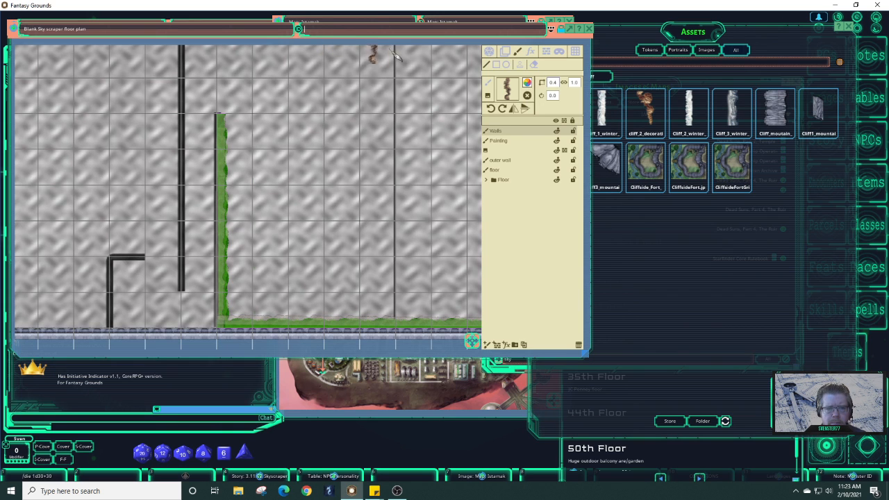
scroll(423, 100, down, 3)
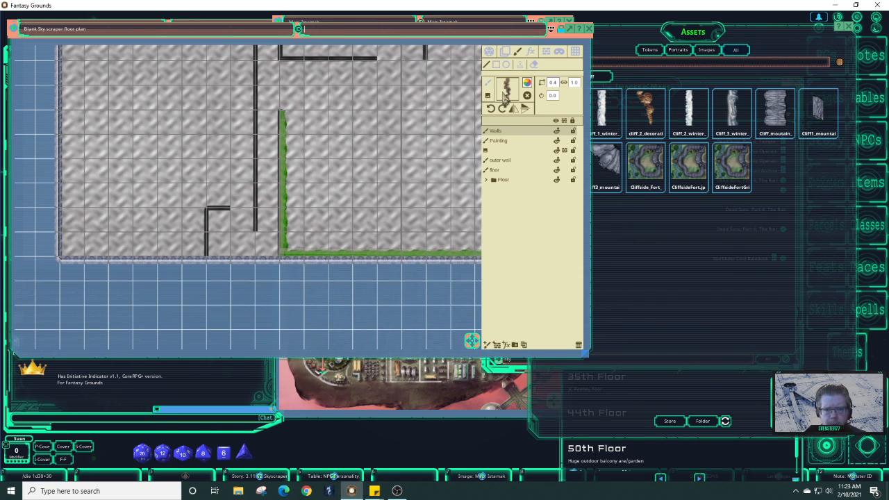
- Scale the cliff brush to a height of 2, unlink its dimensions, and set the height to 2.5
click(574, 84)
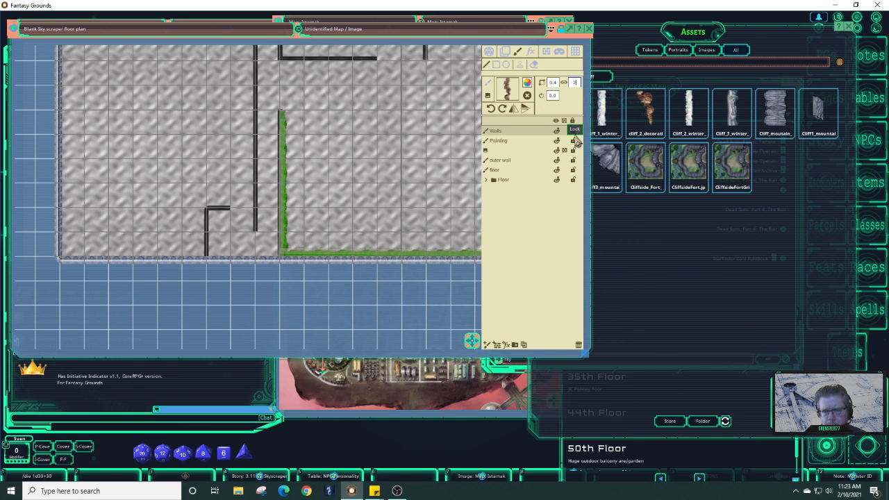
click(564, 83)
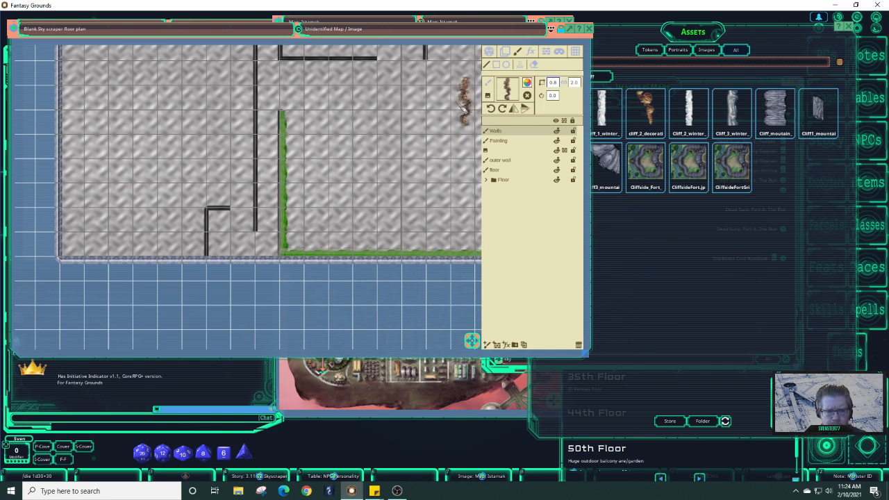
click(574, 83)
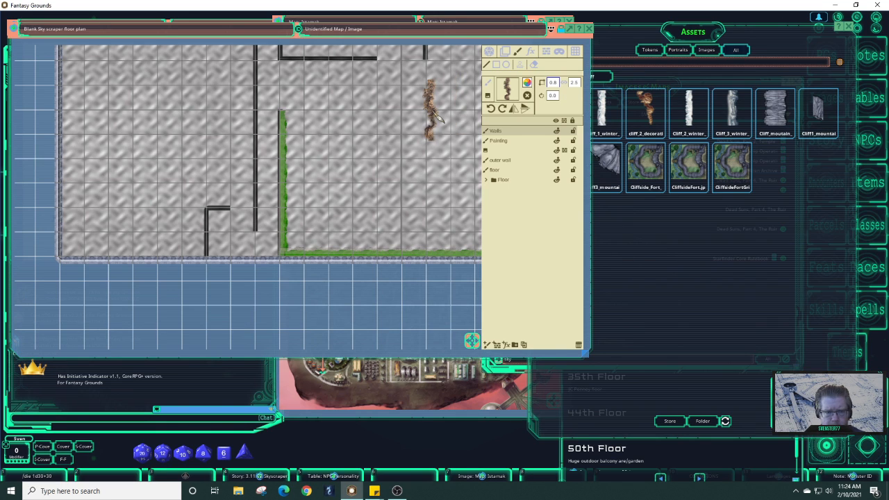
- Tint the cliff brush bright green with the paint color FF33FF47
click(527, 83)
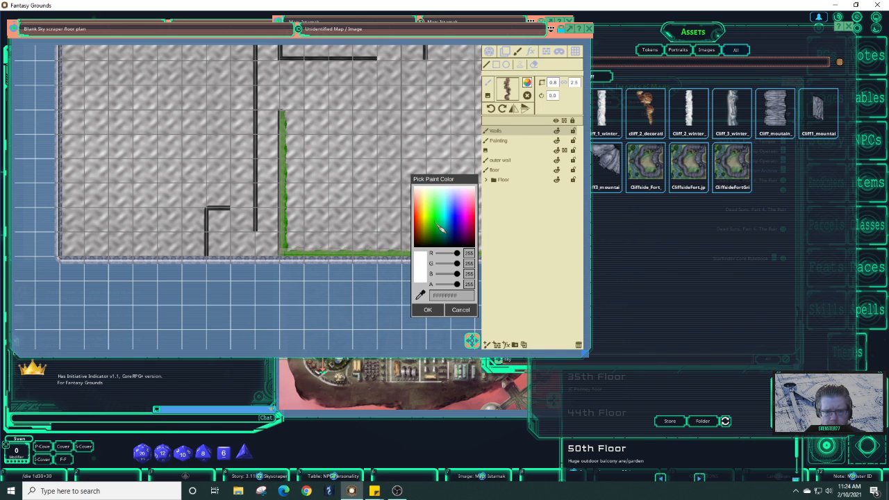
click(442, 236)
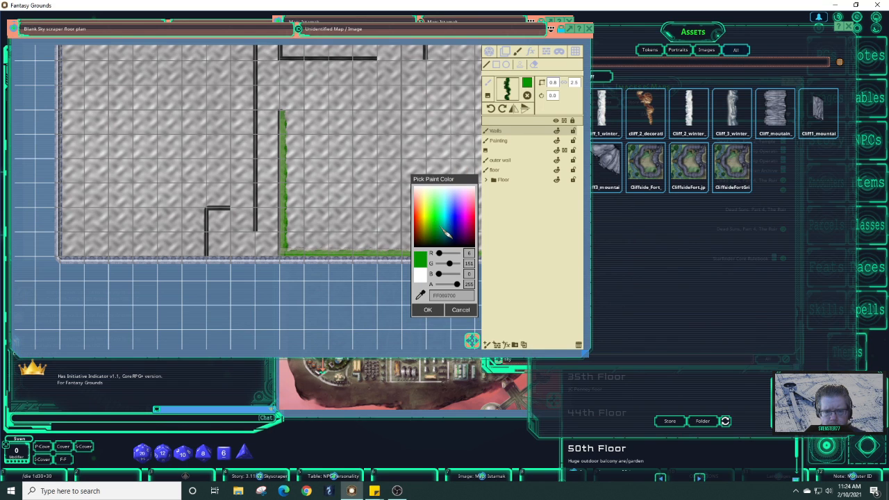
click(439, 215)
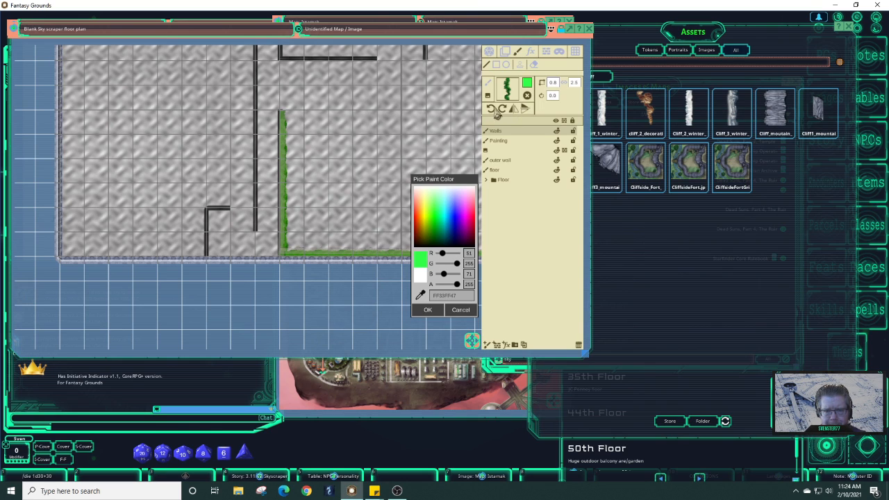
click(434, 310)
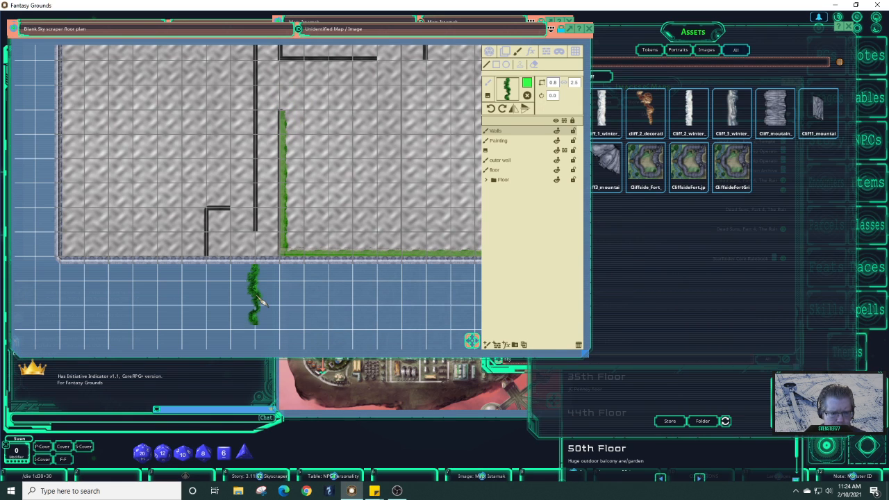
- Paint two test strokes with the bright green cliff brush on the empty area below the floor plan
mouse_move(269, 300)
mouse_down()
mouse_move(309, 306)
mouse_move(314, 316)
mouse_move(305, 313)
mouse_up()
drag(368, 303, 363, 338)
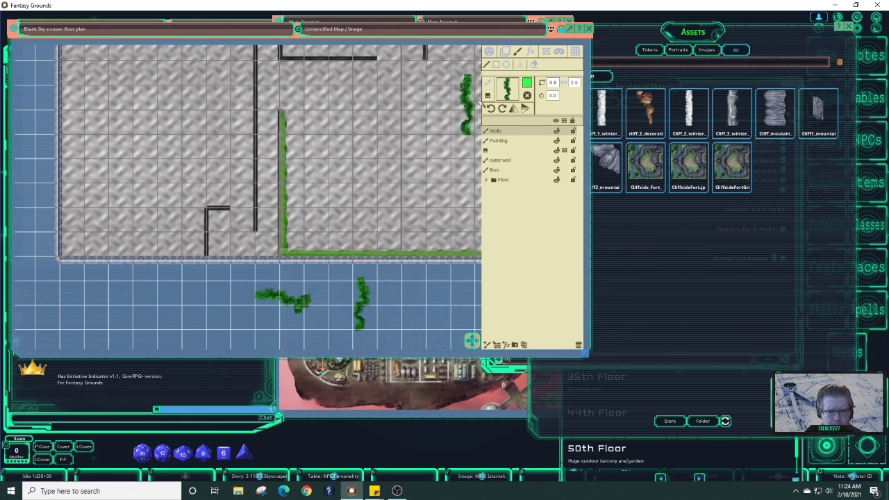
- Tint the cliff brush darker green with paint color FF43A700, try it below the floor plan, and undo the test strokes
click(529, 87)
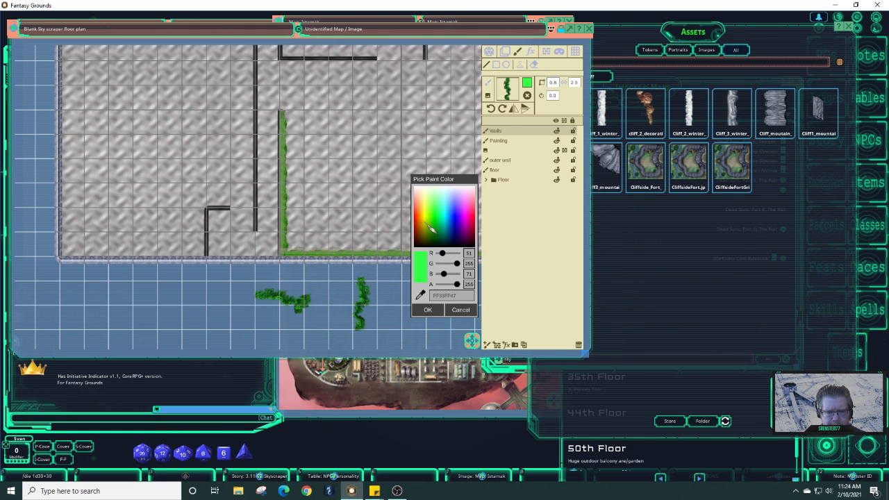
click(437, 233)
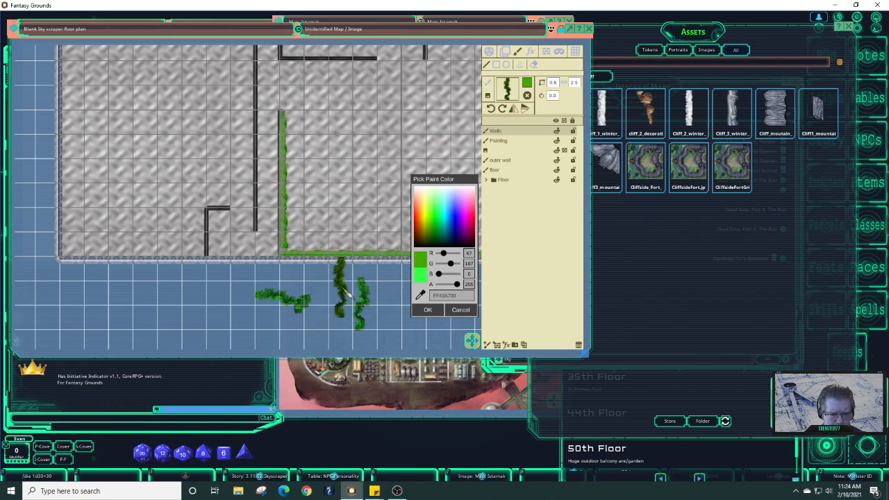
drag(341, 287, 345, 306)
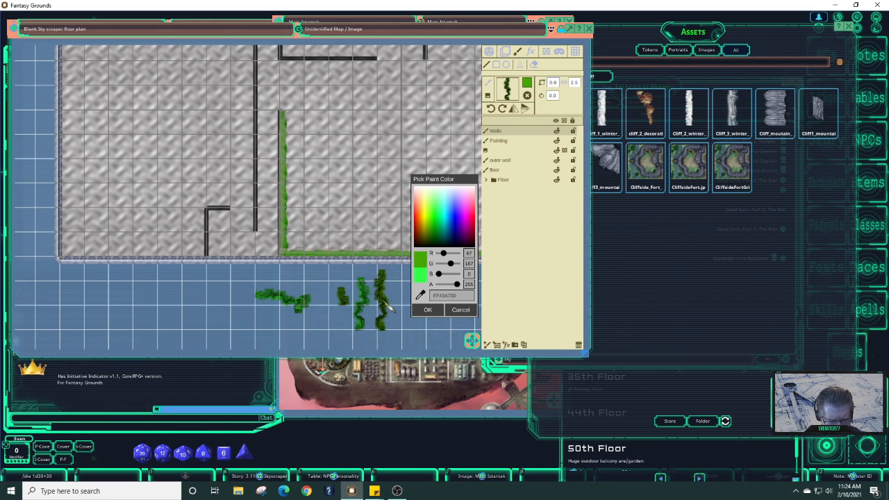
key(ctrl)
key(ctrl+z)
key(ctrl+z)
key(ctrl+z)
key(ctrl+z)
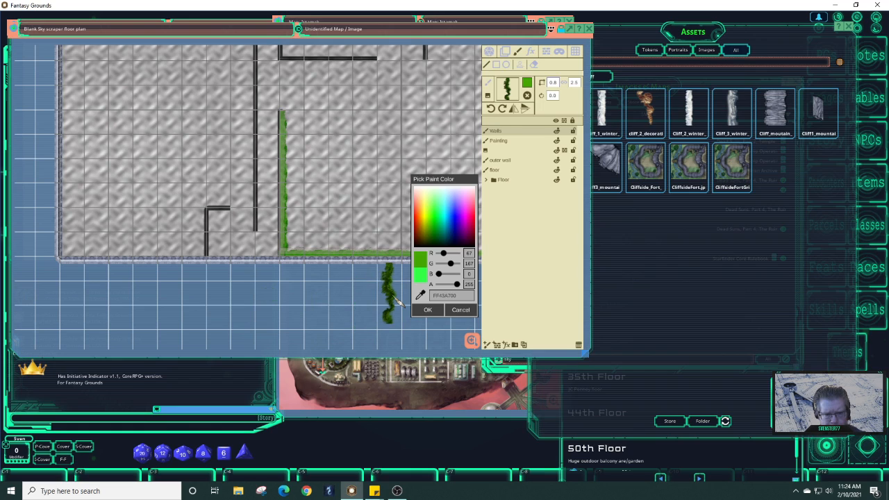
click(428, 310)
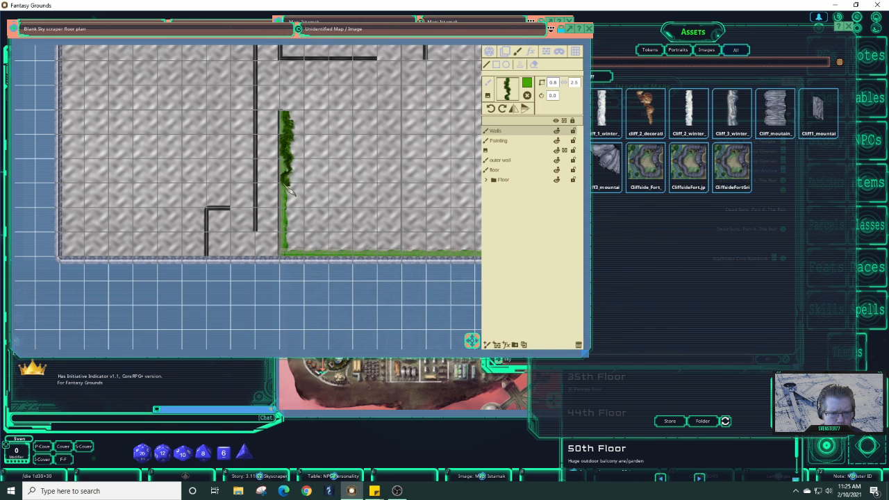
- Paint dark green vines over the west, south and east green walls of the large room, discarding the stray stroke across its north side
mouse_move(287, 186)
mouse_down()
mouse_move(292, 257)
mouse_move(475, 256)
mouse_up()
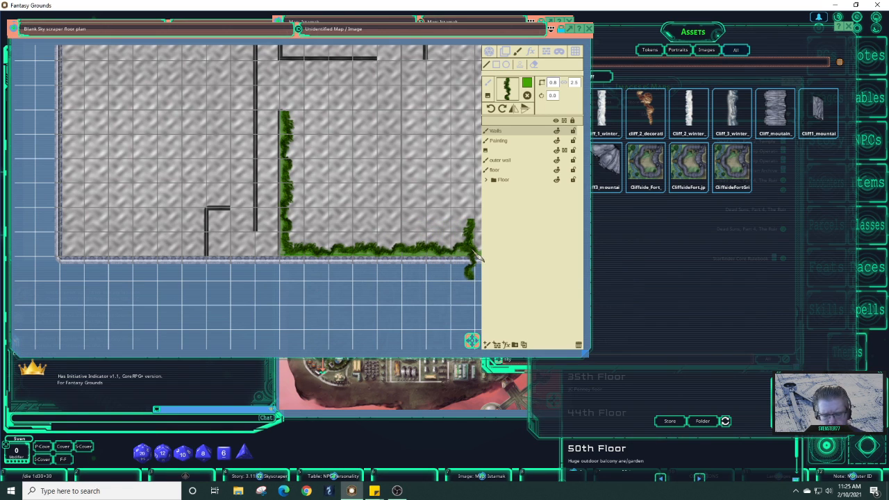
key(Right)
key(Right)
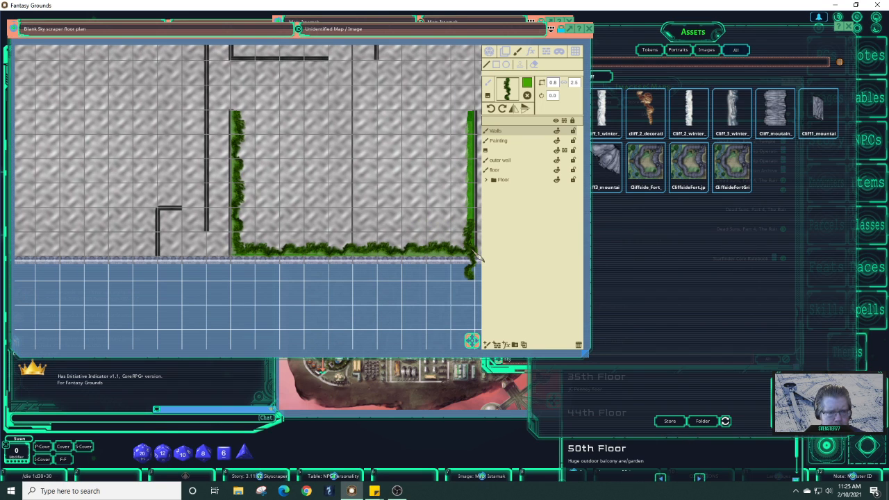
click(474, 251)
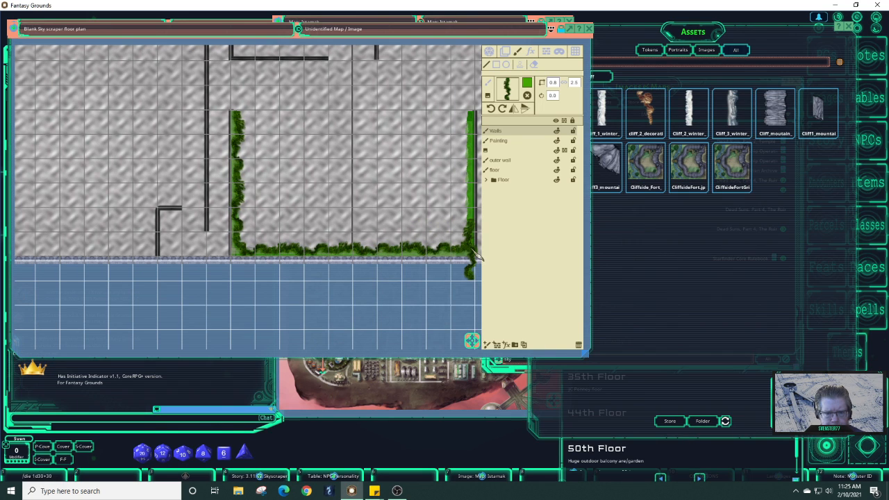
drag(473, 253, 475, 116)
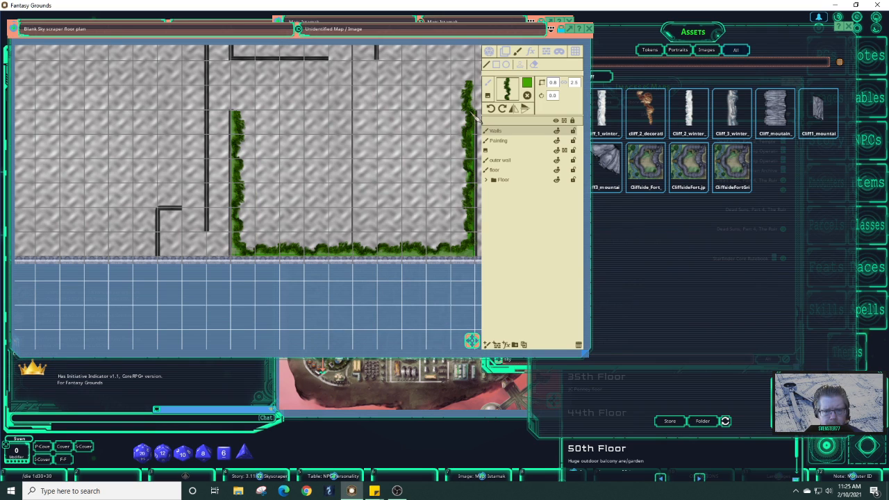
drag(475, 116, 407, 132)
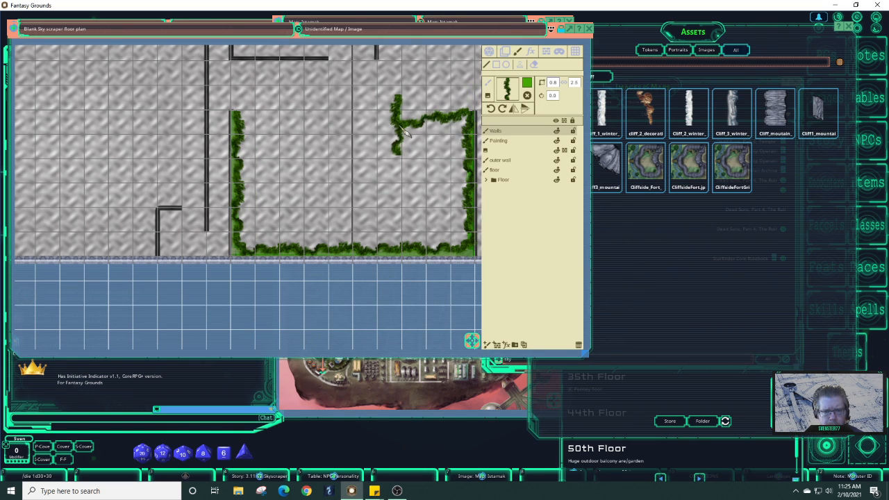
key(Escape)
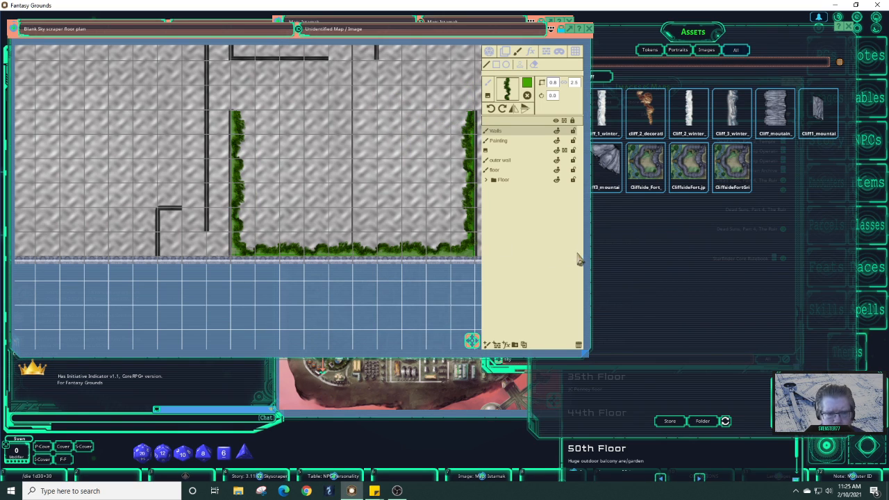
- Link the cliff brush's dimensions again and set its height to 5
scroll(278, 194, up, 5)
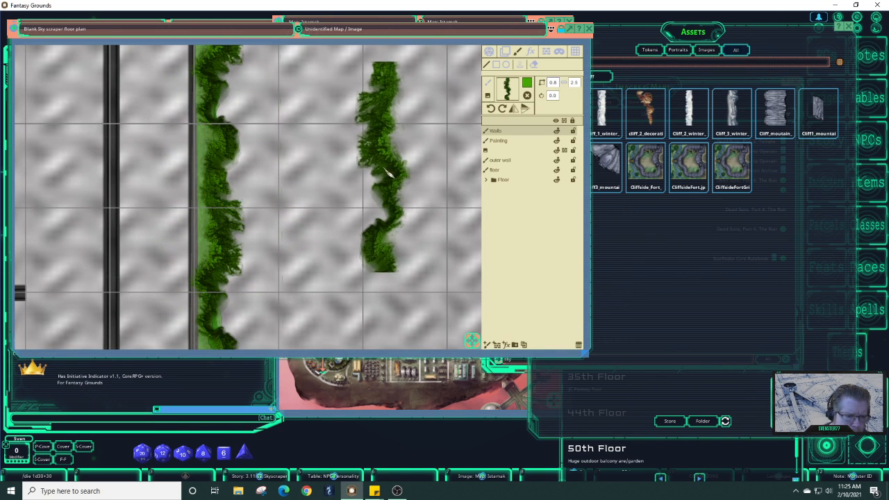
scroll(389, 172, down, 3)
scroll(381, 167, down, 2)
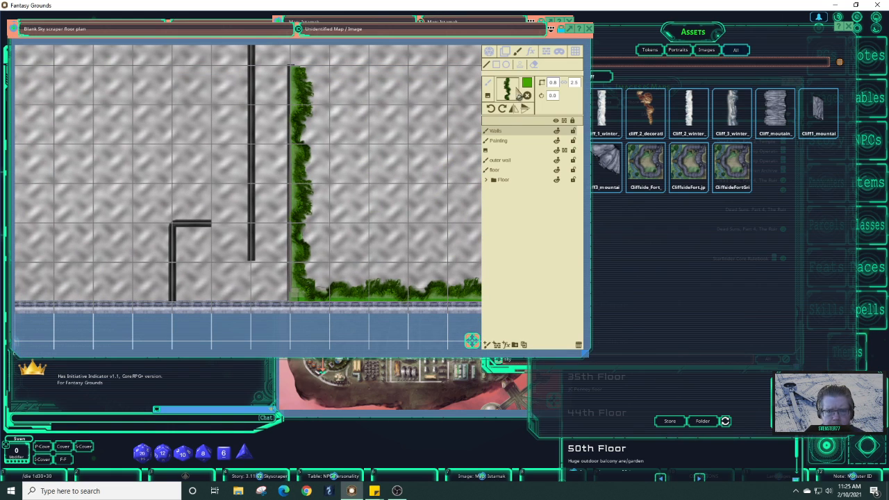
click(573, 83)
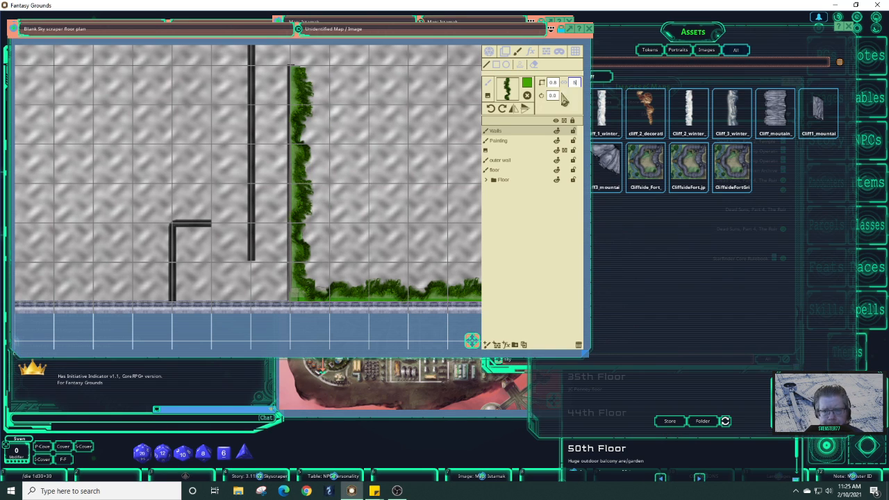
click(564, 82)
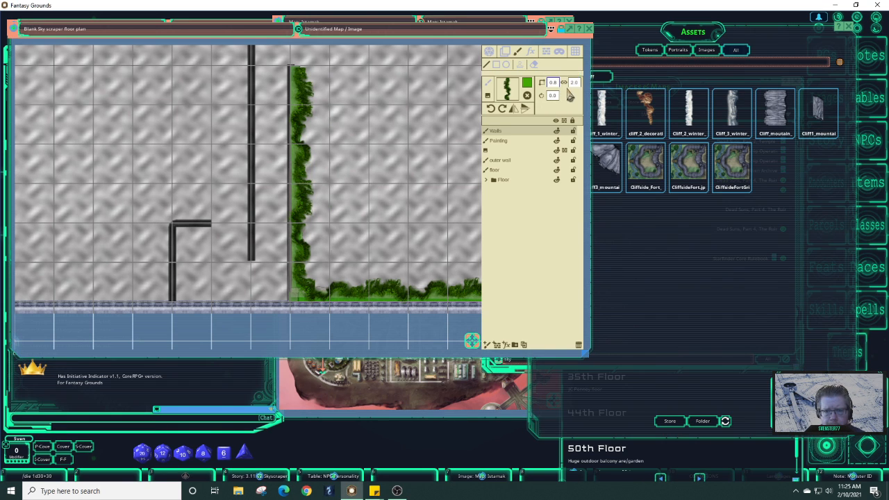
click(574, 83)
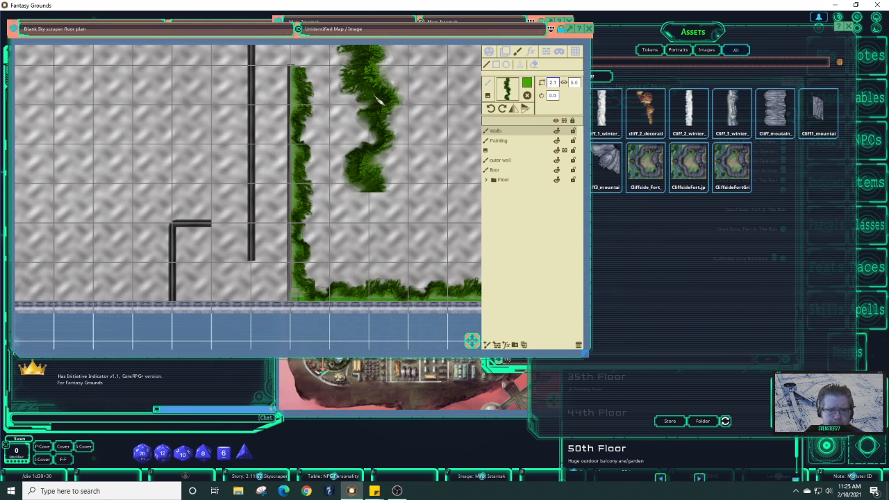
scroll(376, 174, down, 2)
scroll(381, 179, down, 1)
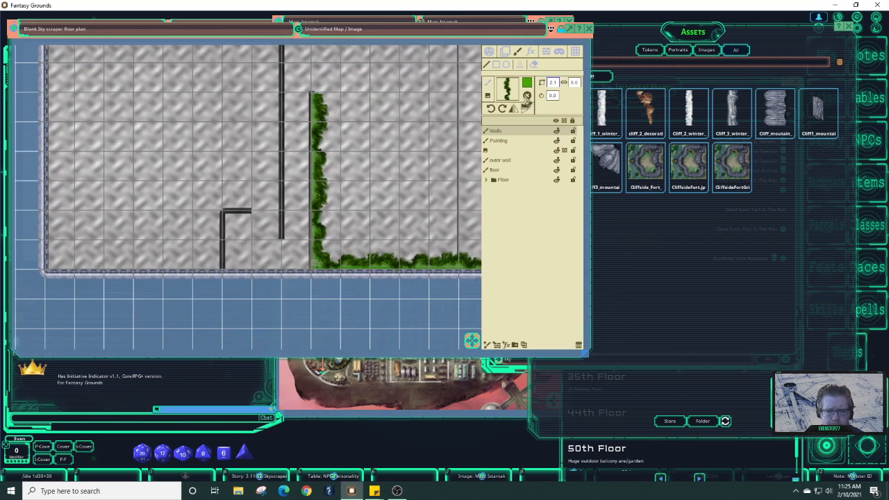
click(528, 82)
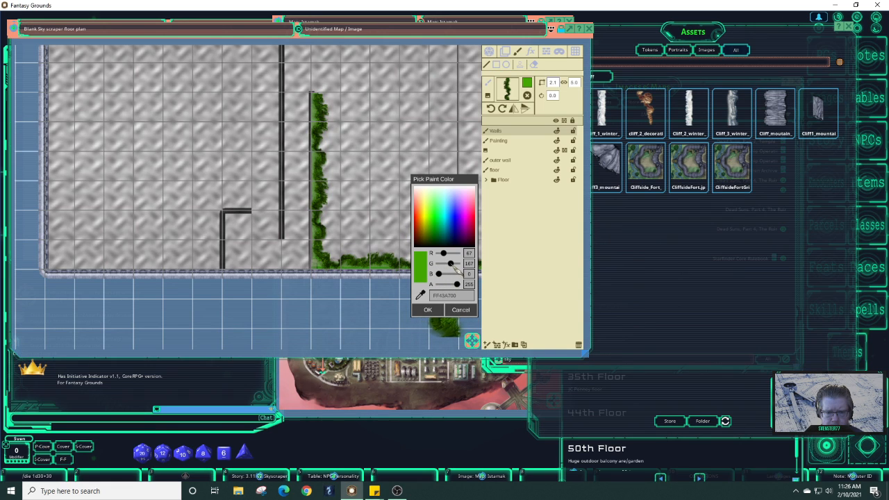
drag(451, 264, 439, 264)
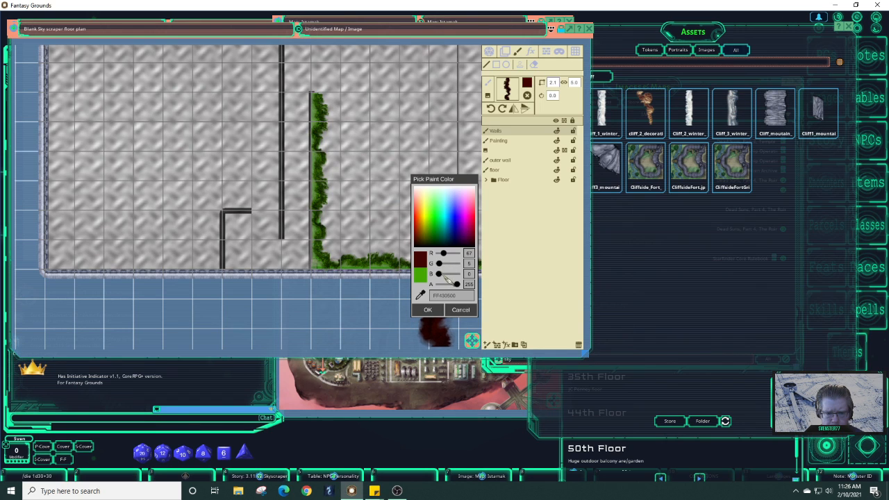
mouse_move(439, 274)
mouse_down()
mouse_move(449, 274)
mouse_move(452, 255)
mouse_up()
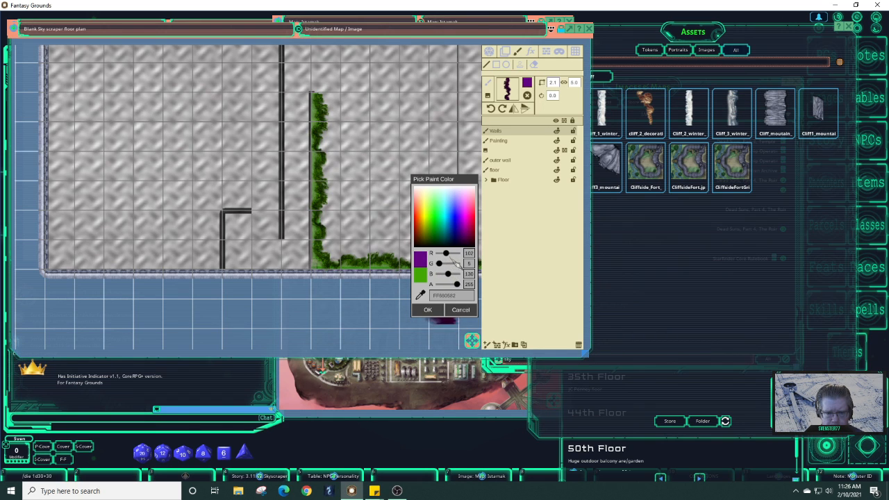
click(462, 310)
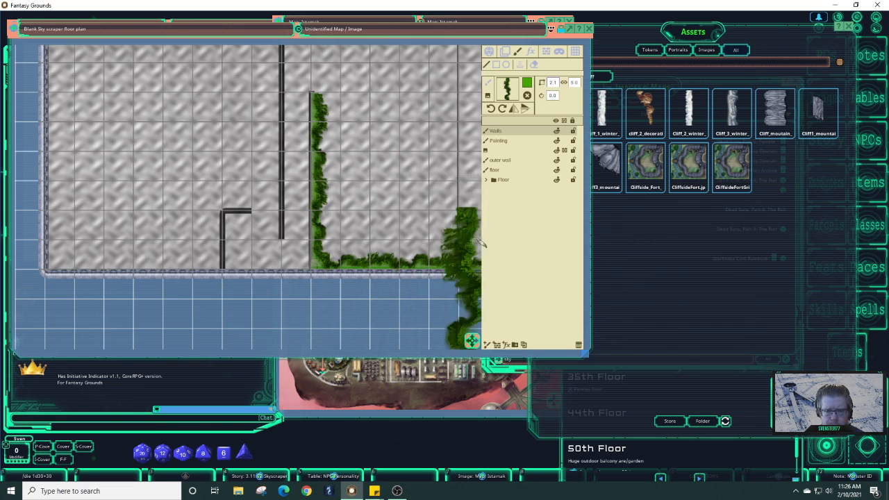
- Reset the cliff brush to its original color and size, and set its height to 5
click(530, 97)
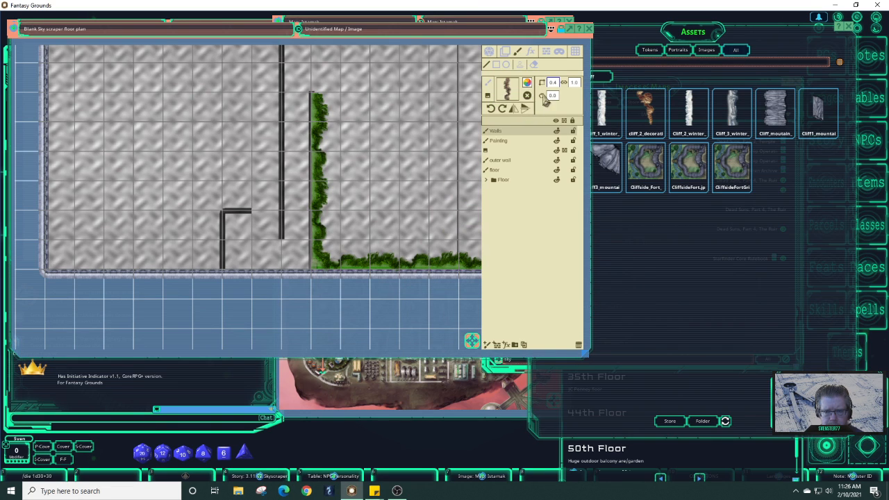
click(574, 83)
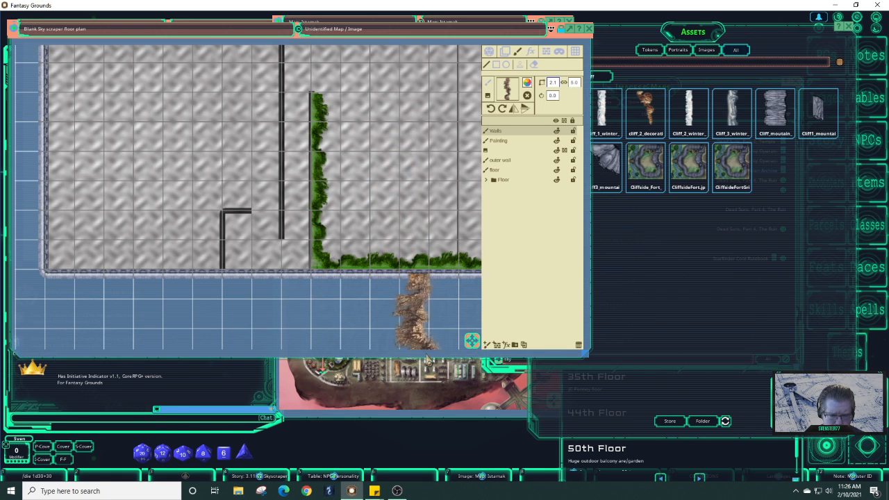
drag(474, 343, 473, 342)
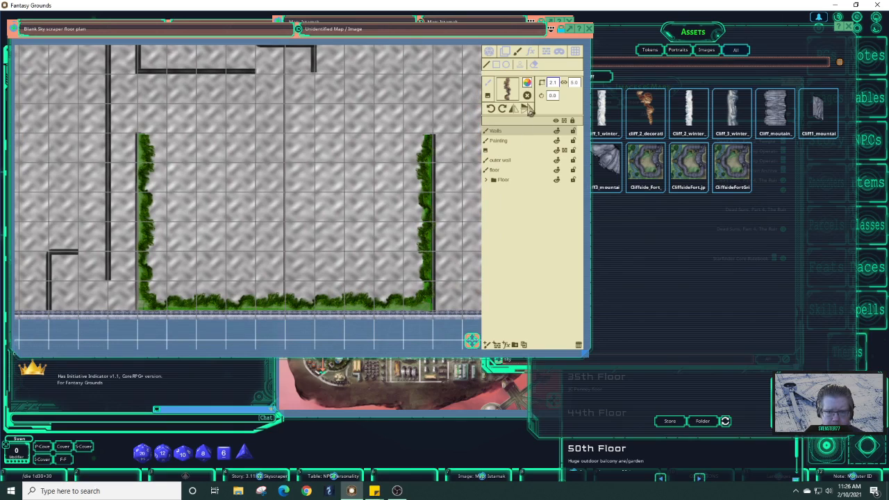
click(528, 97)
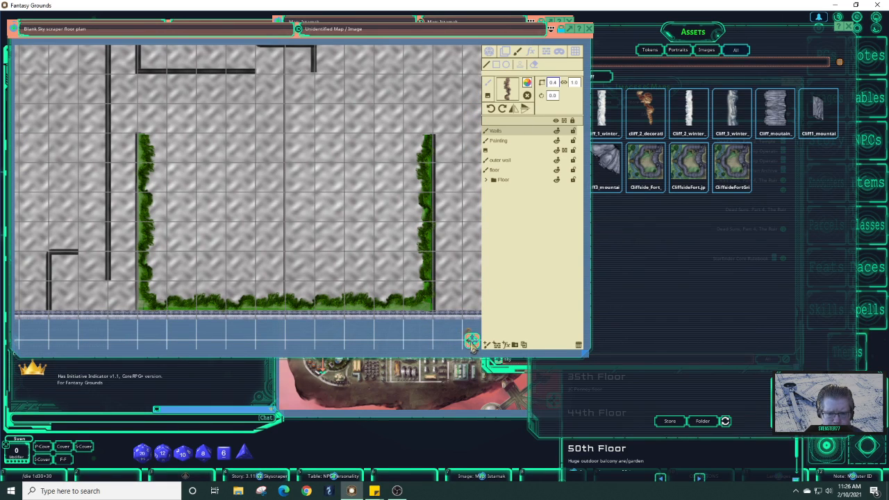
click(576, 85)
text(5)
key(Return)
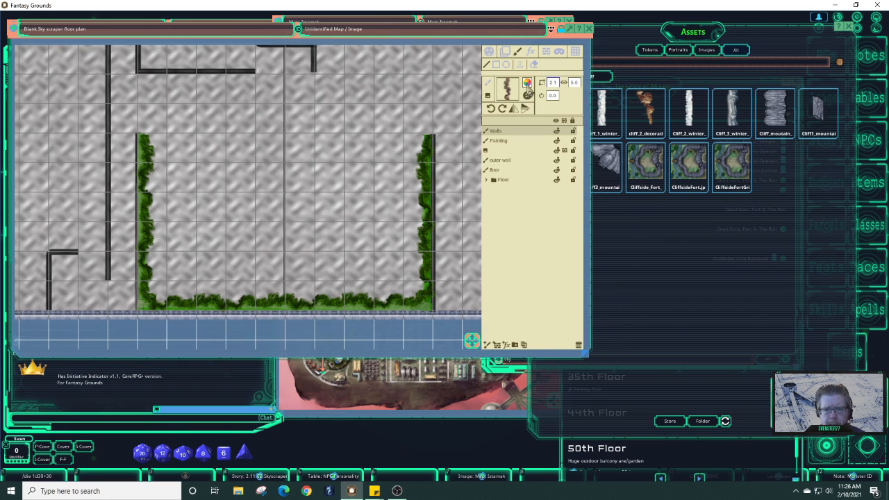
- Try the brown cliff brush at alpha 108 (6CFFFFFF) along the room's west wall and undo the stroke
click(527, 82)
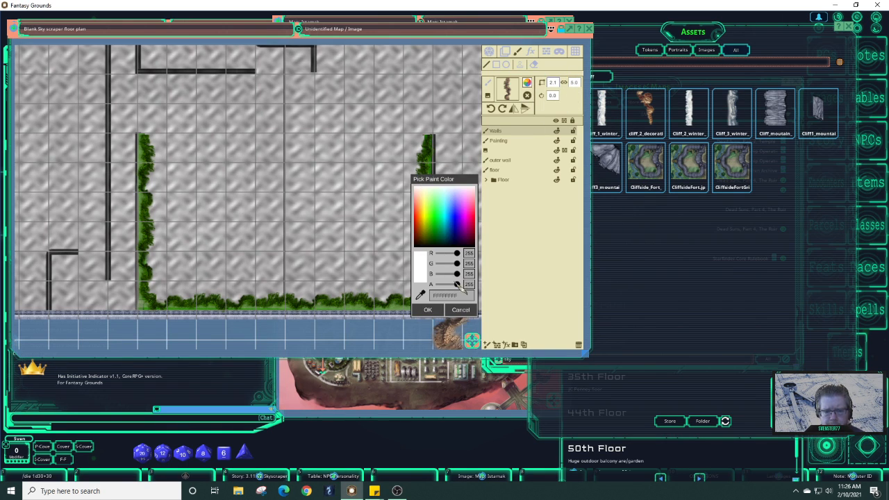
drag(457, 285, 457, 290)
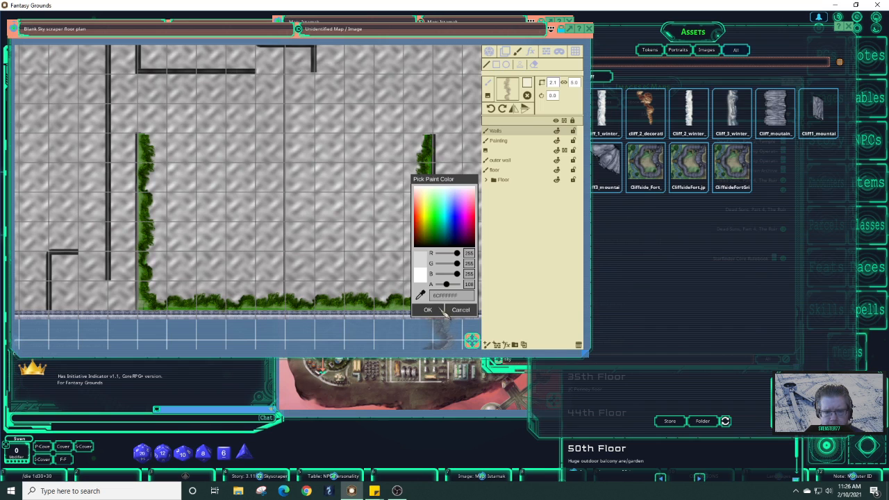
click(437, 310)
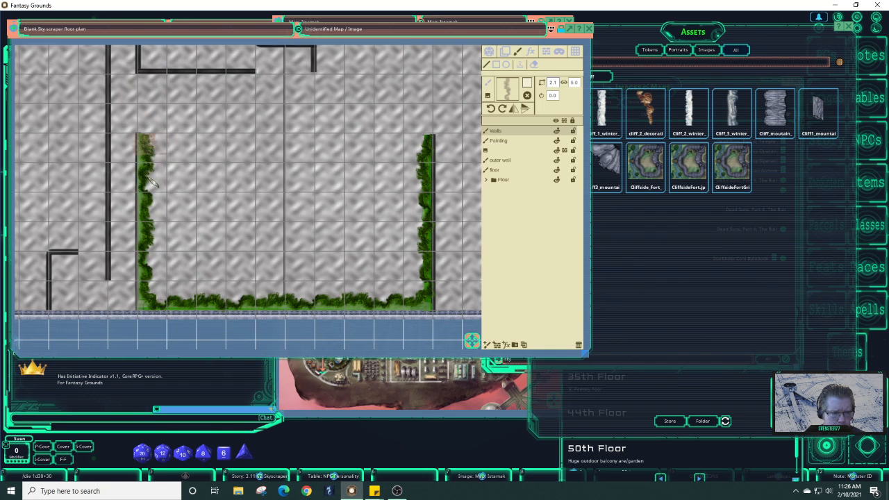
mouse_move(153, 182)
mouse_down()
mouse_move(154, 170)
mouse_move(148, 215)
mouse_move(158, 311)
mouse_up()
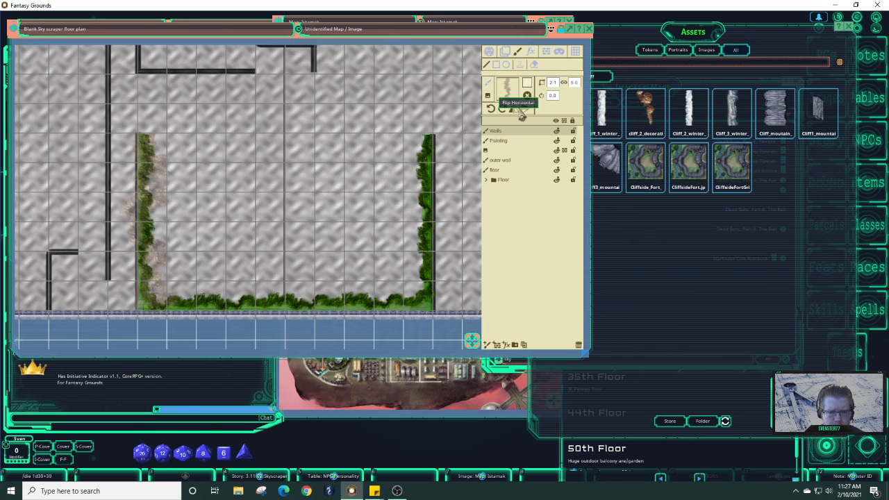
key(ctrl+z)
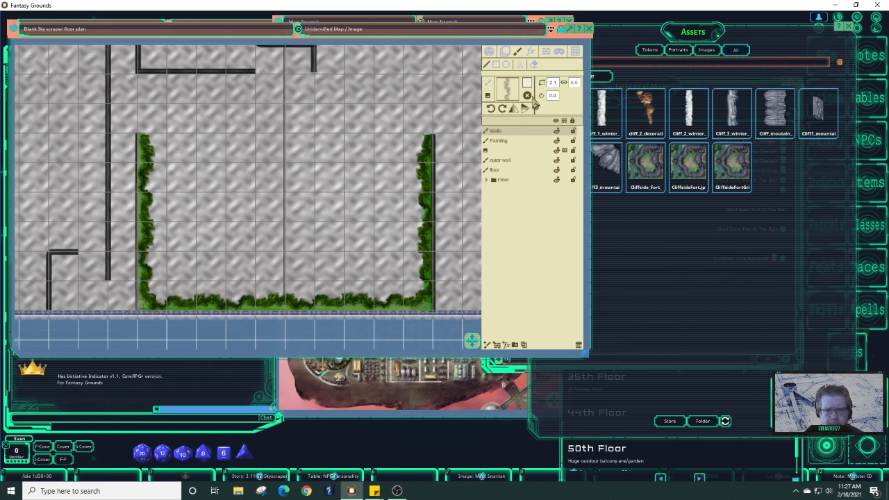
- Set the brown cliff brush's paint color alpha to 170 (AAFFFFFF)
click(527, 83)
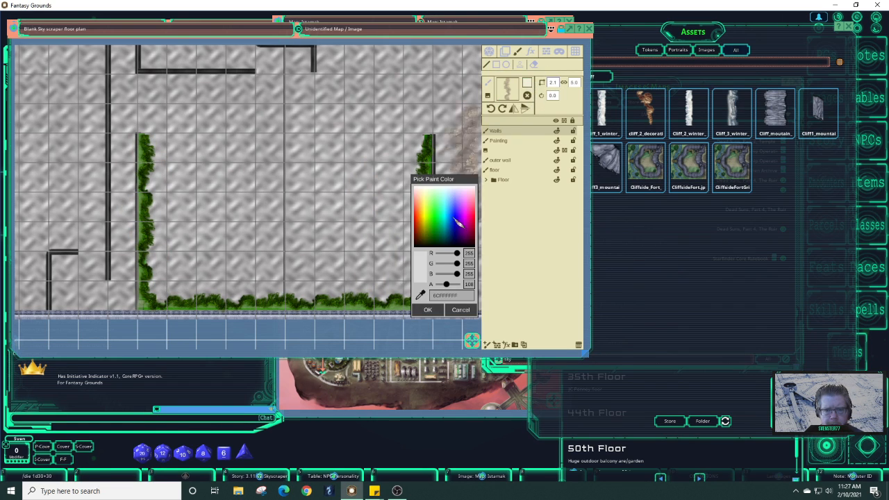
drag(450, 288, 456, 289)
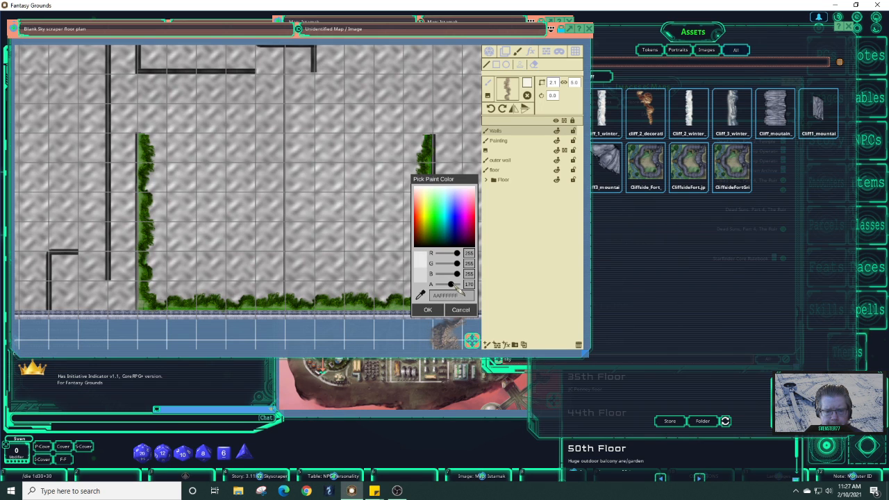
click(428, 310)
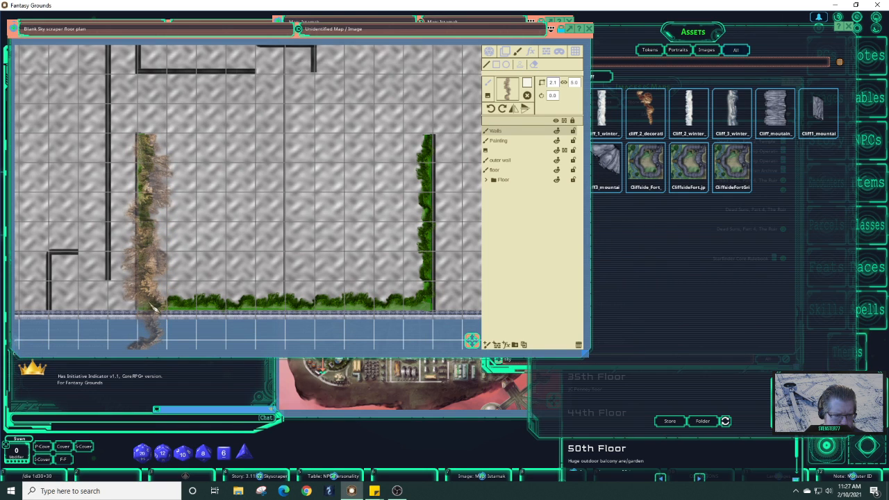
- Paint the semi-transparent brown cliff brush along the room's west, south and east walls
drag(154, 308, 371, 303)
drag(400, 301, 432, 216)
drag(430, 166, 428, 142)
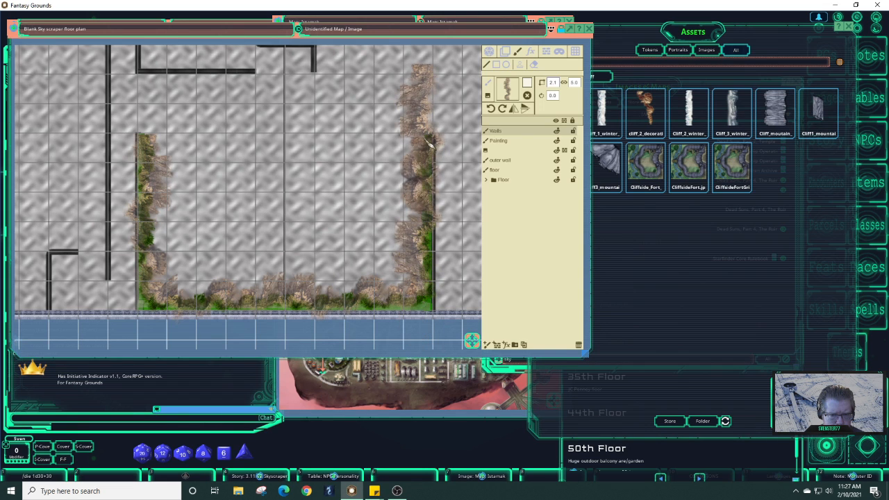
click(426, 141)
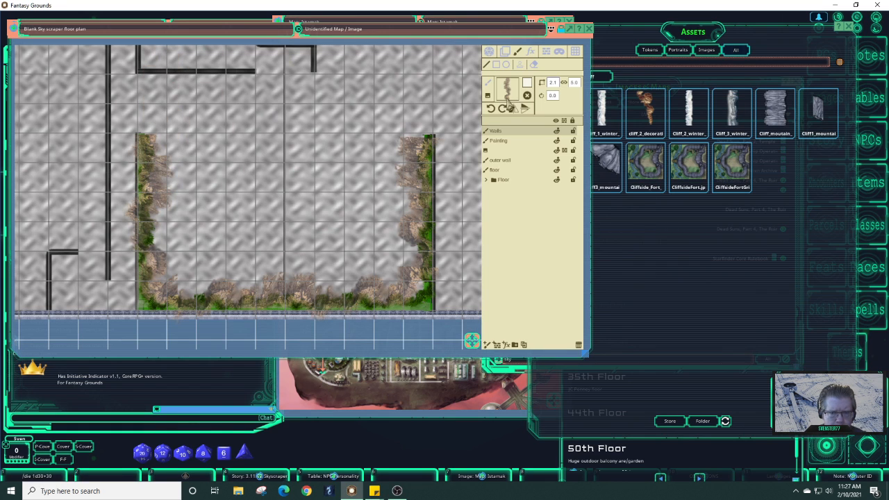
- Rotate the brown cliff brush to 180 degrees and paint a second pass over the room's west, south and east walls
click(491, 109)
click(491, 109)
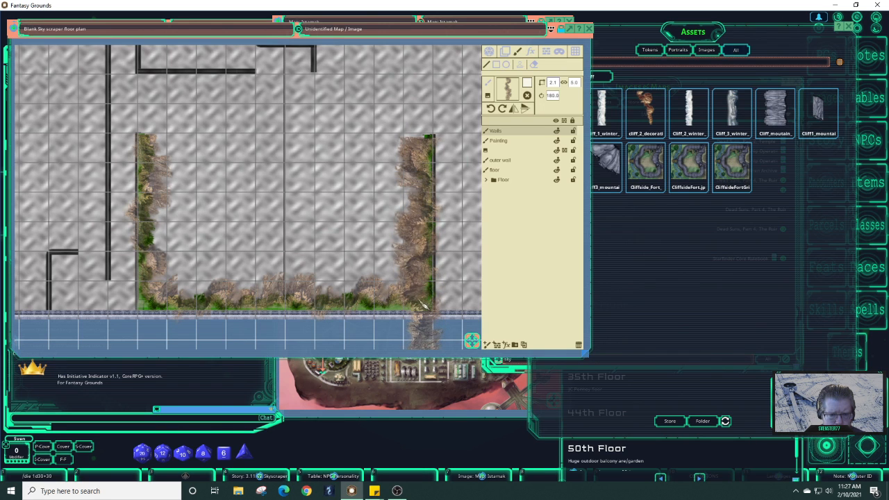
mouse_move(421, 305)
mouse_down()
mouse_move(169, 305)
mouse_move(157, 287)
mouse_move(162, 132)
mouse_move(341, 224)
mouse_up()
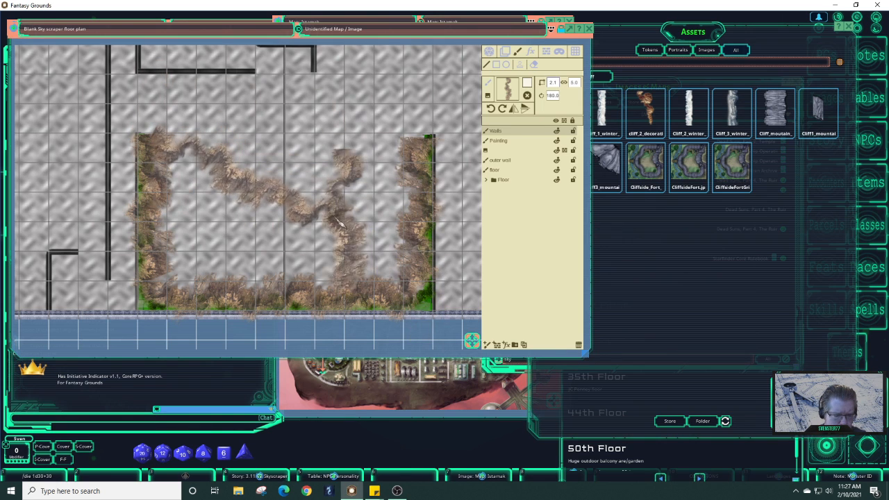
right_click(338, 217)
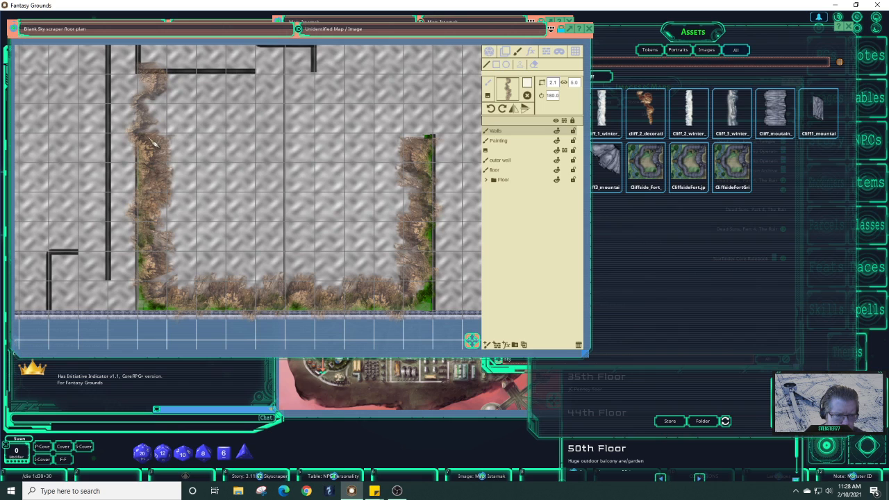
mouse_move(149, 136)
mouse_down()
mouse_move(154, 226)
mouse_move(167, 263)
mouse_up()
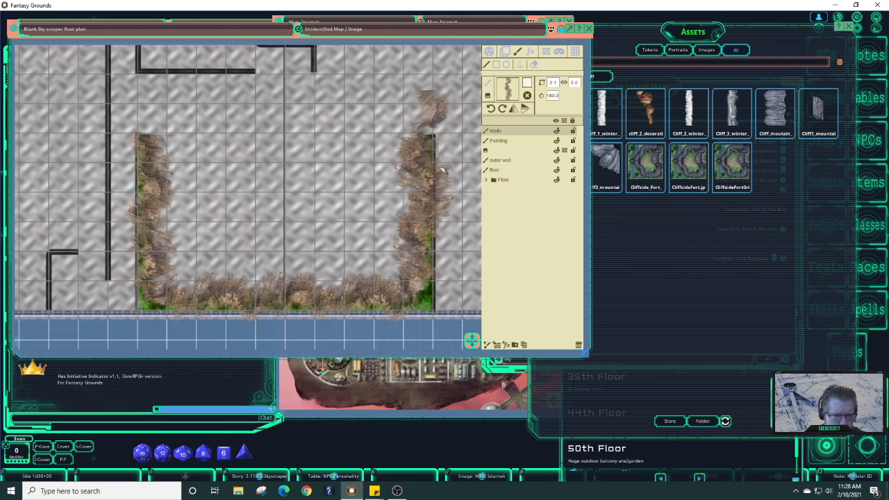
drag(422, 143, 424, 182)
mouse_move(425, 226)
mouse_down()
mouse_move(424, 203)
mouse_move(420, 217)
mouse_up()
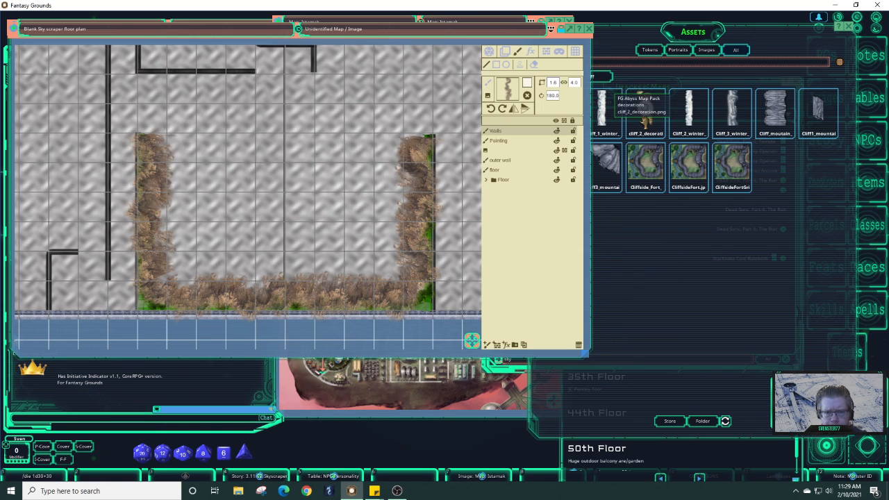
- Load the cliff_2_decoration asset as the paint brush and set its paint color alpha to 170 (AAFFFFFF)
drag(645, 118, 442, 143)
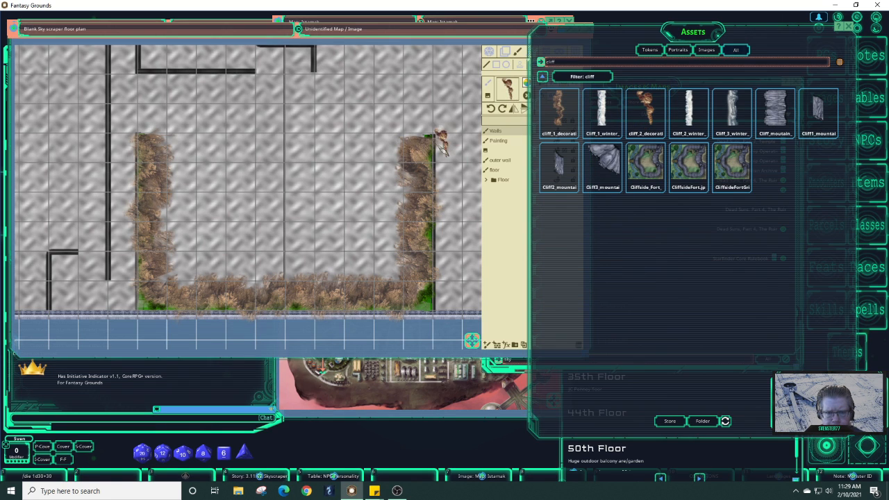
click(515, 208)
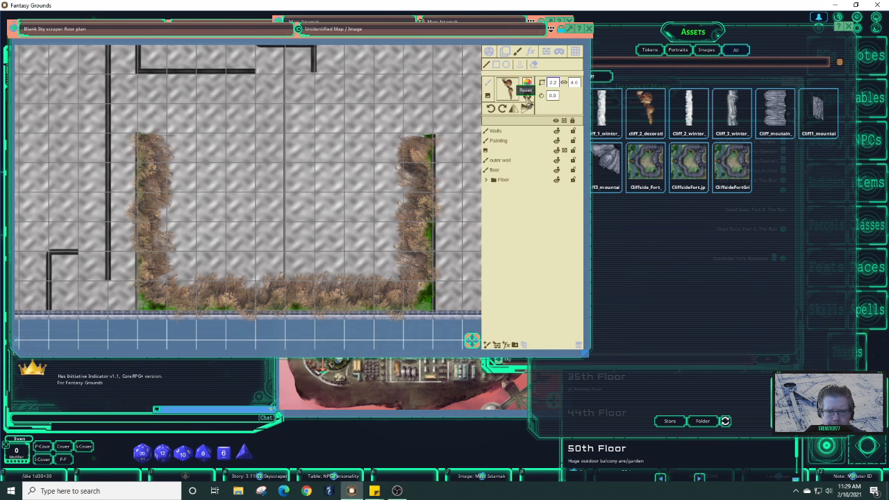
click(527, 82)
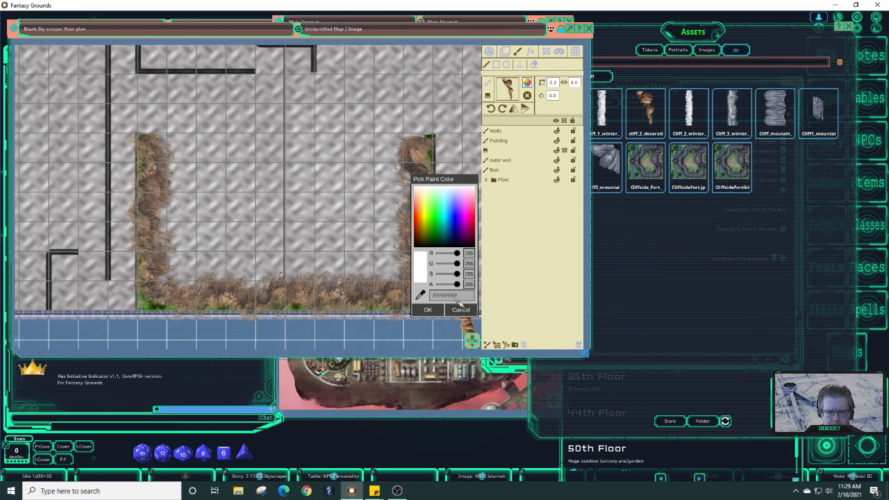
drag(457, 284, 456, 289)
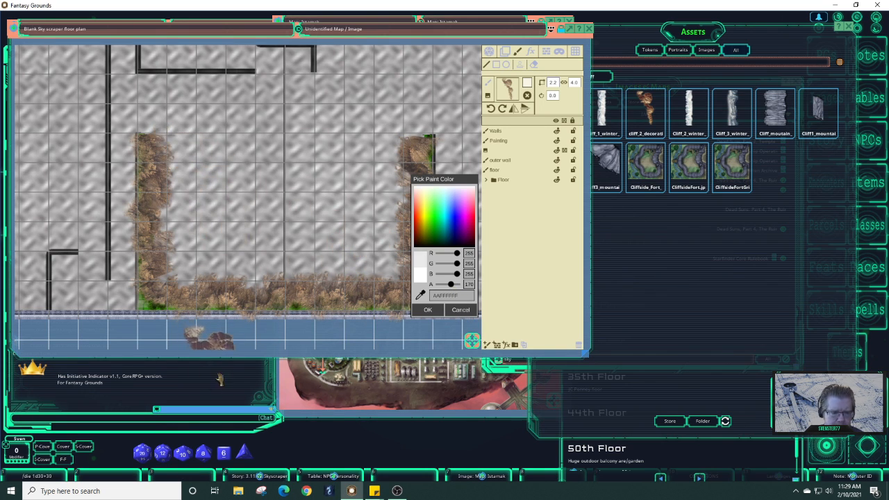
click(429, 310)
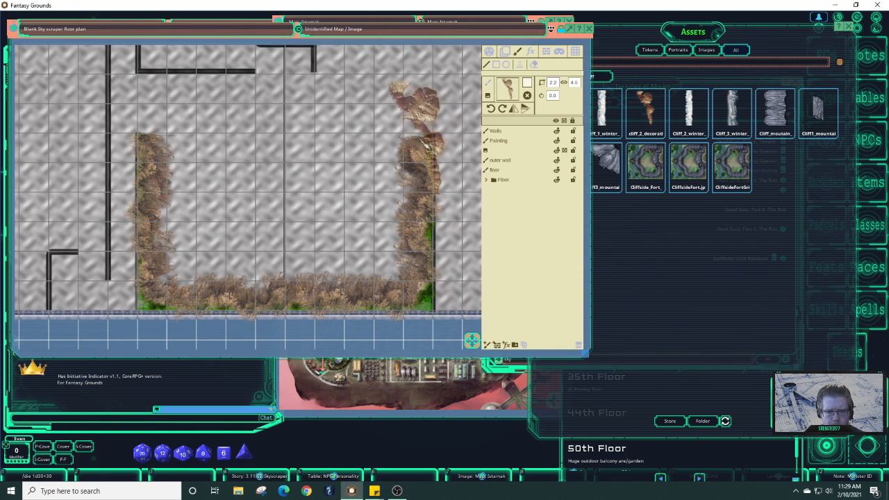
- Try the cliff_2_decoration brush at alpha 170 along the room's east and south walls and undo the strokes
click(424, 194)
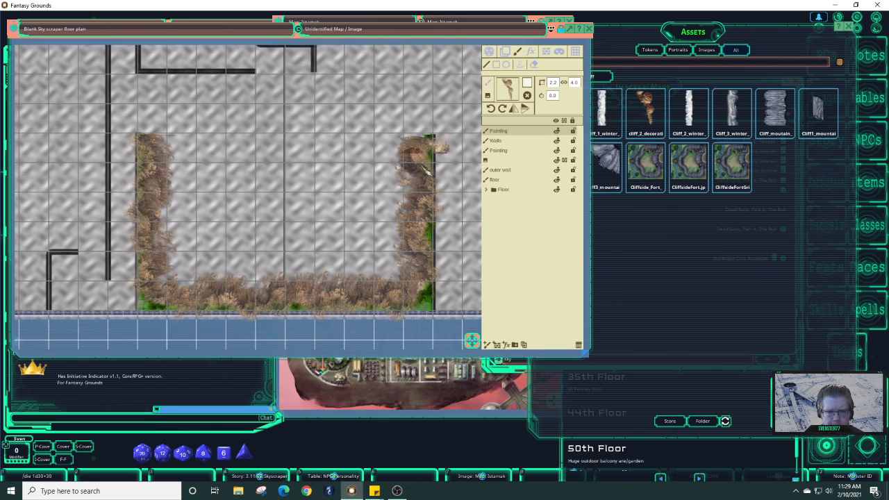
mouse_move(425, 207)
mouse_down()
mouse_move(439, 261)
mouse_move(434, 305)
mouse_move(451, 167)
mouse_up()
key(ctrl+z)
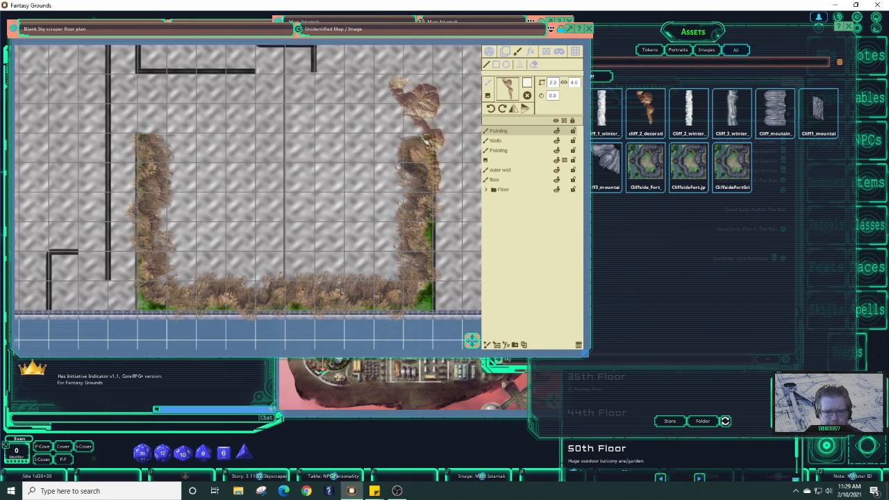
mouse_move(427, 137)
mouse_down()
mouse_move(421, 240)
mouse_move(429, 312)
mouse_move(340, 292)
mouse_move(236, 297)
mouse_up()
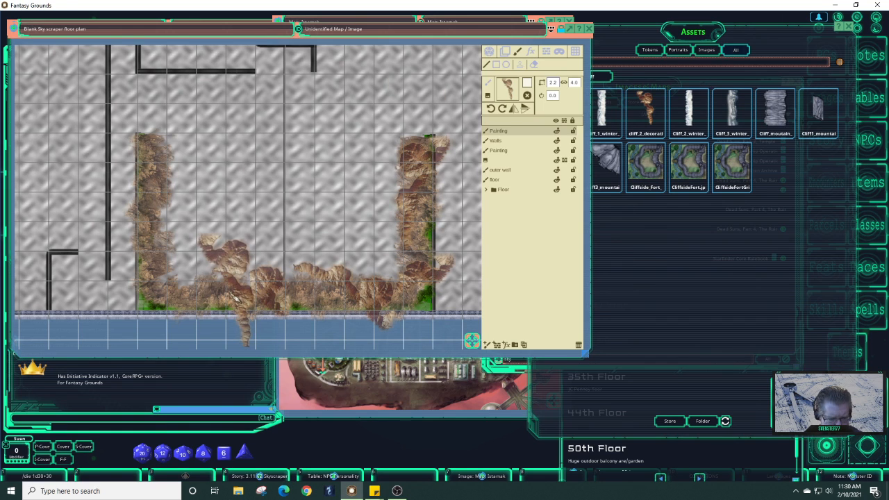
key(ctrl+z)
key(ctrl+z)
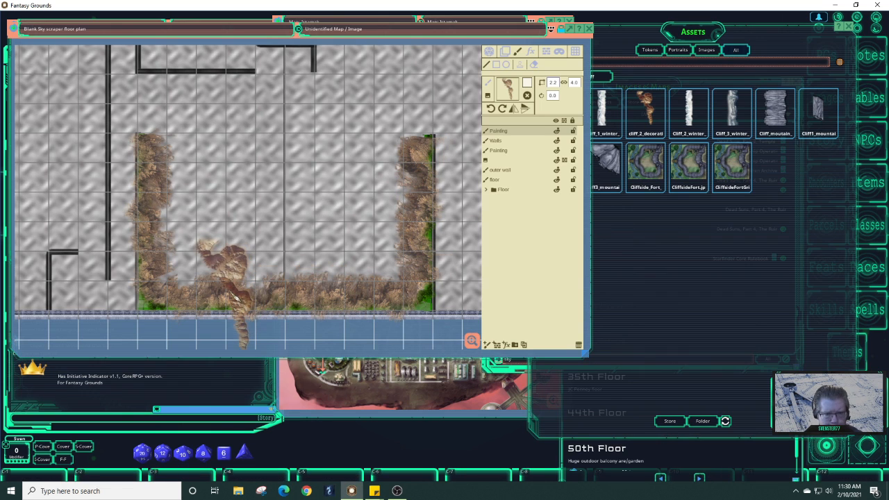
key(ctrl+z)
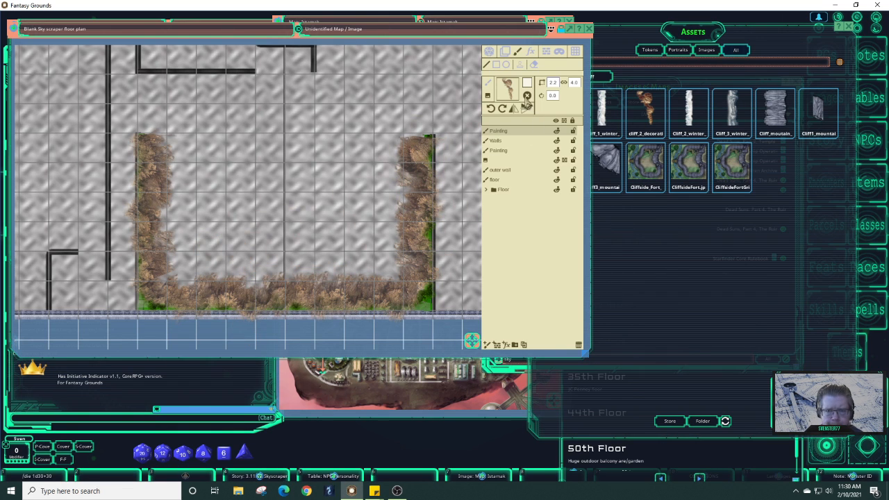
- Lower the cliff_2_decoration brush's paint color alpha to 113 (71FFFFFF) and set its width to 1.7
click(527, 83)
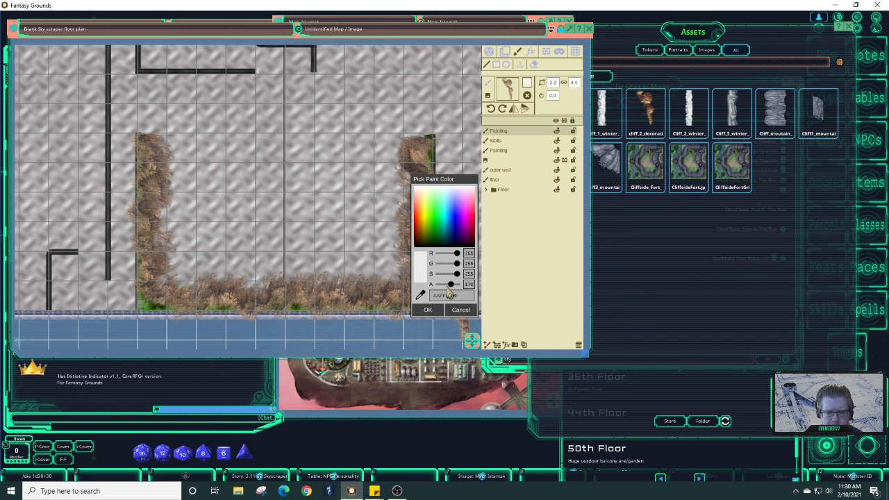
drag(451, 285, 448, 286)
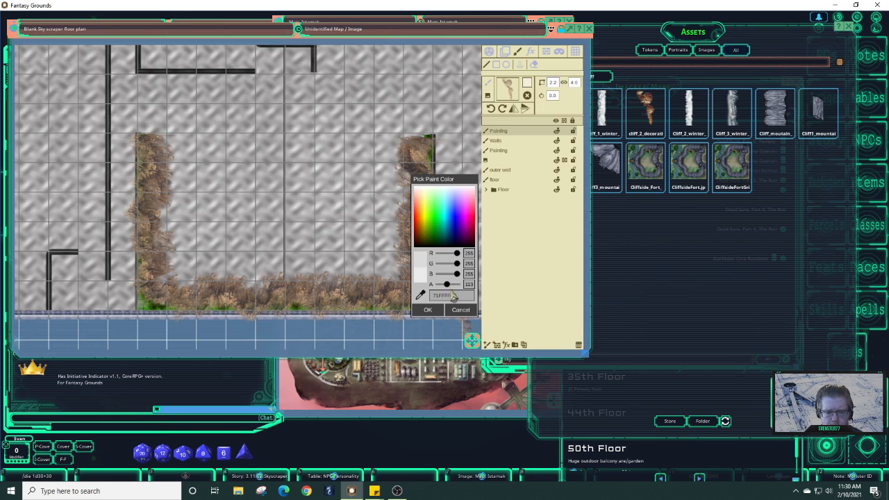
click(431, 309)
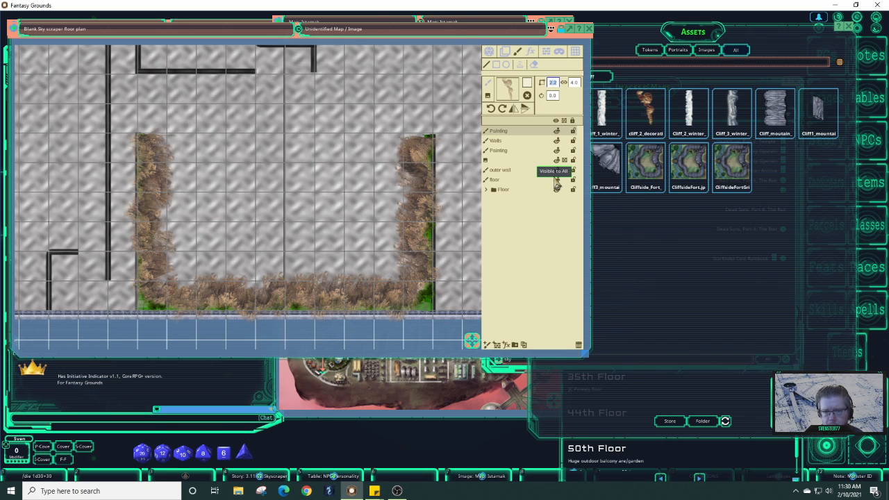
text(1)
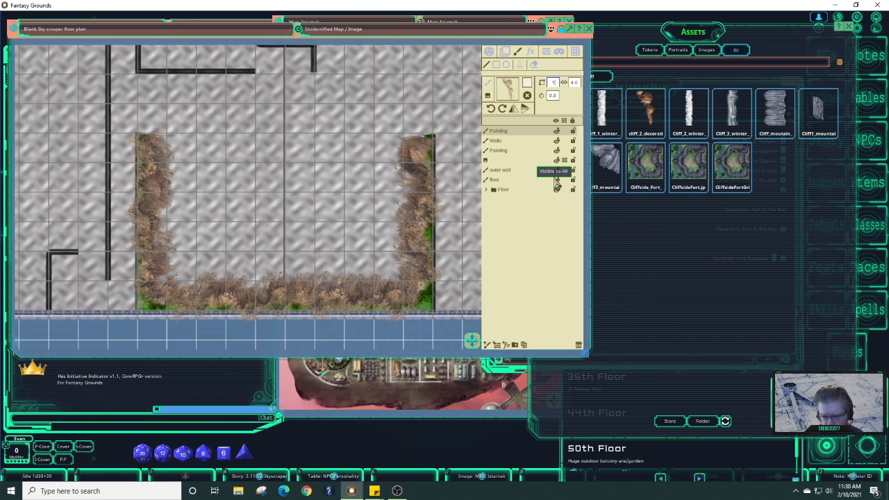
text(.7)
key(Return)
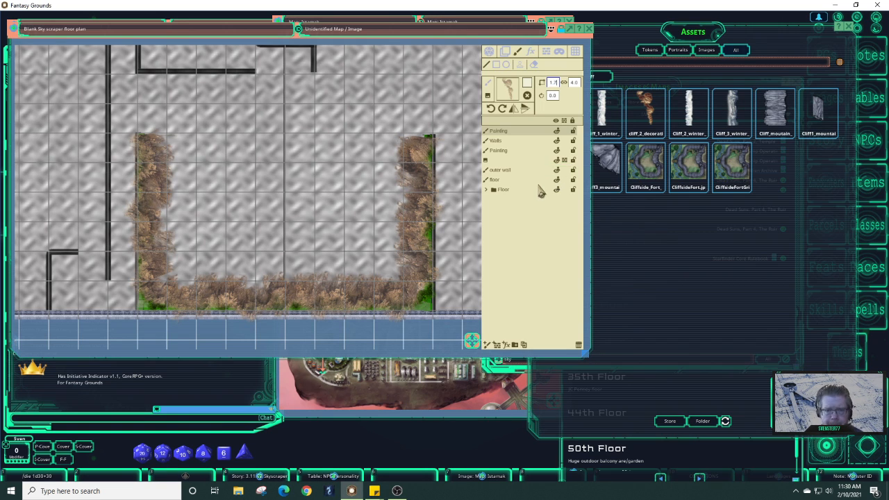
- Paint the faint cliff_2_decoration texture over the room's east, south and west wall growth
mouse_move(425, 156)
mouse_down()
mouse_move(409, 115)
mouse_move(417, 104)
mouse_move(429, 142)
mouse_up()
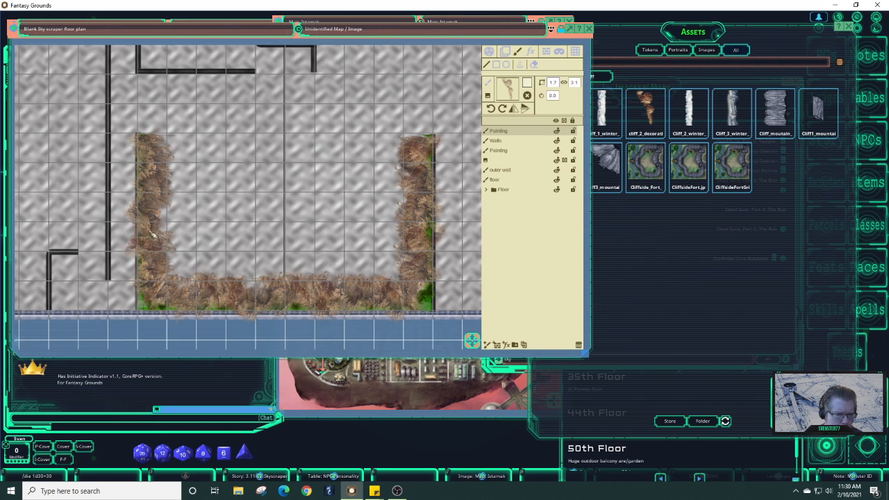
drag(163, 153, 162, 151)
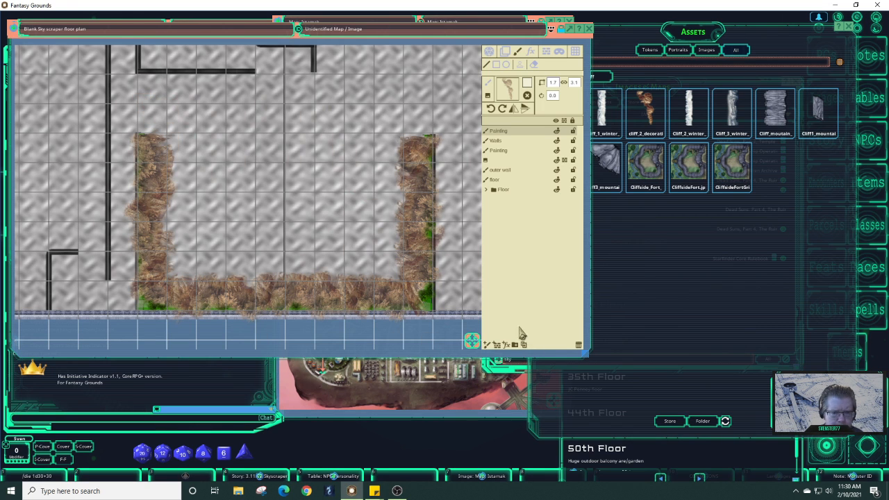
scroll(361, 288, down, 2)
scroll(365, 292, down, 2)
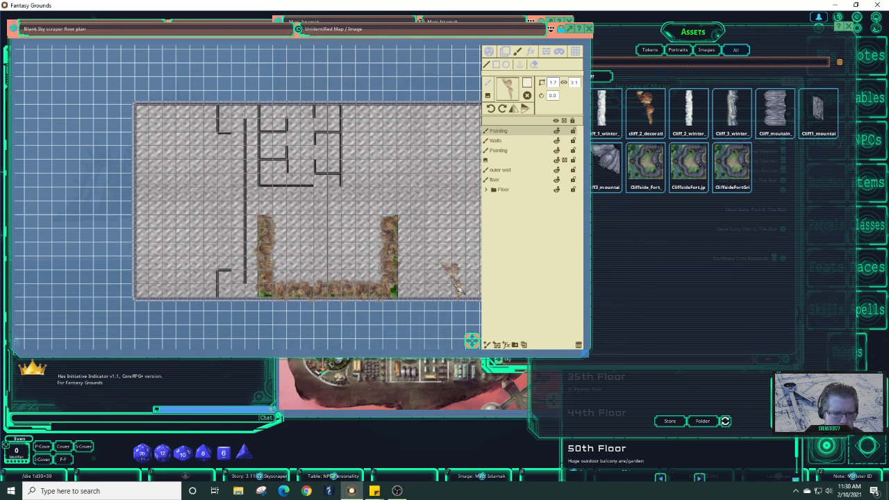
scroll(356, 296, up, 4)
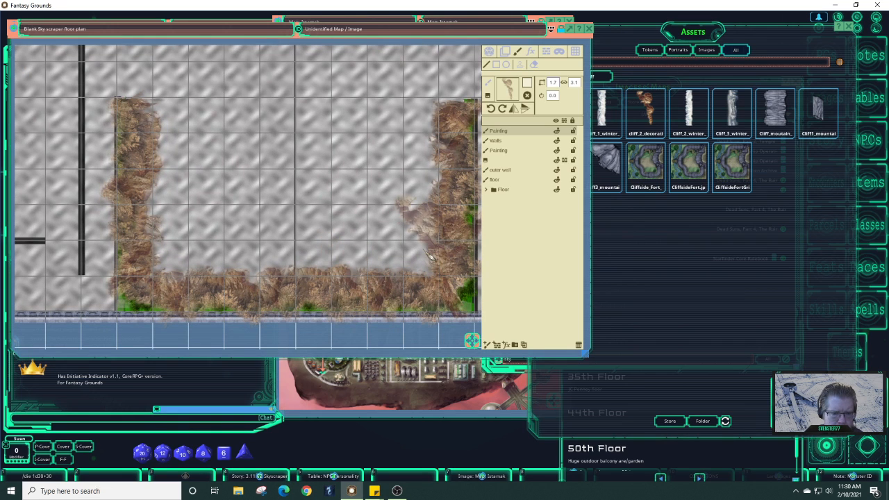
scroll(429, 256, down, 2)
scroll(429, 256, down, 1)
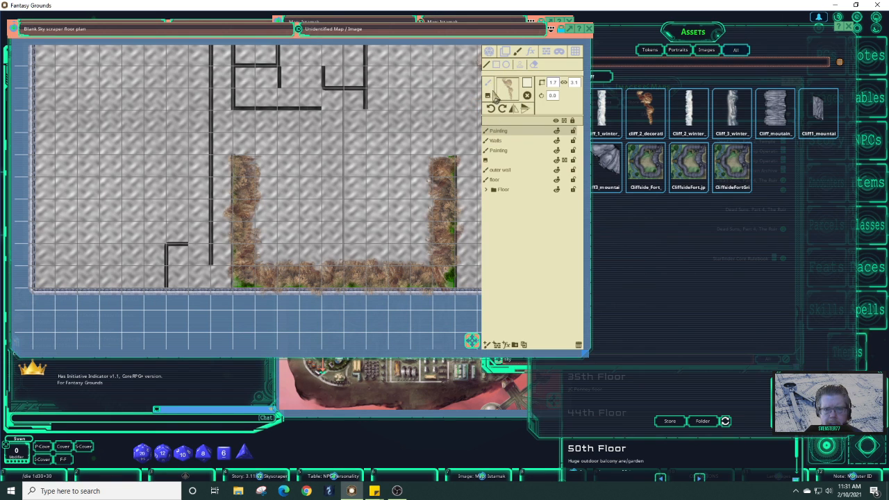
- Move the top Painting layer below the Walls layer and select the Walls layer
click(506, 56)
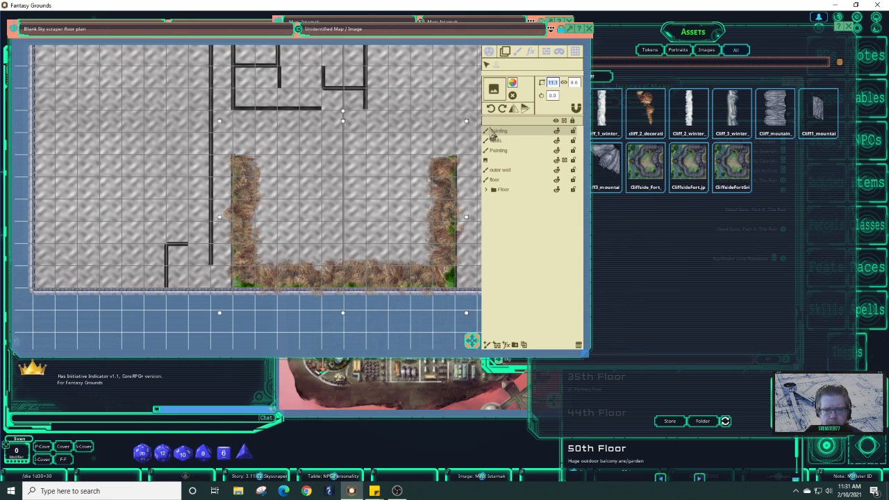
drag(495, 139, 495, 147)
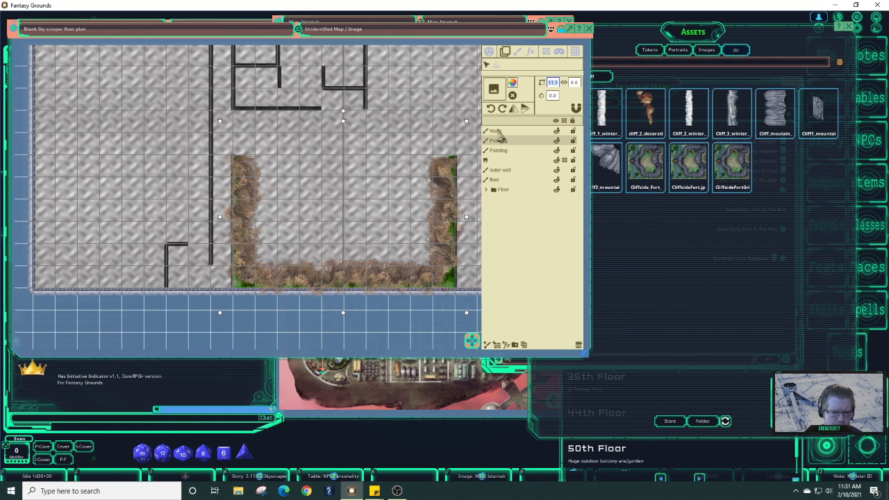
click(497, 132)
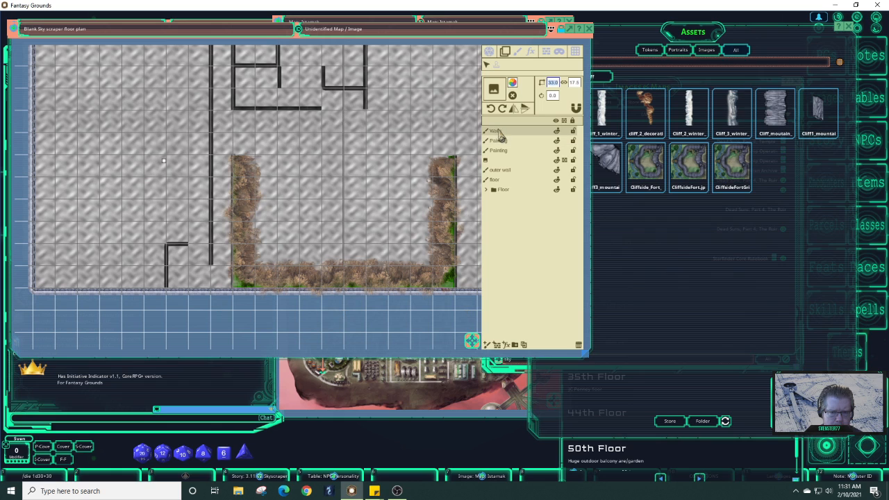
mouse_move(499, 131)
mouse_down()
mouse_move(498, 147)
mouse_move(498, 131)
mouse_up()
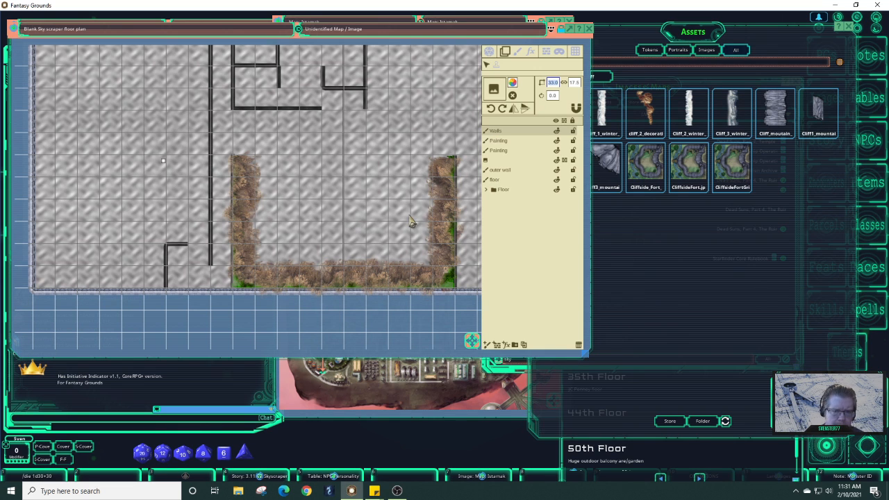
- Add a new paint layer above the Walls layer and select the floor layer
scroll(401, 182, down, 1)
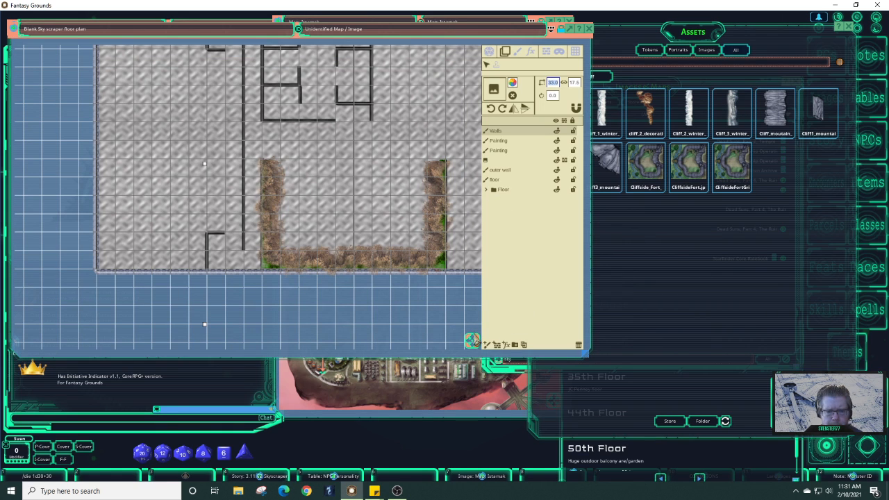
drag(476, 326, 472, 349)
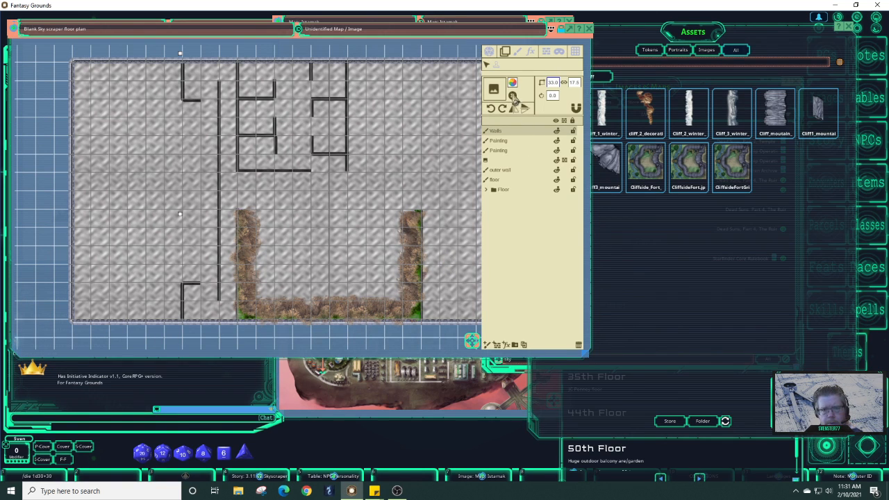
click(488, 350)
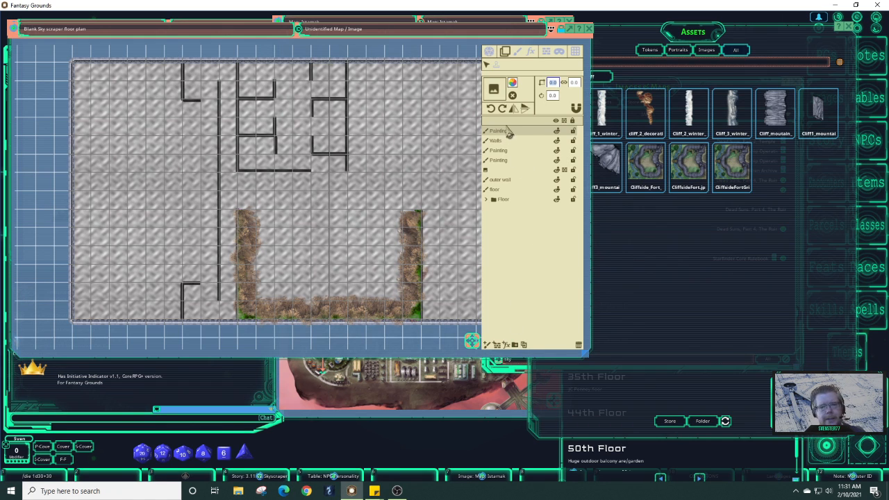
click(498, 191)
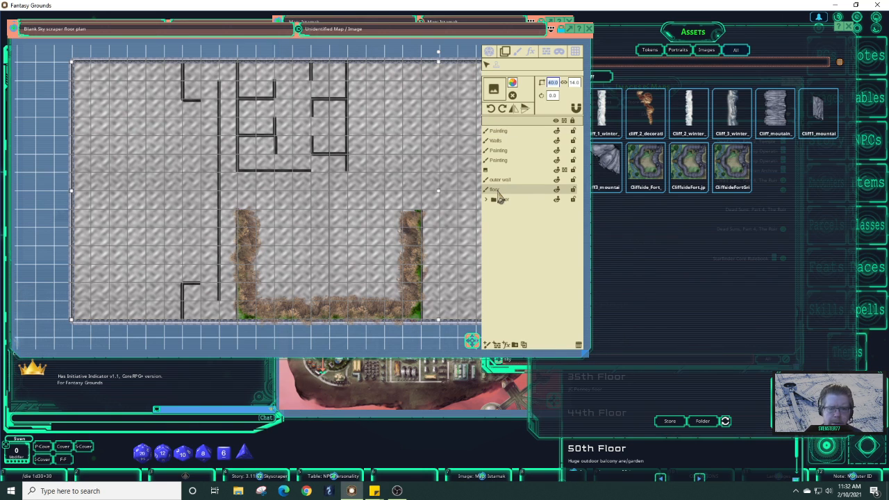
- Delete the Painting layer above Walls and add a new effects layer in its place
click(496, 132)
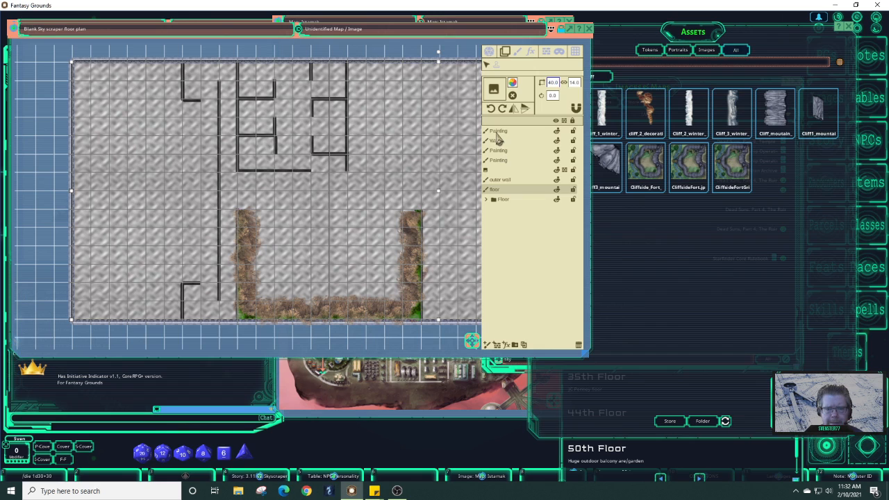
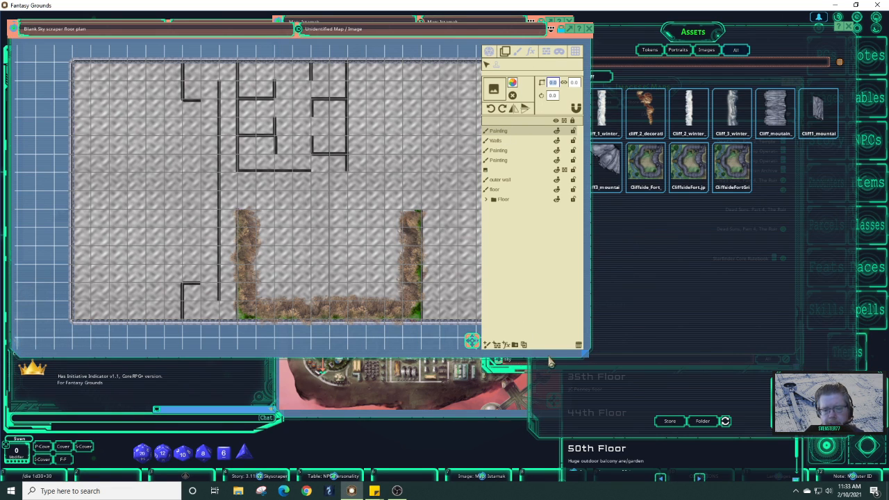
click(579, 346)
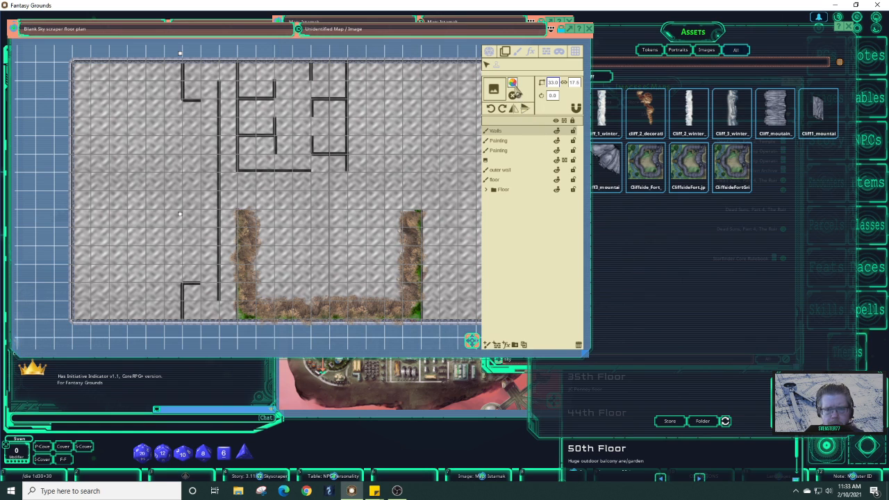
click(506, 348)
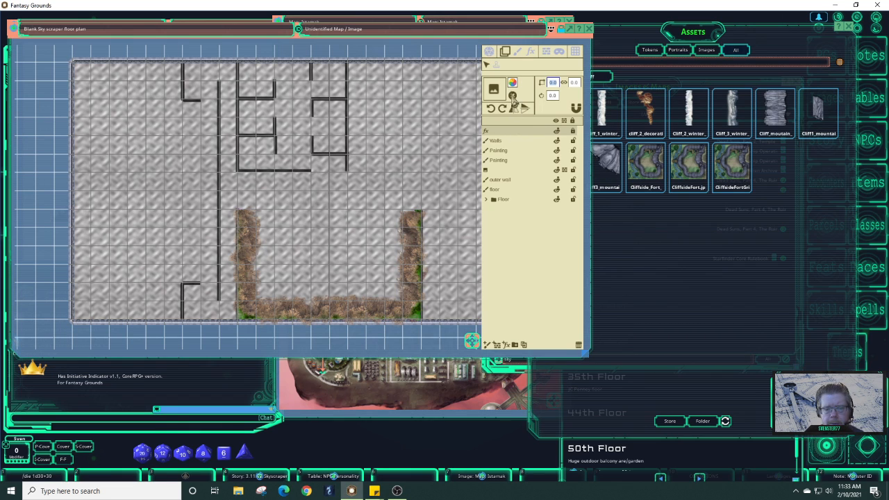
- Set the new effects layer to Adjust colors with blue 16 and brightness 18
click(506, 130)
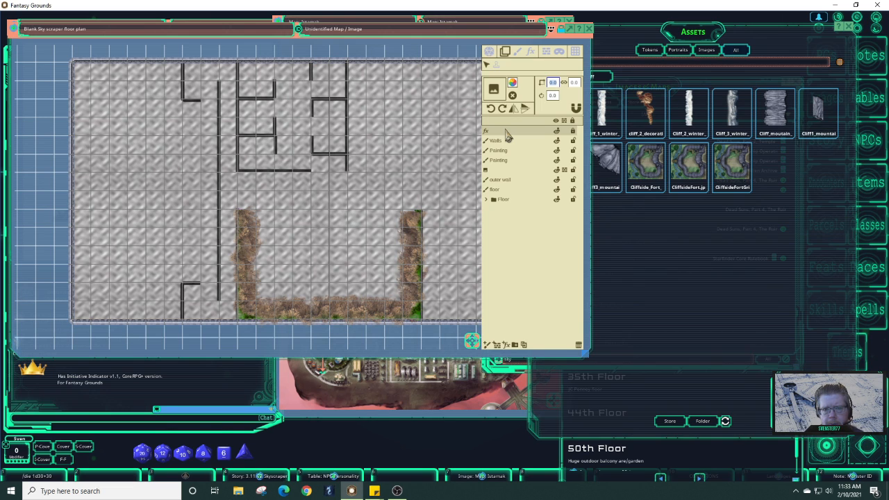
click(531, 52)
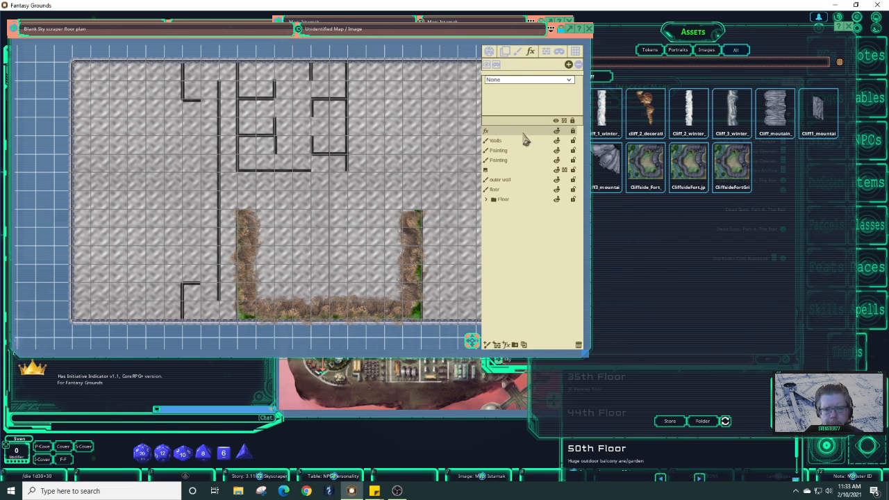
click(569, 79)
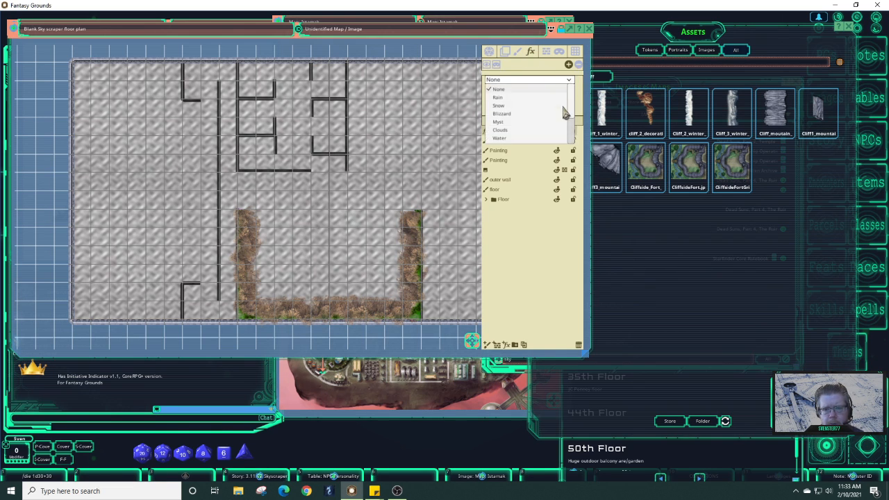
scroll(566, 114, down, 4)
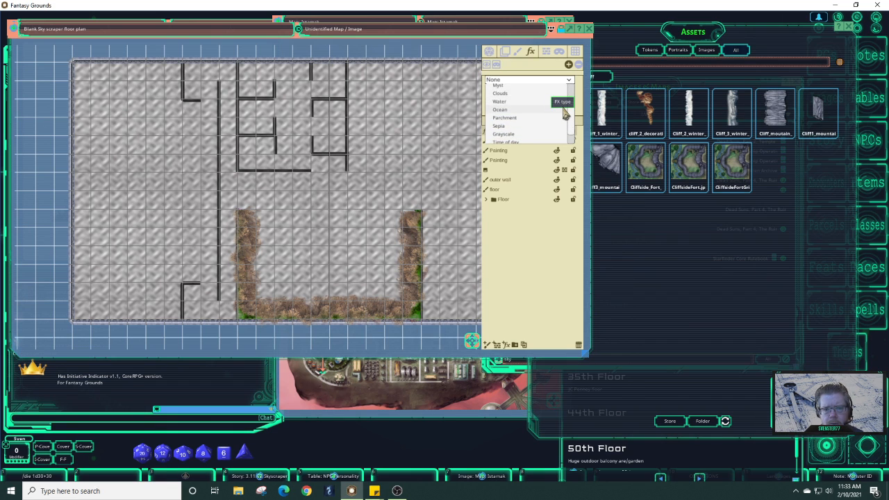
scroll(567, 114, down, 3)
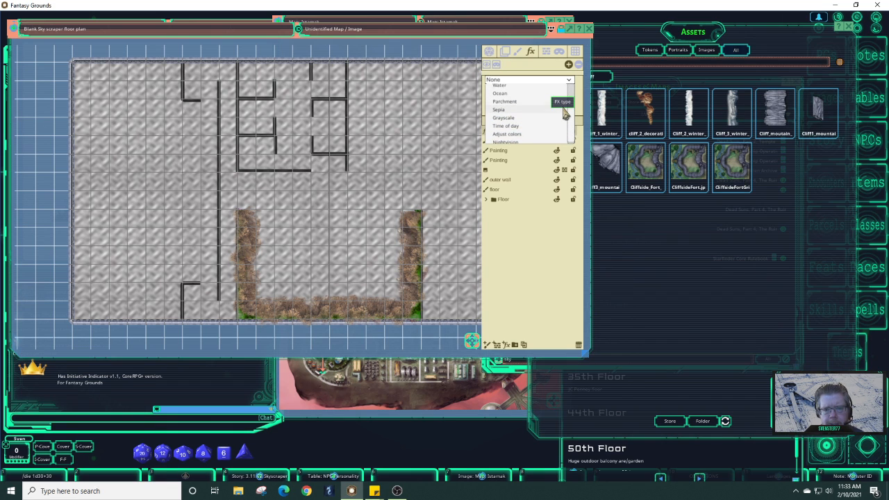
click(527, 131)
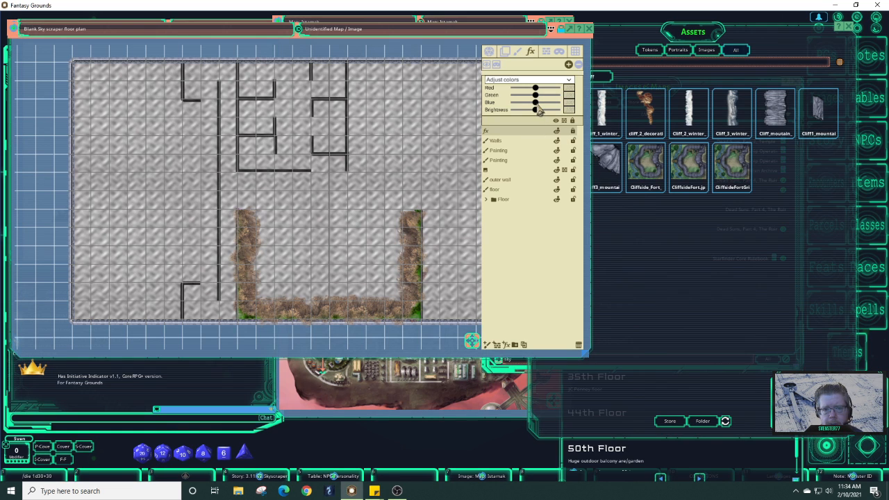
drag(535, 105, 521, 105)
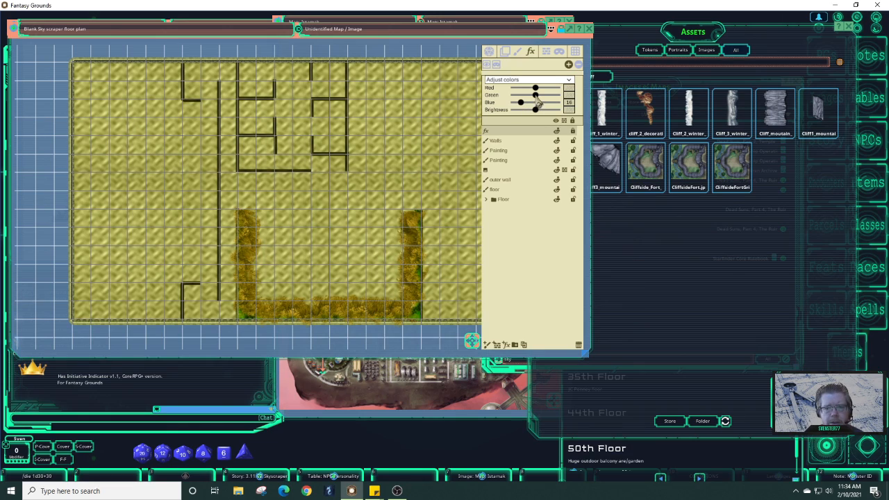
drag(546, 118, 524, 121)
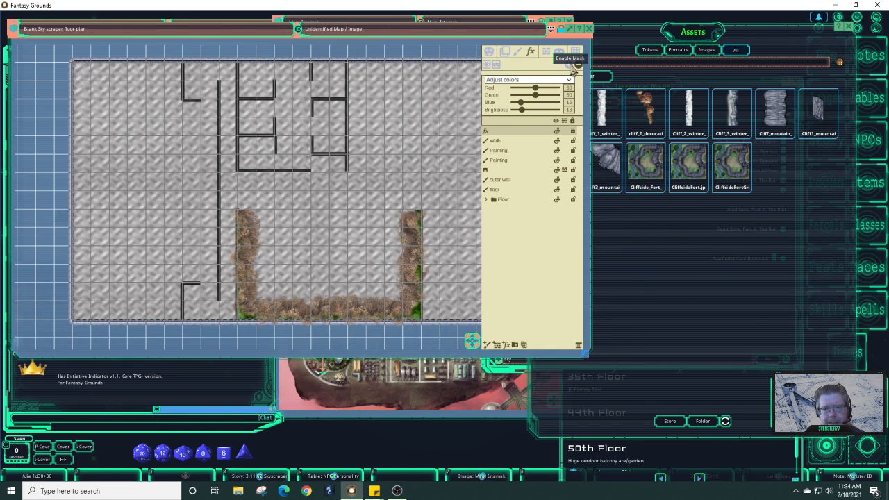
- Enable the effect's mask and reveal the color adjustment over the map's western area up to the long inner wall
click(573, 69)
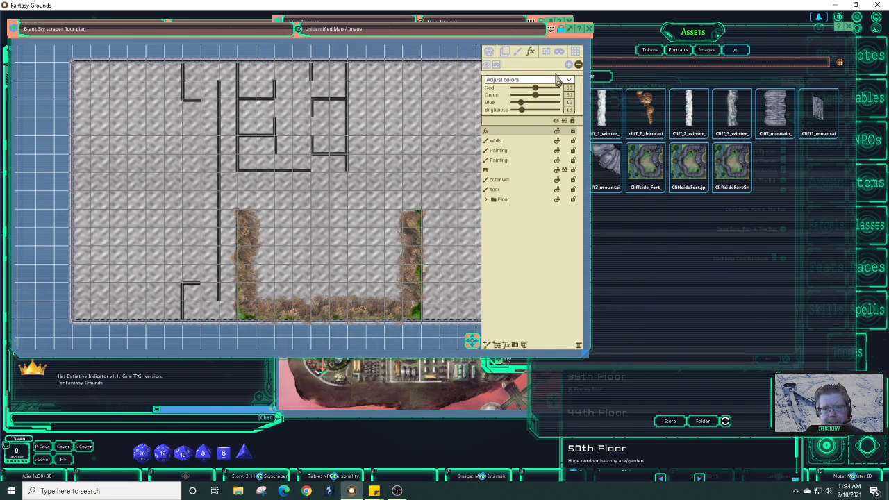
click(489, 65)
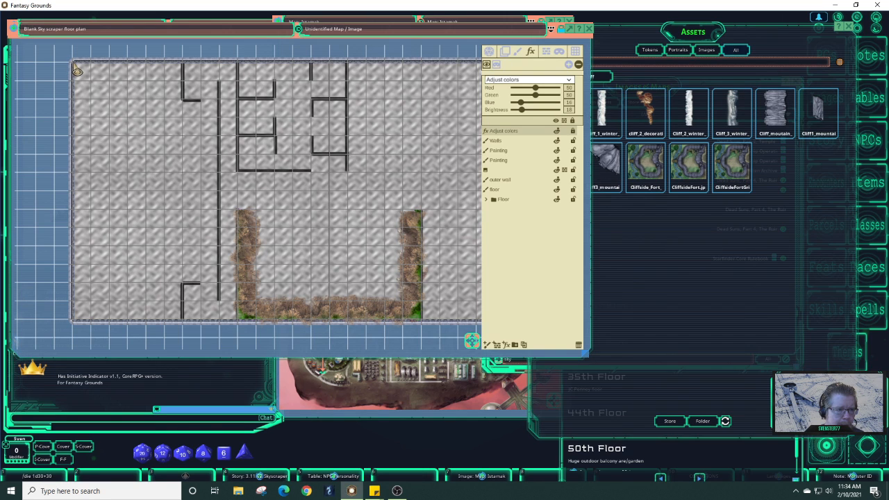
drag(76, 70, 185, 330)
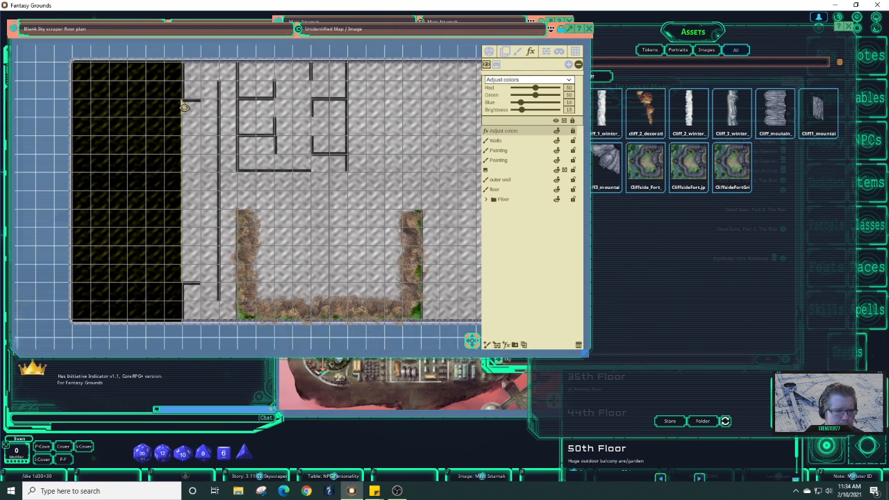
drag(184, 102, 219, 293)
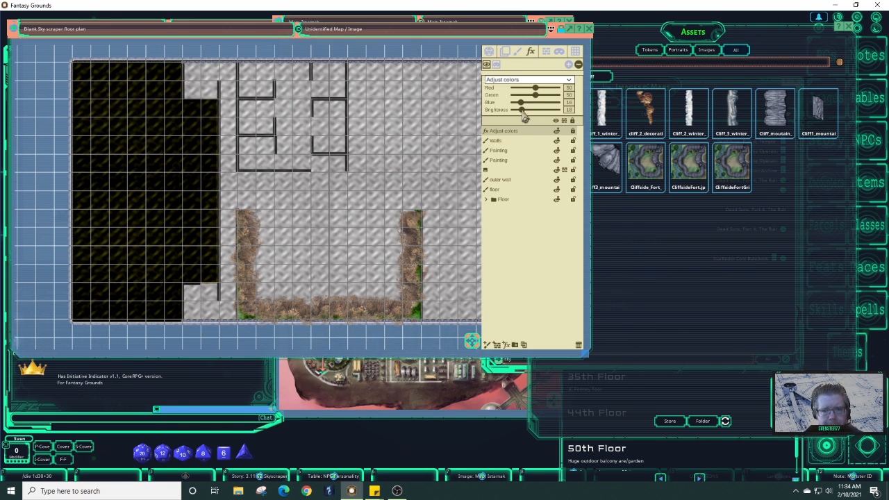
- Raise the color adjustment's brightness to about 28 and rename its layer Lazer room
drag(524, 115, 528, 115)
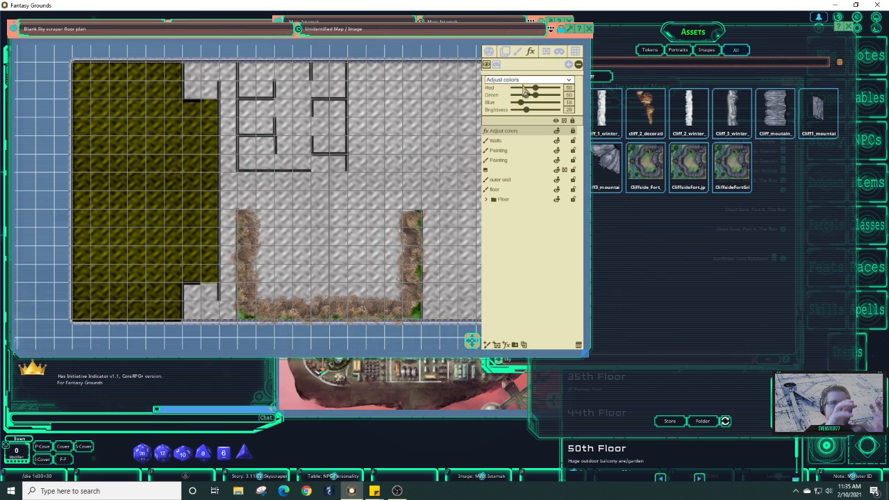
double_click(512, 134)
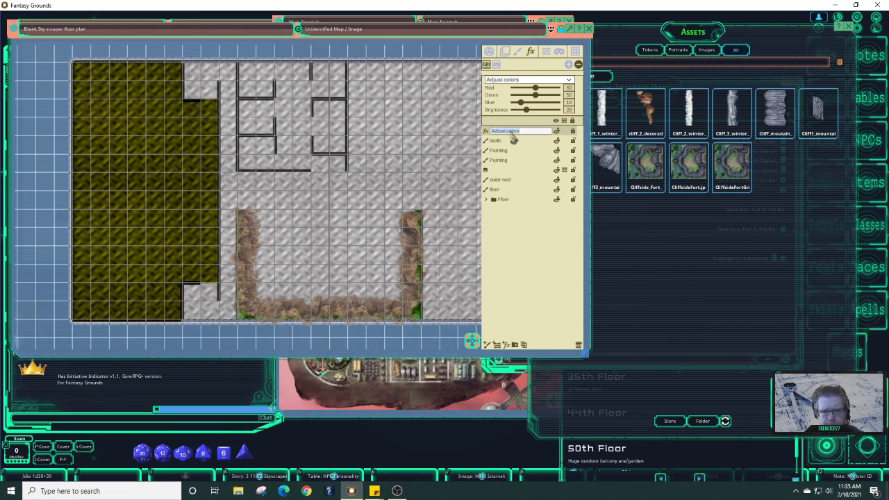
drag(523, 135, 491, 133)
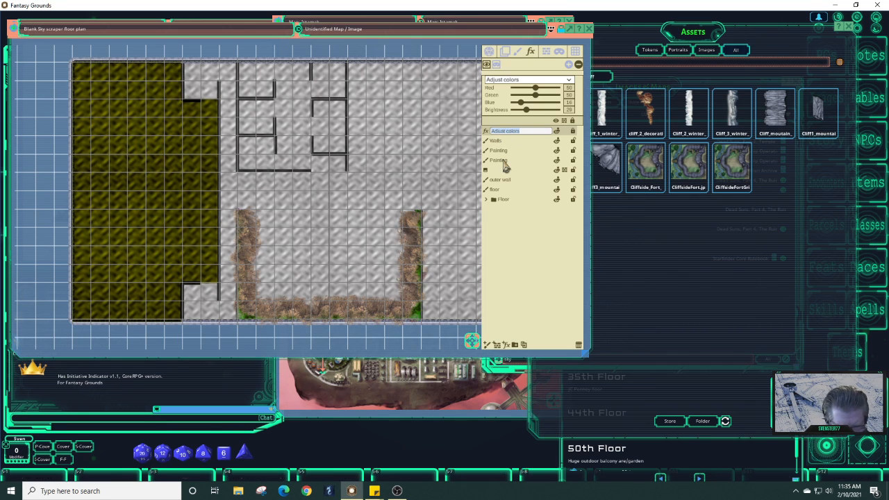
text(L)
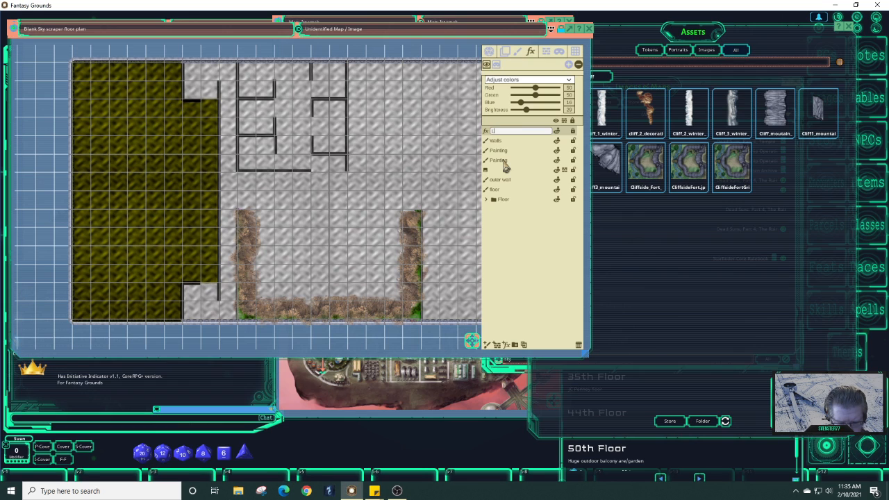
text(azer room)
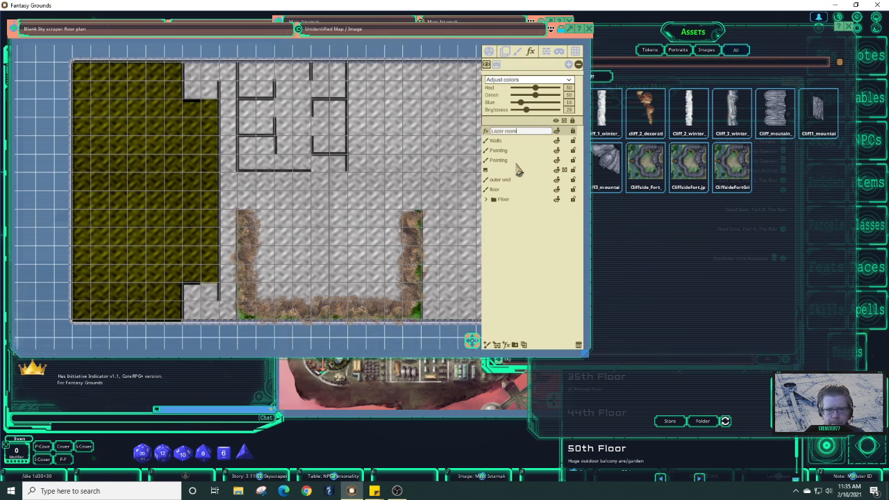
click(520, 162)
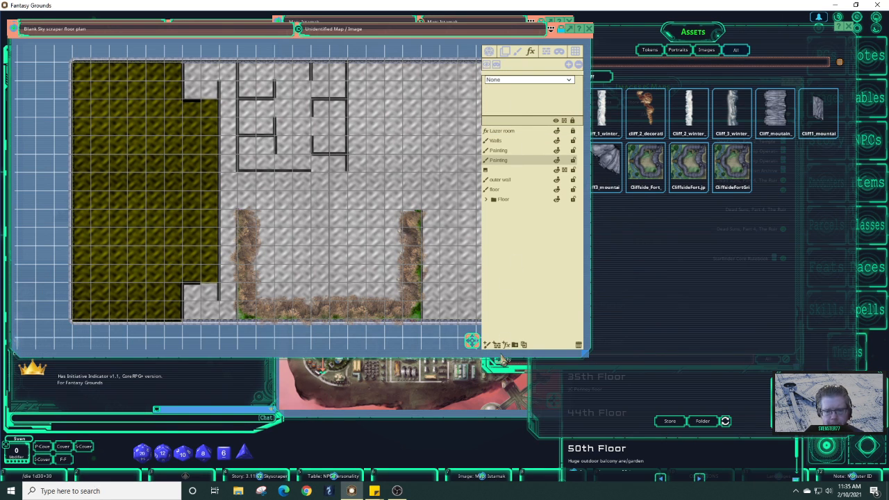
- Add a second effects layer above Lazer room using Adjust colors with blue 86 and brightness 25
click(506, 346)
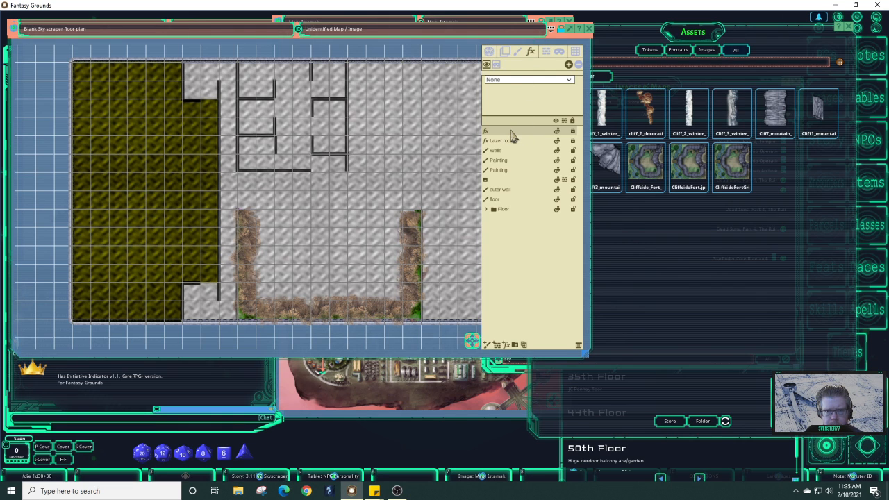
click(546, 83)
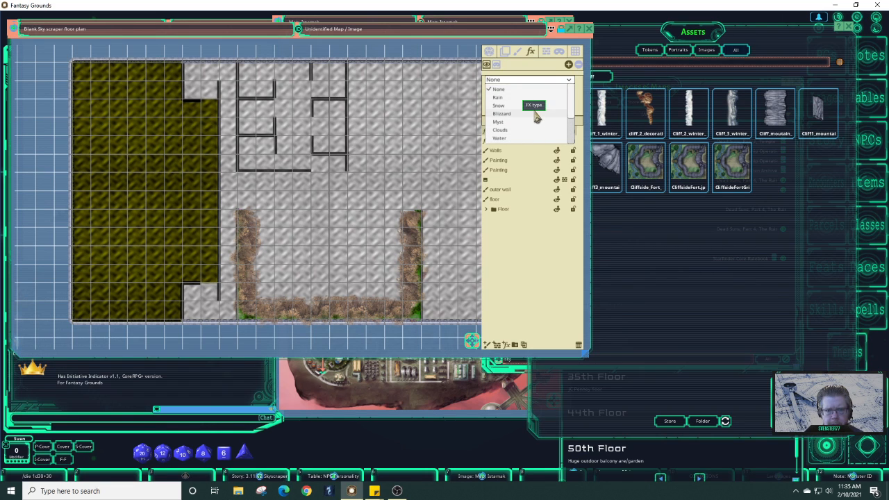
scroll(537, 118, down, 1)
scroll(537, 118, down, 4)
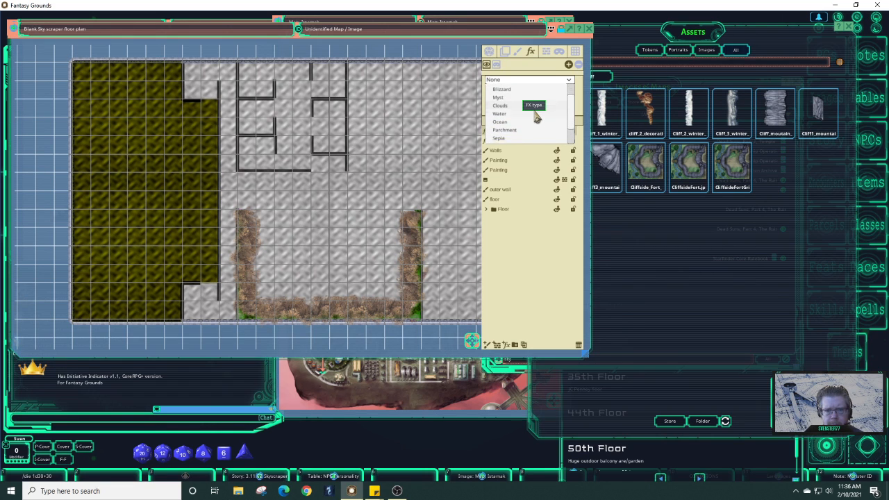
scroll(538, 118, down, 2)
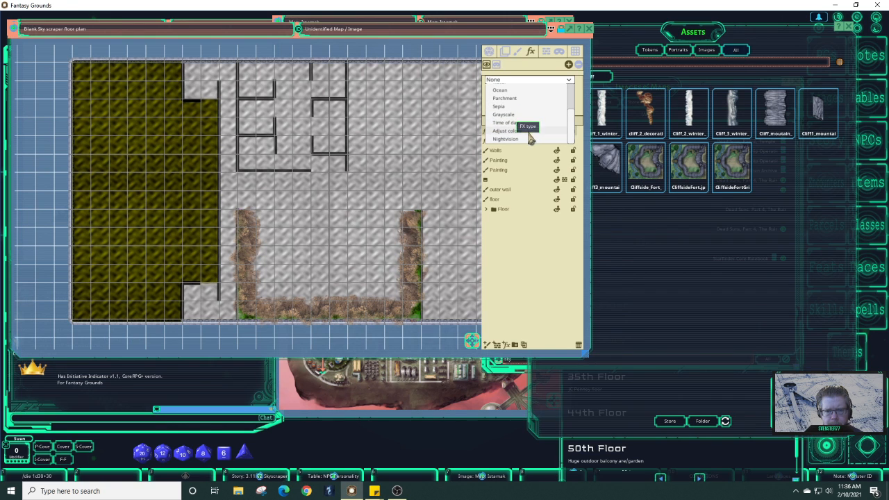
click(528, 130)
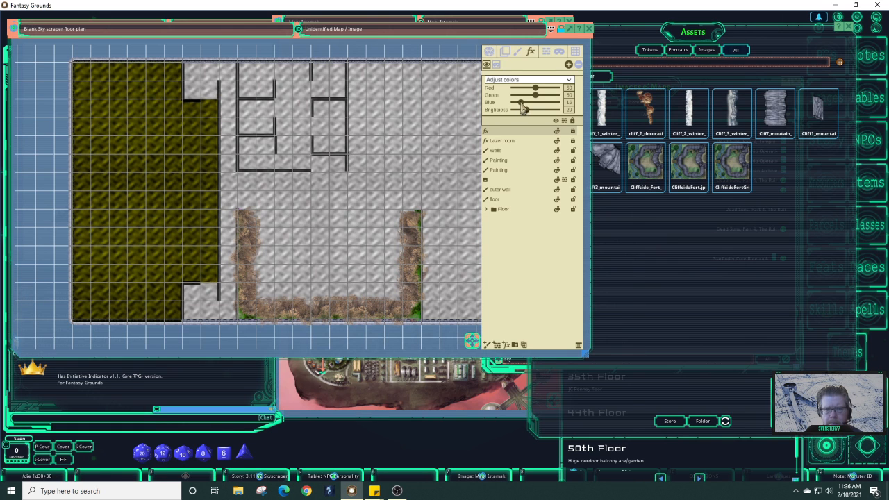
drag(521, 103, 529, 120)
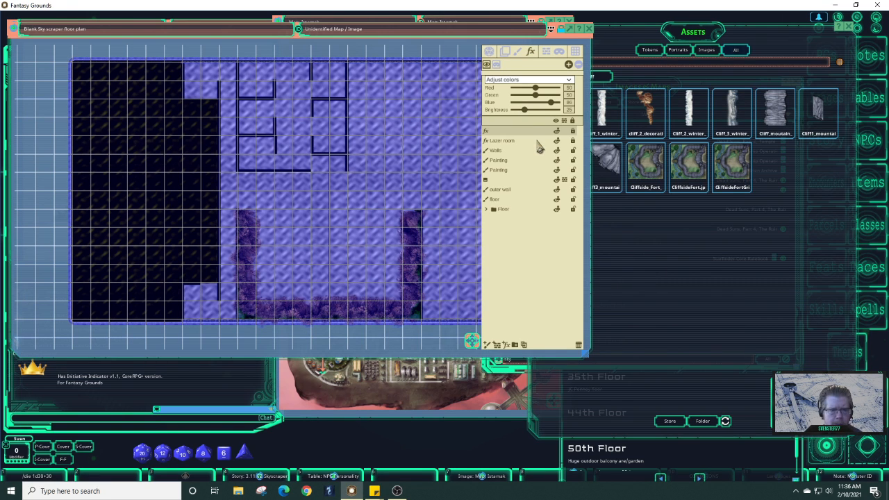
- Make the map's white grid color semi-transparent by lowering its alpha
click(574, 56)
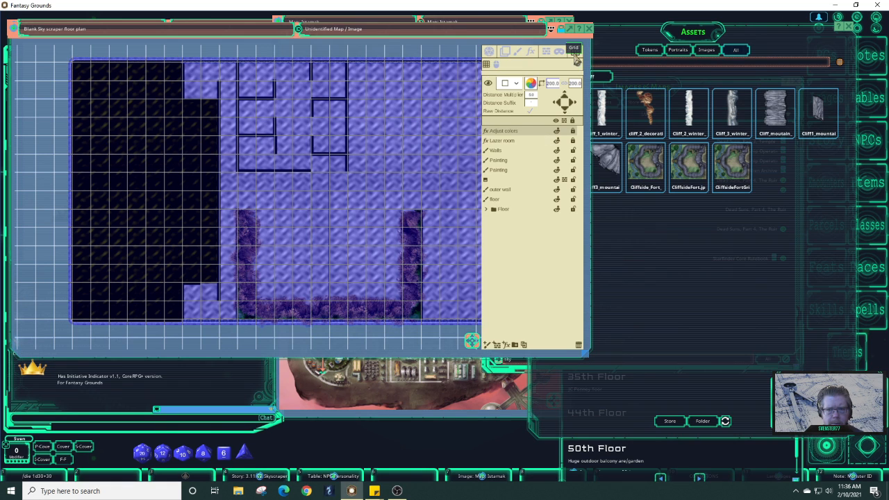
click(531, 84)
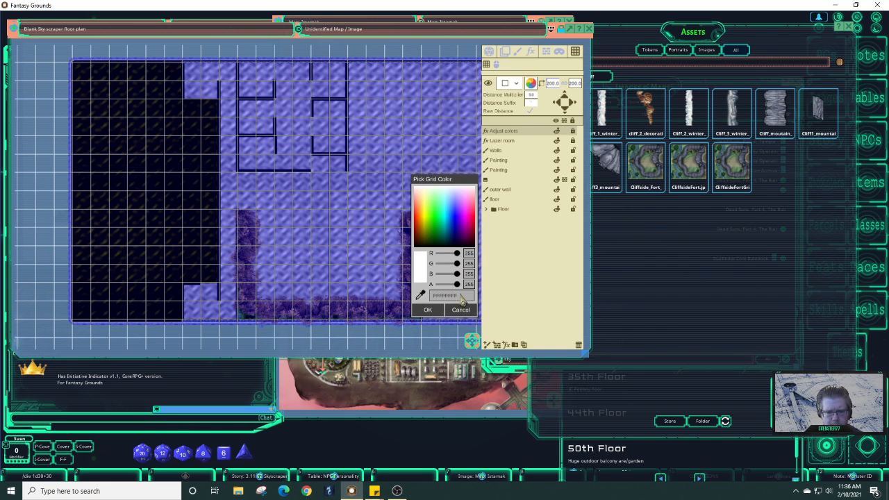
drag(457, 284, 448, 285)
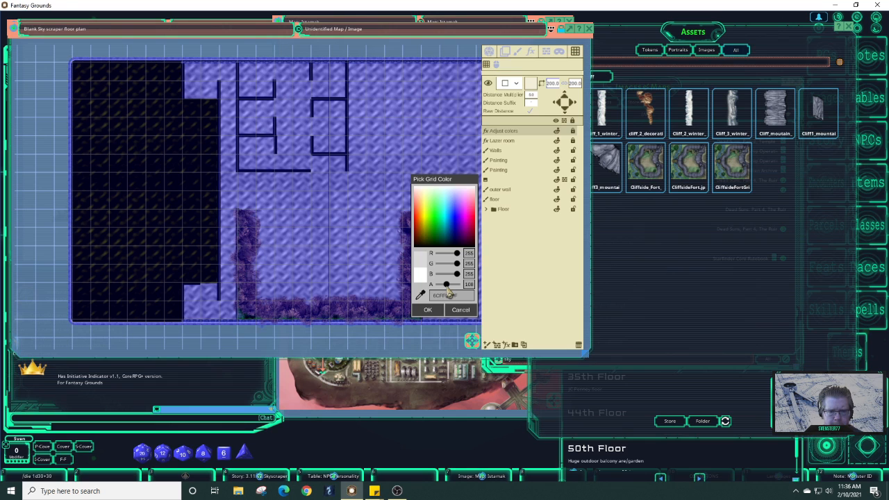
drag(448, 293, 450, 292)
click(431, 322)
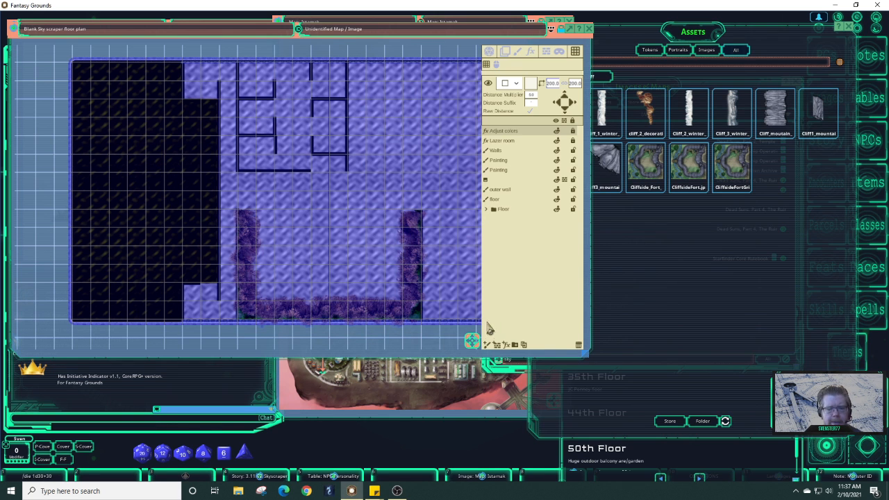
scroll(438, 287, down, 1)
scroll(438, 287, down, 1)
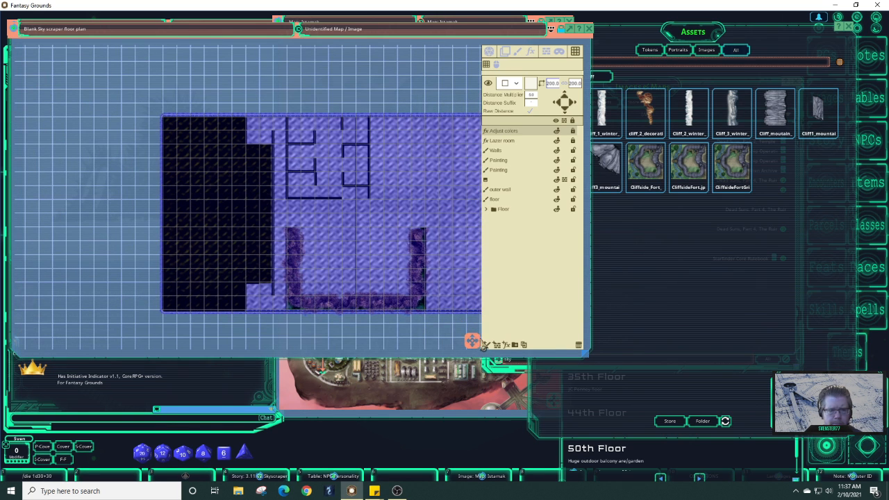
drag(475, 340, 431, 302)
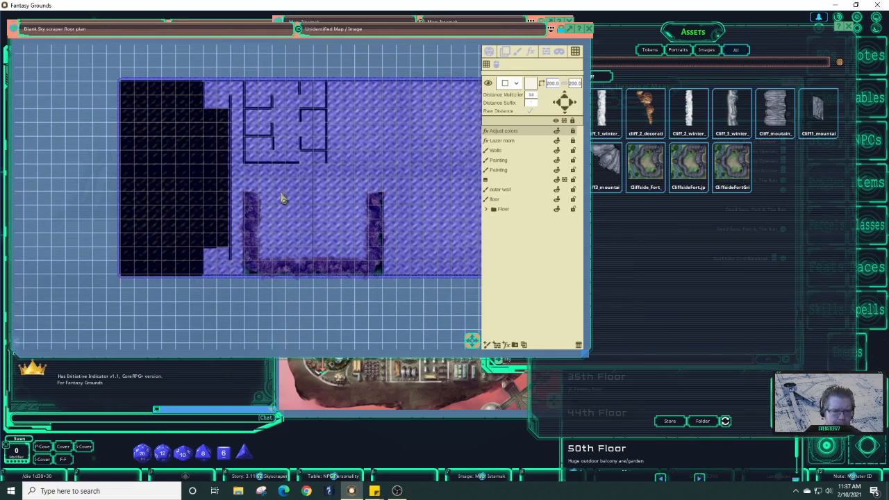
scroll(278, 176, up, 2)
scroll(278, 178, up, 1)
scroll(278, 179, down, 1)
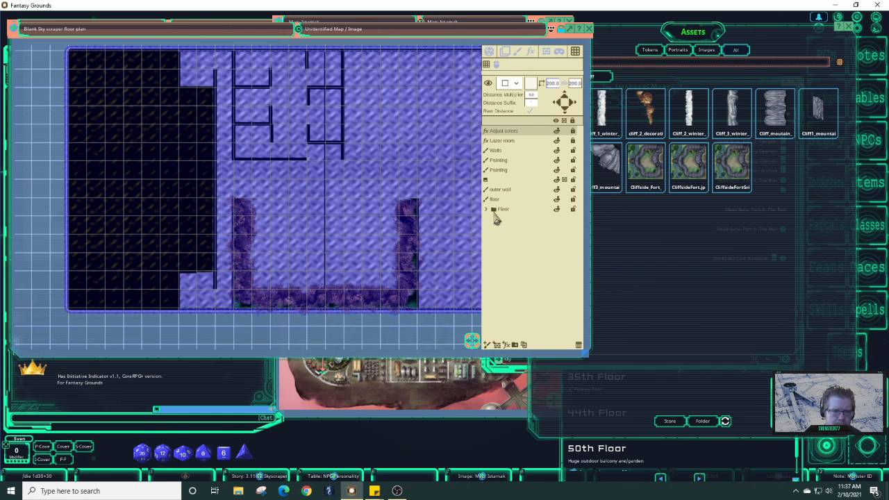
- Rename the topmost Adjust colors effect layer to Main floor
double_click(504, 132)
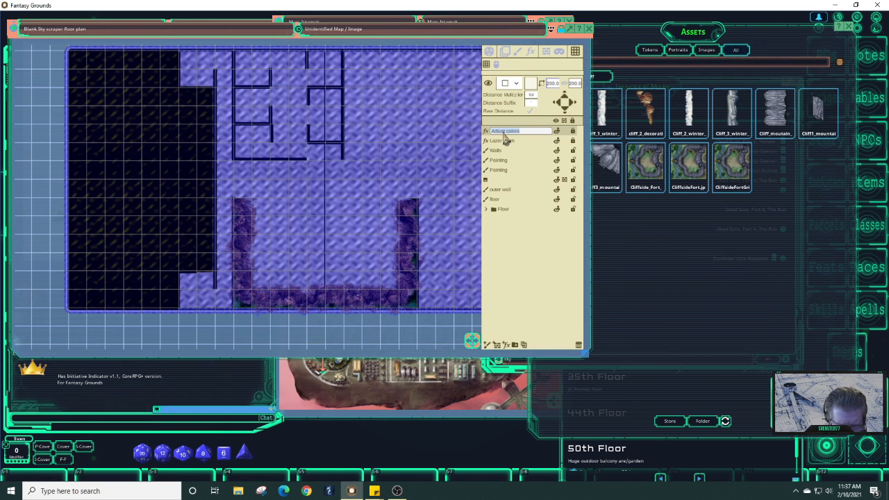
text(Wall)
text(or)
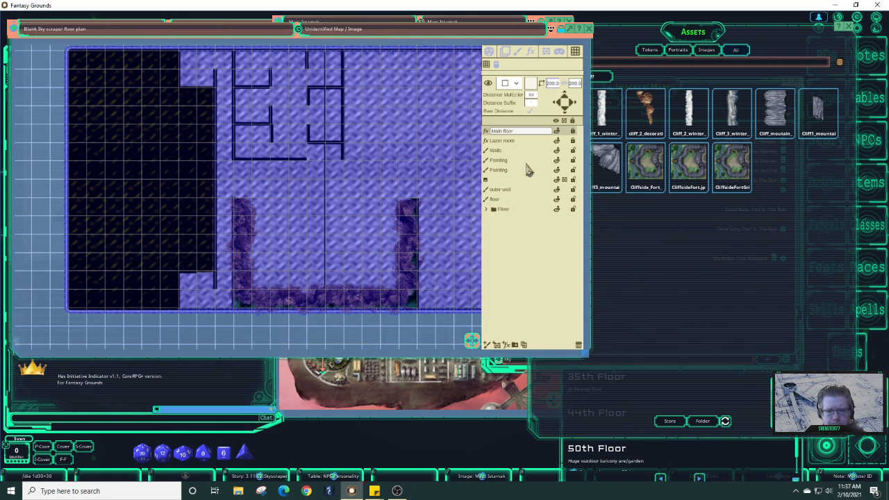
click(522, 160)
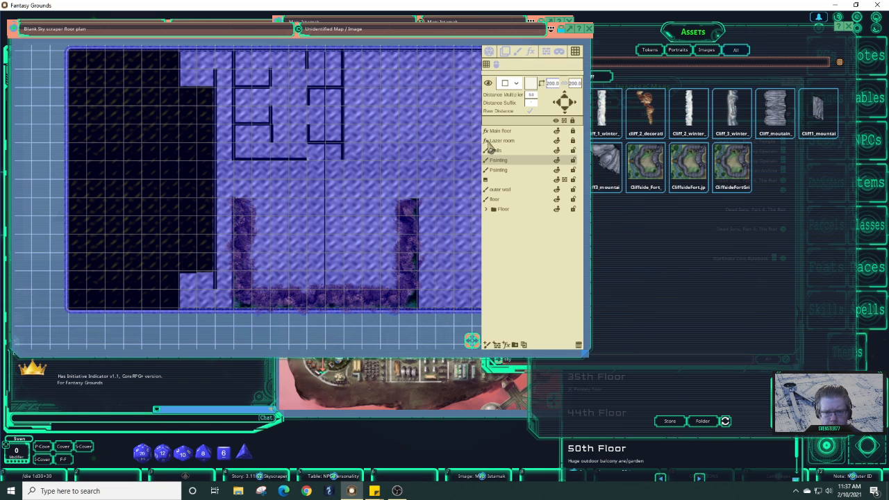
- Reorder the layers so the Lazer room and Main floor effects sit beneath outer wall and directly above the floor painting layer
drag(491, 149, 508, 214)
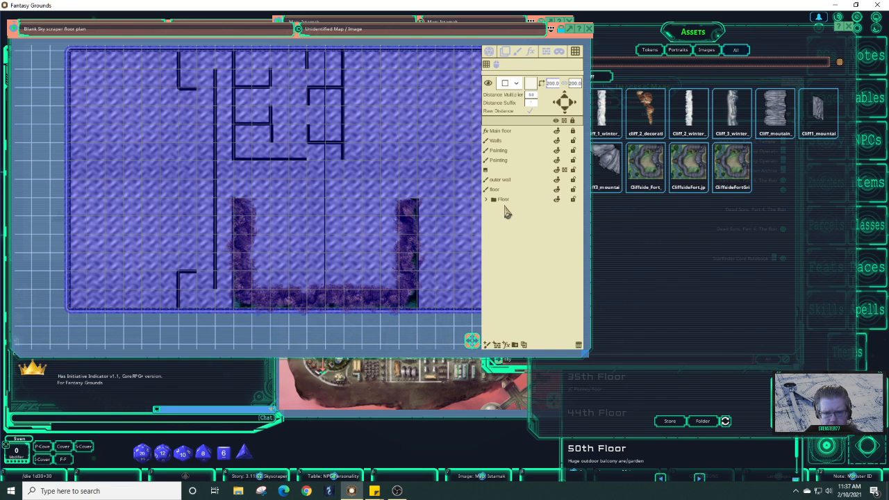
click(507, 203)
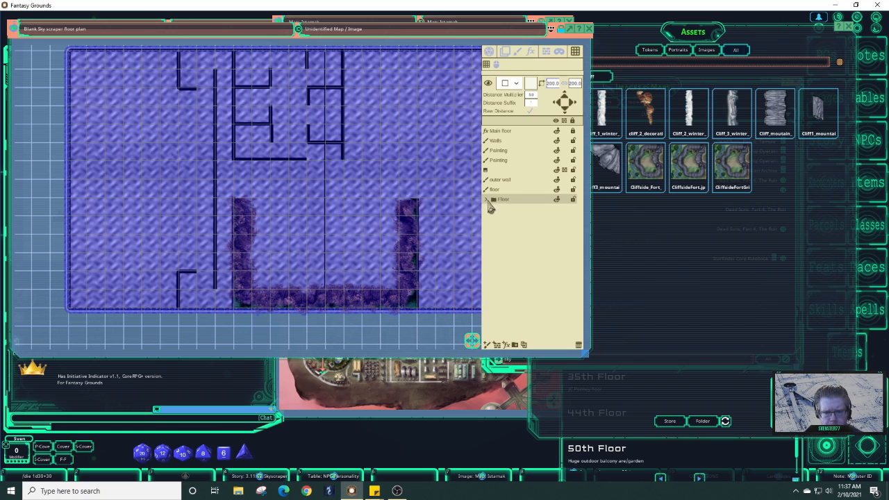
click(487, 200)
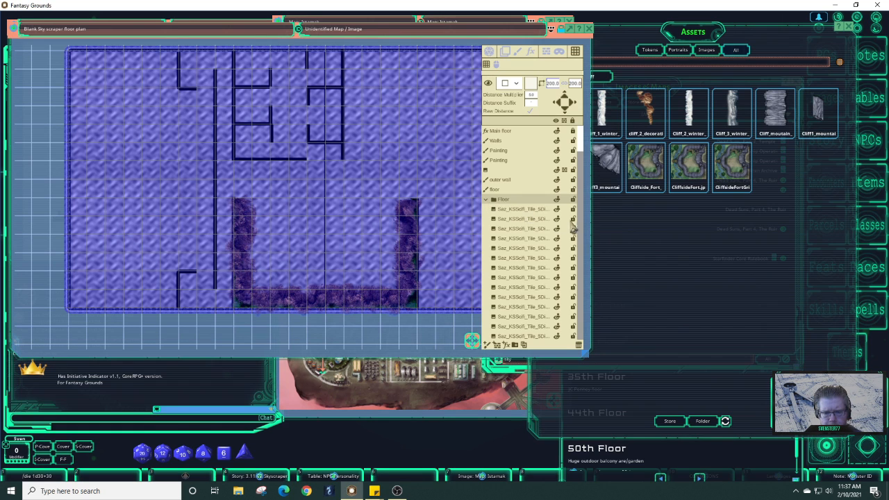
scroll(581, 177, down, 5)
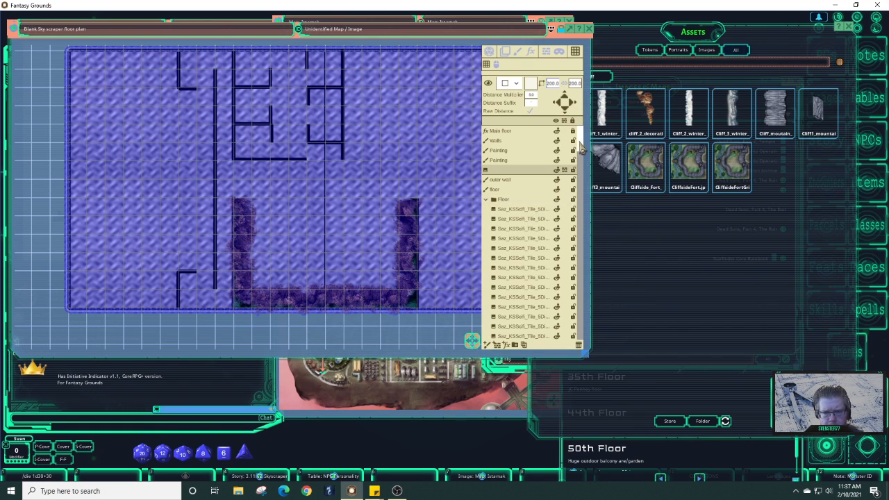
drag(581, 181, 589, 346)
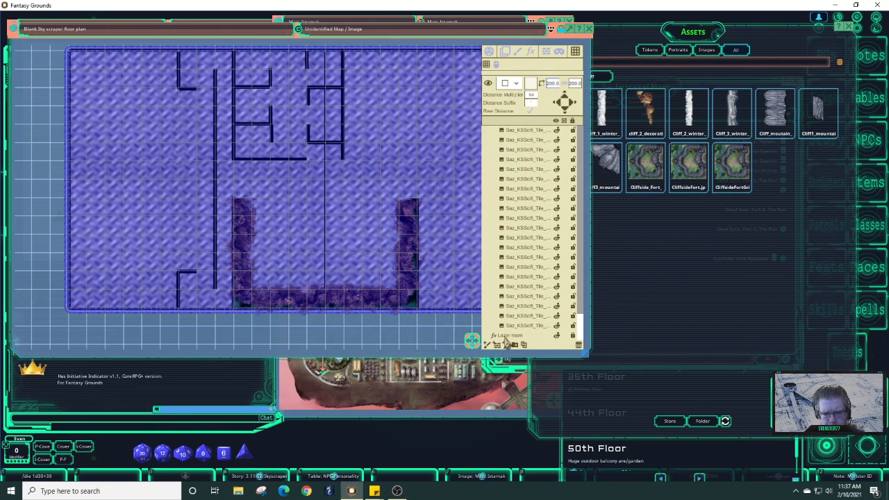
mouse_move(508, 338)
mouse_down()
mouse_move(502, 112)
mouse_move(526, 202)
mouse_move(565, 178)
mouse_move(503, 195)
mouse_up()
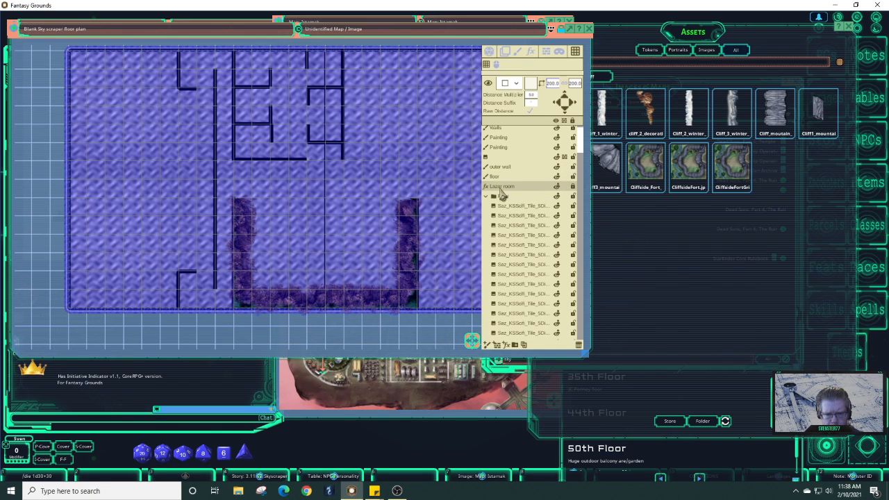
click(488, 198)
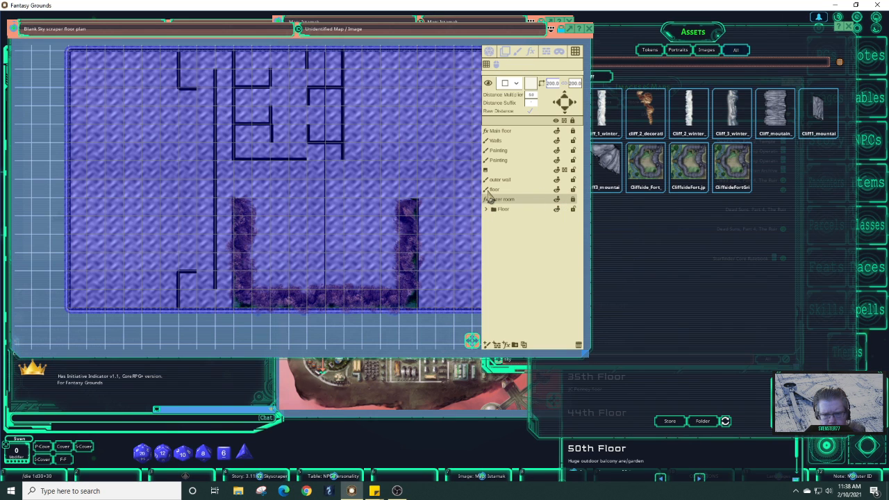
drag(489, 195, 494, 209)
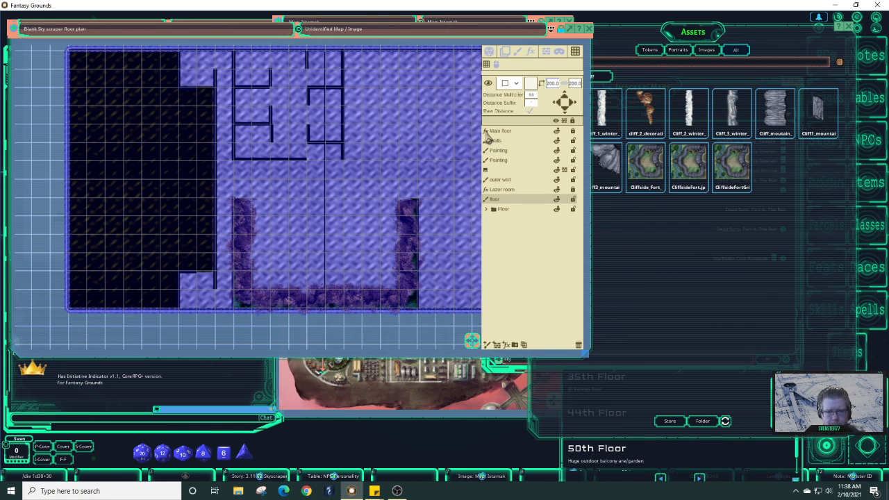
drag(487, 137, 500, 193)
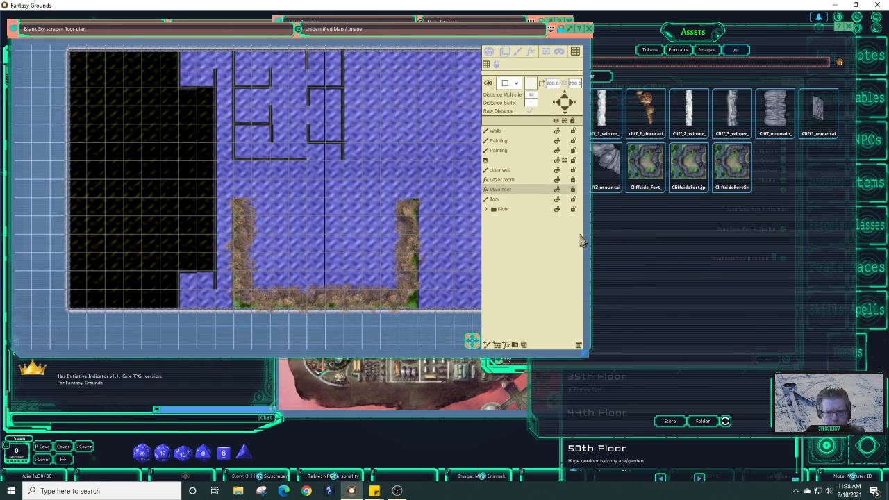
- Raise the brightness of the Lazer room color adjustment to about 43
click(512, 179)
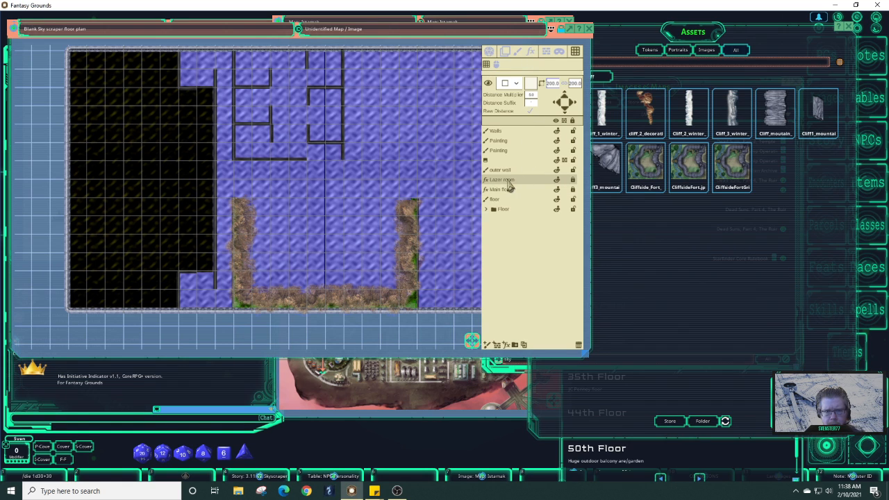
click(531, 52)
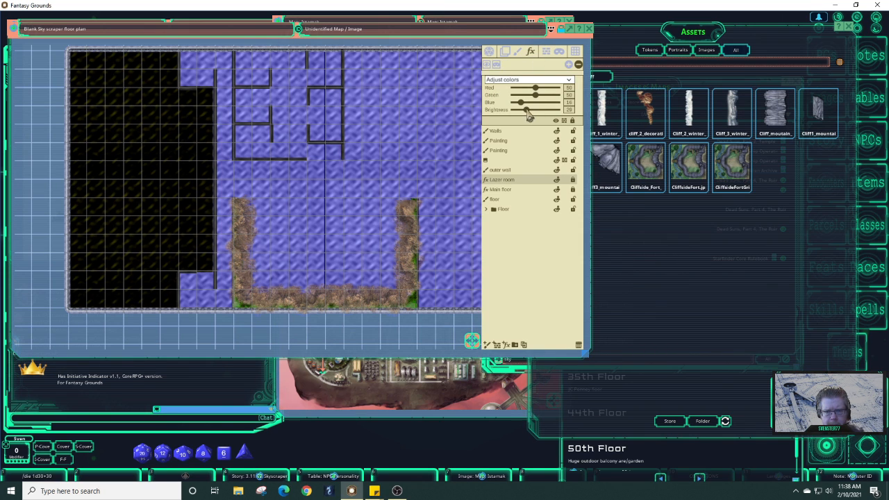
drag(529, 114, 534, 114)
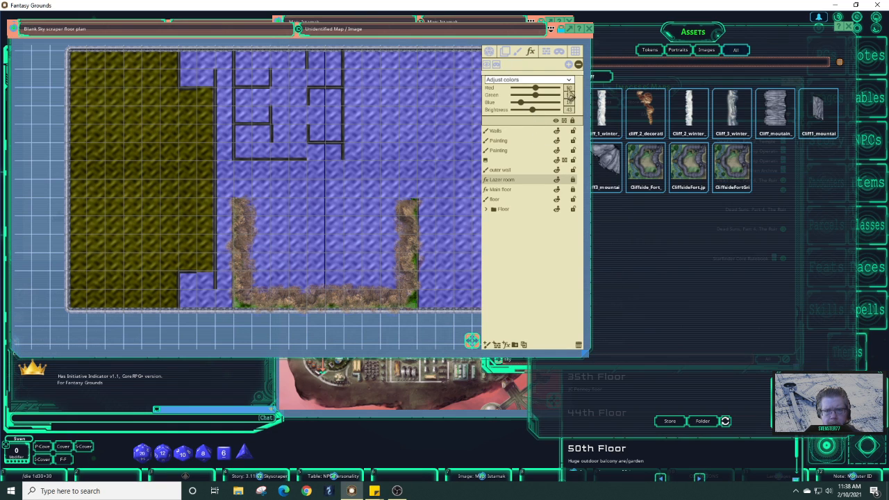
- Enable the mask on the Main floor color adjustment so its blue tint is hidden across the whole map
click(505, 51)
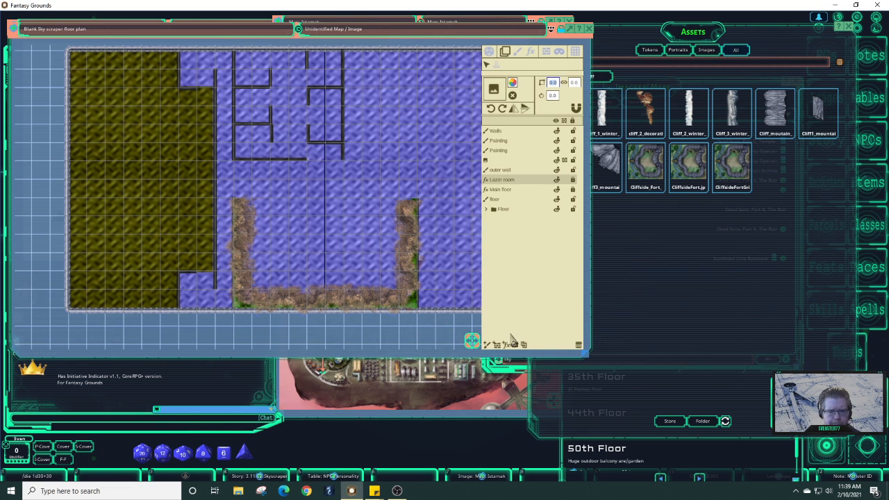
mouse_move(476, 343)
mouse_down()
mouse_move(483, 339)
mouse_move(483, 353)
mouse_move(472, 344)
mouse_up()
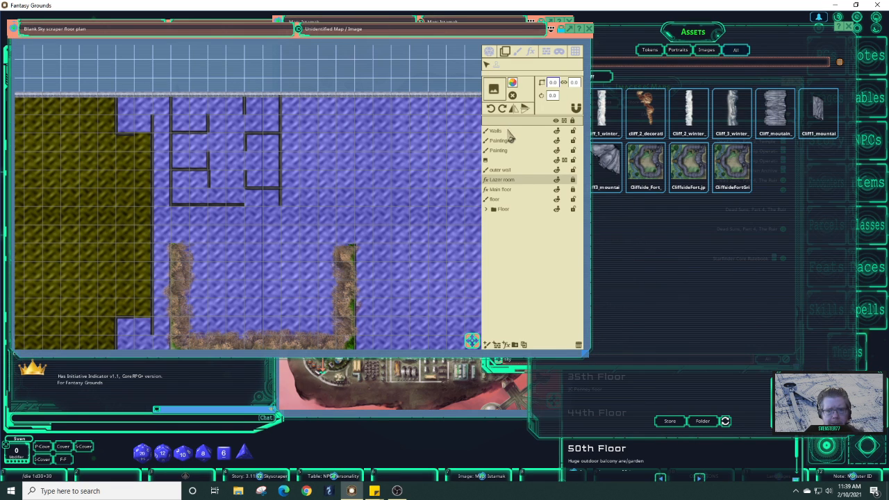
click(501, 190)
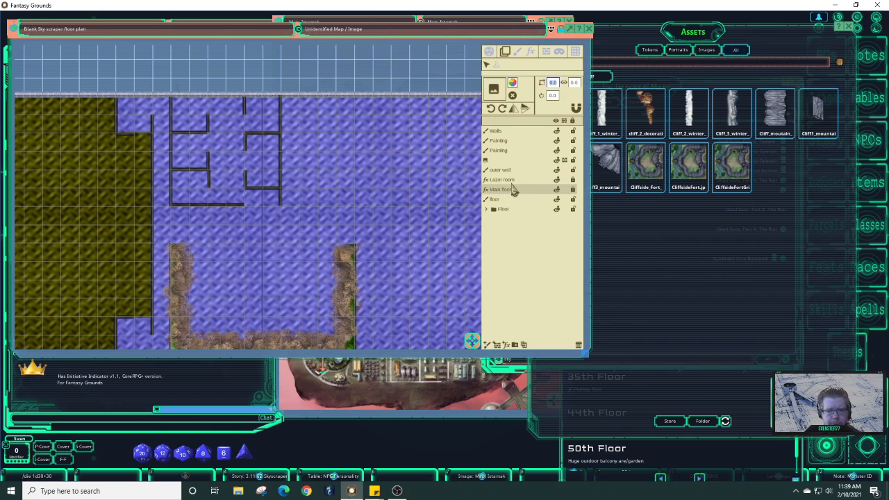
click(531, 52)
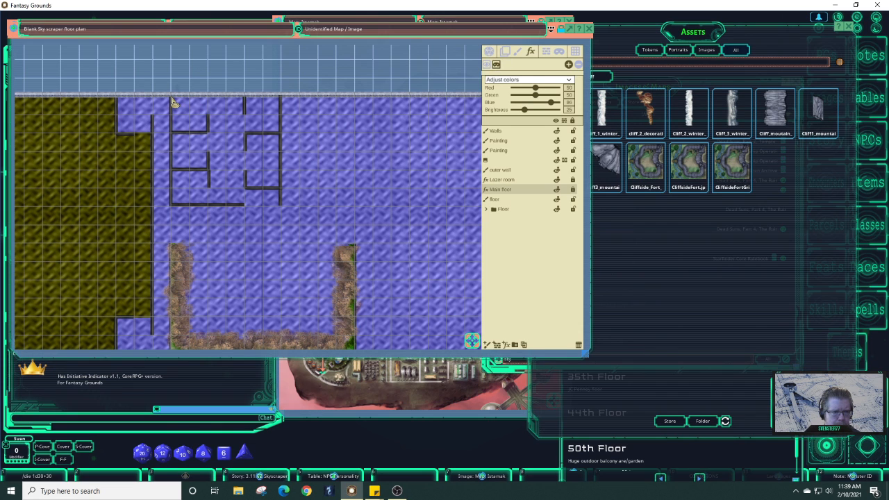
drag(174, 103, 283, 211)
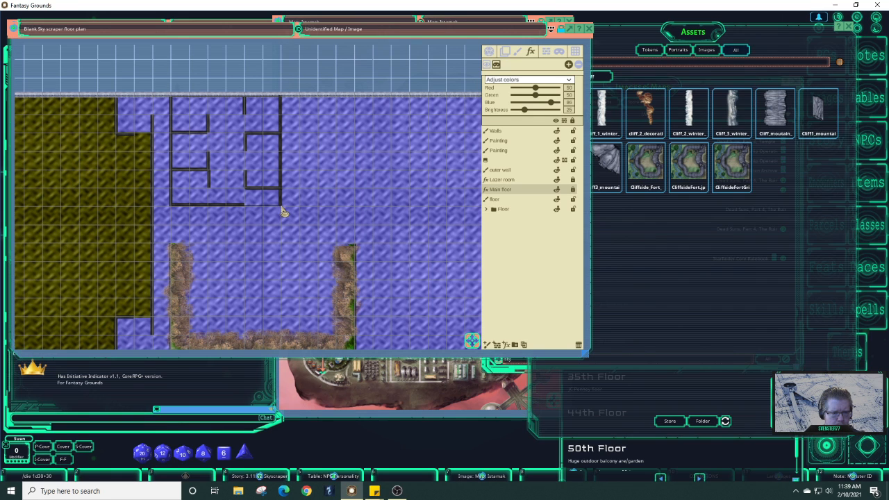
drag(284, 211, 283, 210)
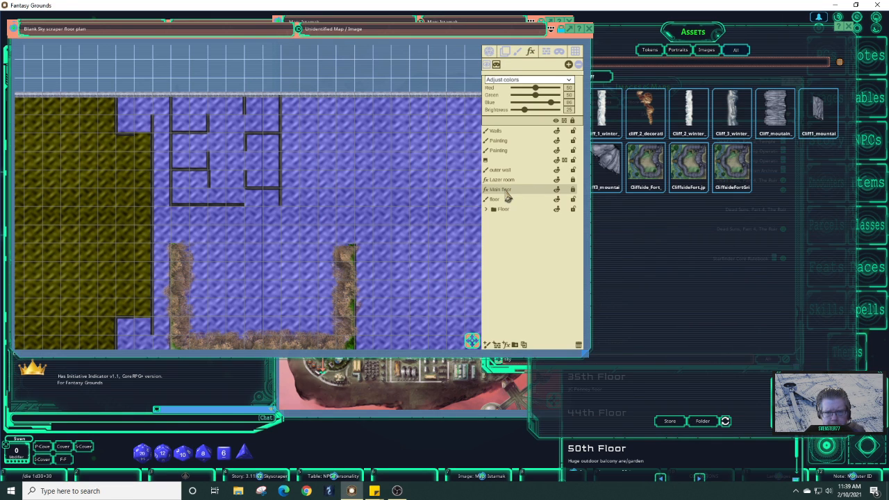
click(569, 69)
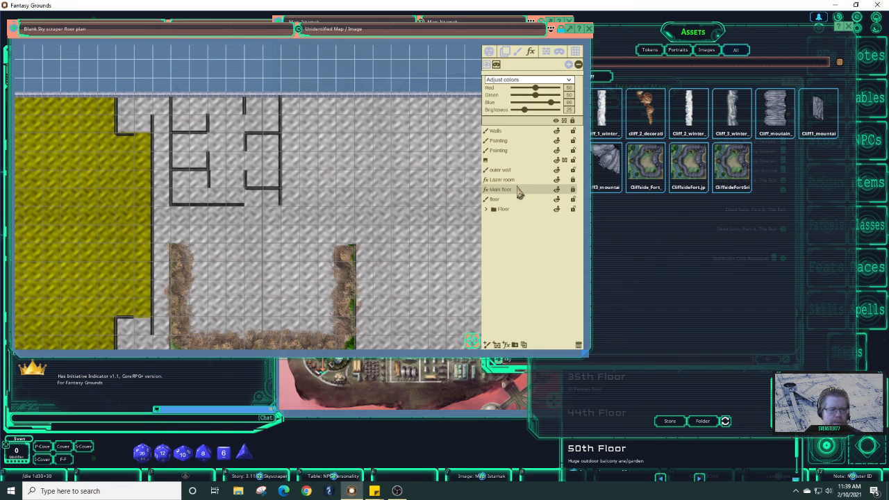
- Reveal the Main floor tint along the narrow corridor beside the long inner wall and the two-square-wide corridor running east below the small rooms
scroll(410, 207, down, 2)
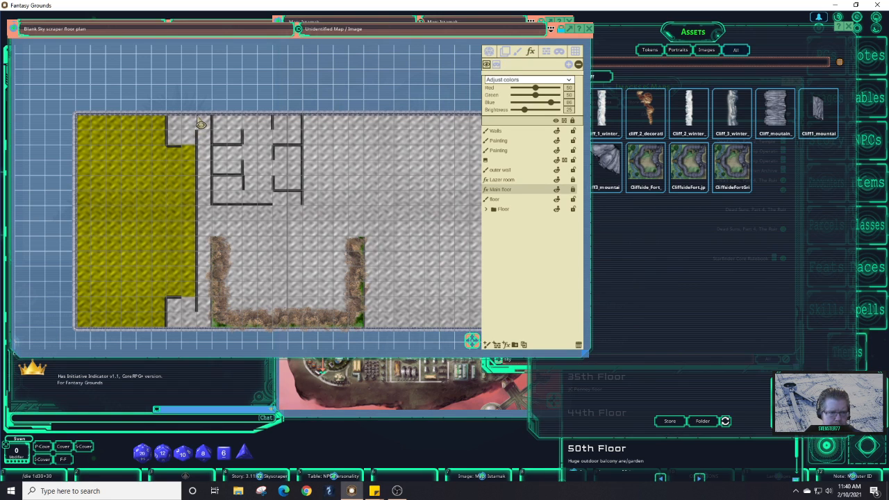
mouse_move(200, 125)
mouse_down()
mouse_move(221, 312)
mouse_move(222, 333)
mouse_move(214, 335)
mouse_up()
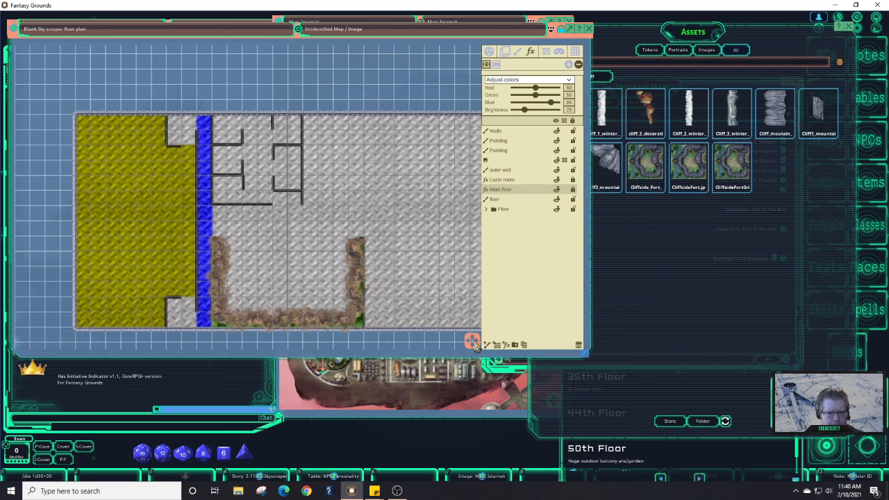
drag(473, 339, 165, 254)
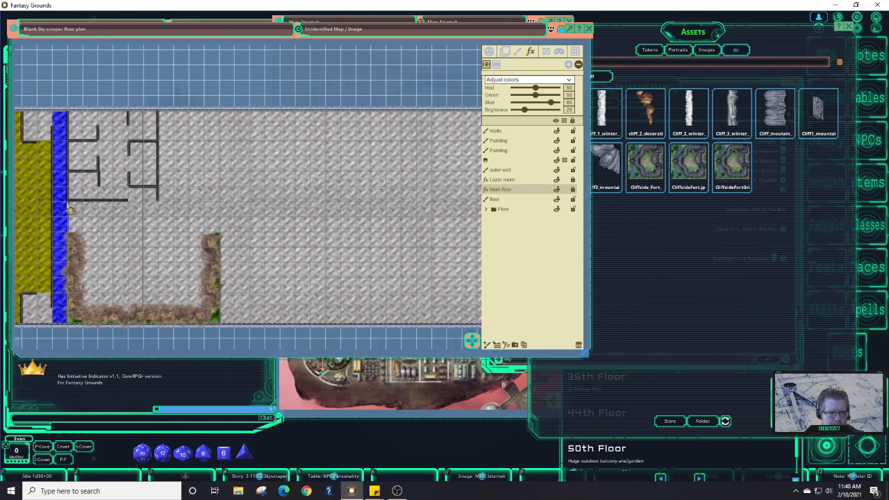
drag(69, 207, 491, 240)
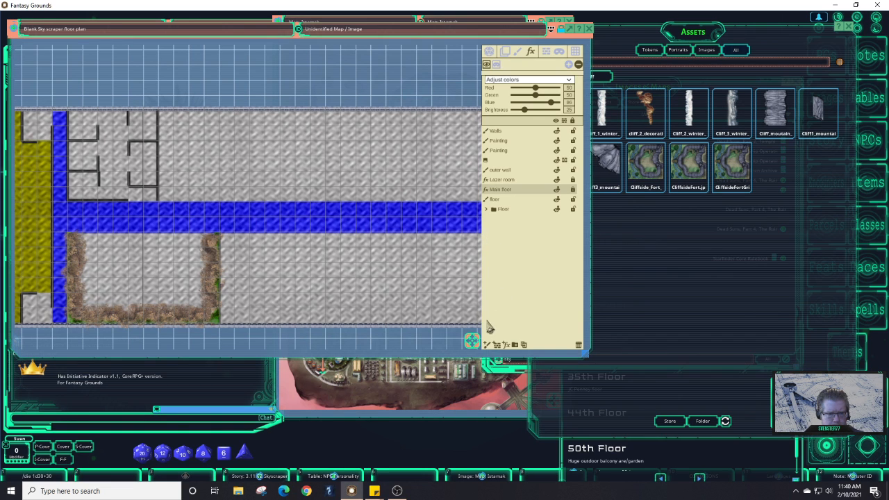
- Reveal the Main floor tint over the northeastern area, from the small rooms' east wall to the outer wall and down through the corridor
click(502, 346)
drag(501, 340, 488, 337)
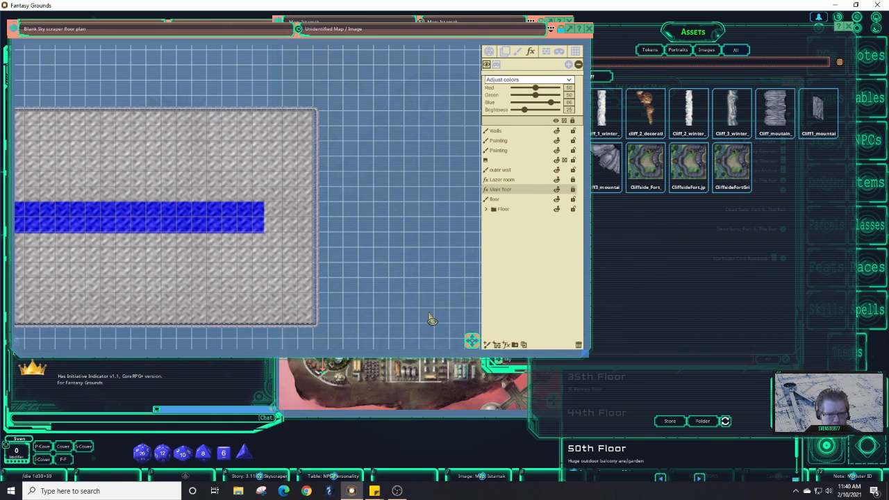
drag(474, 341, 464, 305)
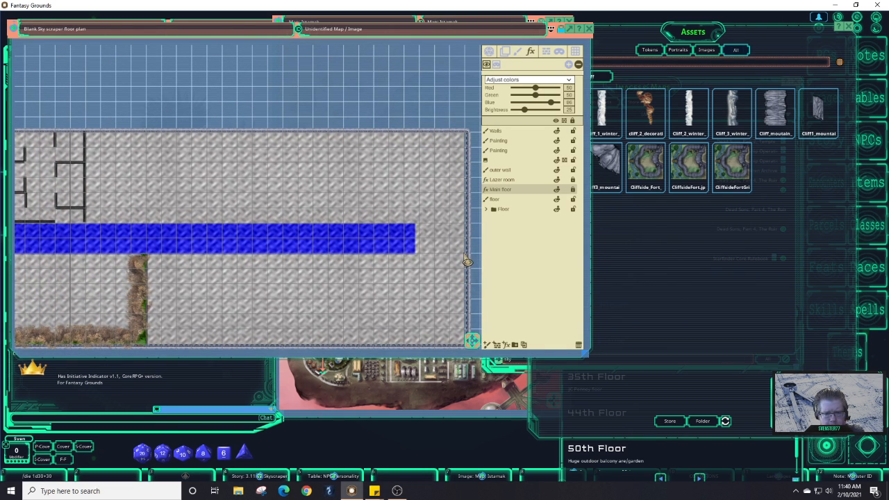
drag(469, 262, 104, 151)
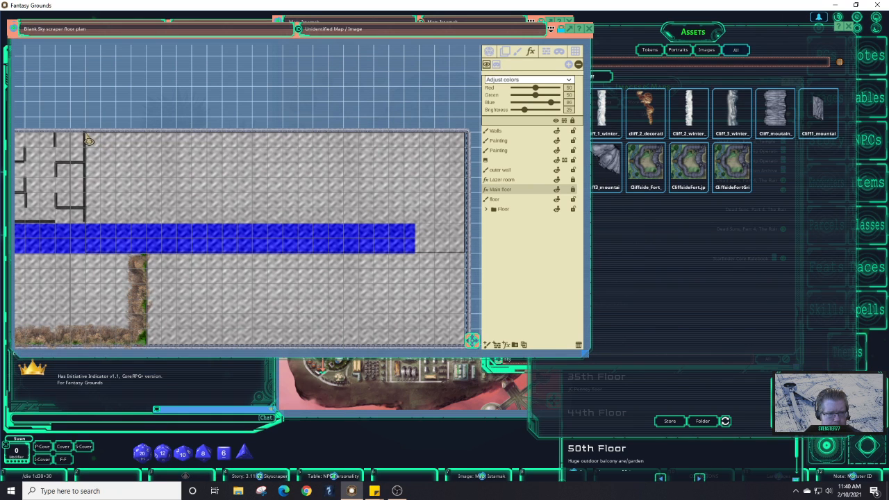
click(90, 143)
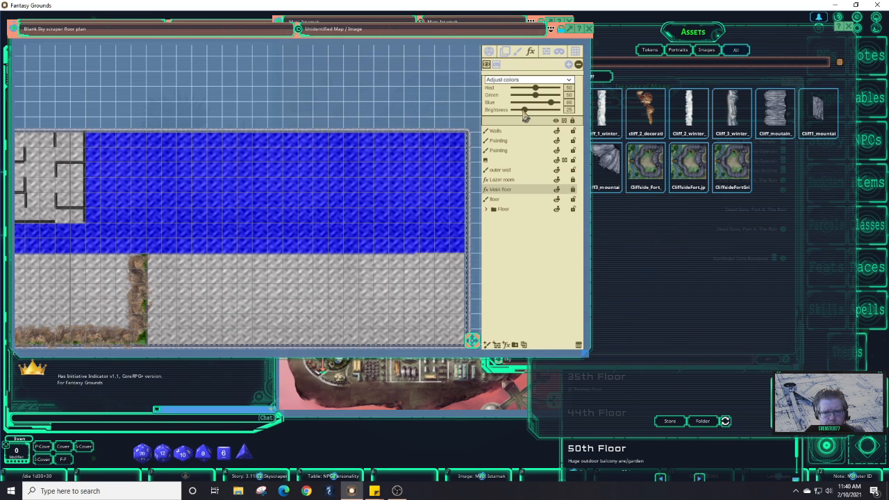
- Adjust the Main floor color effect to red 58, green 60 and brightness about 15, leaving blue at 86
drag(524, 117, 526, 118)
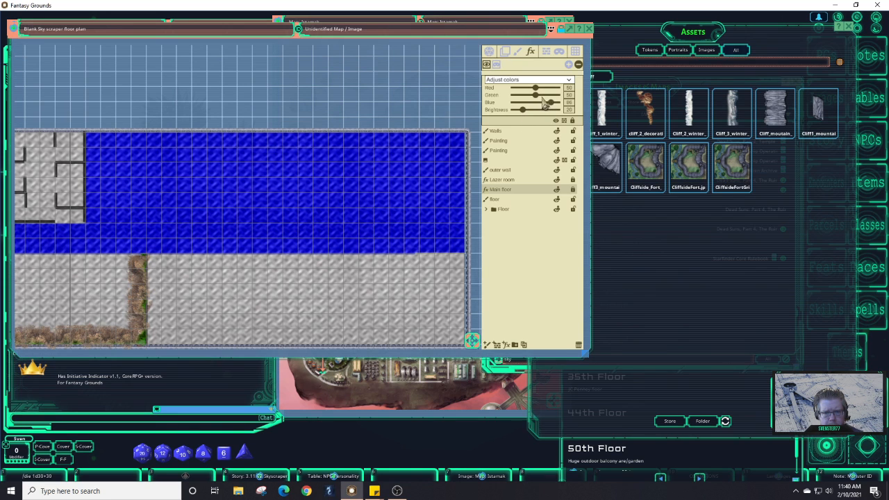
drag(537, 95, 539, 91)
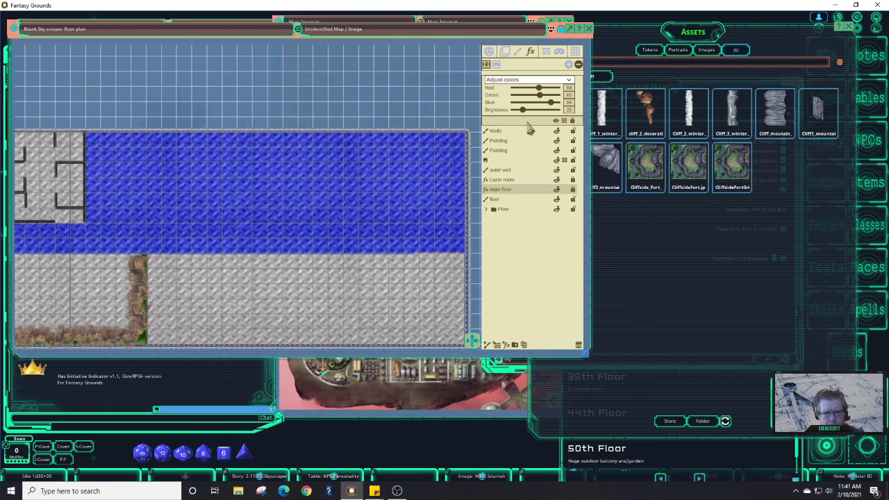
drag(524, 116, 522, 116)
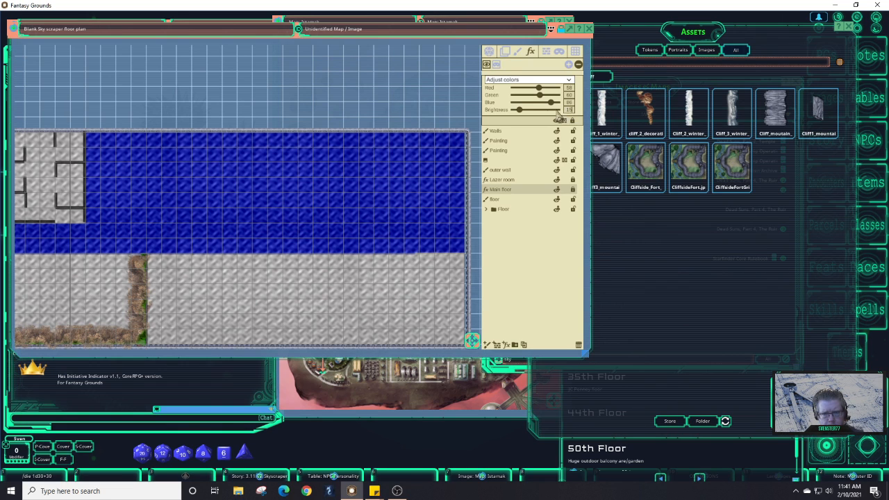
click(541, 132)
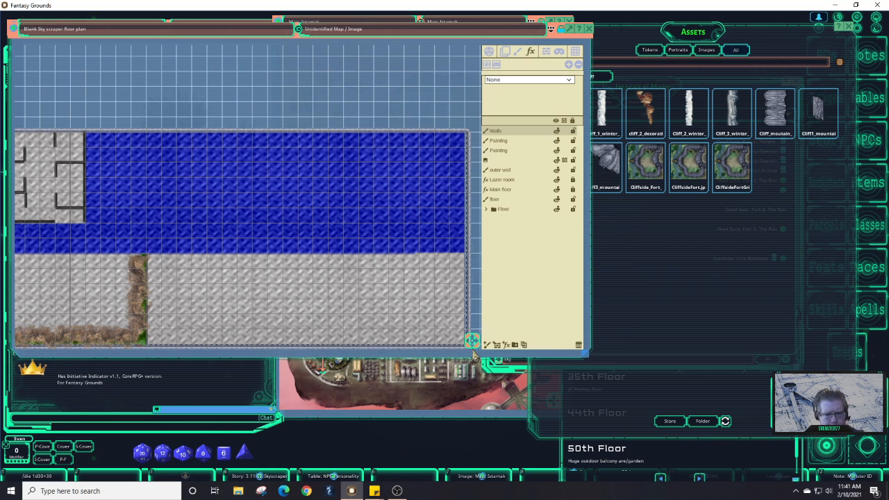
scroll(472, 347, down, 5)
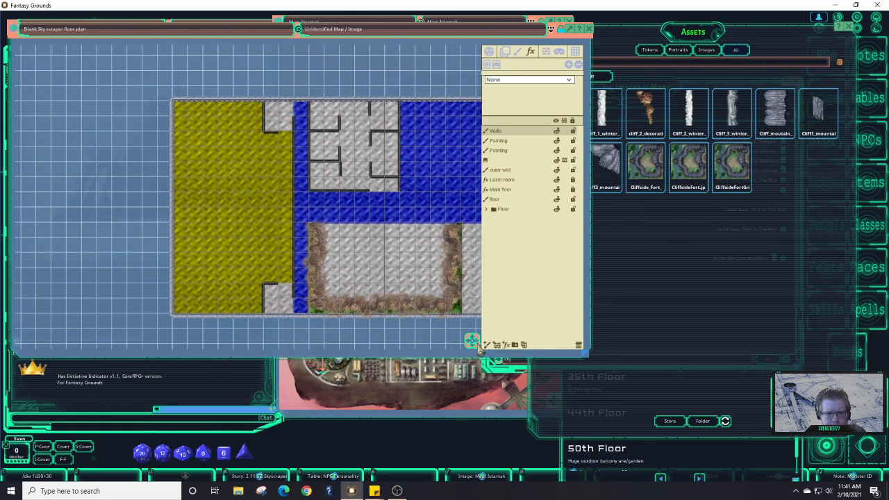
- Add a new paint layer above the Walls layer and filter the asset library for "cliff"
mouse_move(477, 345)
mouse_down()
mouse_move(484, 340)
mouse_move(478, 350)
mouse_up()
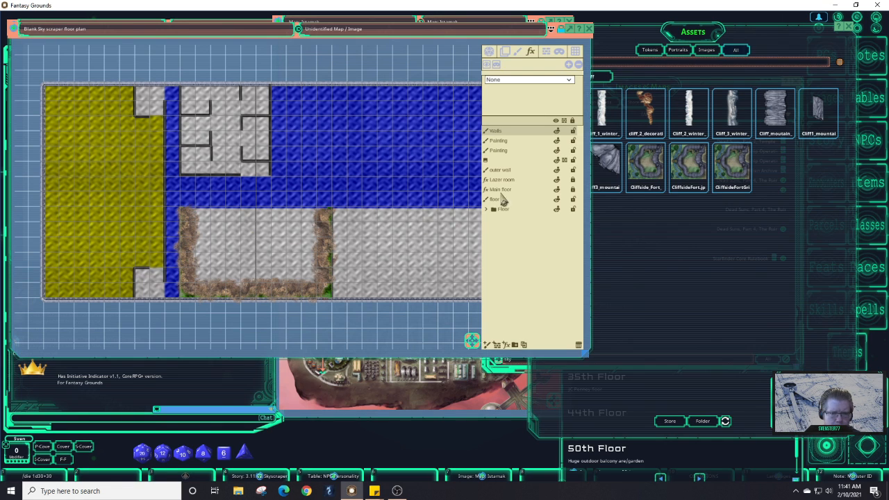
click(629, 242)
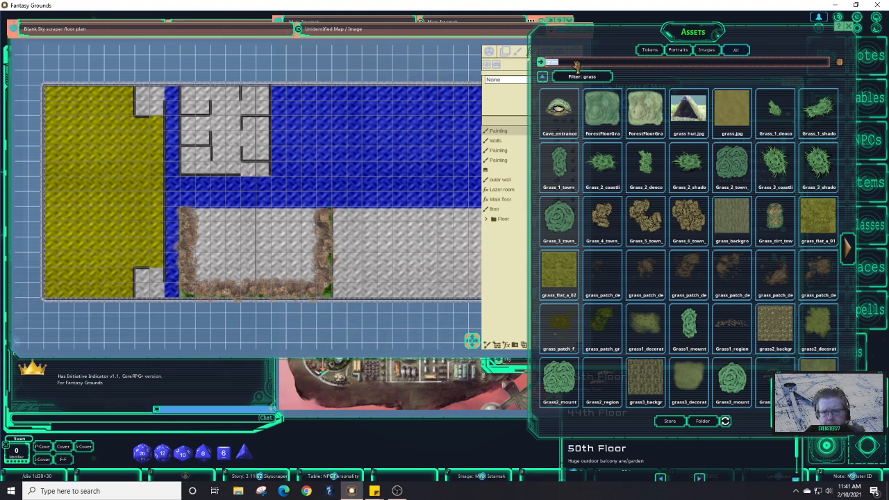
text(cliff)
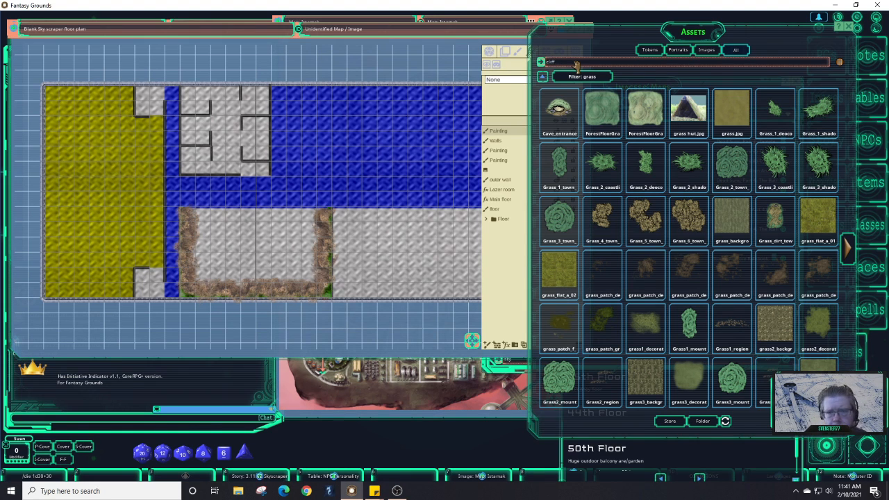
key(Return)
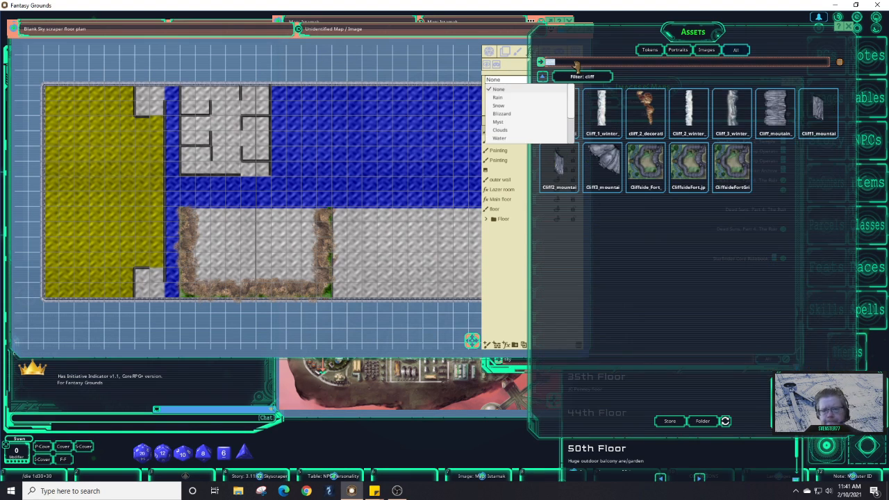
click(685, 247)
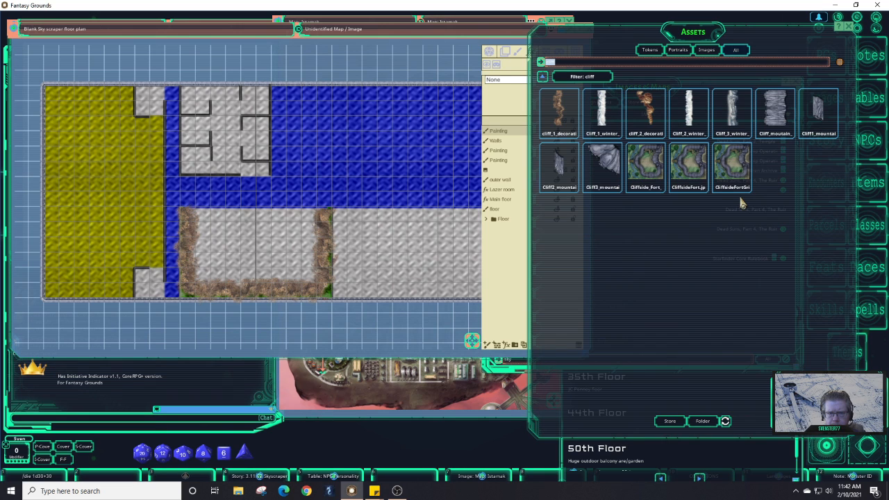
- Load the grey Cliff_moutain asset as the paint brush for the new top Painting layer
click(452, 39)
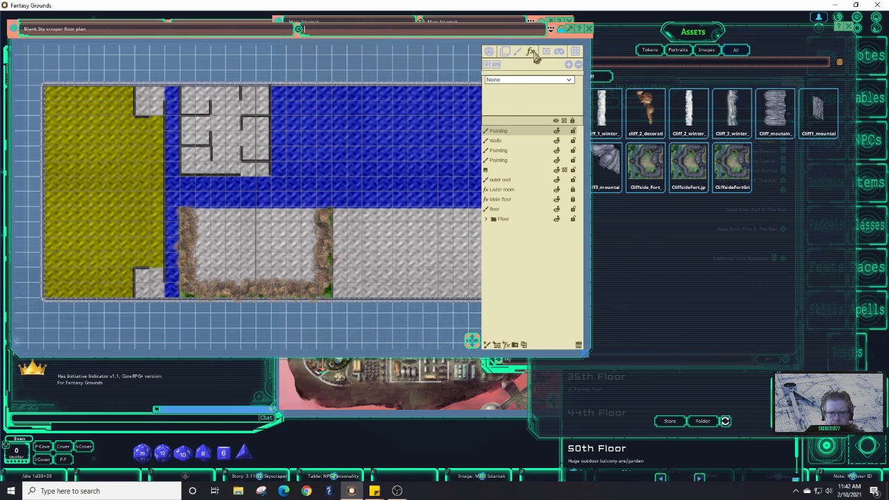
click(504, 54)
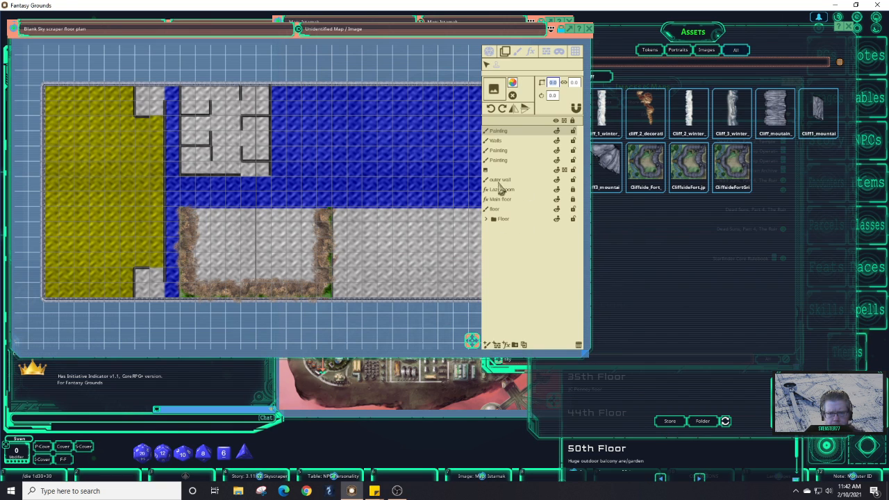
double_click(509, 132)
click(490, 136)
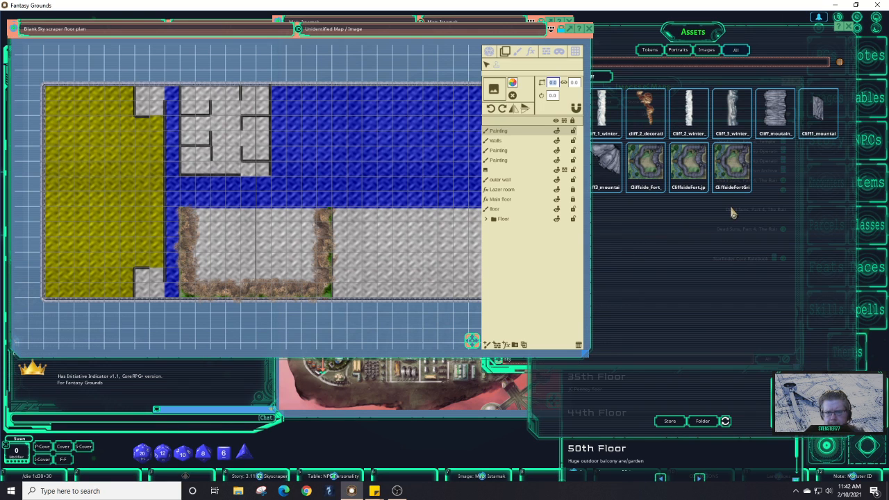
click(518, 50)
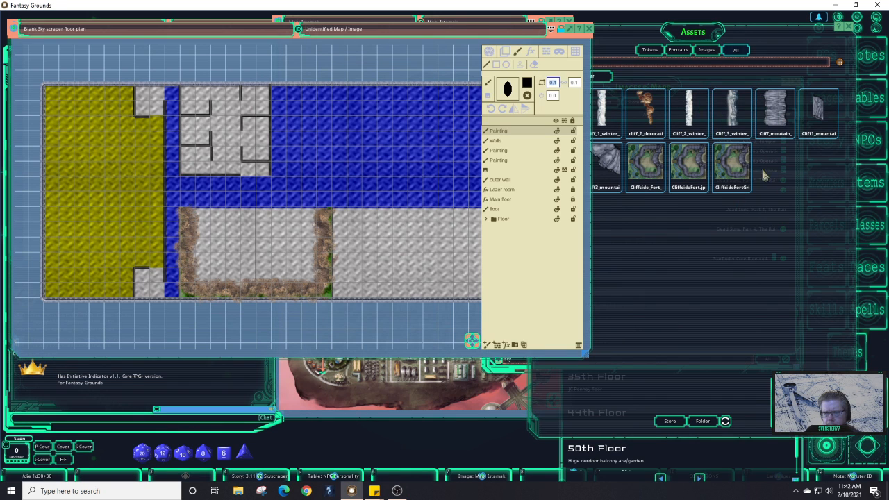
click(783, 128)
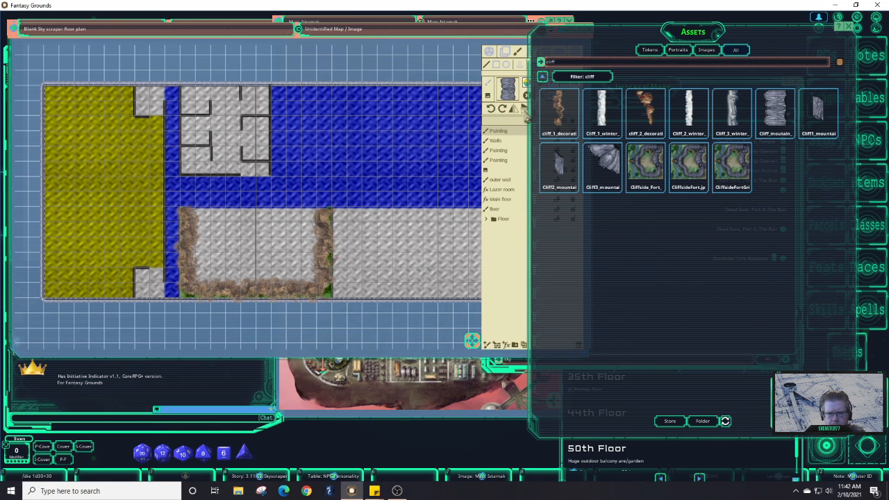
click(389, 42)
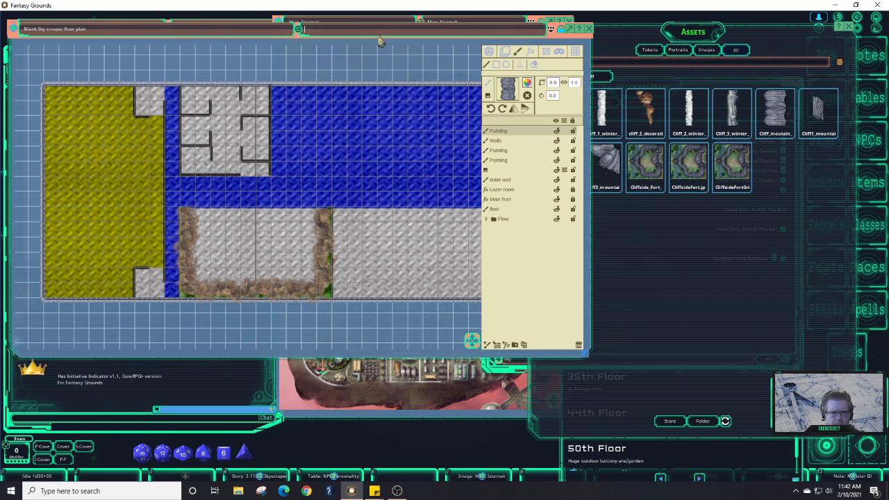
- Try a light peach tint, FFFFC29F, on the cliff brush with a short test stroke below the building, and undo the stroke
click(528, 83)
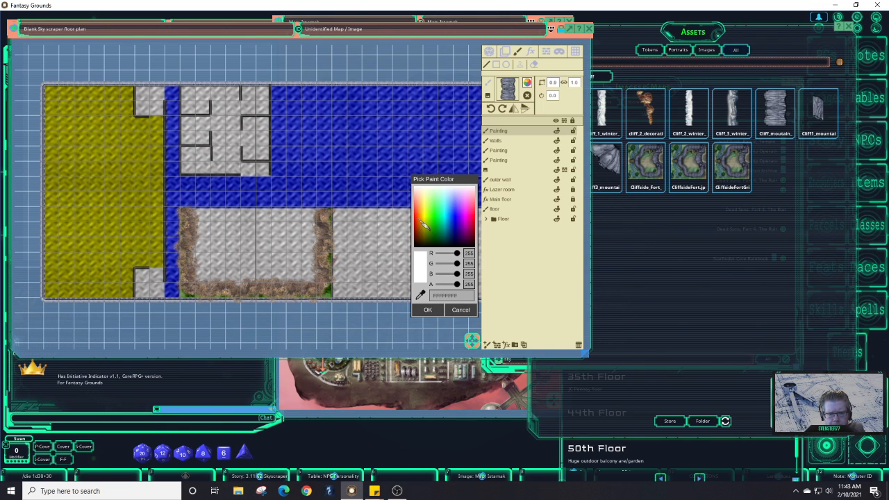
click(424, 237)
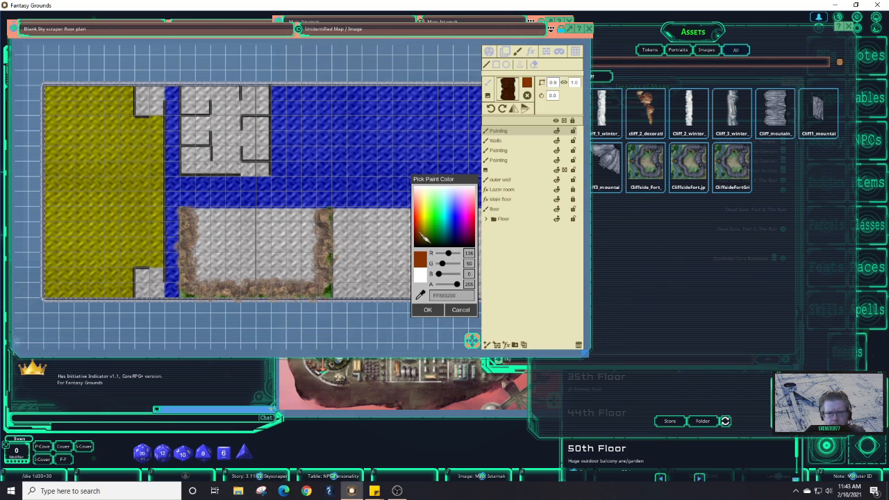
drag(424, 232, 426, 202)
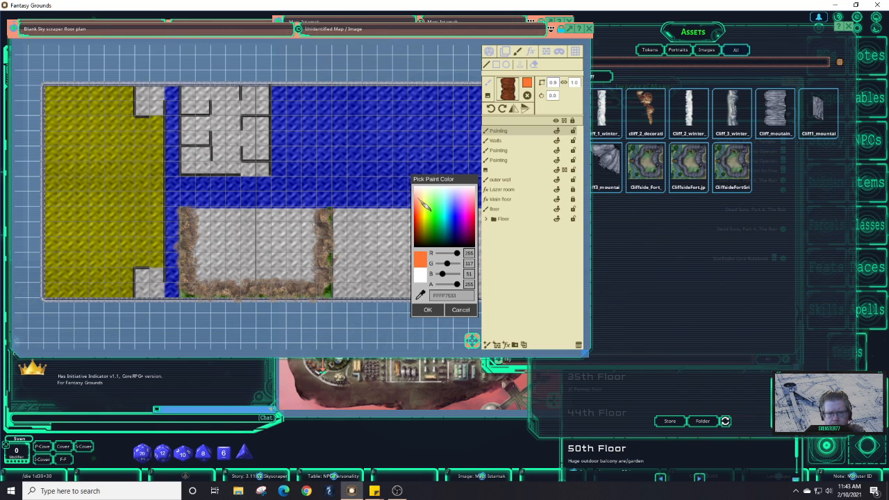
click(420, 208)
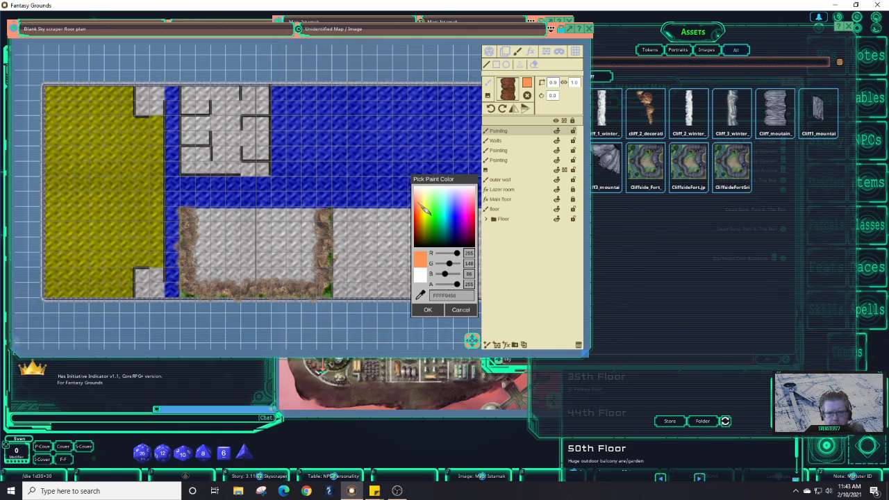
click(420, 204)
click(423, 205)
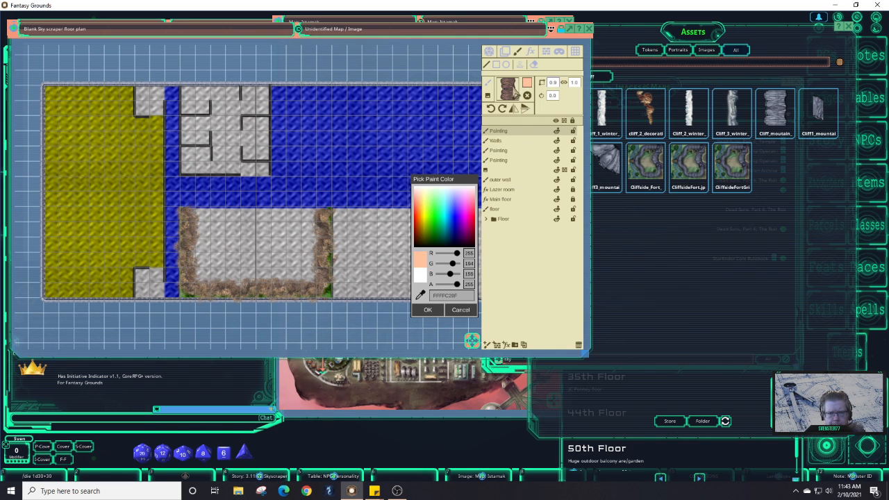
drag(259, 328, 306, 337)
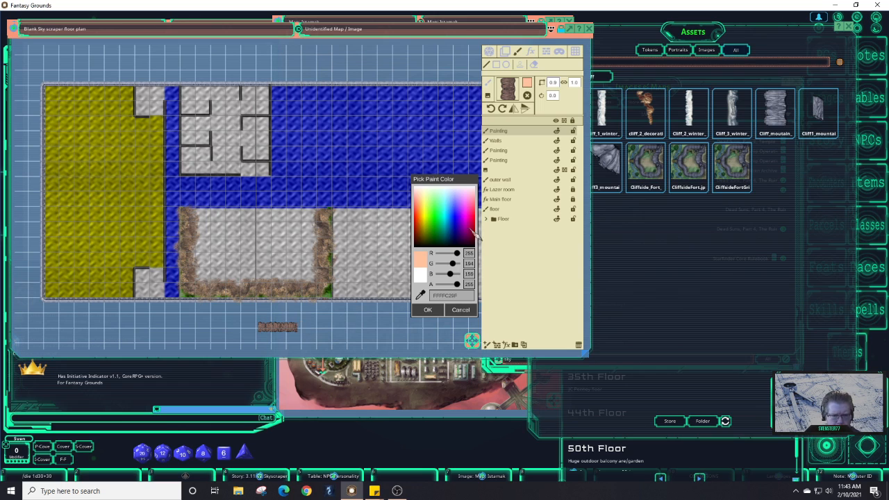
key(ctrl+z)
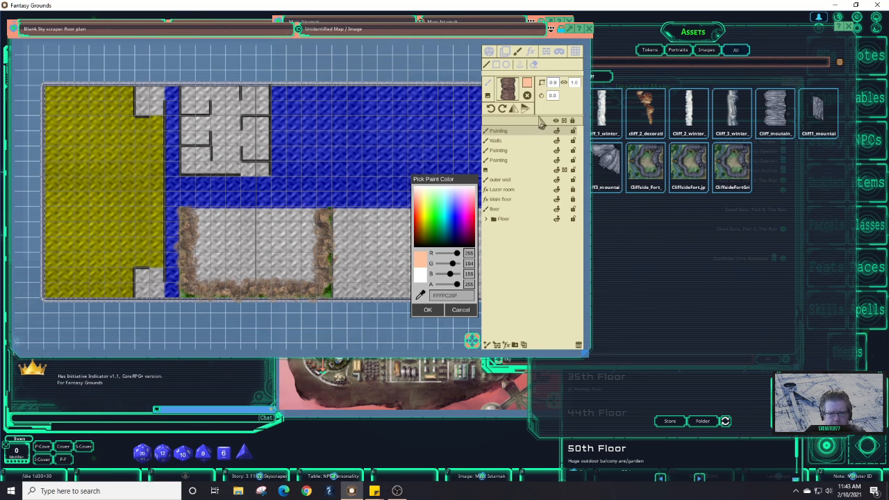
- Reset the cliff brush's tint and set it to salmon FFBA9F with alpha 187
click(532, 102)
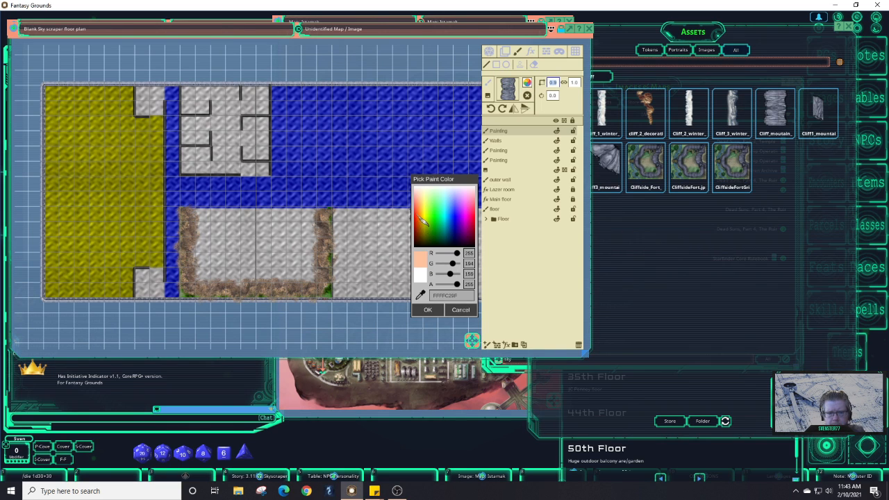
click(423, 219)
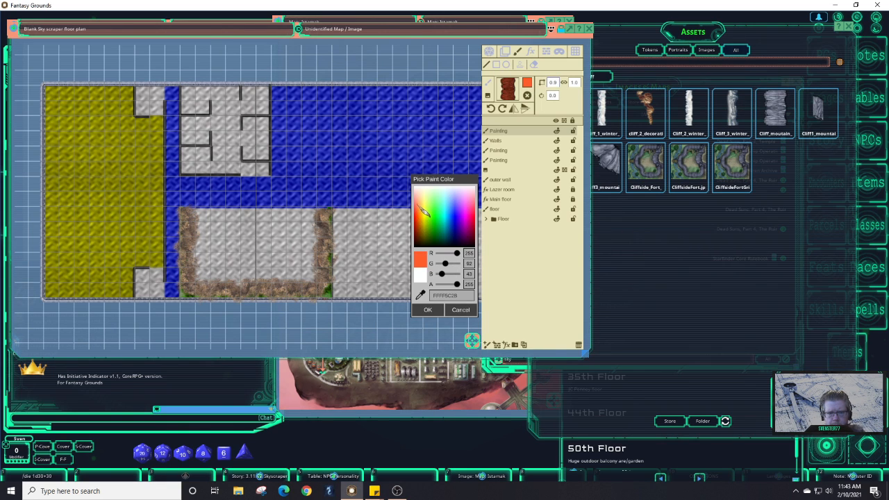
click(423, 211)
click(422, 203)
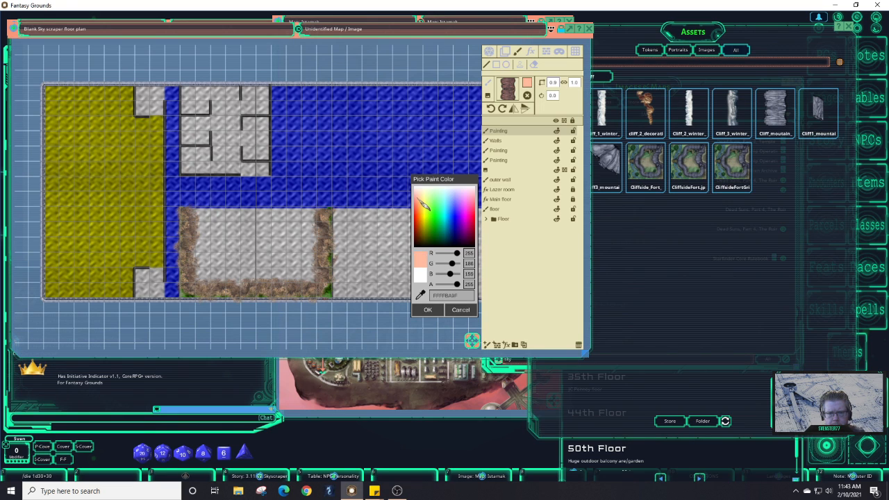
click(436, 310)
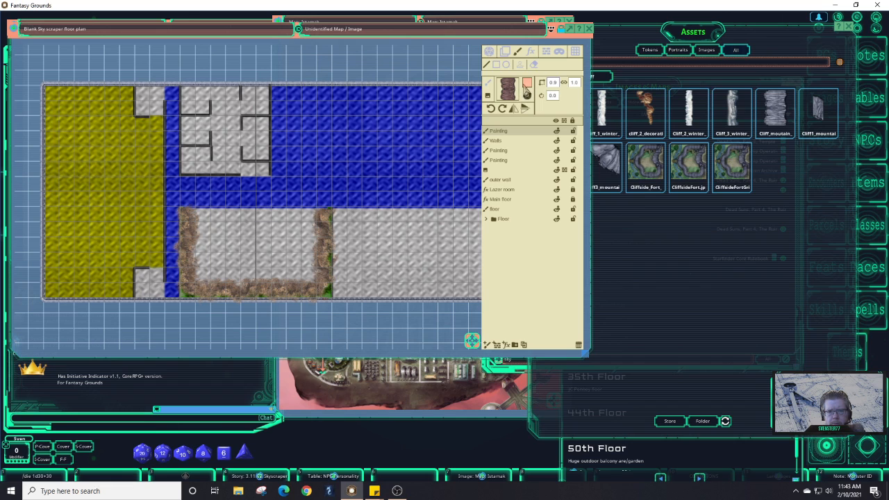
click(528, 83)
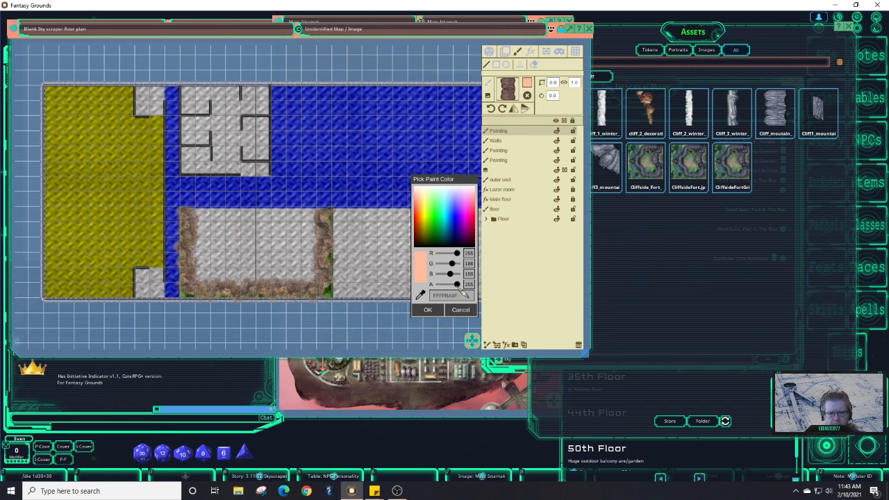
drag(464, 292, 460, 290)
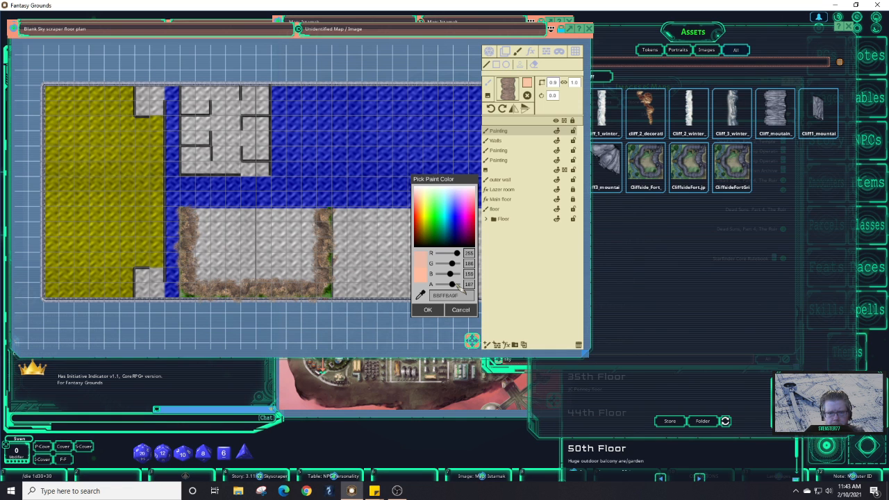
- Paint a layered rocky mound about 3.2 by 3.7 squares near the middle of the overgrown-walled room, and accept the brush tint
scroll(232, 247, up, 4)
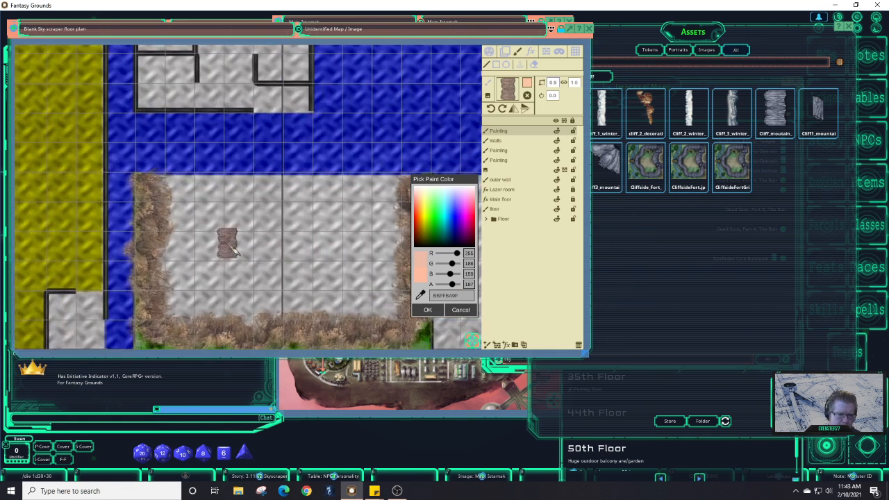
scroll(232, 247, up, 1)
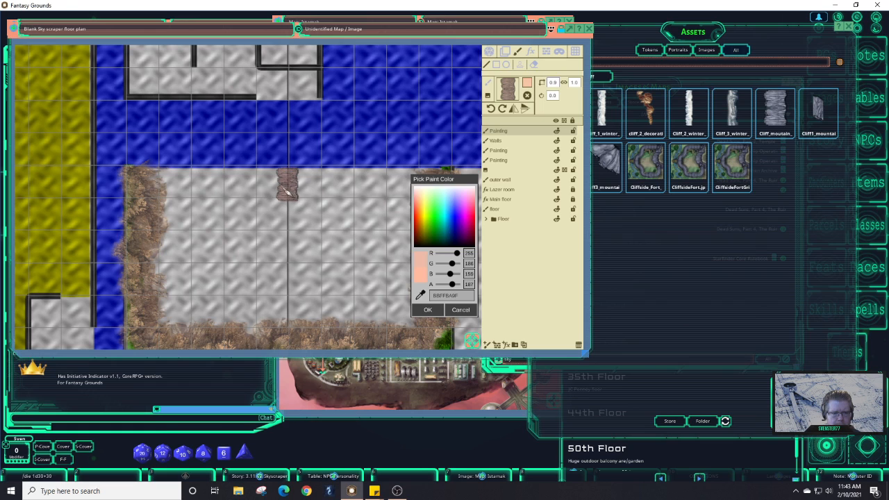
mouse_move(286, 191)
mouse_down()
mouse_move(268, 200)
mouse_move(254, 229)
mouse_move(264, 275)
mouse_move(334, 270)
mouse_move(331, 184)
mouse_move(300, 179)
mouse_move(289, 190)
mouse_move(328, 221)
mouse_move(323, 230)
mouse_up()
mouse_move(312, 211)
mouse_down()
mouse_move(269, 186)
mouse_move(269, 266)
mouse_move(258, 229)
mouse_move(281, 271)
mouse_move(327, 271)
mouse_move(330, 262)
mouse_move(318, 201)
mouse_move(325, 208)
mouse_move(306, 195)
mouse_move(328, 262)
mouse_move(305, 208)
mouse_move(281, 188)
mouse_move(274, 233)
mouse_move(280, 216)
mouse_move(266, 194)
mouse_move(282, 191)
mouse_move(270, 196)
mouse_move(280, 206)
mouse_move(281, 264)
mouse_move(324, 244)
mouse_move(317, 226)
mouse_move(277, 243)
mouse_move(309, 209)
mouse_move(287, 211)
mouse_move(295, 198)
mouse_move(306, 229)
mouse_move(275, 233)
mouse_move(298, 244)
mouse_move(306, 215)
mouse_move(292, 222)
mouse_move(301, 254)
mouse_move(309, 236)
mouse_move(305, 221)
mouse_move(295, 217)
mouse_move(305, 230)
mouse_move(290, 225)
mouse_move(292, 204)
mouse_move(293, 233)
mouse_move(310, 231)
mouse_up()
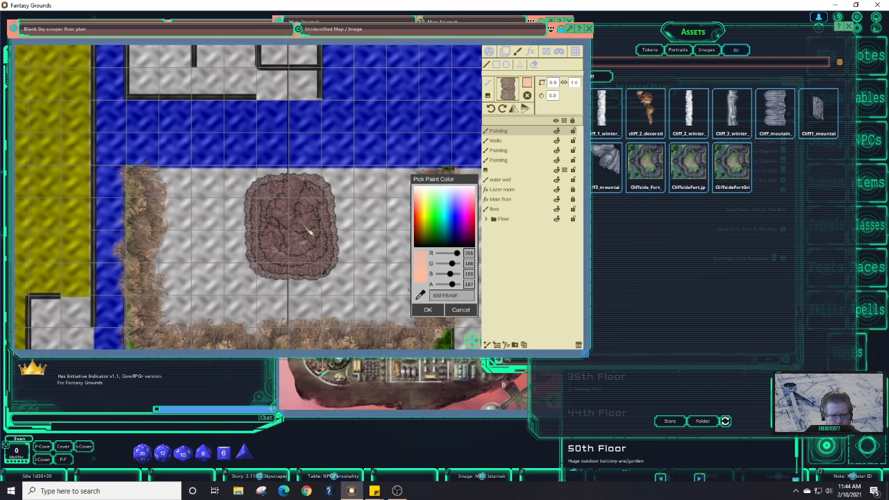
drag(371, 275, 385, 297)
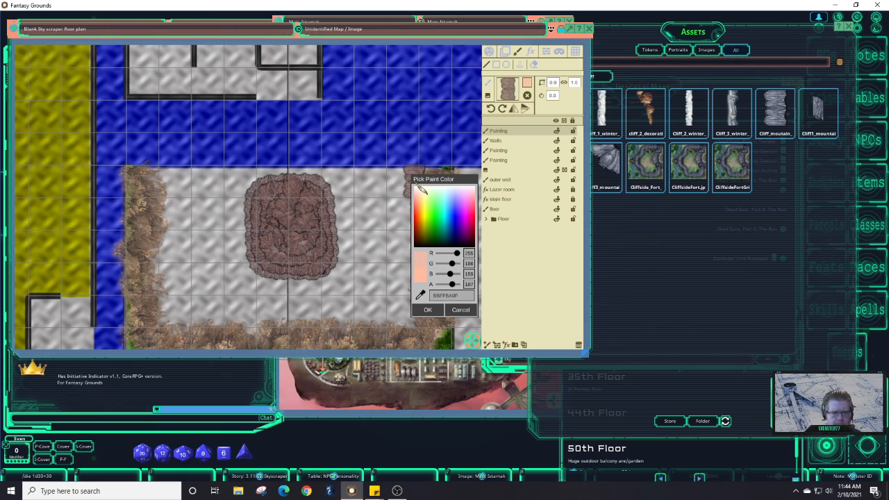
click(292, 196)
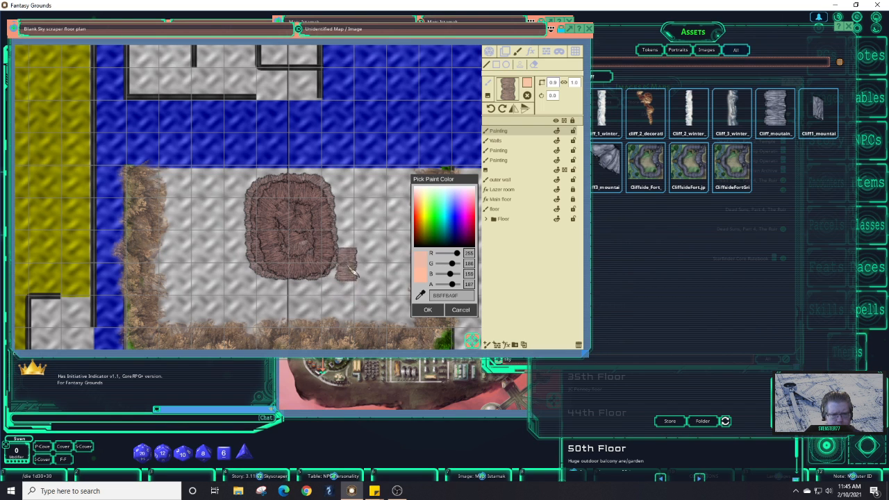
scroll(353, 272, down, 4)
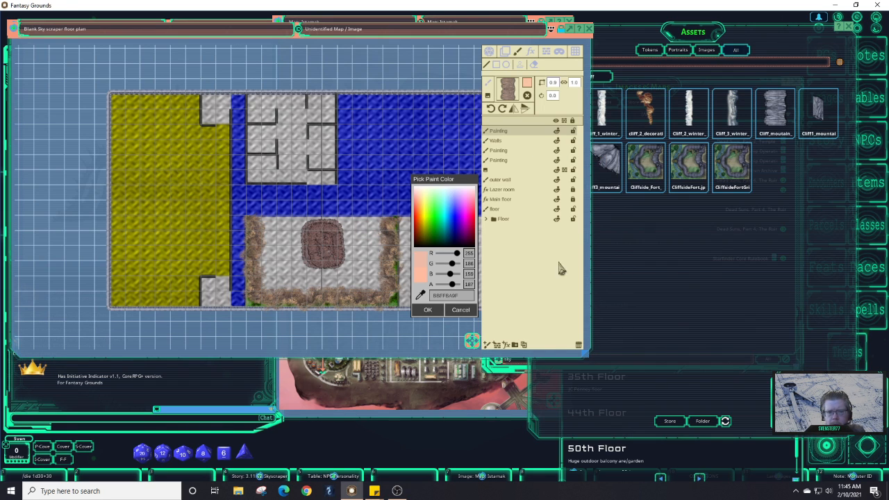
click(428, 310)
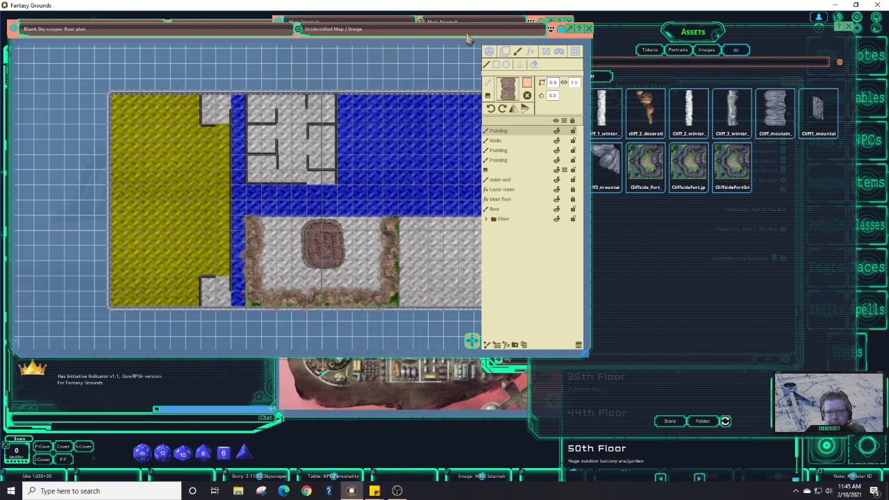
- Filter the asset library for "grass"
click(617, 63)
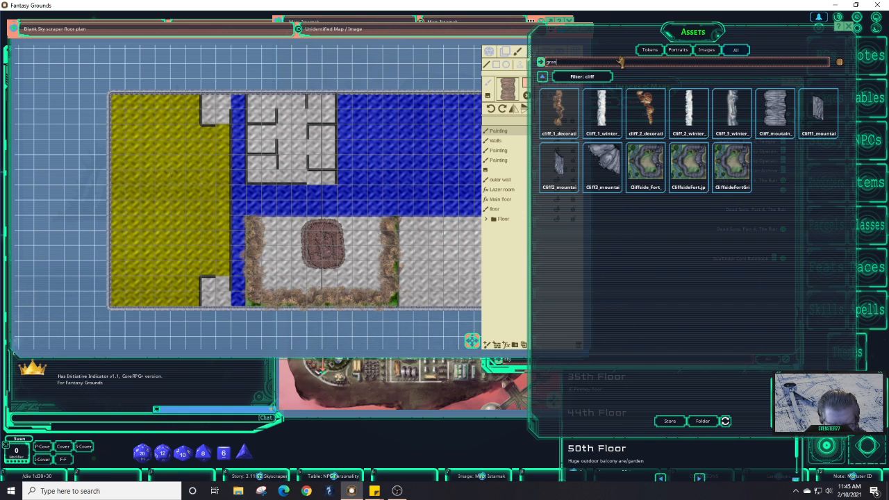
key(Return)
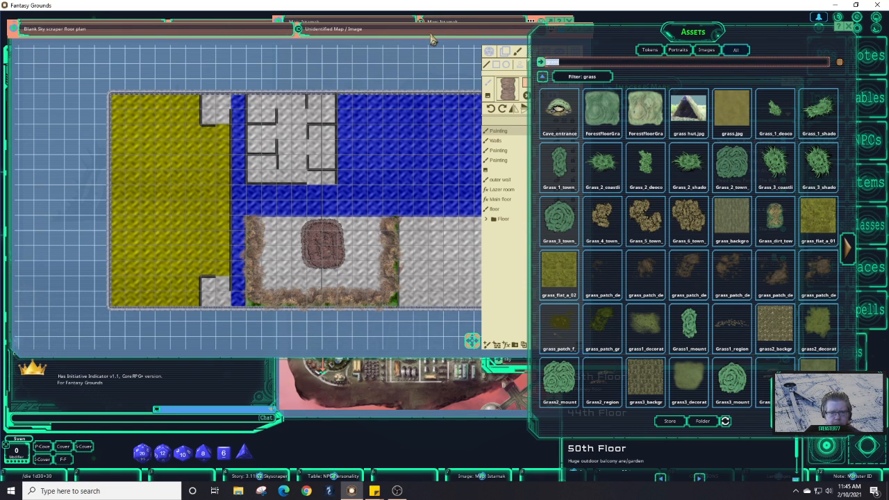
- Rename the rocky mound's painting layer to "Climbing Island"
click(507, 55)
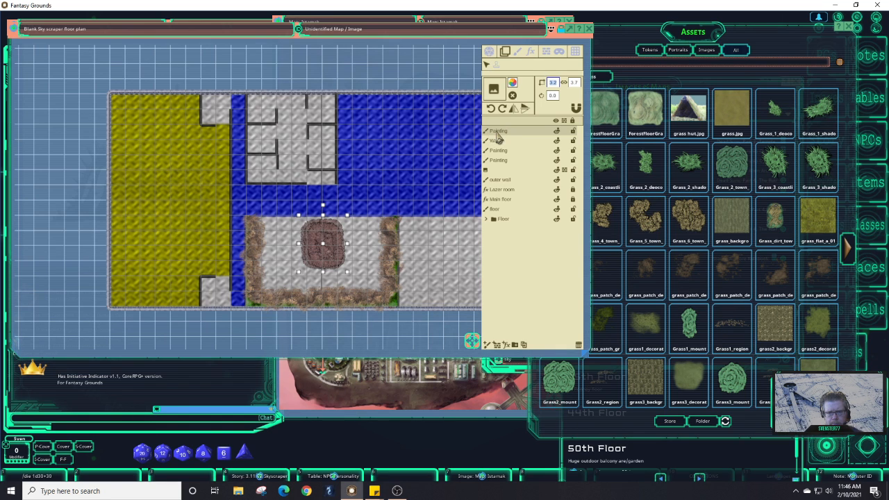
double_click(496, 131)
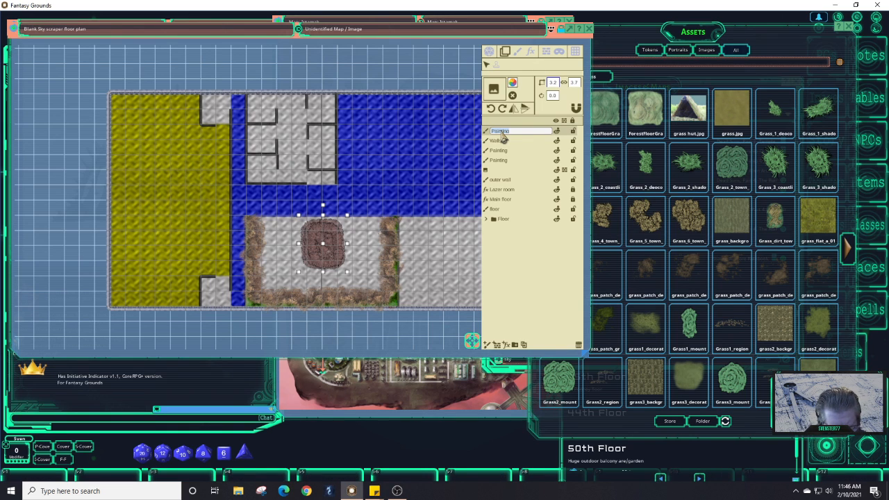
text(Cl)
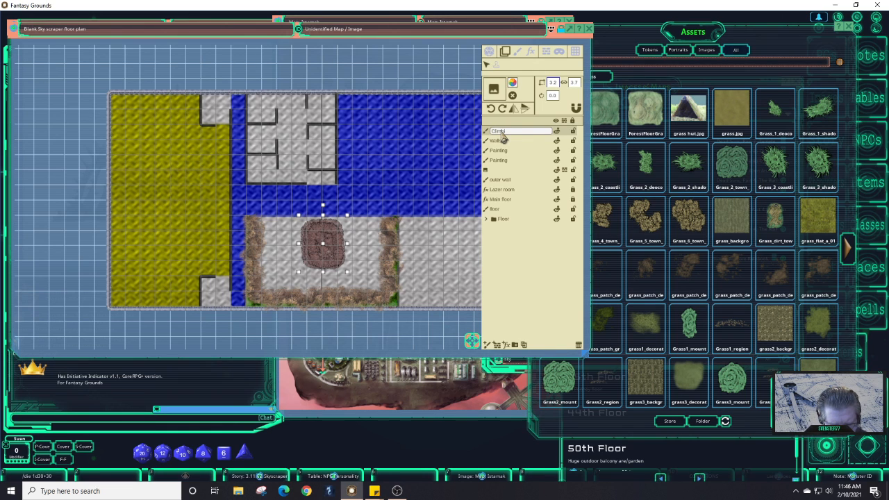
text(imbing I)
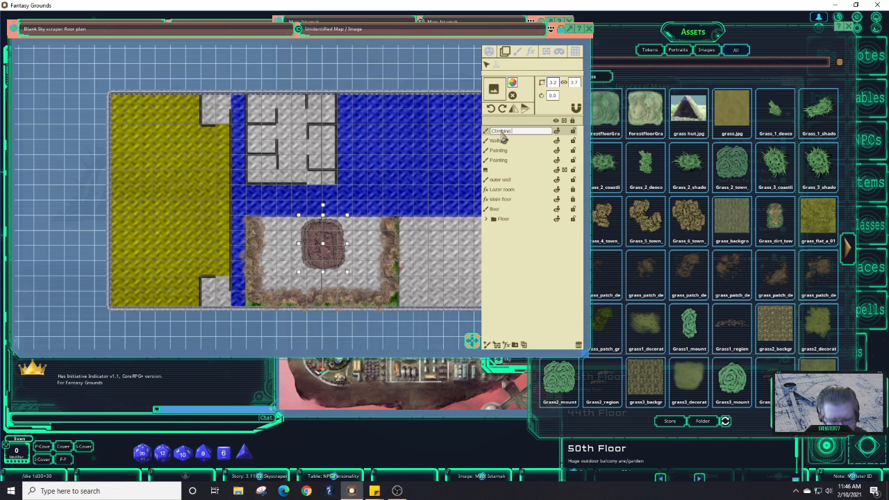
text(sland)
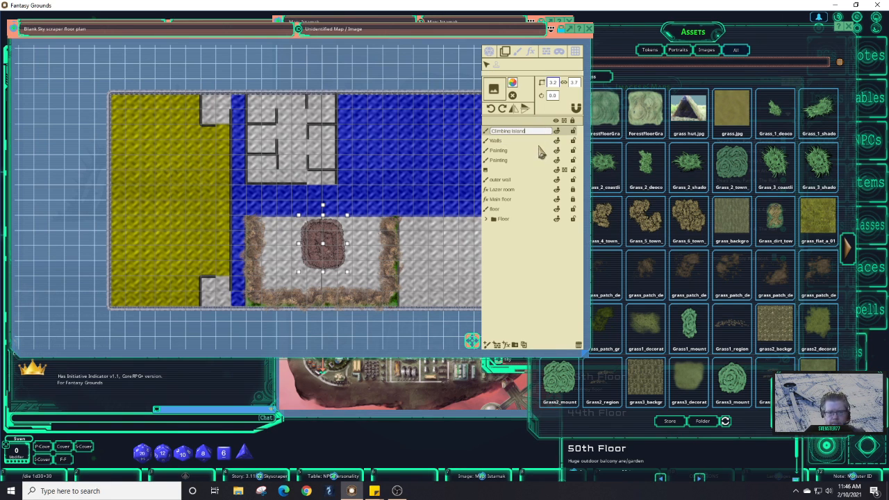
click(541, 150)
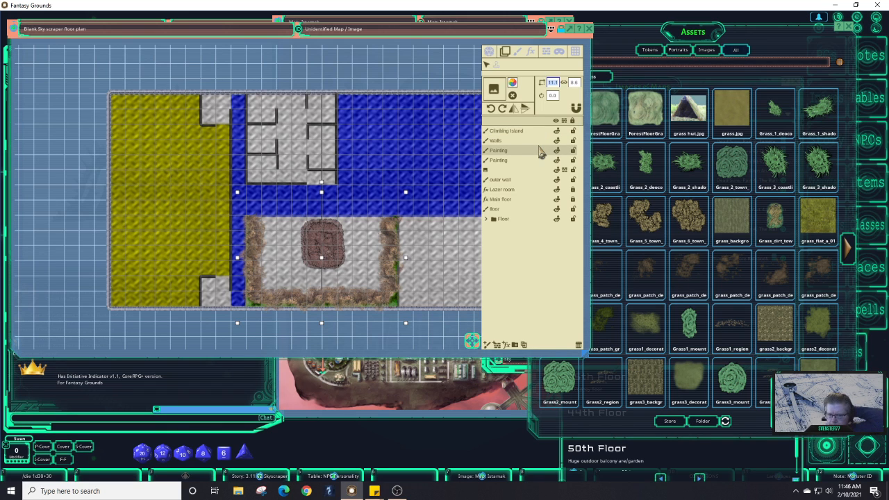
- Add a new paint layer at the top of the layer list and name it "Climbing Room floor"
click(488, 346)
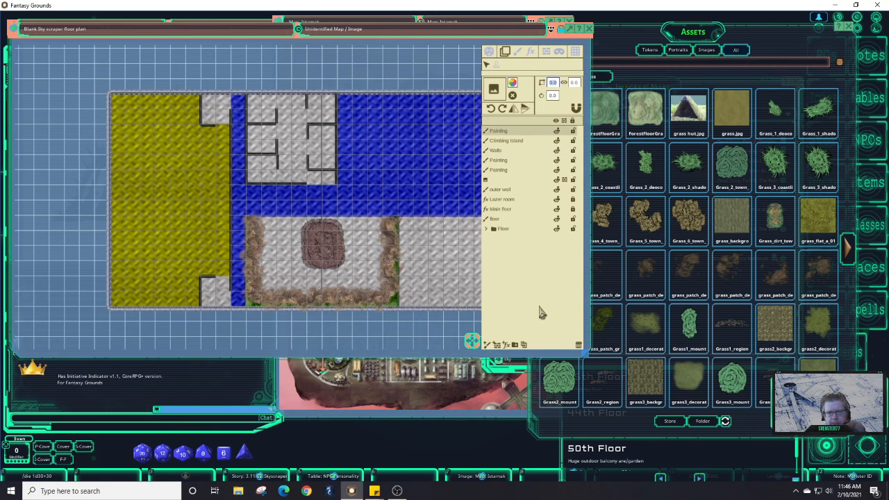
double_click(503, 133)
drag(518, 133, 484, 139)
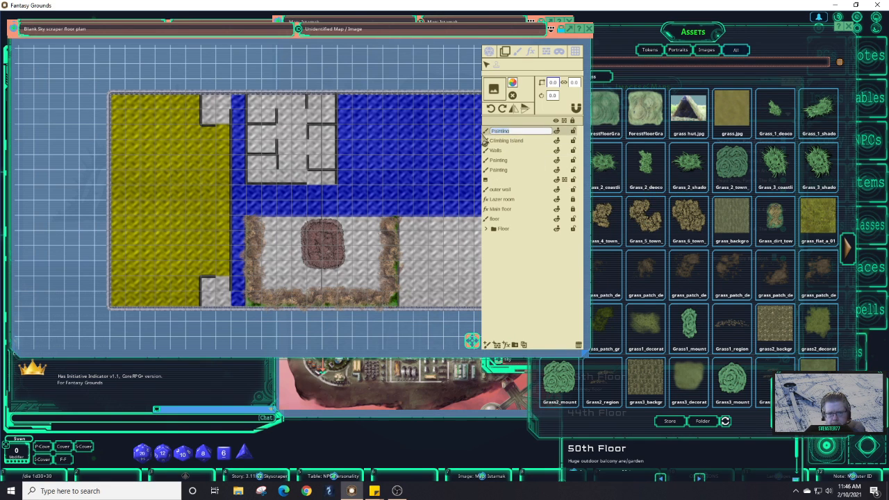
text(Clim)
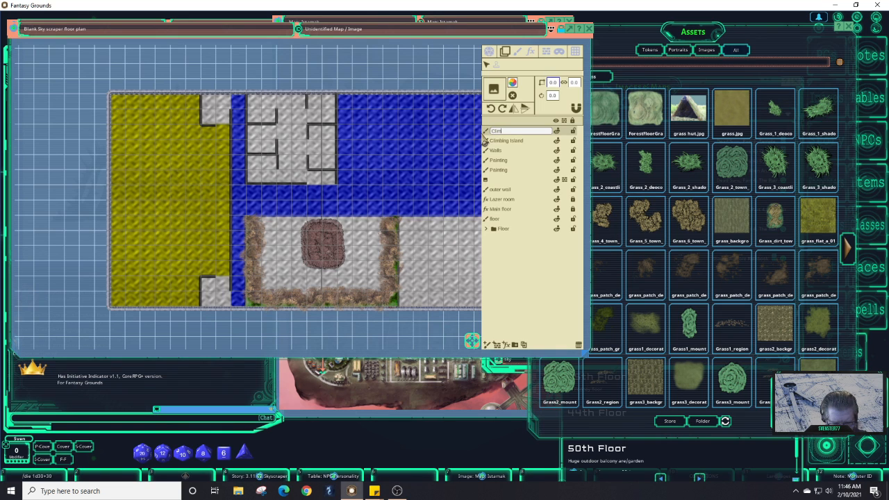
text(bing)
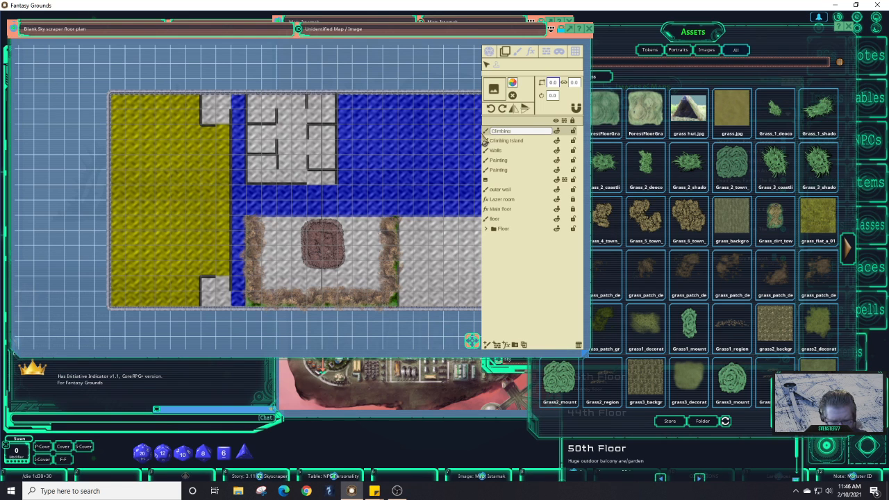
text( Room fl)
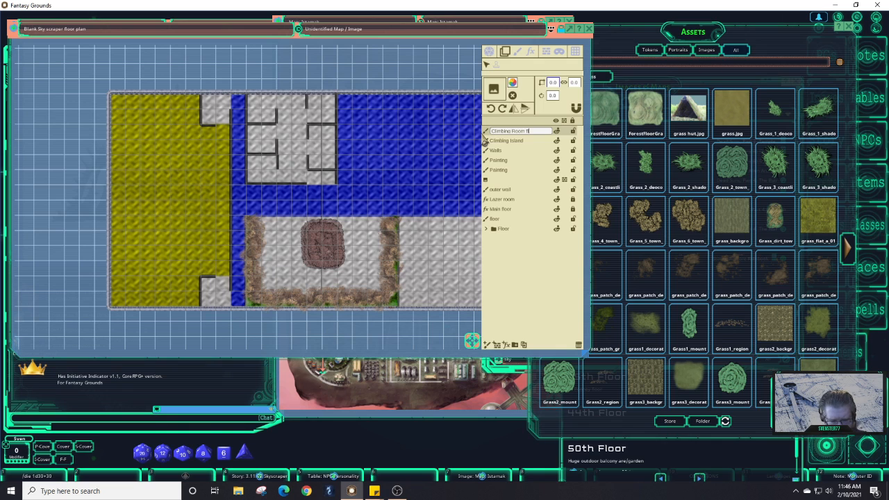
text(oor)
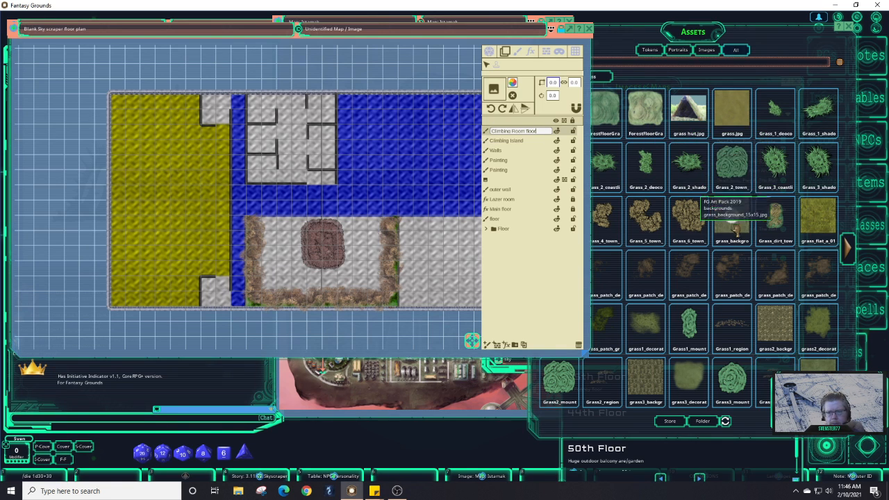
- Load the Grass_2_town decoration as a 3.0 by 3.0 stamp and place one on each side of the rocky mound
click(731, 164)
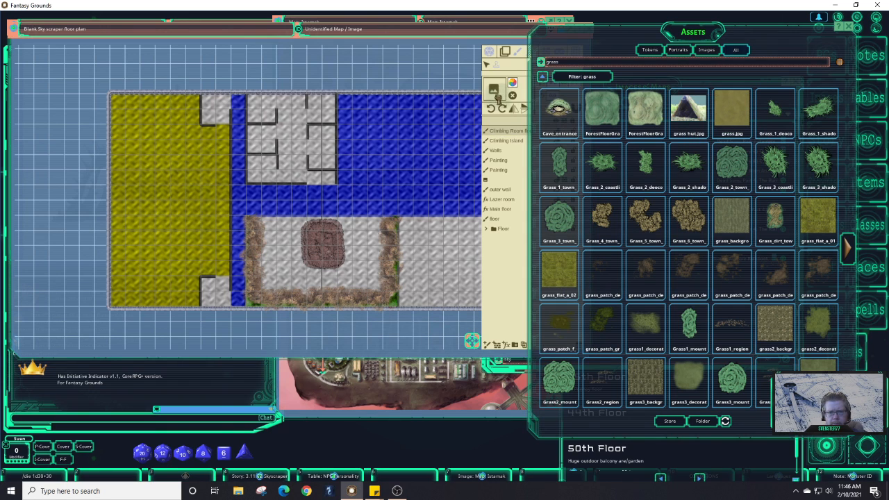
drag(499, 98, 496, 92)
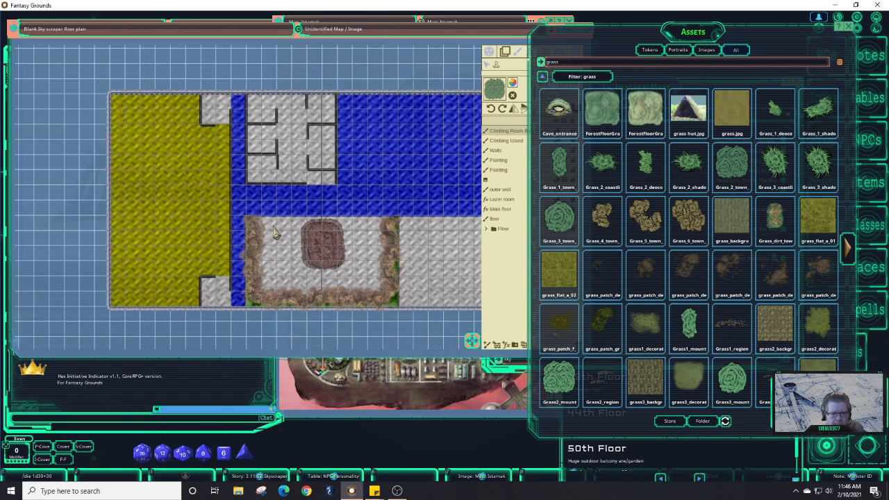
click(514, 69)
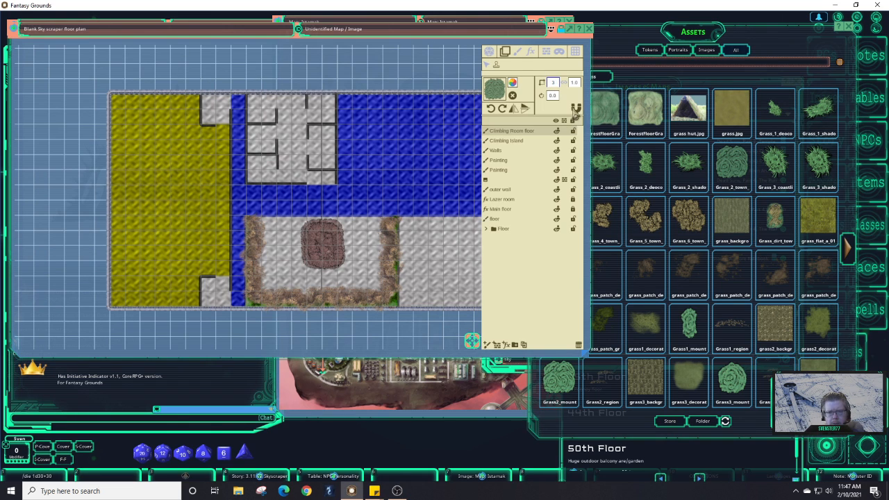
key(Tab)
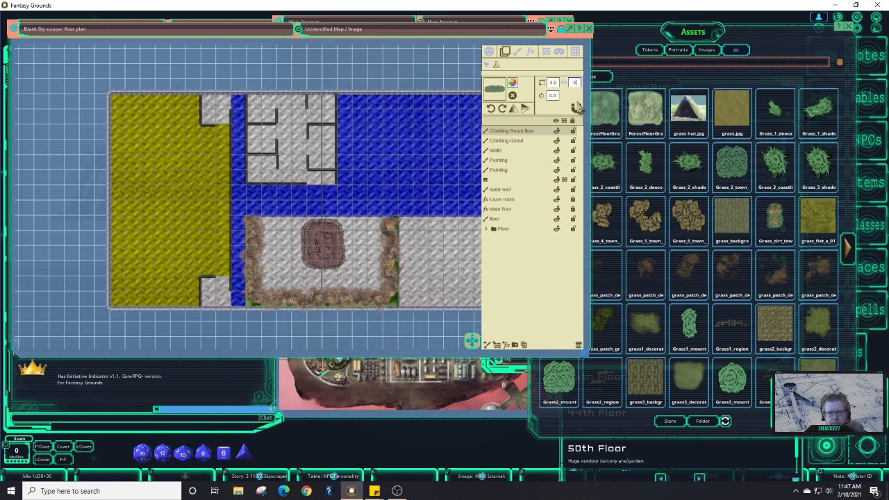
key(Return)
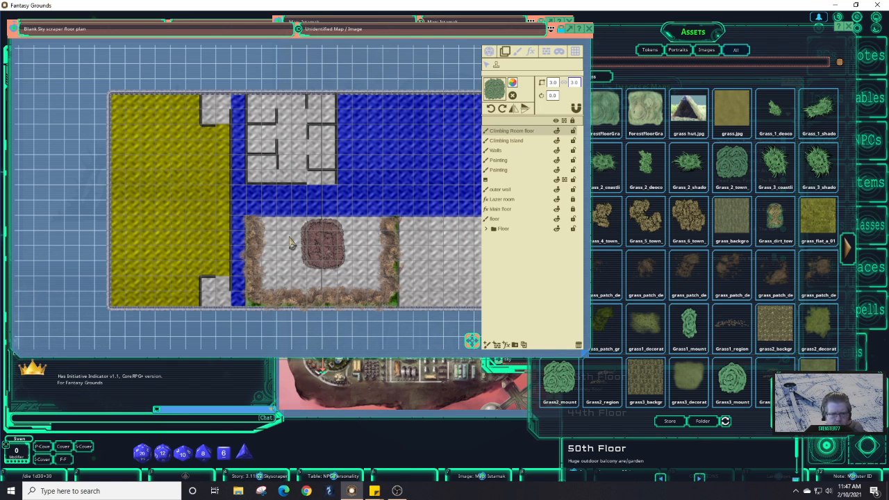
click(497, 65)
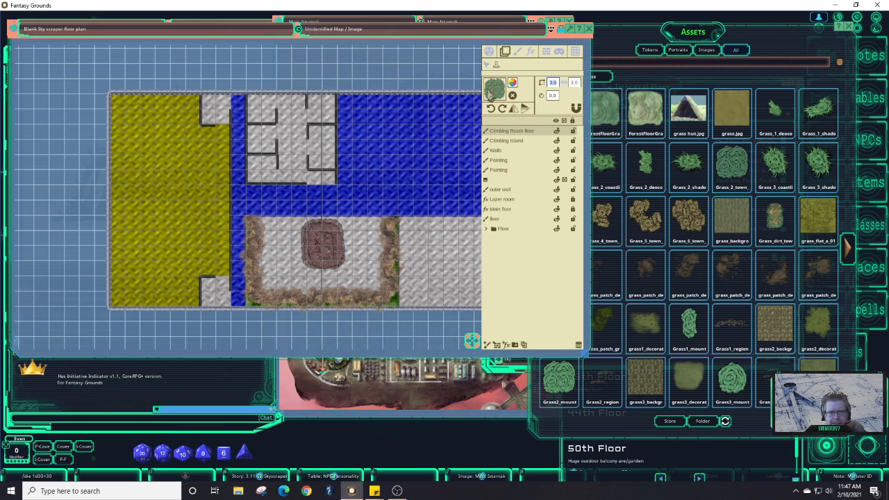
click(285, 248)
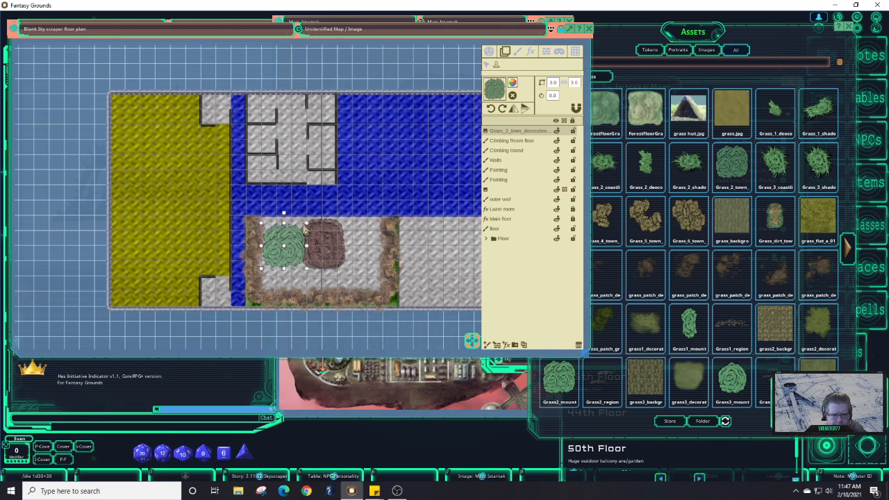
click(360, 239)
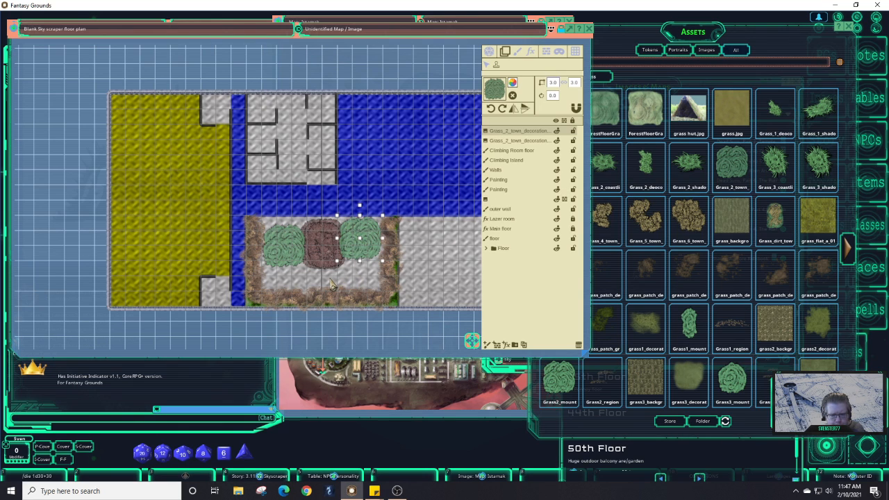
- Resize the grass stamp to 8.0 wide by 2.0 high and place it below the mound, directly above the Climbing Room floor layer
click(552, 84)
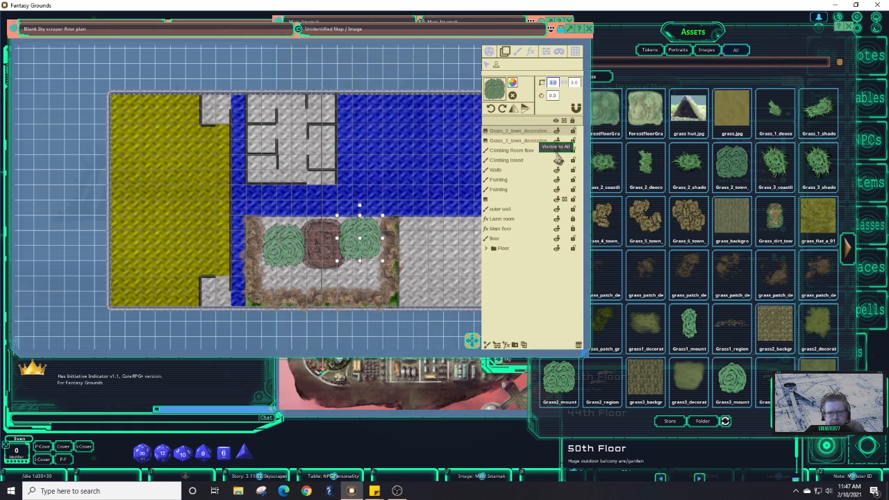
click(576, 83)
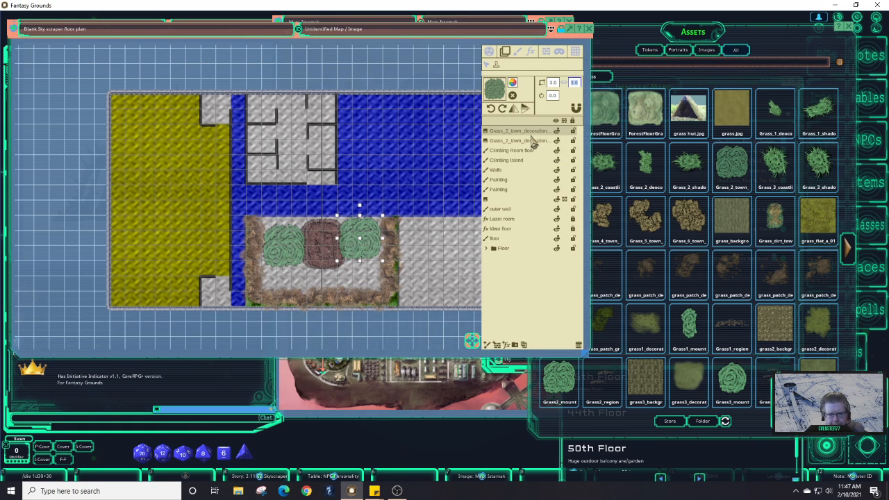
text(2)
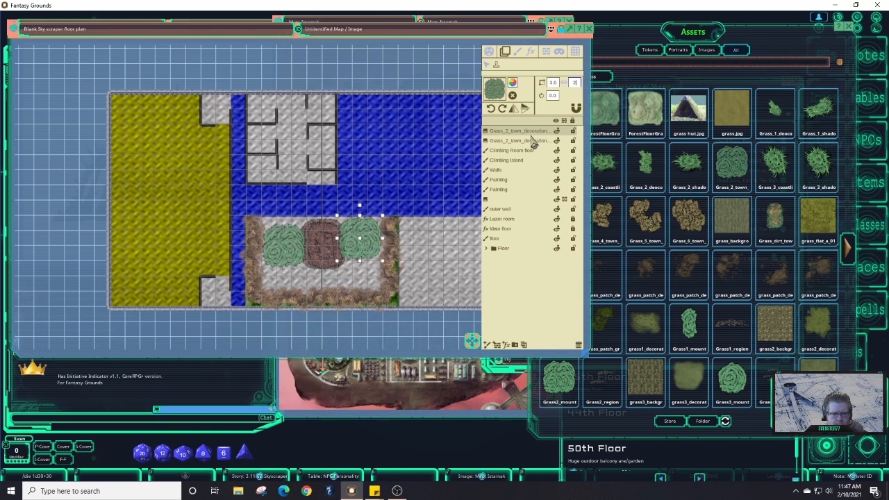
click(551, 85)
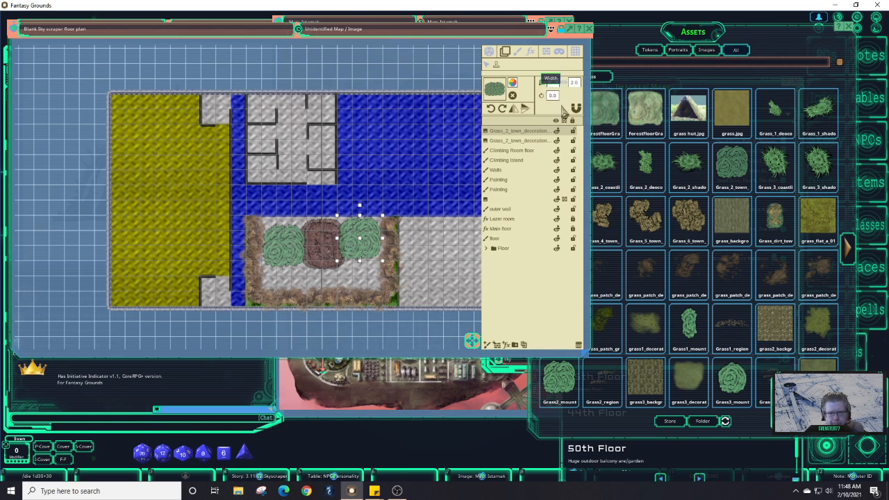
click(533, 200)
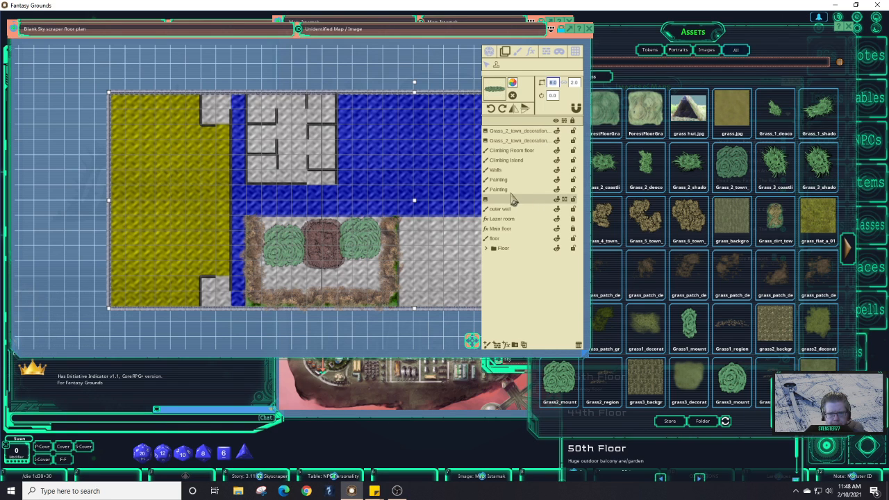
click(521, 153)
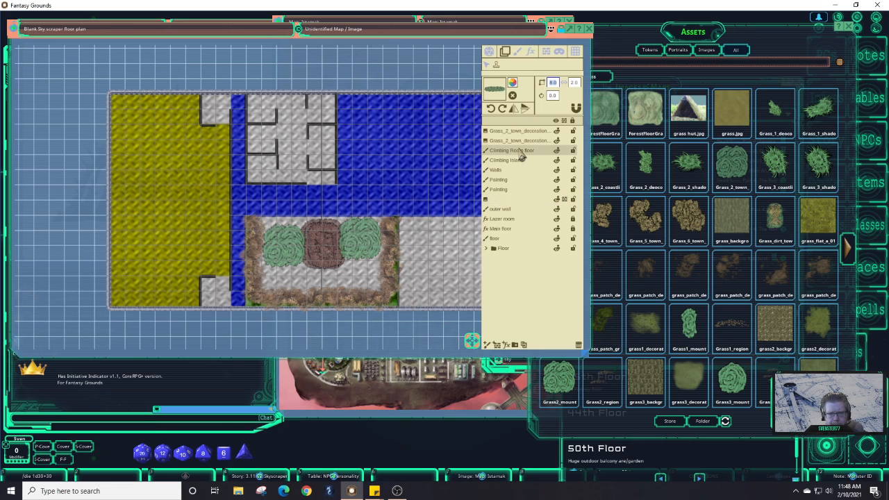
click(322, 281)
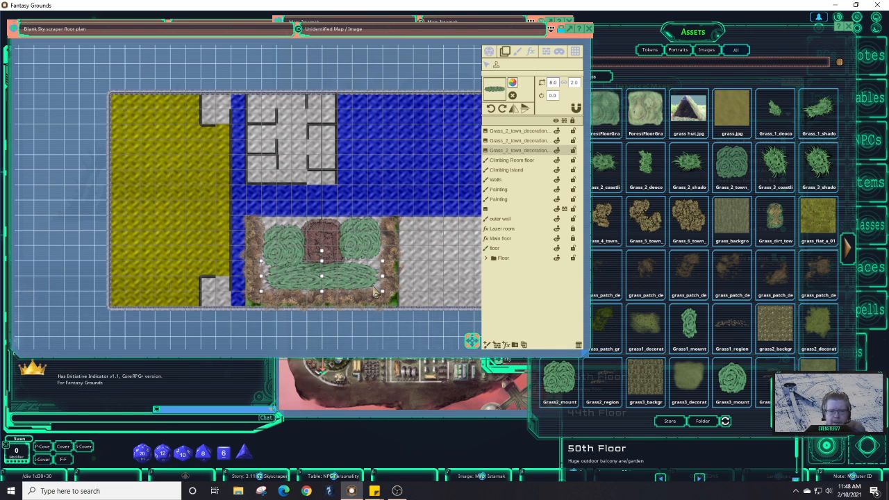
- Stretch the grass patch left of the mound to 3.5 high and the right one to 3.4, shifting both to fit the room
click(486, 64)
click(287, 246)
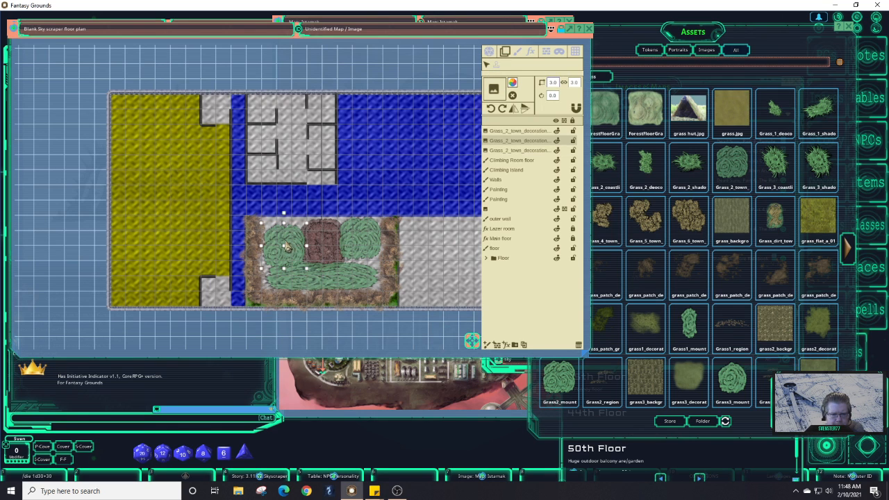
mouse_move(285, 247)
mouse_down()
mouse_move(285, 238)
mouse_move(286, 269)
mouse_move(293, 252)
mouse_up()
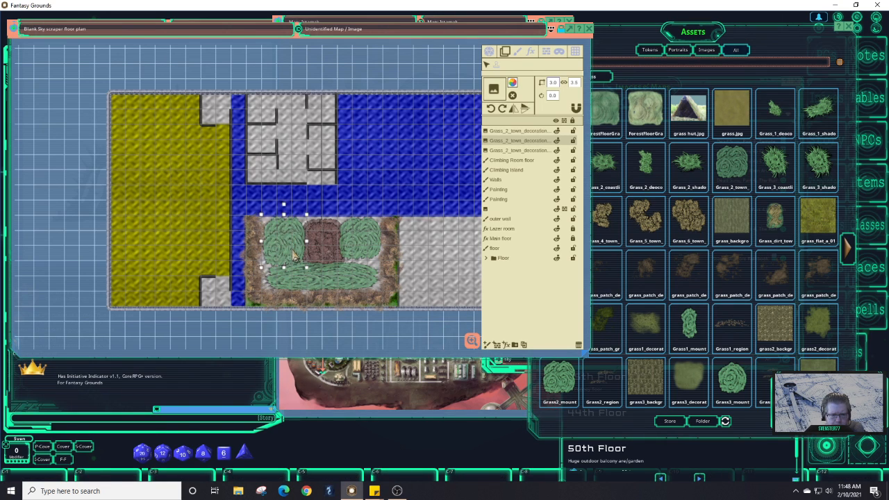
click(373, 254)
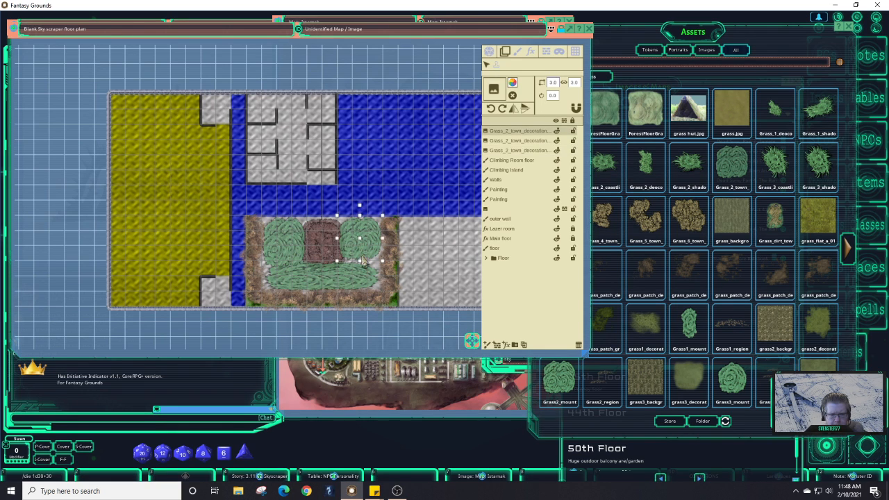
scroll(361, 266, up, 2)
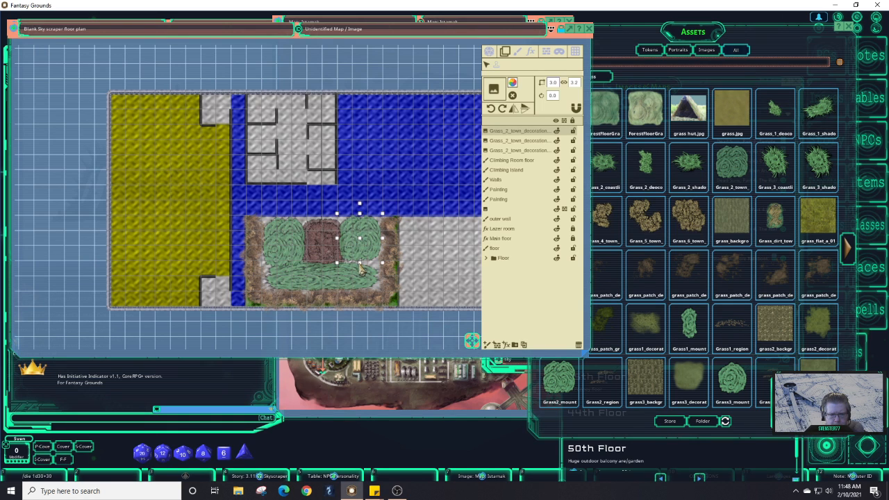
scroll(361, 266, up, 2)
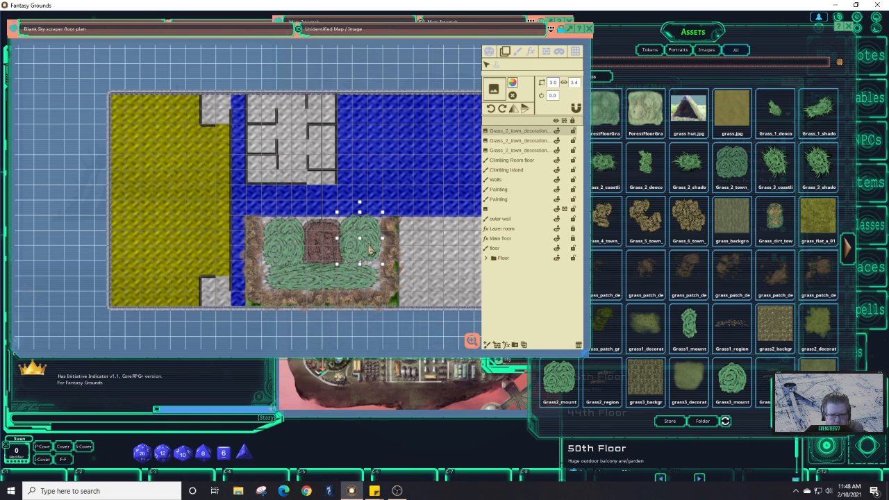
scroll(371, 251, up, 2)
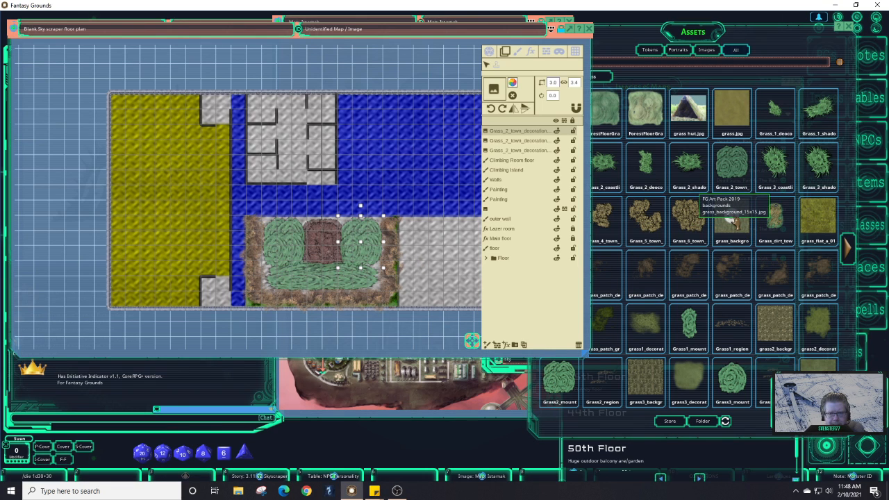
- Load the grass_background_15x15.jpg texture as the paint brush, starting from the Climbing Room floor layer
click(517, 55)
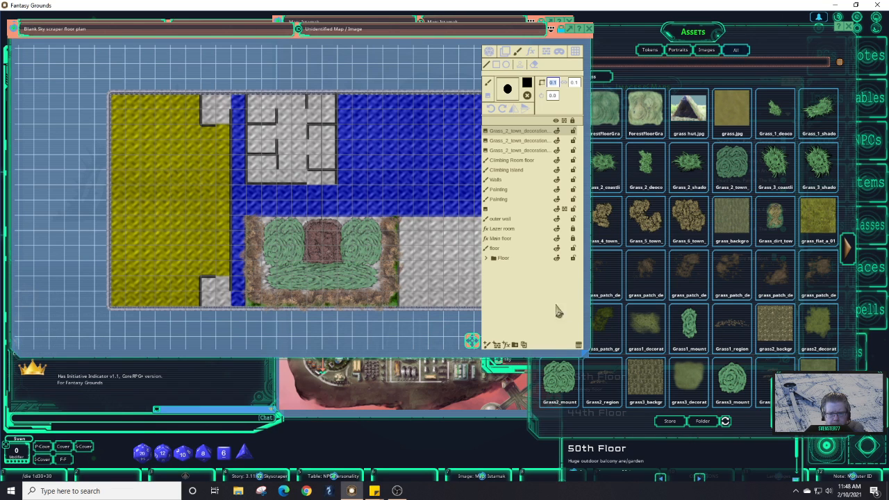
click(513, 161)
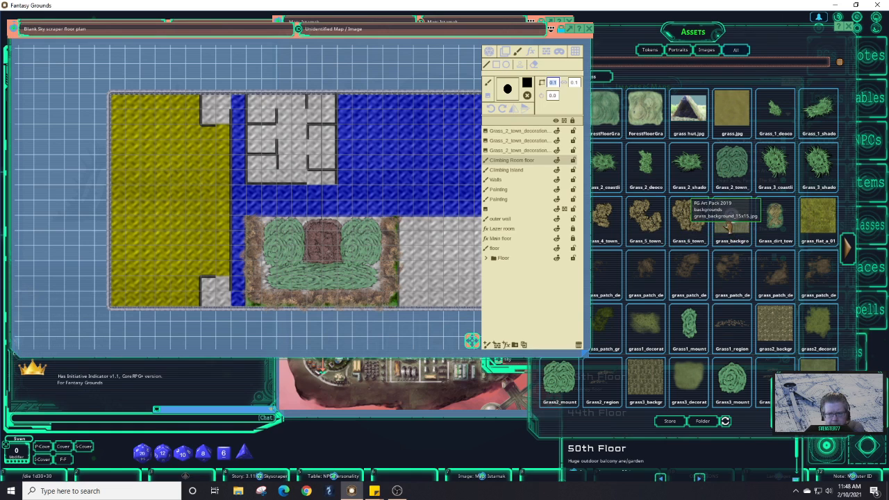
drag(719, 205, 518, 89)
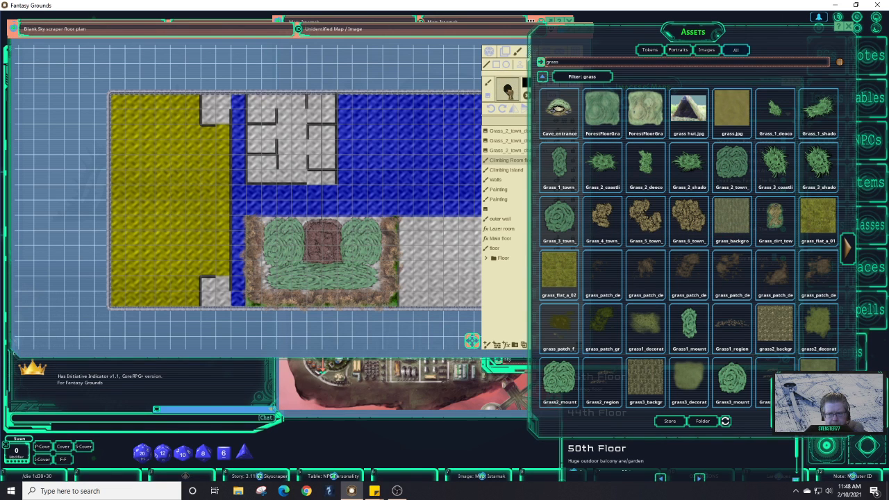
click(511, 96)
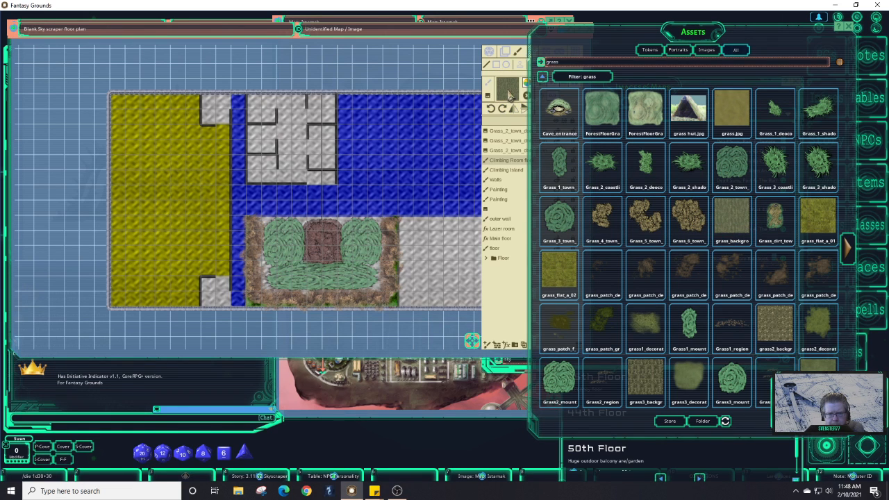
click(509, 320)
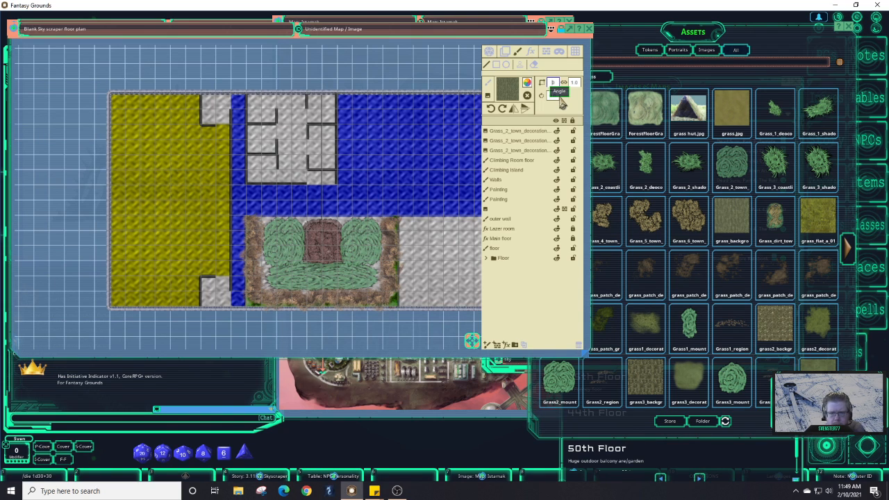
- Size the grass texture stamp to 8.3 wide by 5.0 high and stamp it over the climbing room's floor on a new paint layer
text(8)
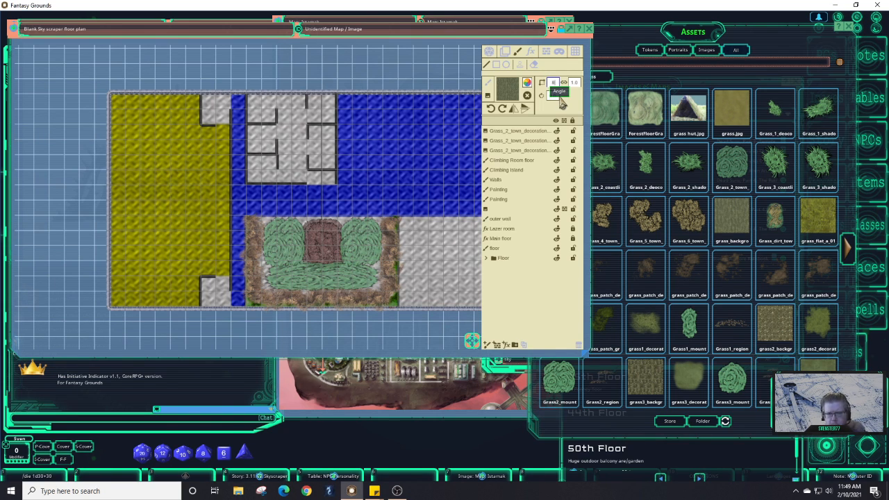
click(565, 82)
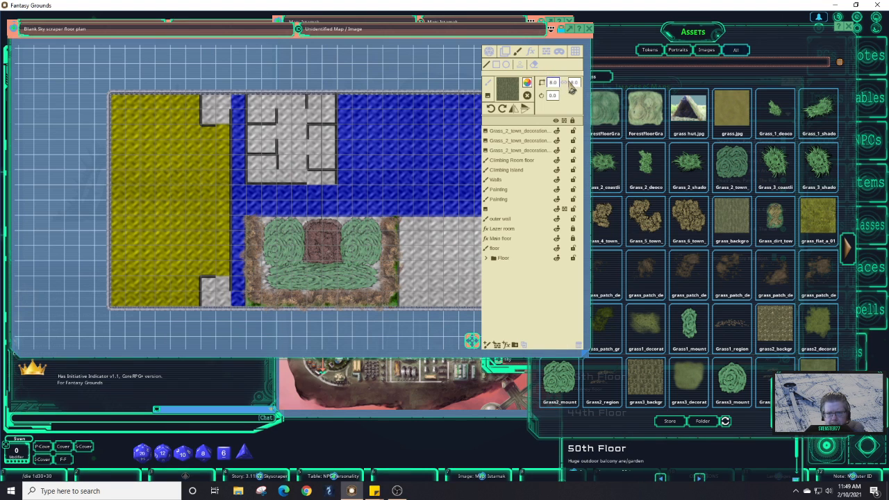
click(573, 83)
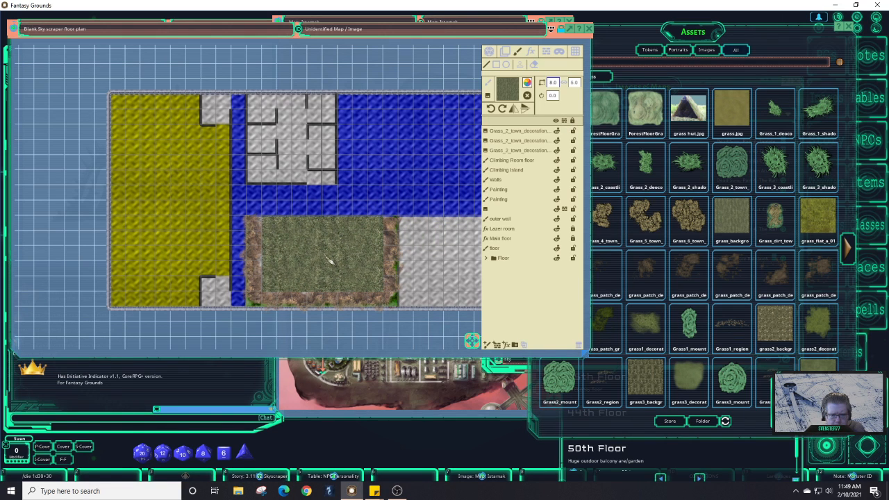
click(554, 83)
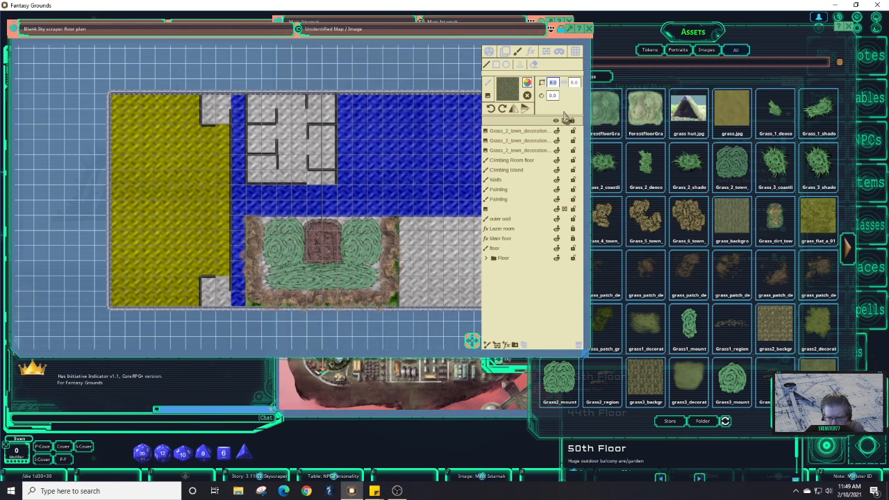
text(8.2)
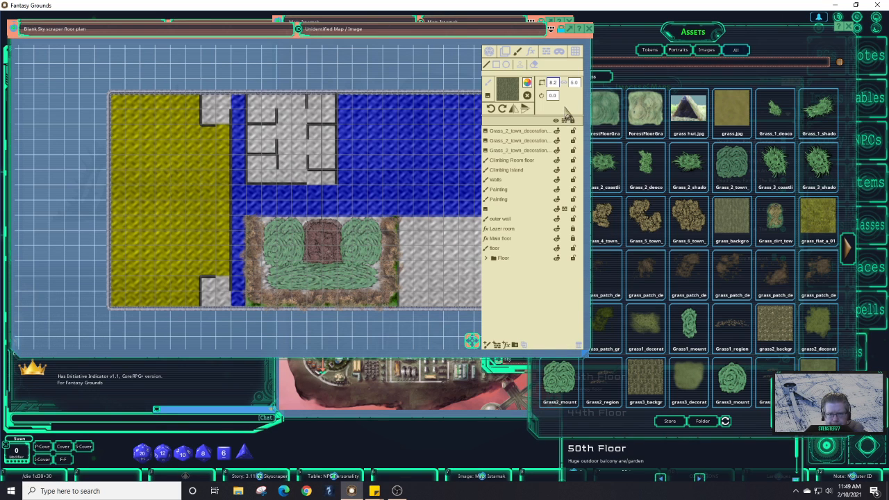
mouse_move(390, 222)
mouse_down()
mouse_move(316, 266)
mouse_move(328, 260)
mouse_up()
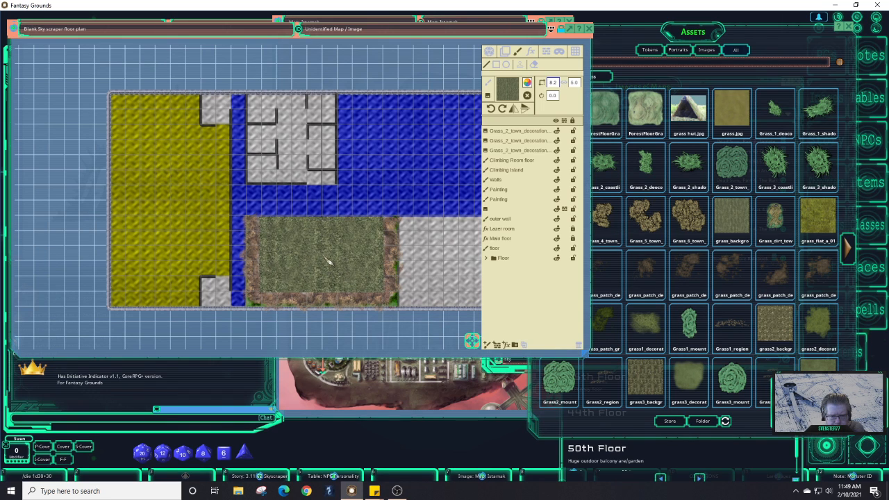
click(329, 261)
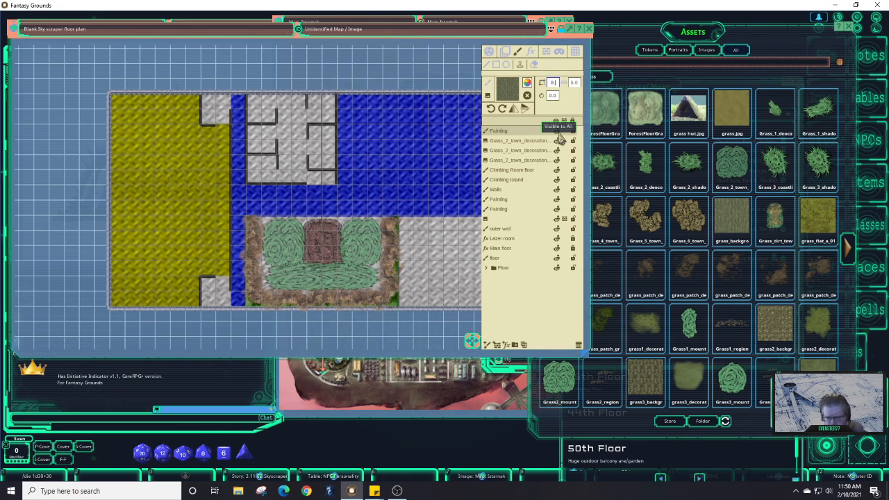
text(.3)
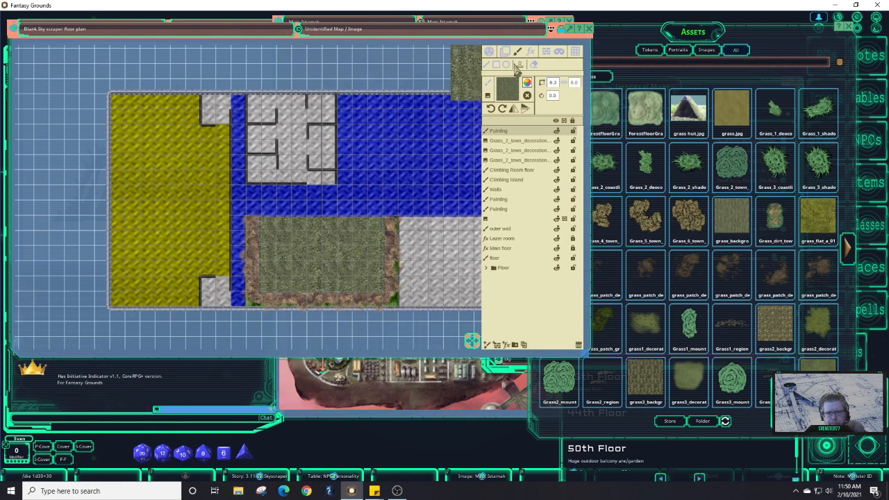
- Move the new Painting layer directly above Walls and raise the Climbing Island layer to the top of the layer list
click(505, 51)
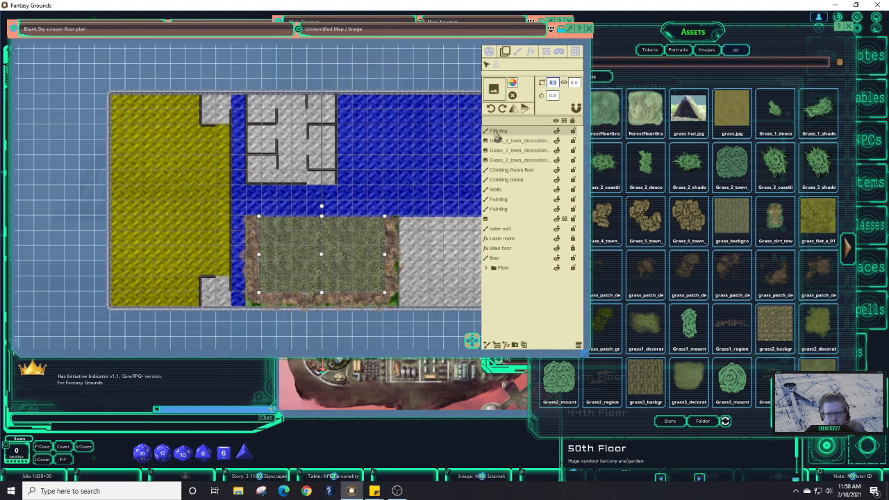
drag(496, 136, 494, 179)
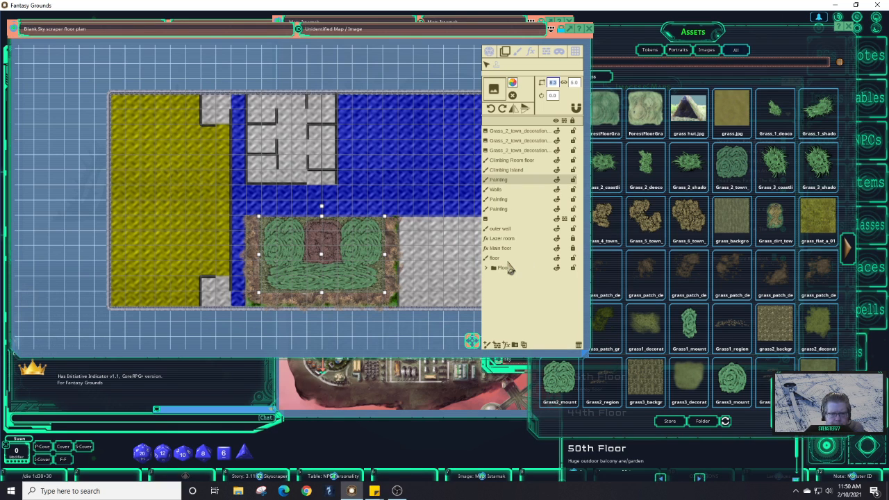
click(489, 52)
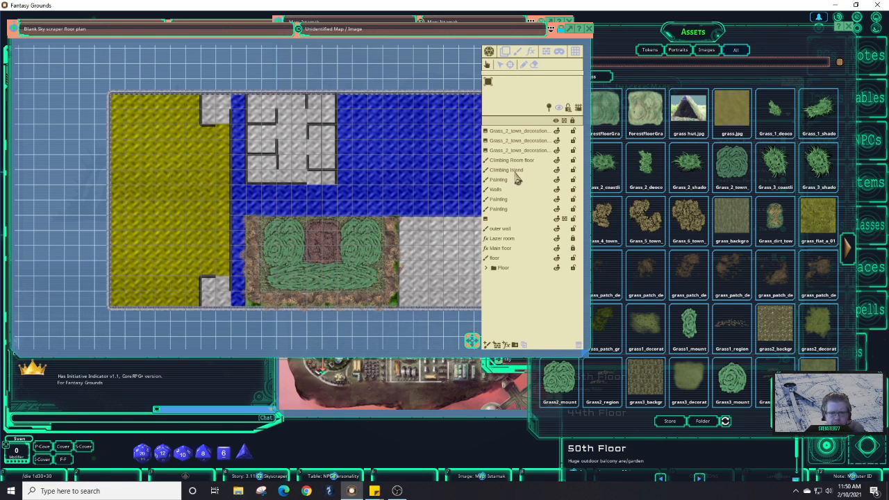
drag(515, 179, 490, 164)
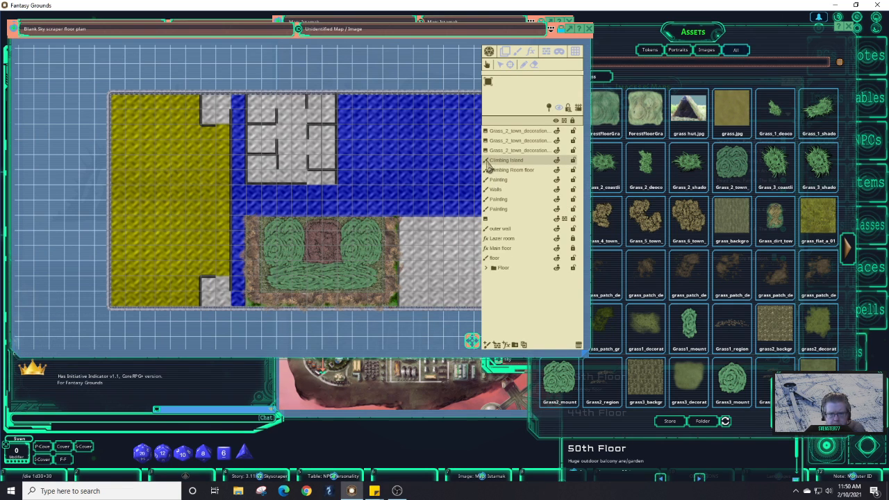
drag(488, 164, 489, 134)
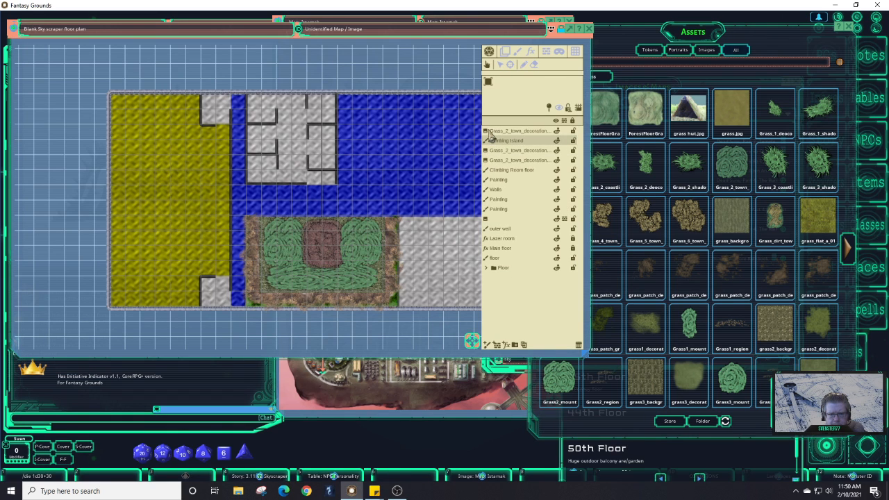
drag(489, 149, 490, 136)
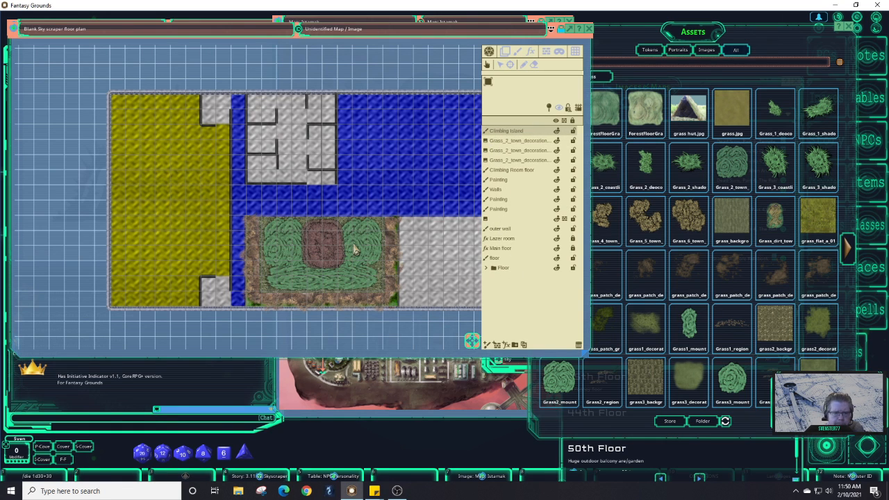
- Examine how the mound, grass patches and grass texture overlap in the climbing room, up close and within the floor plan
scroll(353, 252, up, 3)
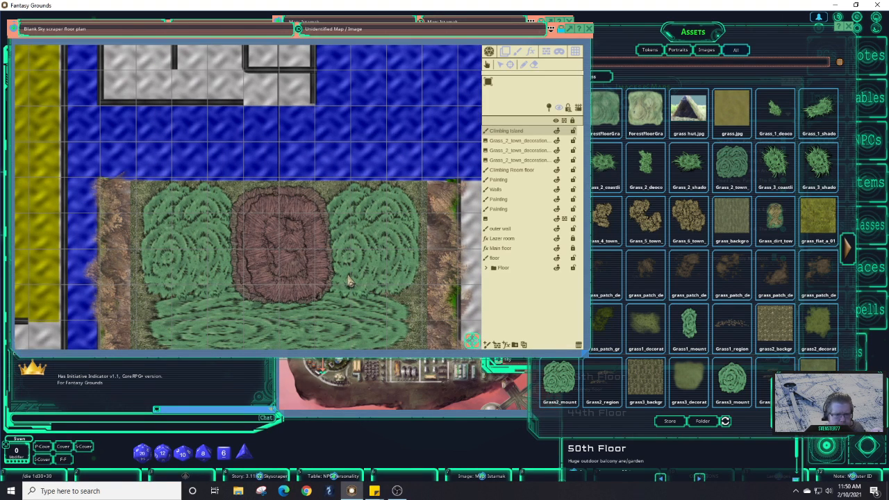
scroll(357, 271, down, 3)
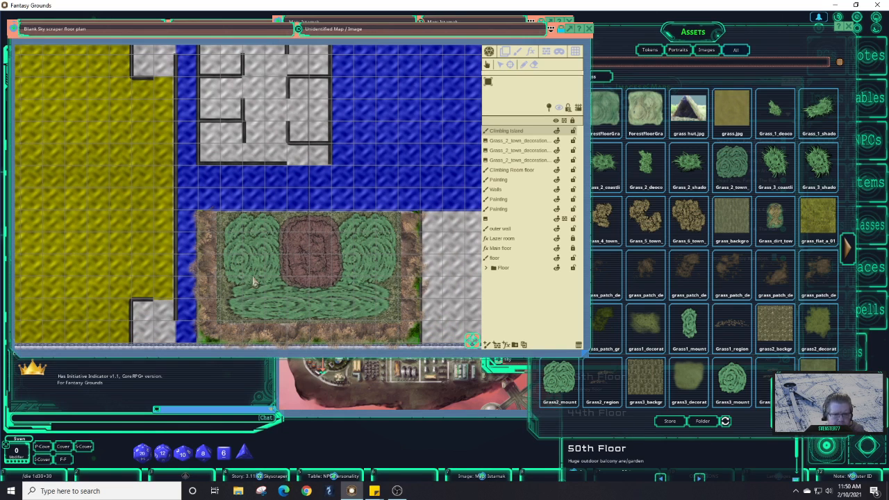
scroll(389, 268, down, 1)
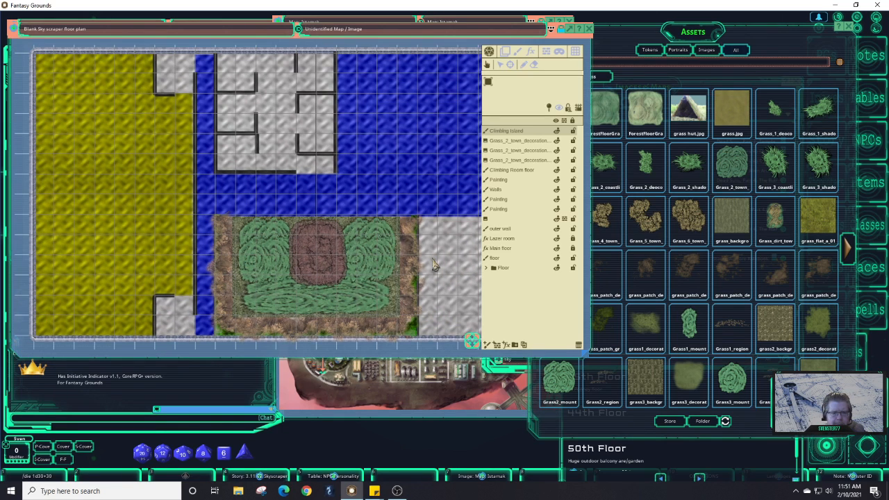
scroll(433, 264, down, 1)
scroll(466, 267, down, 1)
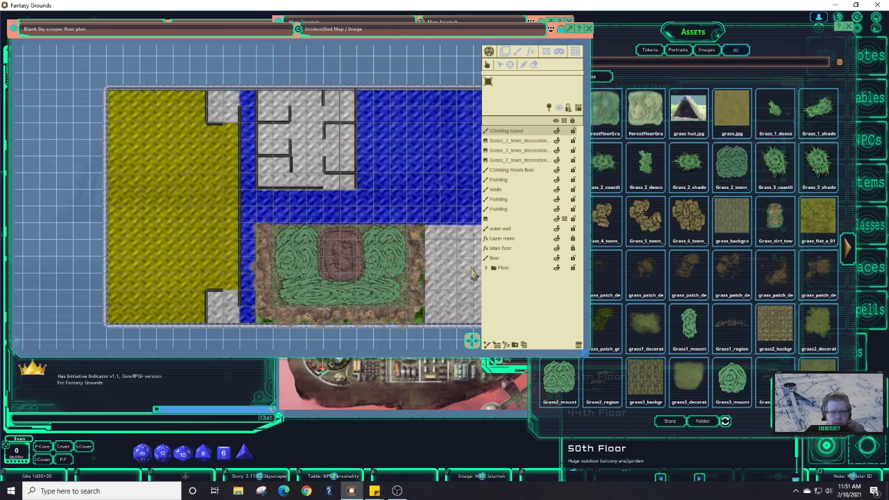
scroll(476, 344, down, 1)
scroll(472, 326, up, 1)
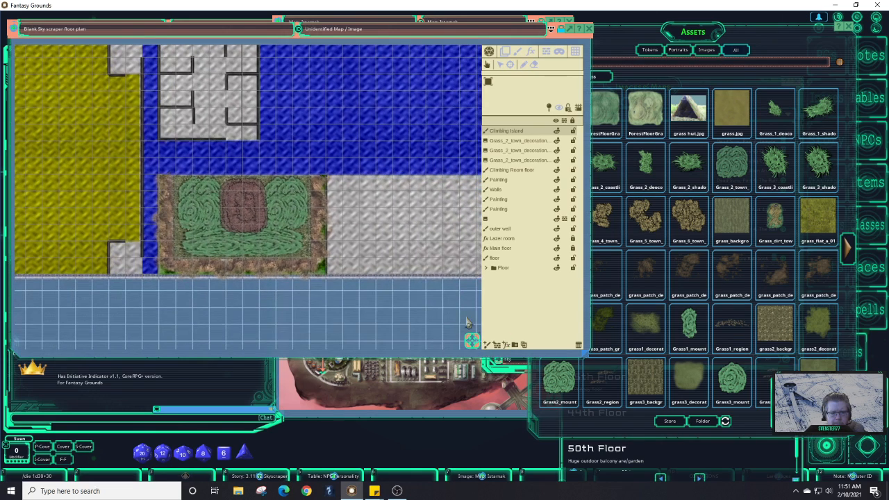
scroll(371, 236, up, 1)
scroll(372, 237, down, 3)
drag(471, 345, 473, 346)
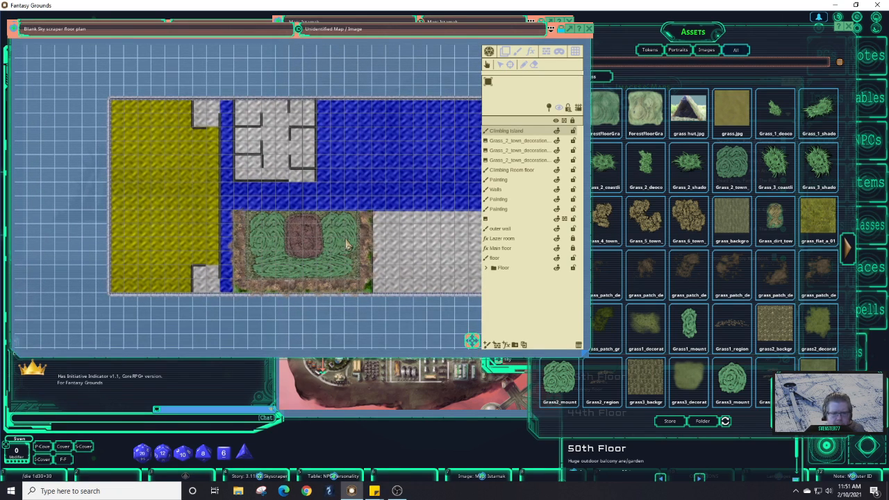
- Hide the three Grass_2_town decoration layers and delete them from the layer list
click(557, 141)
click(557, 151)
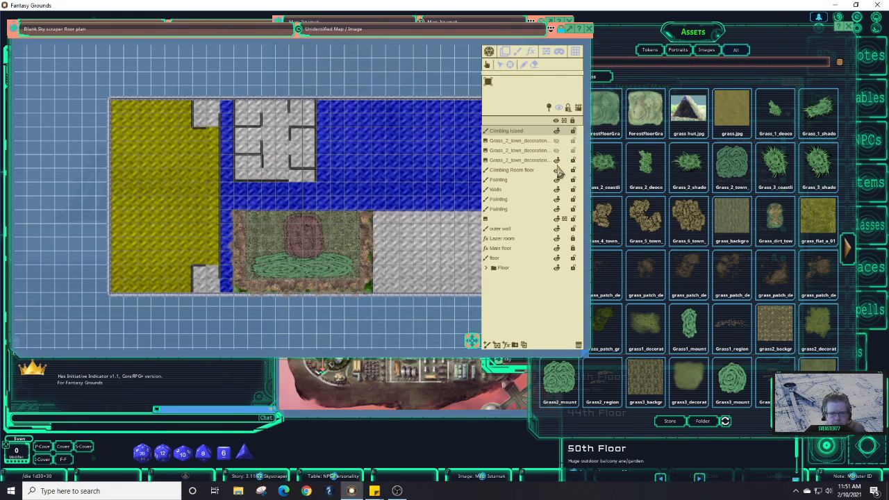
click(557, 161)
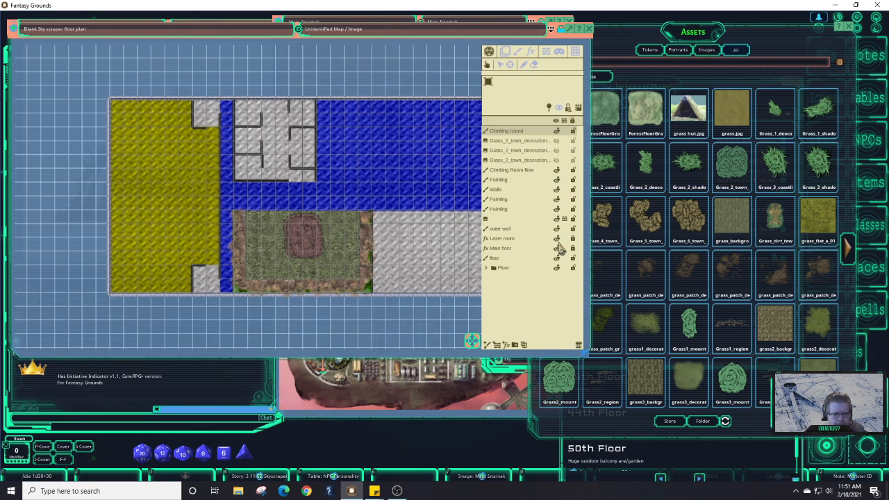
click(535, 142)
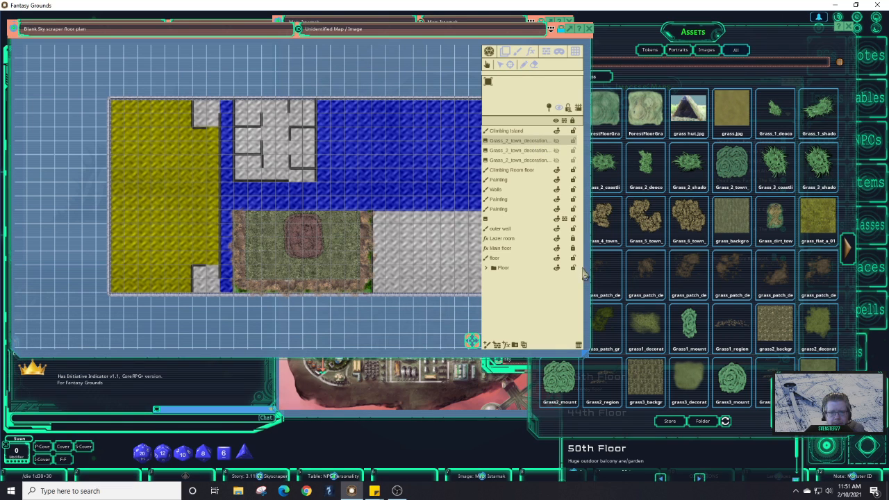
click(580, 351)
click(580, 351)
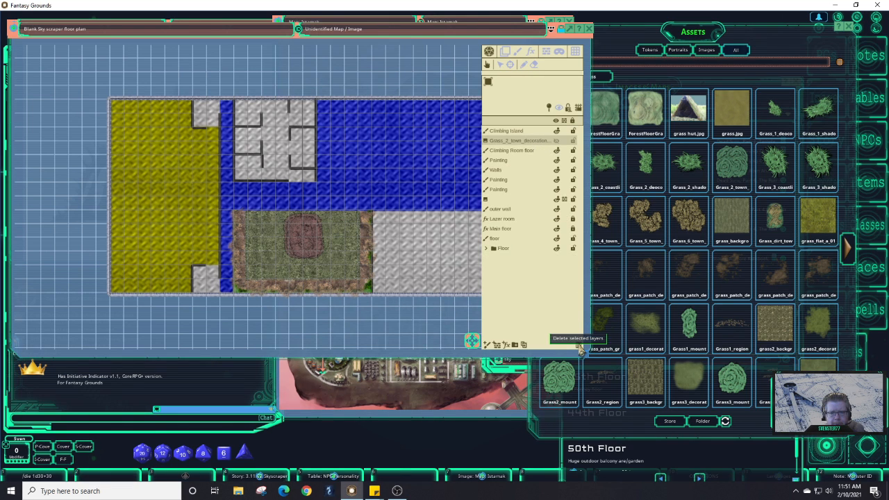
click(580, 351)
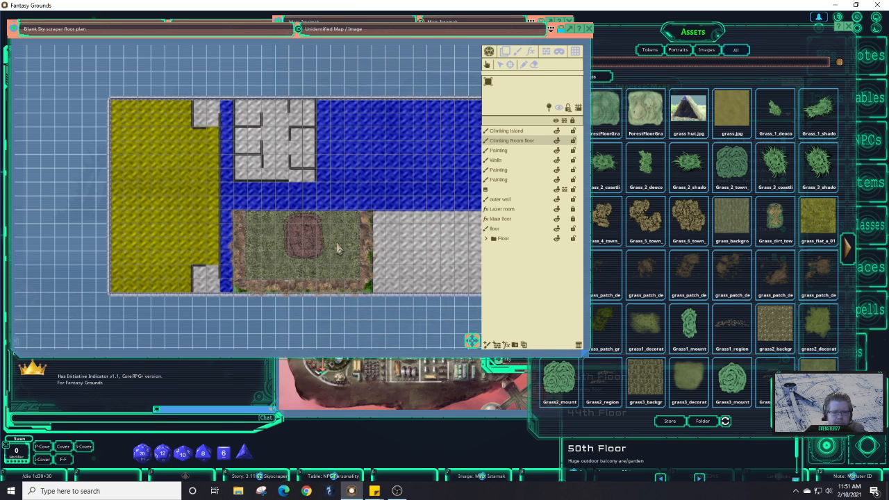
- Inspect the rocky mound on the plain grass floor up close and compare the room with its surroundings
scroll(318, 244, up, 2)
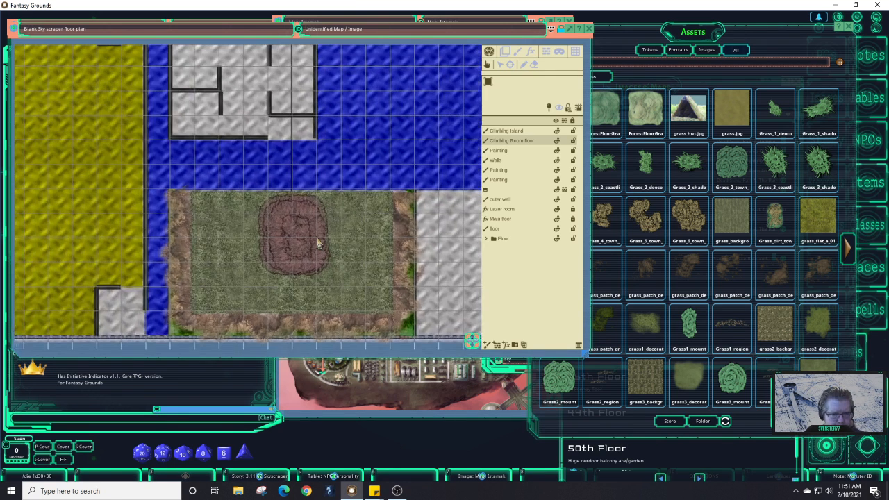
scroll(318, 243, up, 2)
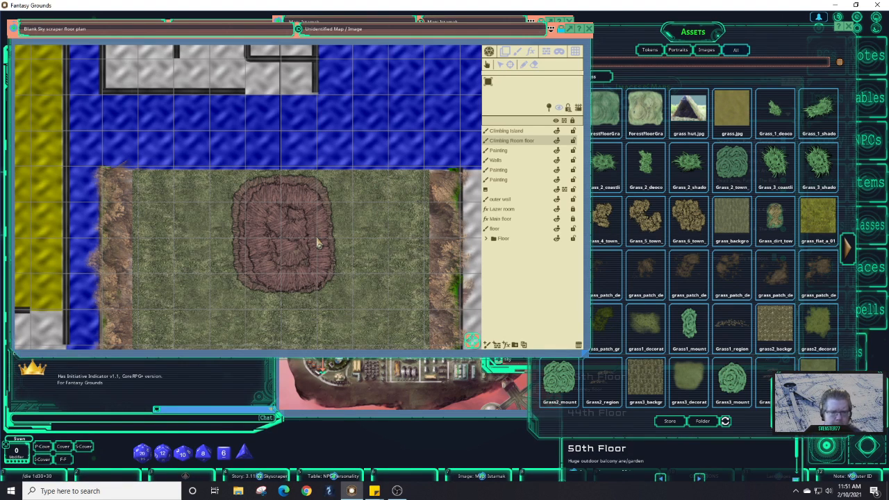
scroll(376, 232, up, 3)
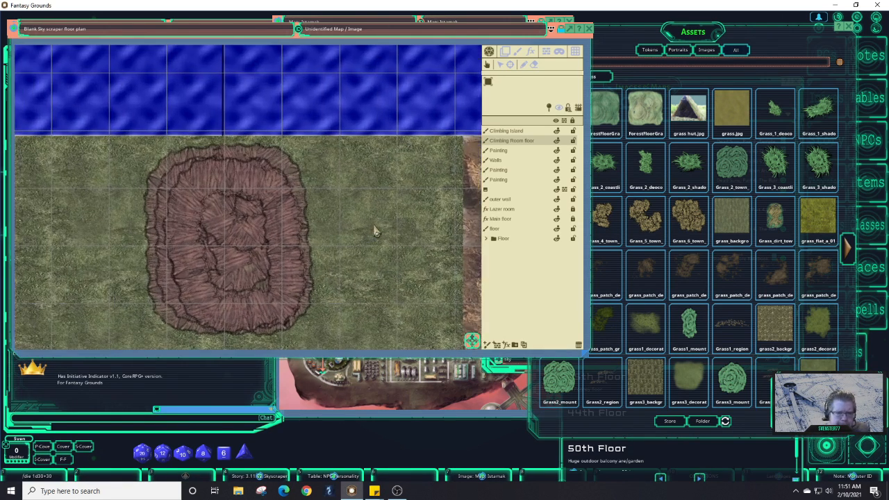
scroll(375, 231, down, 6)
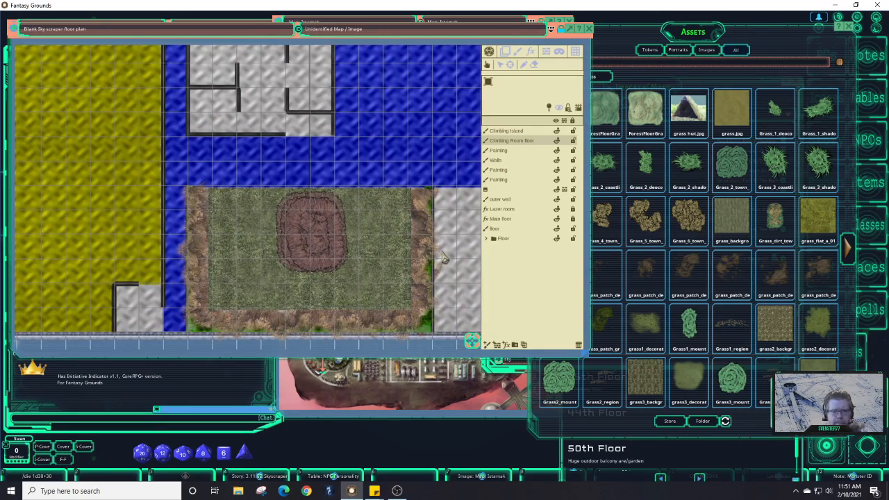
scroll(442, 257, down, 1)
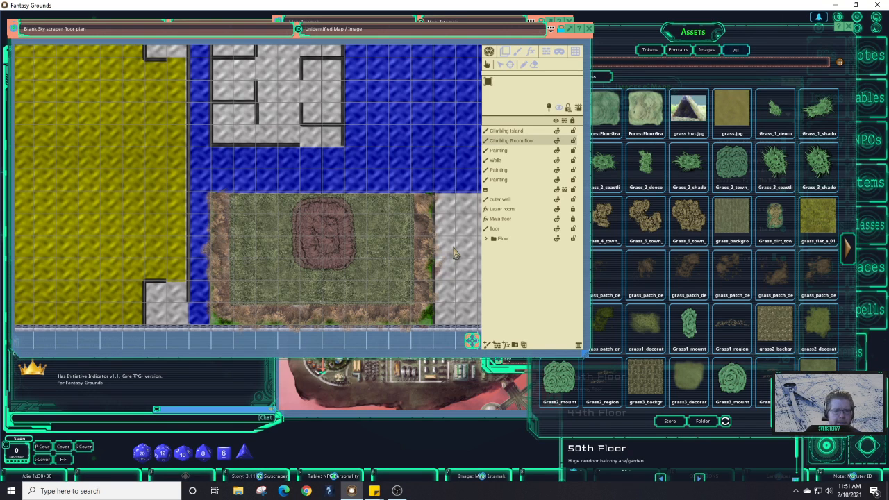
scroll(453, 255, down, 2)
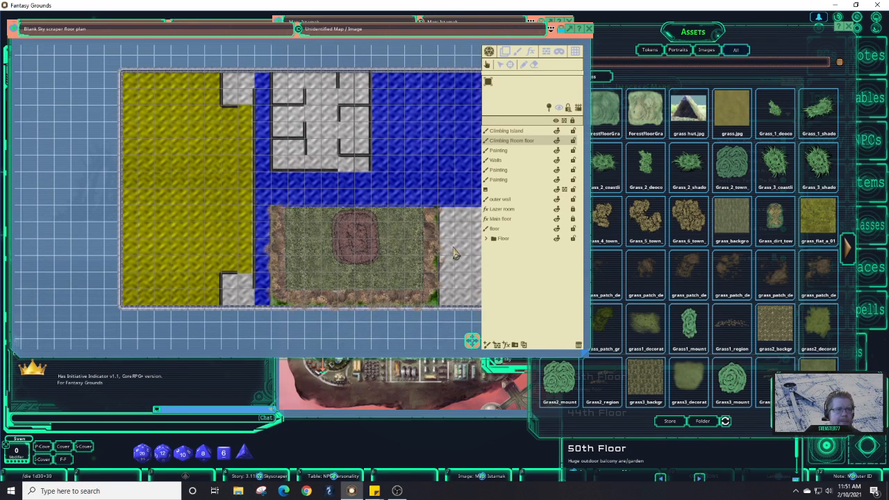
mouse_move(470, 339)
mouse_down()
mouse_move(482, 337)
mouse_move(470, 353)
mouse_up()
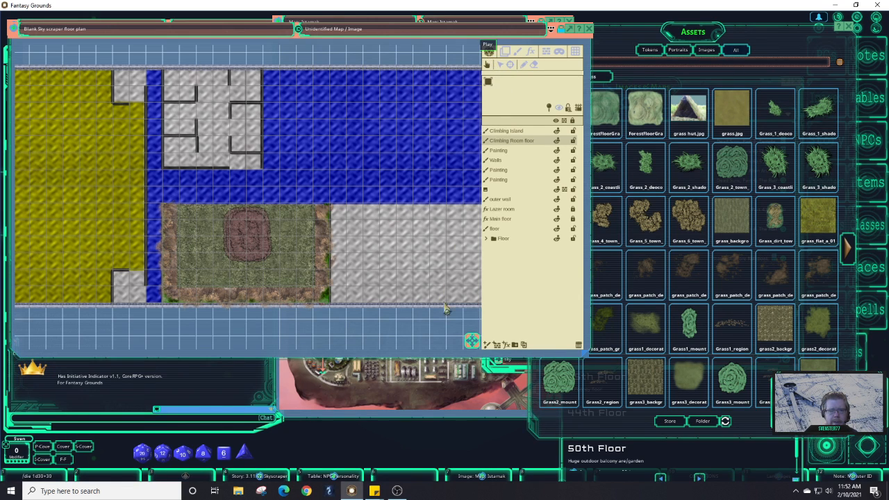
- Lock the map image against editing and bring the whole skyscraper floor plan into view
click(562, 29)
scroll(417, 176, up, 1)
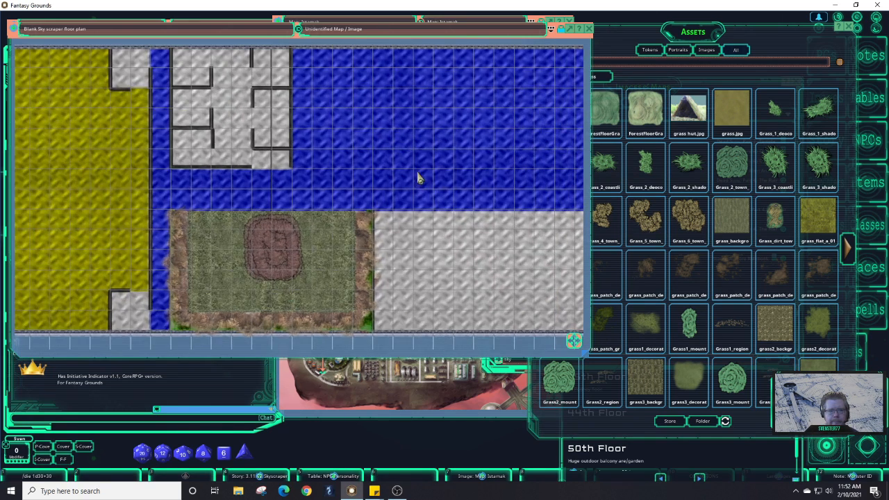
scroll(416, 176, down, 3)
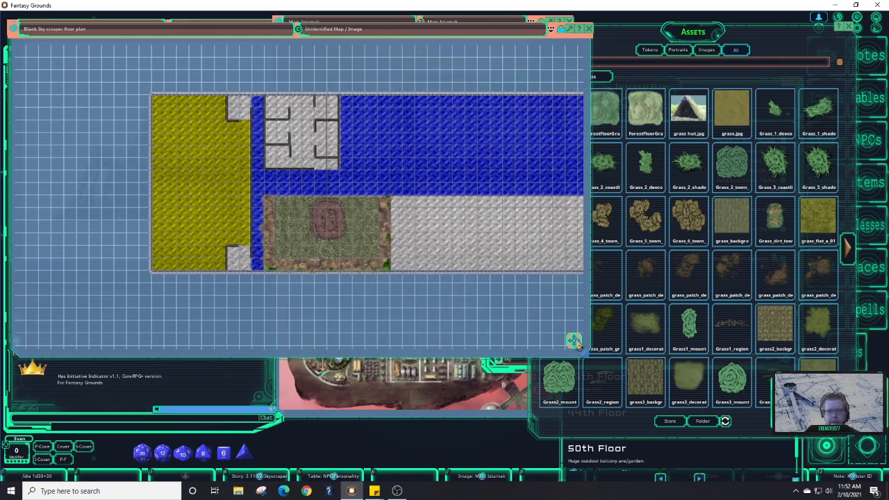
mouse_move(576, 339)
mouse_down()
mouse_move(575, 299)
mouse_move(574, 340)
mouse_move(589, 355)
mouse_move(576, 340)
mouse_up()
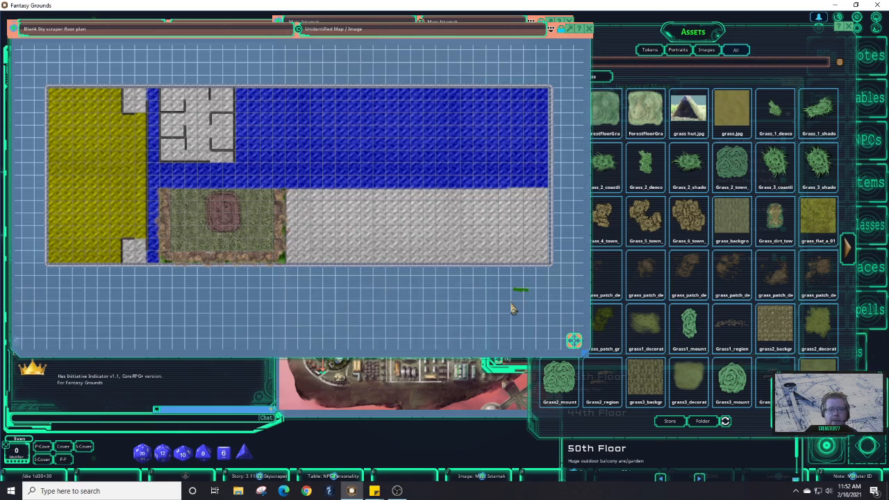